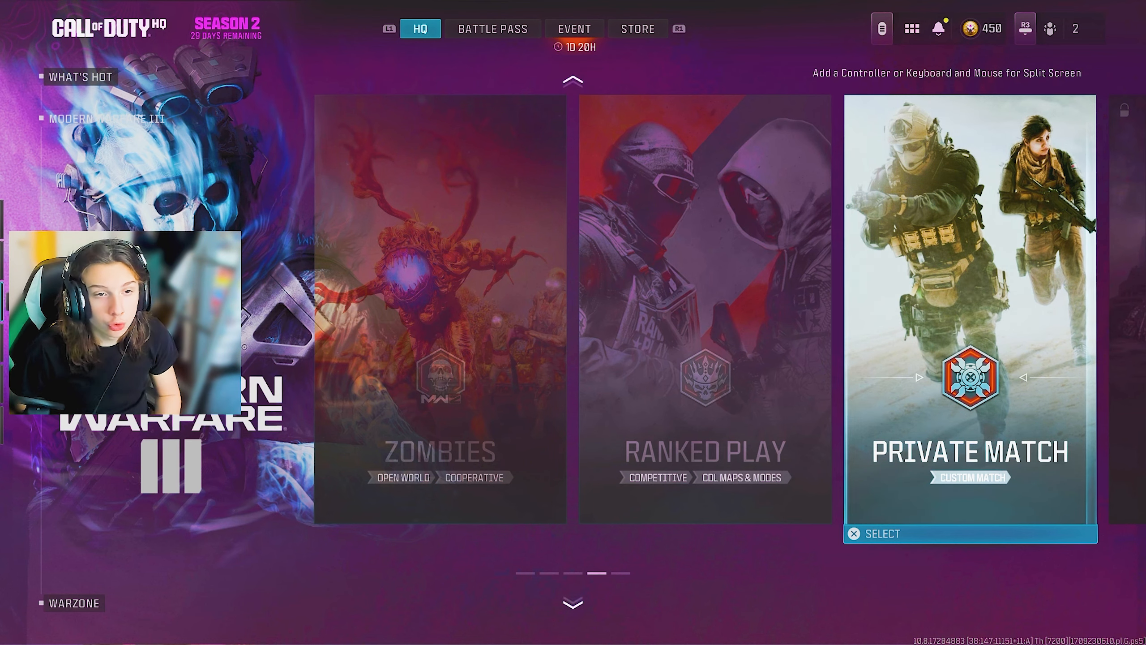
Step: Create a private match and open the loadout editor from its lobby
key(Return)
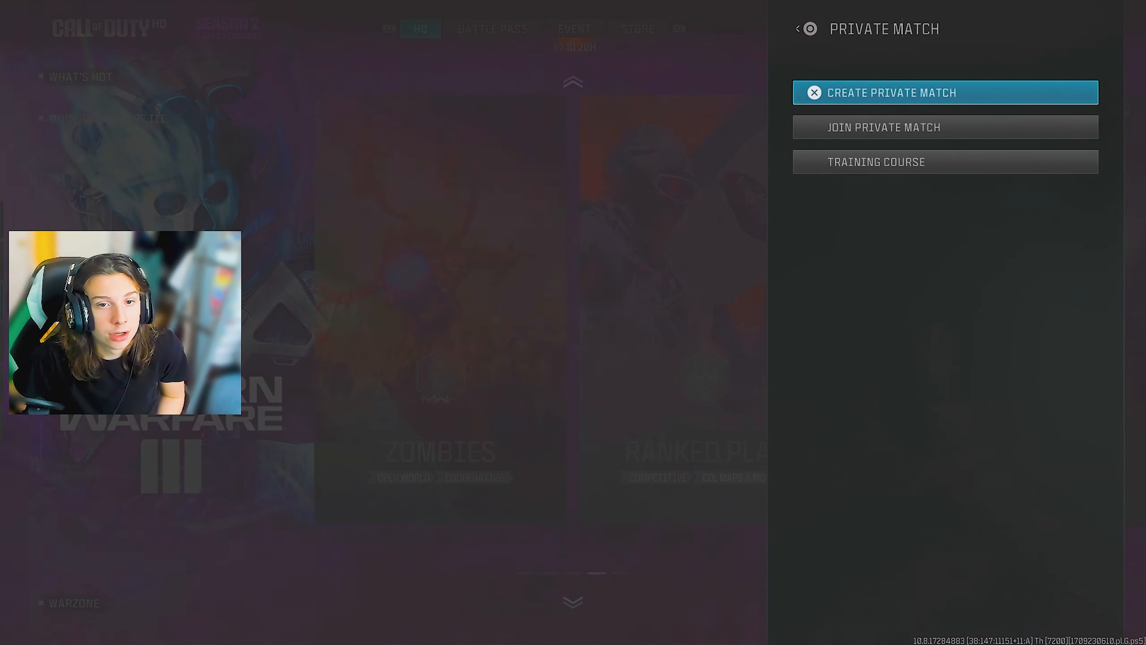
key(Return)
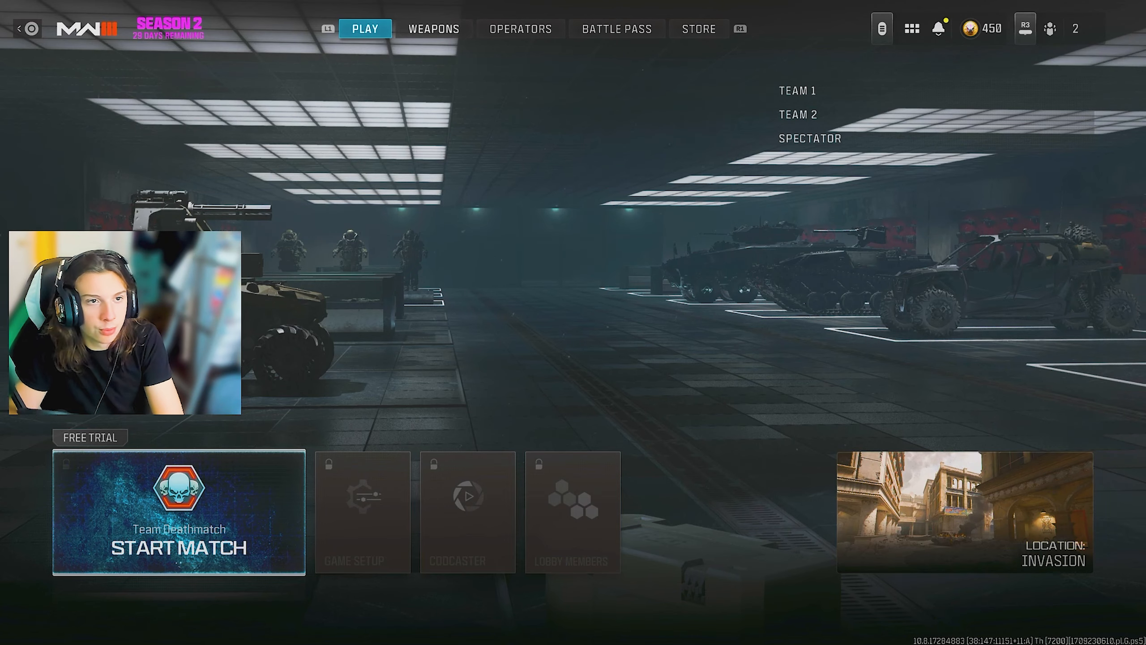
key(e)
key(Return)
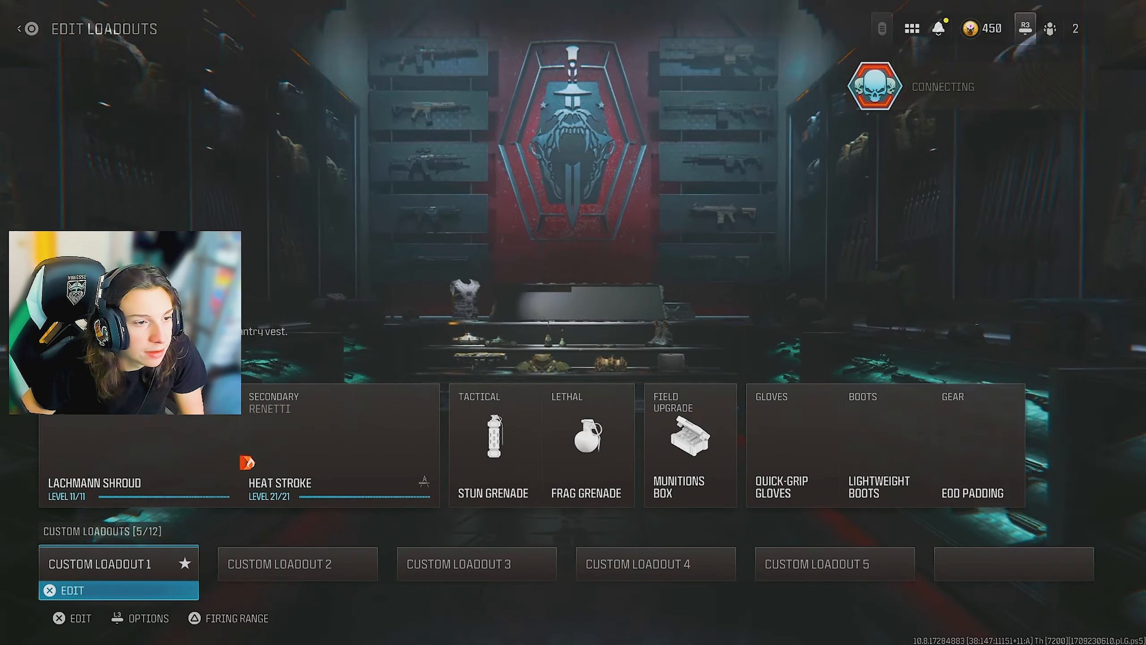
Step: Equip the MTZ-762 battle rifle as the primary weapon of Custom Loadout 1
key(Return)
key(Return)
key(q)
key(q)
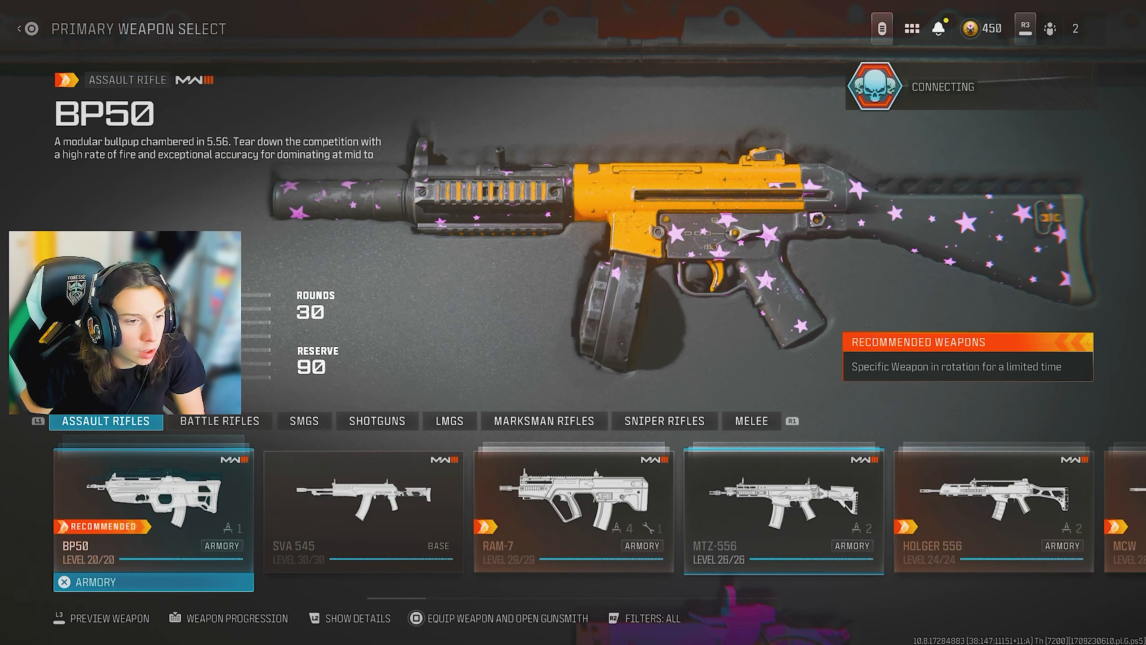
key(Right)
key(Right)
key(Right)
key(Right)
key(Right)
key(Right)
key(e)
key(Right)
key(Right)
key(Return)
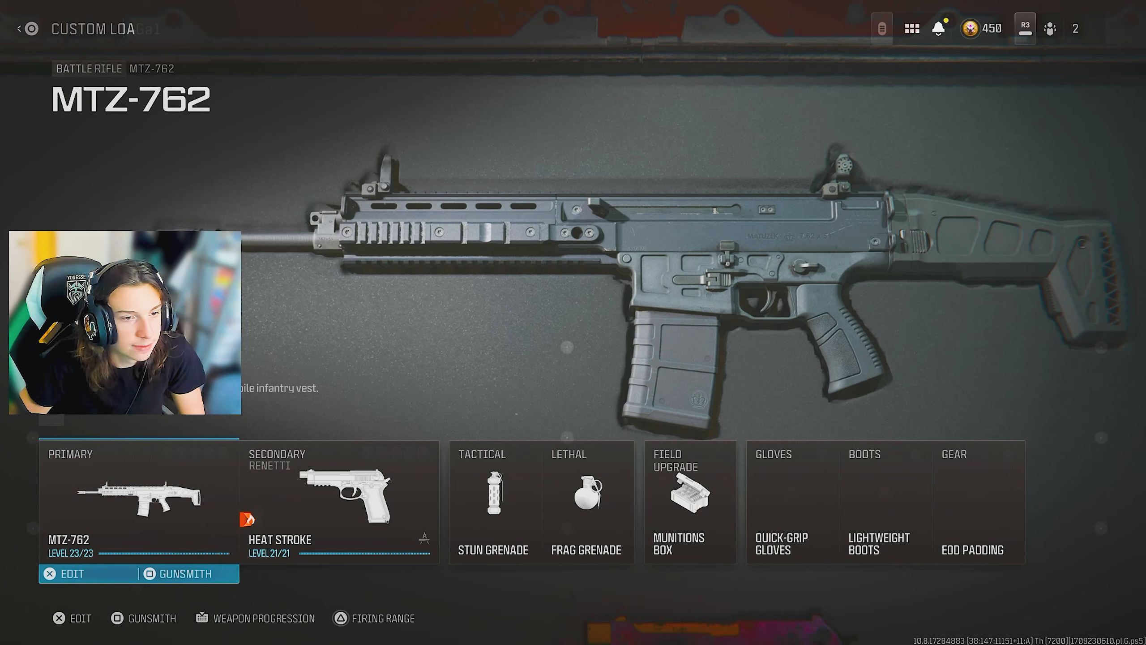
Step: Apply the Germinate camo from the Fun category to the whole MTZ-762 and return to its customization options
key(f)
key(e)
key(Return)
key(Return)
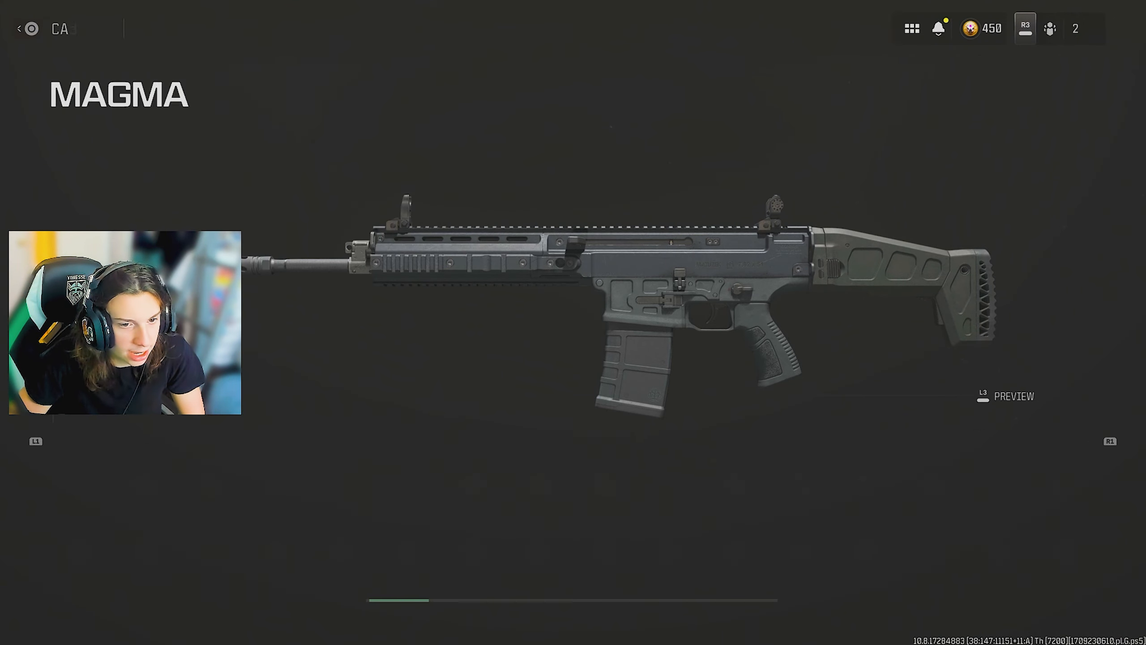
key(Right)
key(Right)
key(Right)
key(Right)
key(Right)
key(Right)
key(Right)
key(Right)
key(Right)
key(Right)
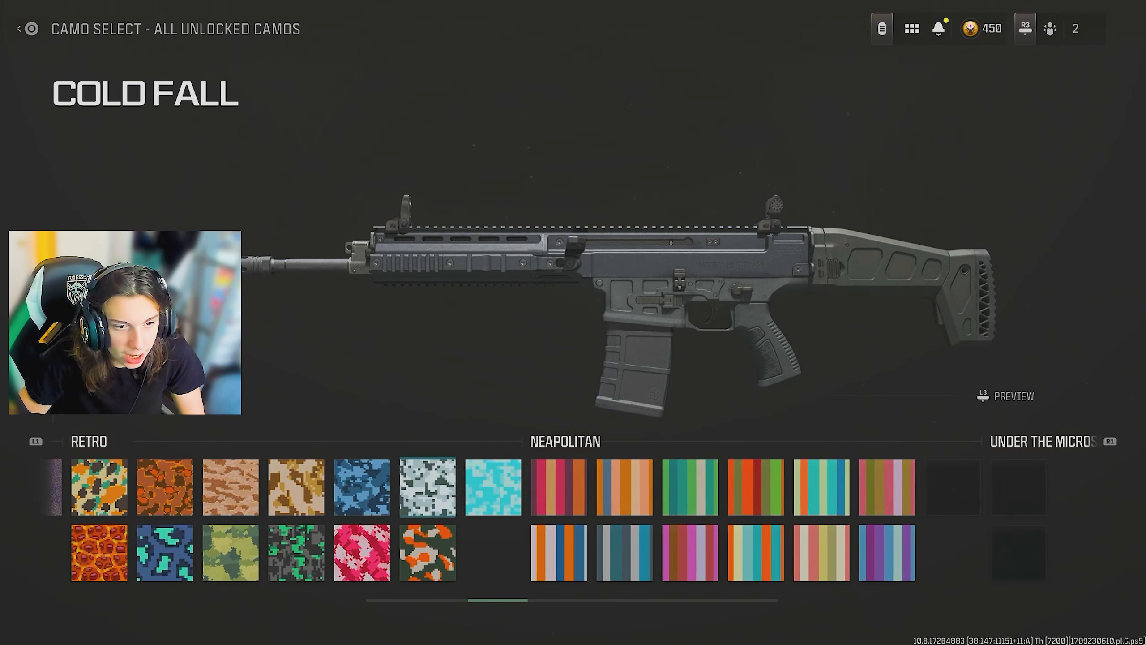
key(Right)
key(Right)
key(Right)
key(Right)
key(Right)
key(Right)
key(Right)
key(Right)
key(Right)
key(Right)
key(Right)
key(Right)
key(Right)
key(Right)
key(Right)
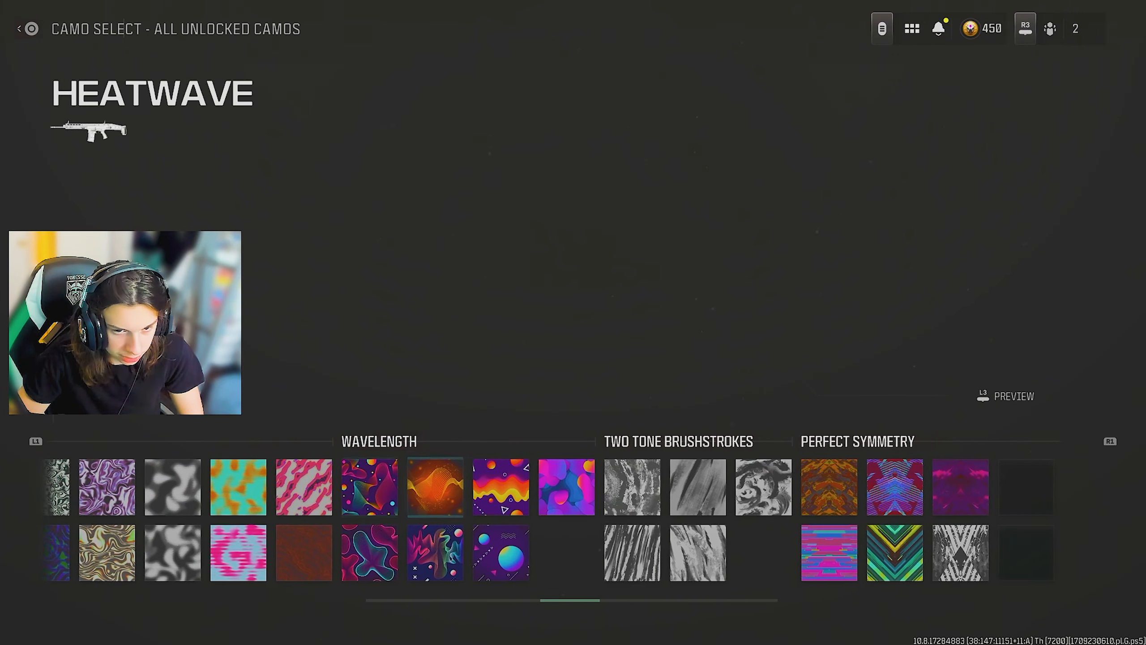
key(Right)
key(Right)
key(Right)
key(Right)
key(Right)
key(Right)
key(Right)
key(Right)
key(Right)
key(Right)
key(Right)
key(Right)
key(Right)
key(Right)
key(Right)
key(Right)
key(Right)
key(Right)
key(Right)
key(Right)
key(Right)
key(Right)
key(Right)
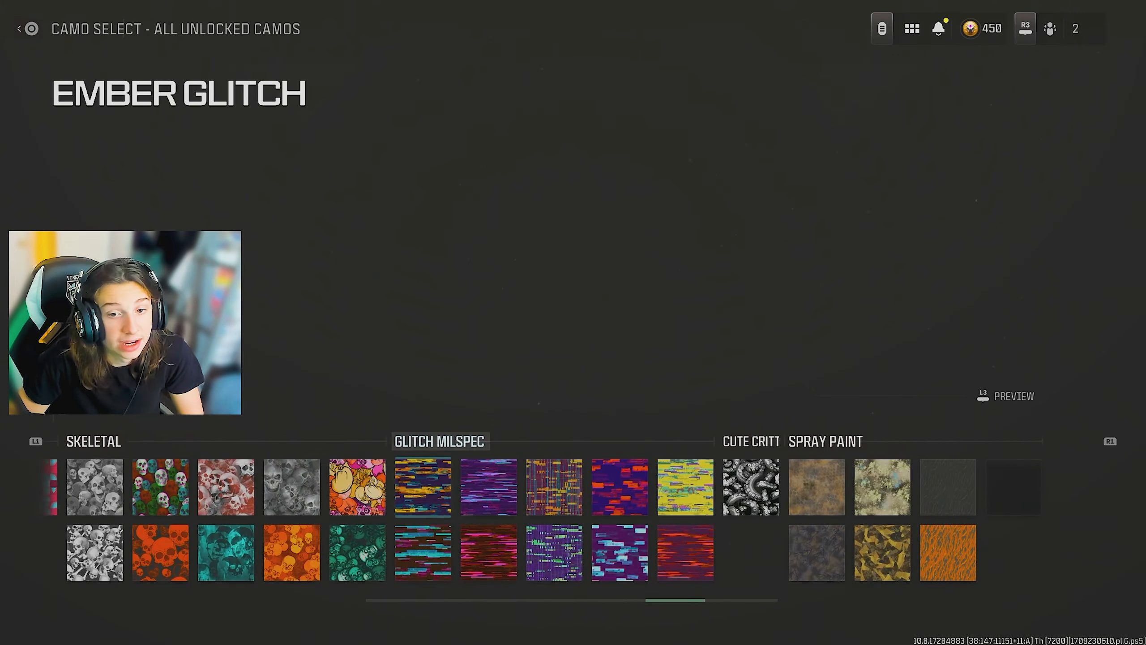
key(Right)
key(Right)
key(Right)
key(Right)
key(Right)
key(Right)
key(Right)
key(Right)
key(Right)
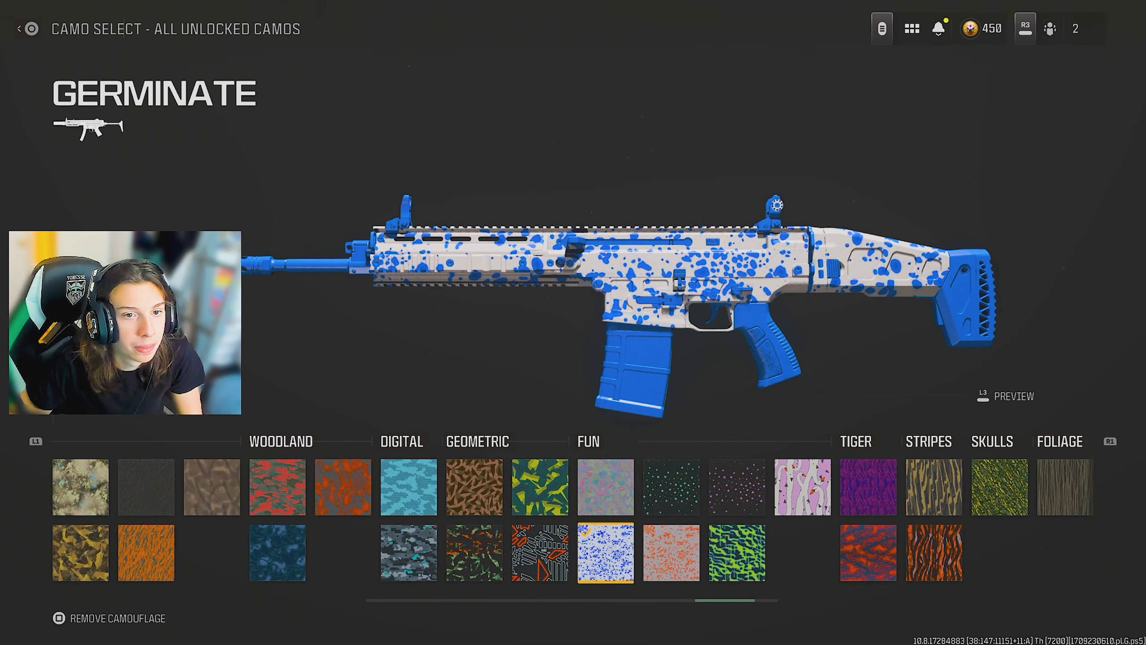
key(Escape)
key(Escape)
key(Escape)
Step: Equip the MTZ-Precision Blackthorn Barrel on the MTZ-762
key(q)
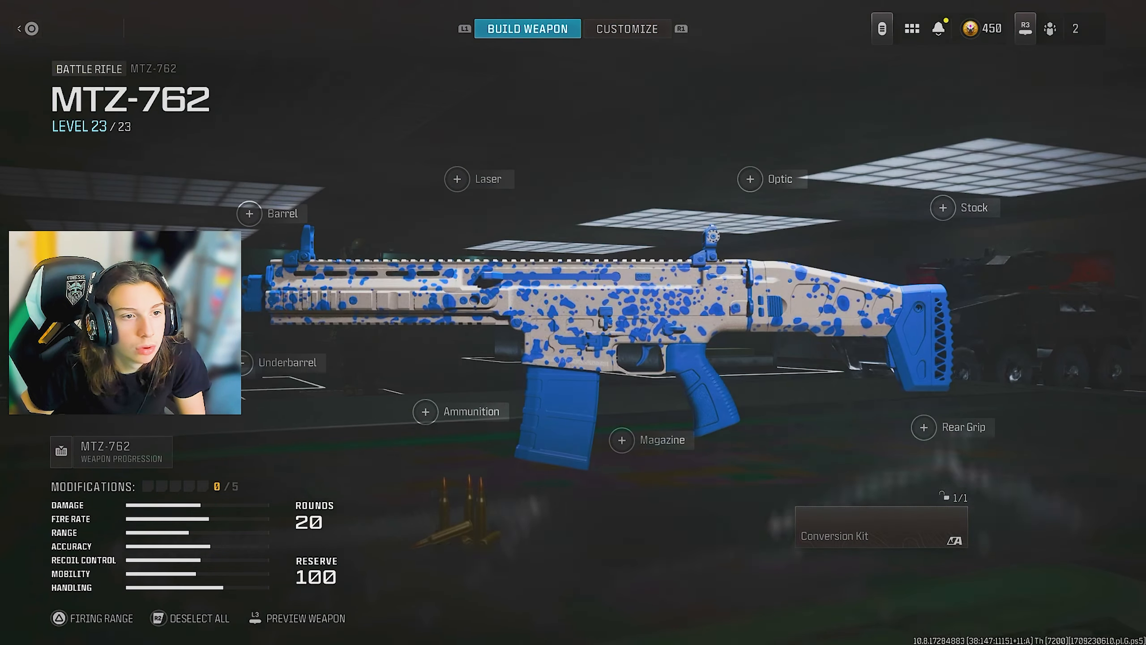
key(Return)
key(Right)
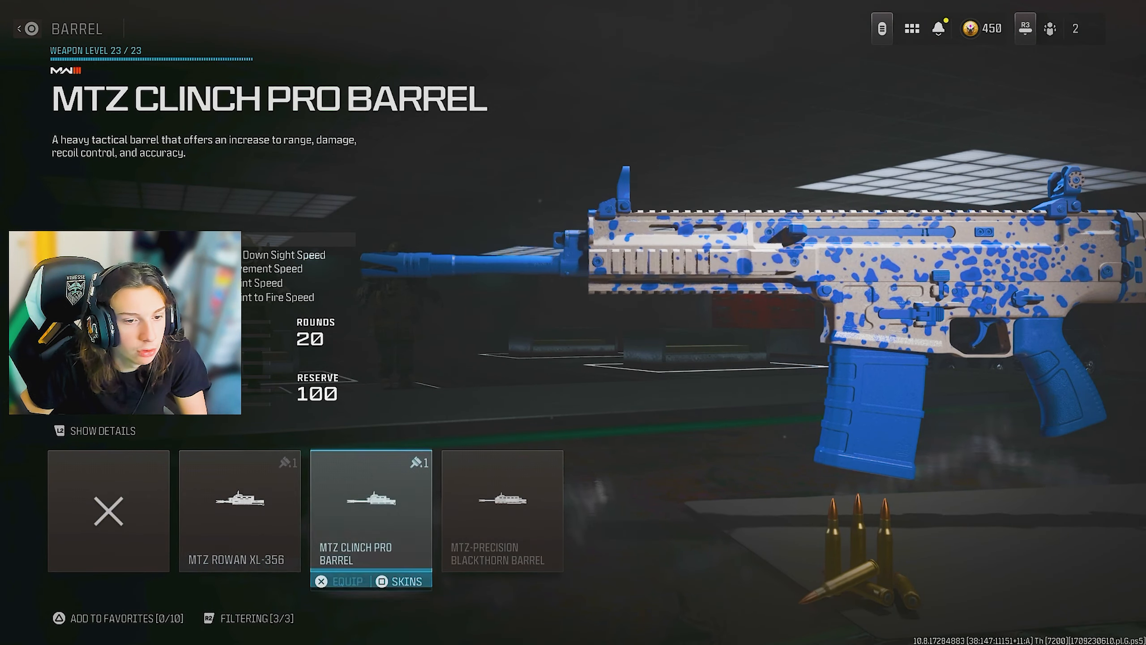
key(Right)
key(Return)
Step: Equip the VT-7 Spiritfire Suppressor L as the rifle's muzzle
key(Return)
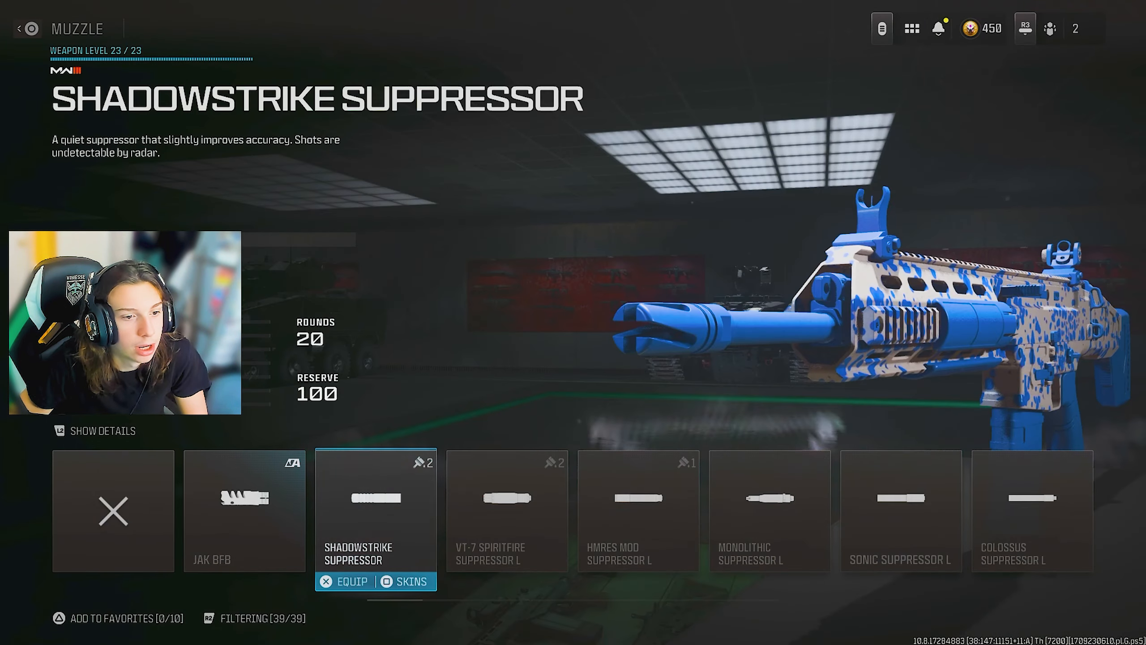
key(Right)
key(Return)
Step: Equip the 30 Round Mag as the rifle's magazine
key(Down)
key(Right)
key(Right)
key(Right)
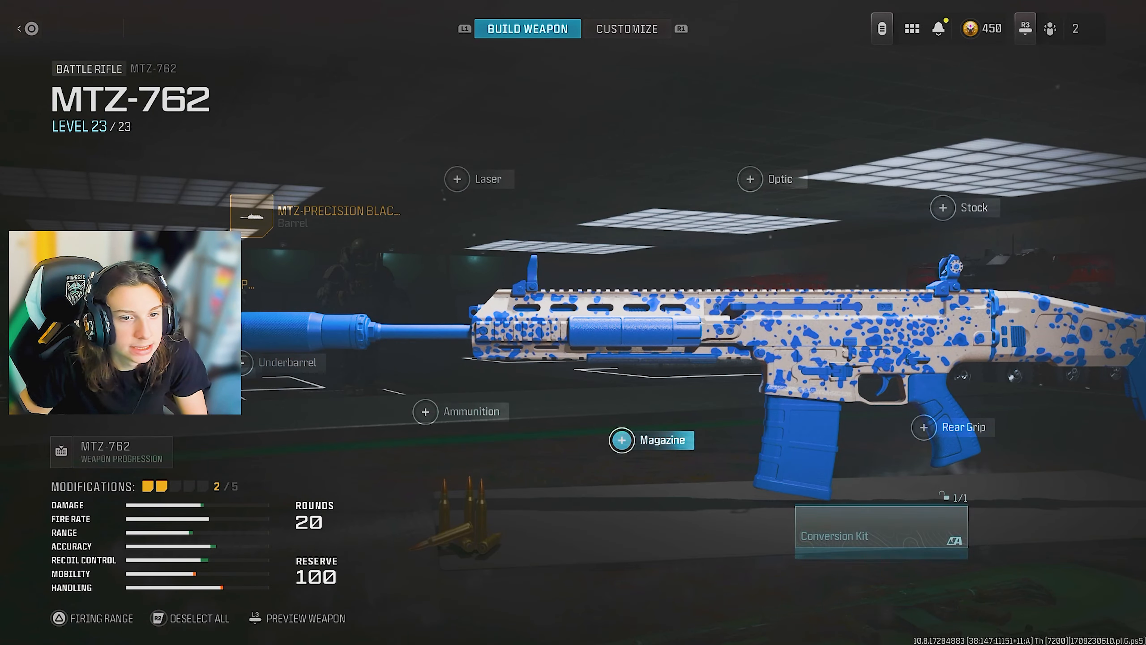
key(Up)
key(Up)
key(Left)
key(Down)
key(Left)
key(Return)
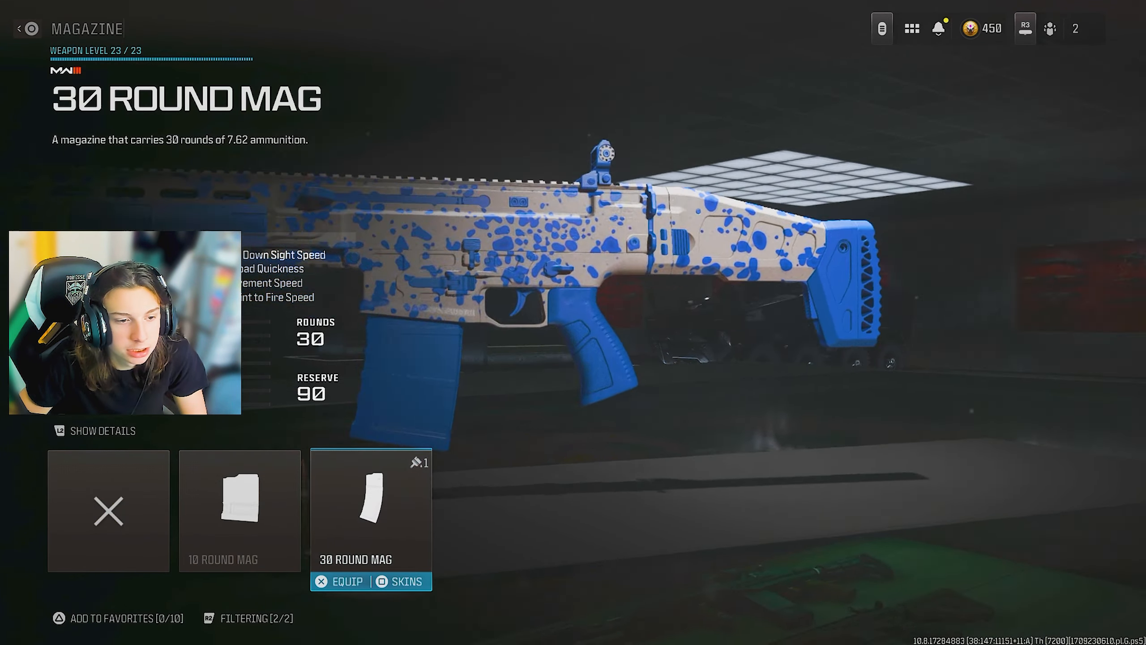
key(Return)
Step: Equip the EXF Close Quarters Assault Stock on the rifle
key(Up)
key(Right)
key(Right)
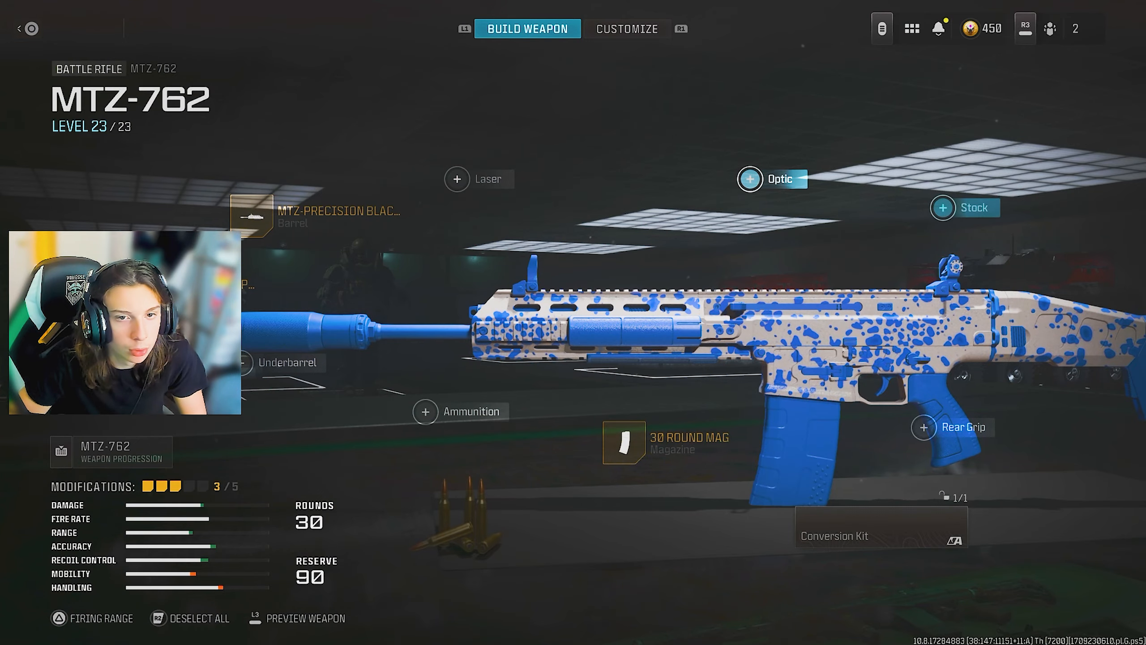
key(Return)
key(Right)
key(Right)
key(Right)
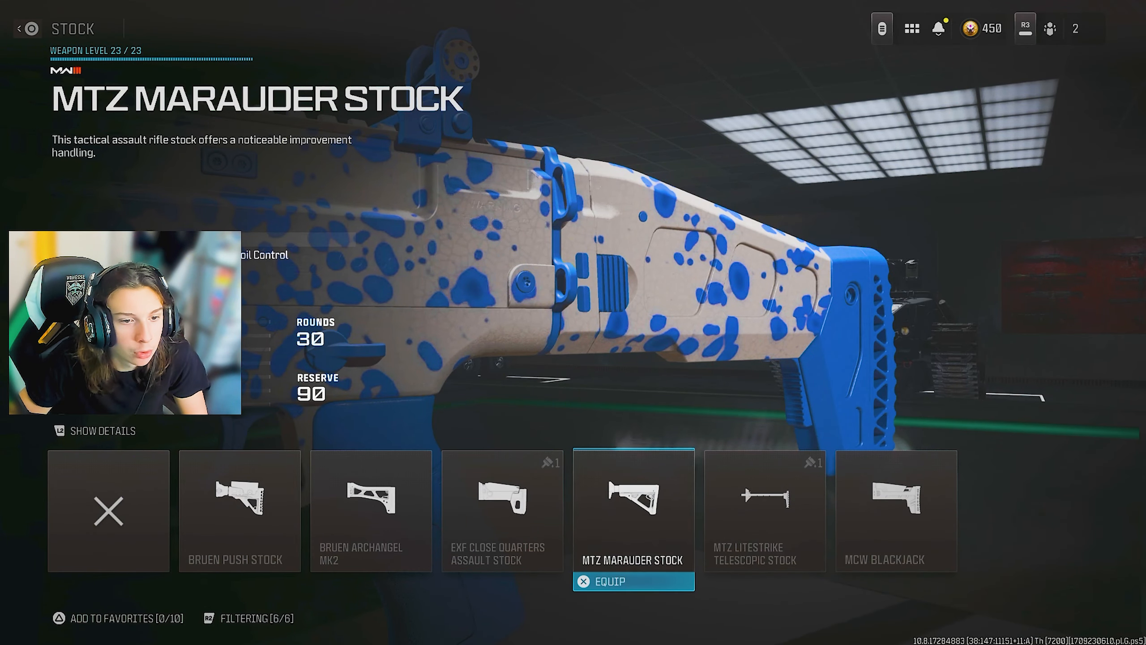
key(Left)
key(Return)
Step: Equip the Bruen Heavy Support Grip as the underbarrel attachment and return to the private match lobby
key(Down)
key(Left)
key(Left)
key(Left)
key(Return)
key(Right)
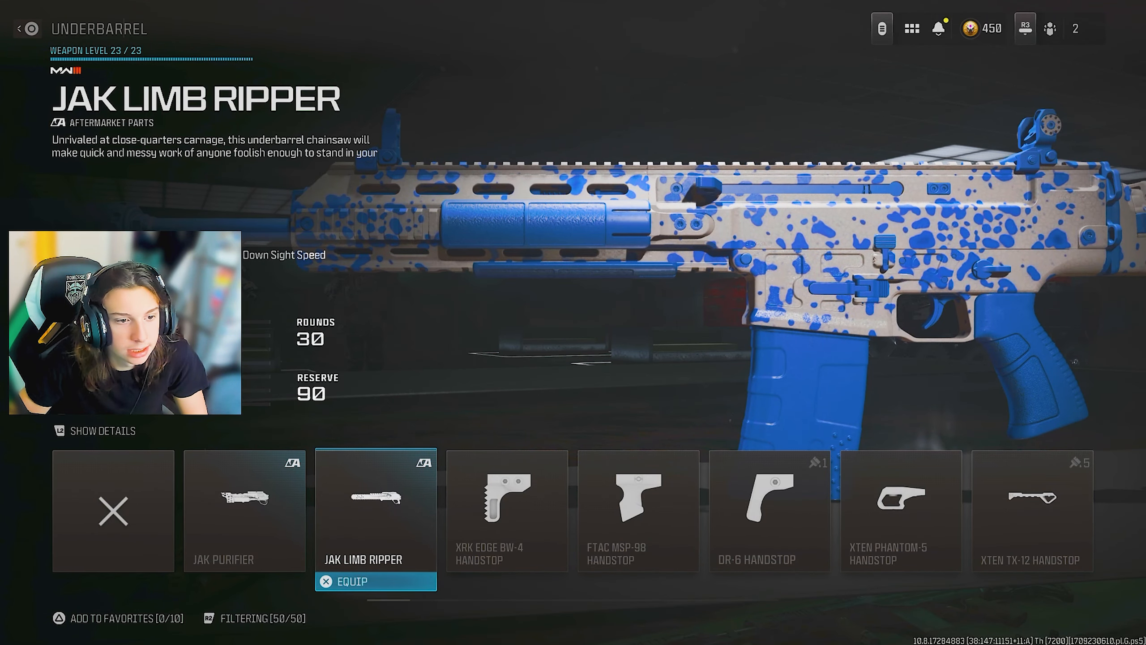
key(Right)
key(Right)
key(Right)
key(Right)
key(Right)
key(Right)
key(Right)
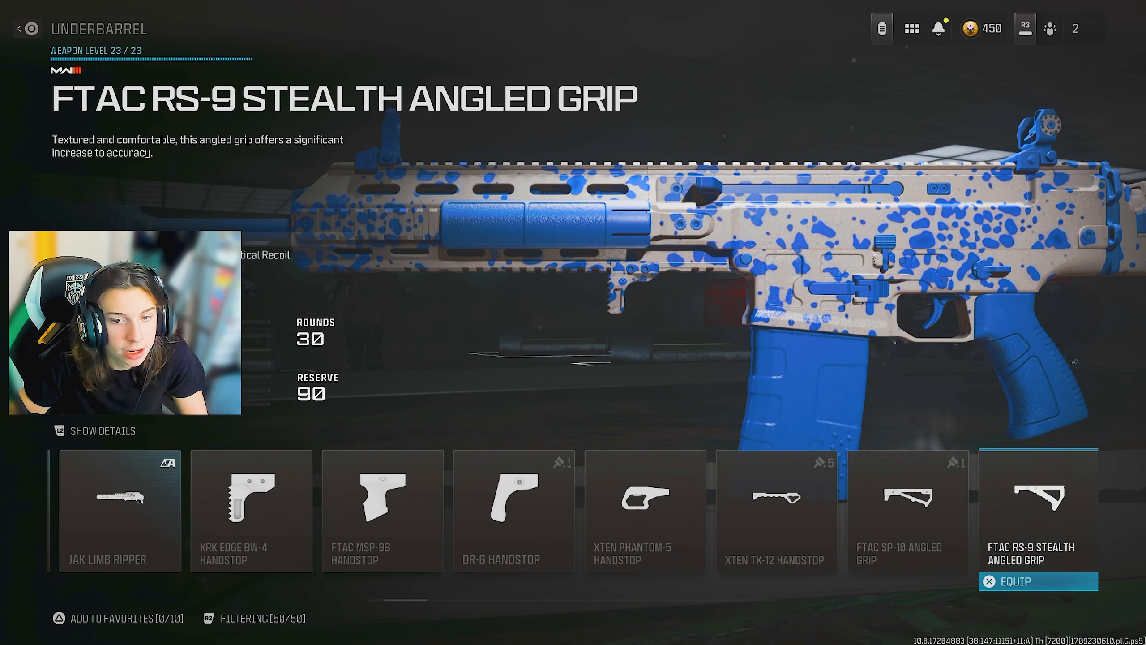
key(Right)
key(Right)
key(Right)
key(Right)
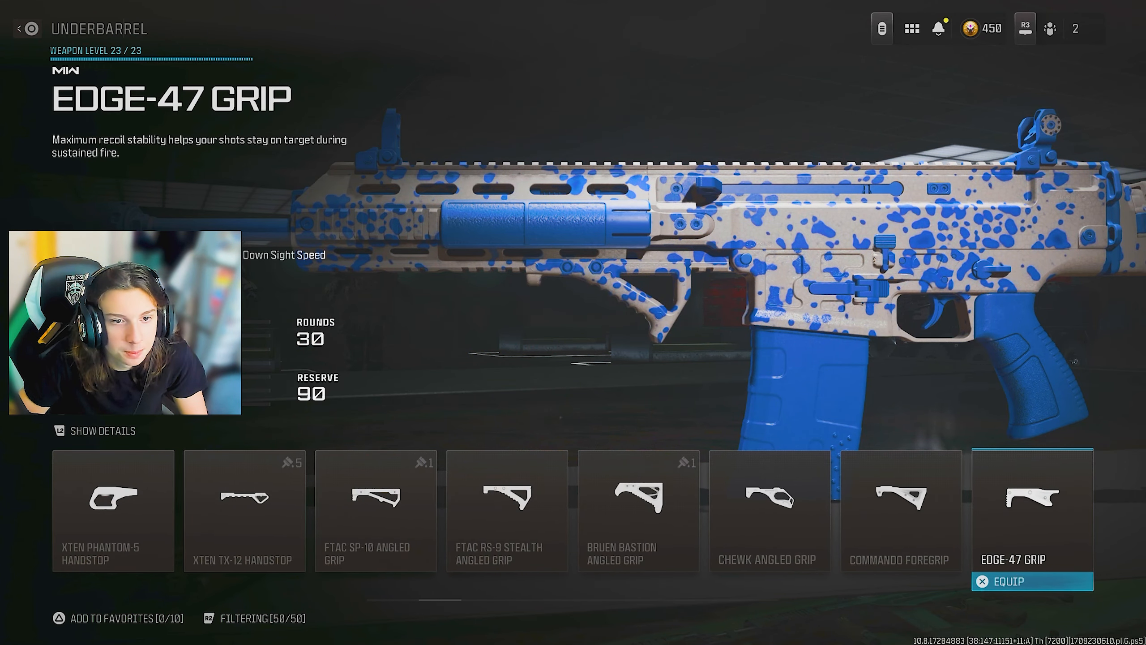
key(Right)
key(Right)
key(Right)
key(Right)
key(Return)
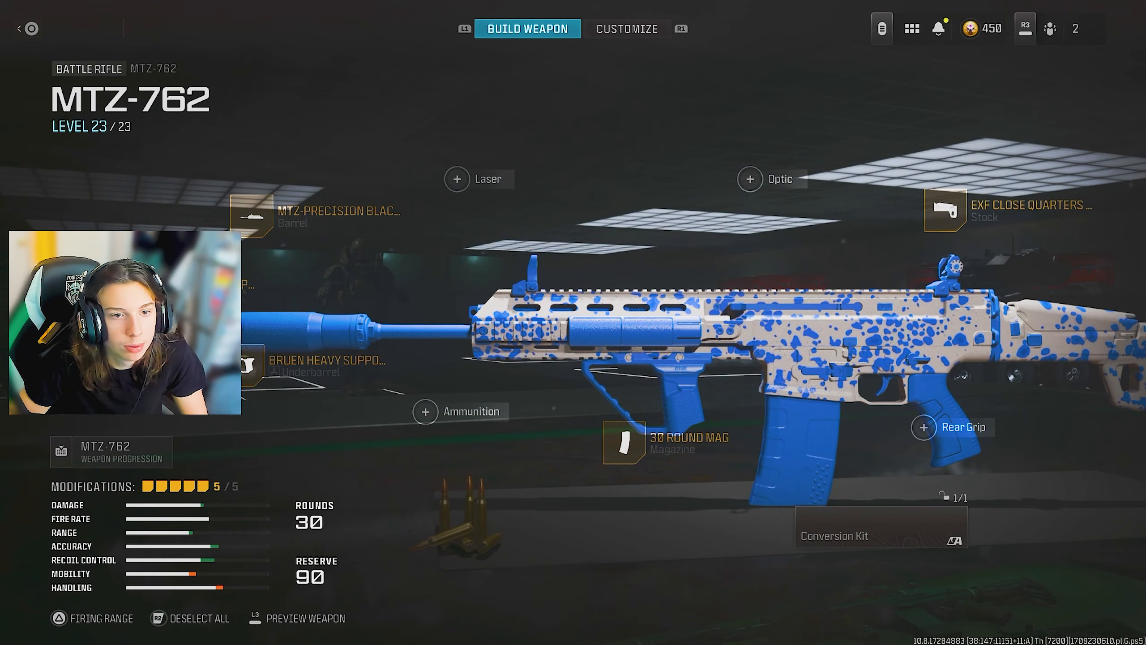
key(Escape)
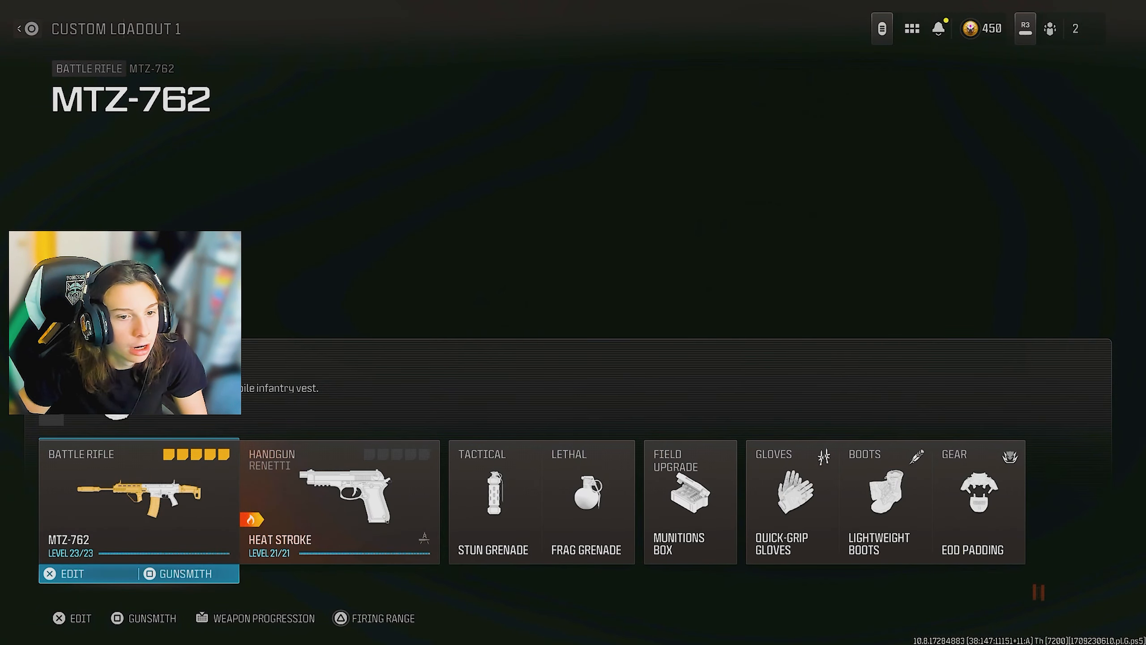
key(Escape)
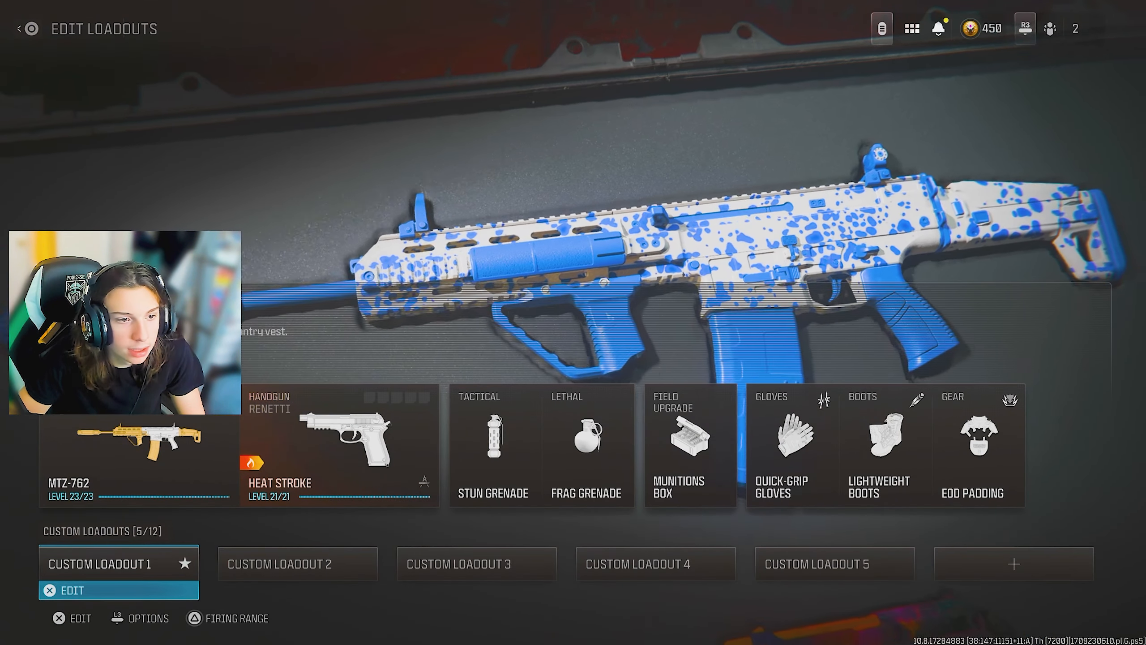
key(Escape)
Step: Open the Team Deathmatch rules in the game setup and set the match start time to 5 seconds
key(Right)
key(Right)
key(Left)
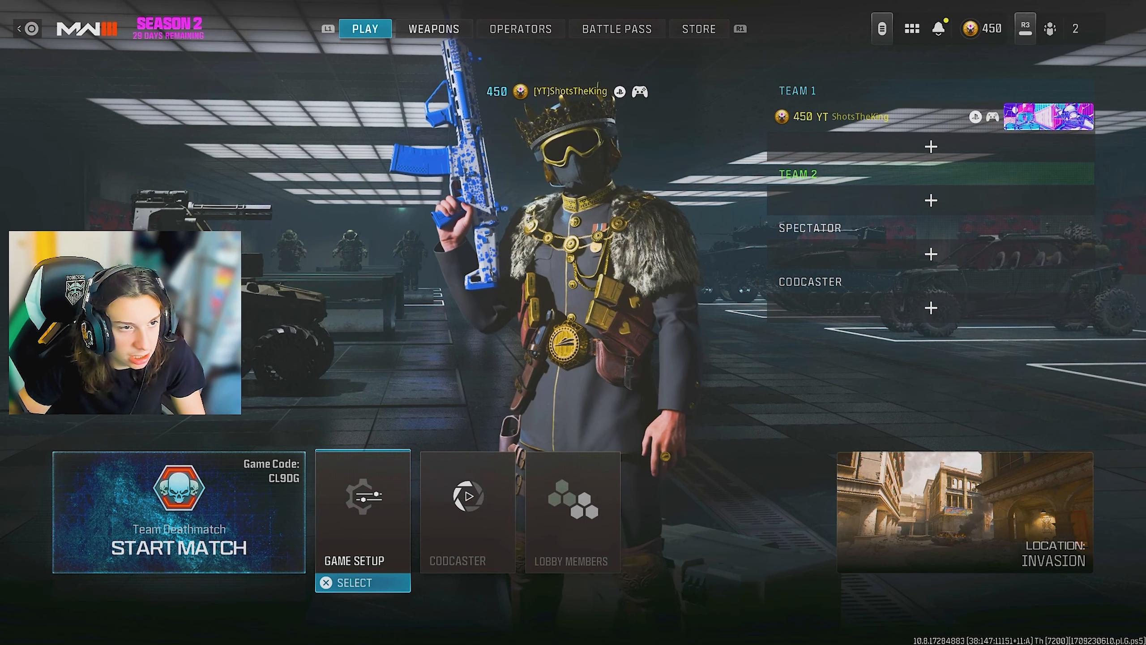
key(Return)
key(Return)
key(Down)
key(Down)
key(Left)
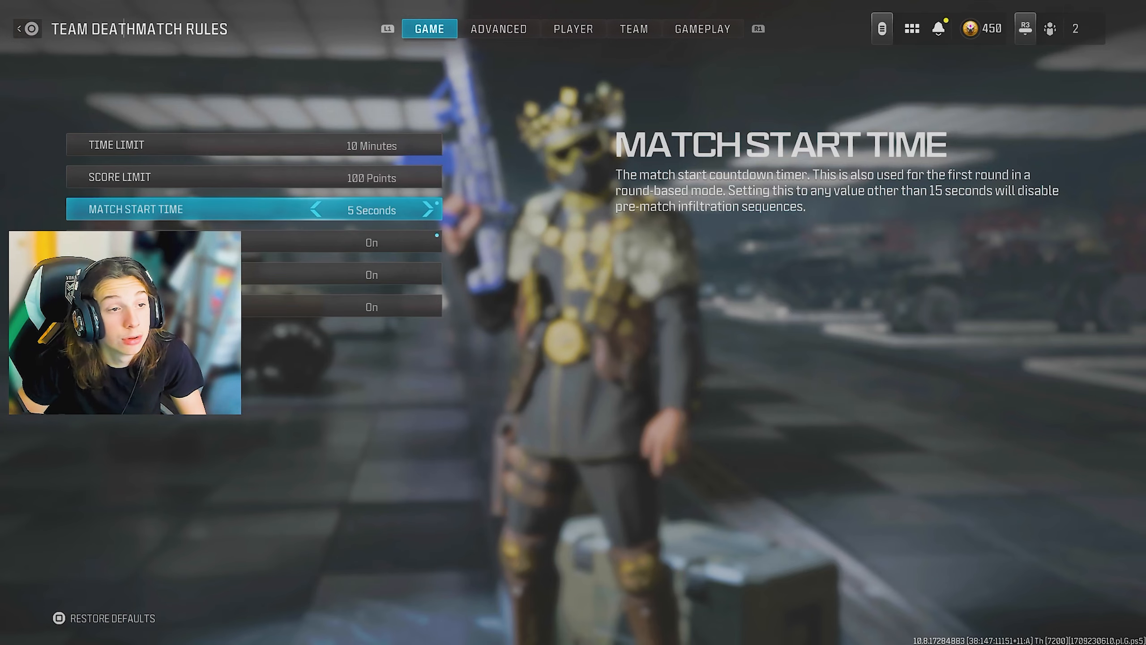
Step: Set the Team Deathmatch score limit to 250 points
key(Up)
key(Right)
key(Right)
key(Right)
Step: Set the match time limit to 20 minutes
key(Up)
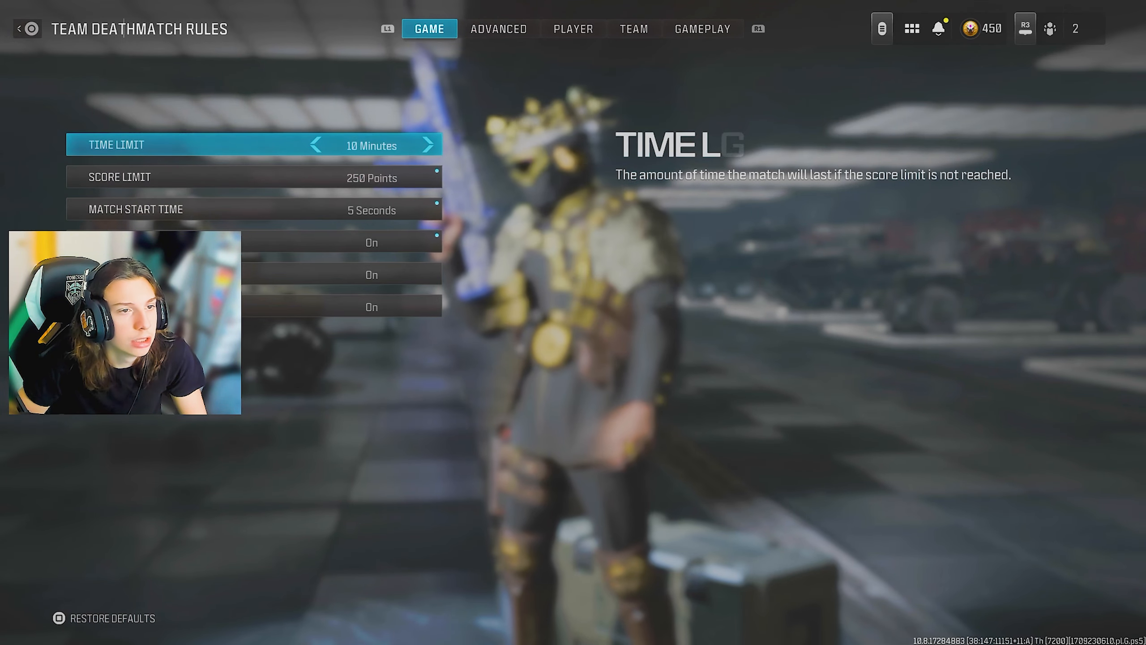
key(Right)
key(Right)
key(Right)
key(Right)
key(Right)
key(Right)
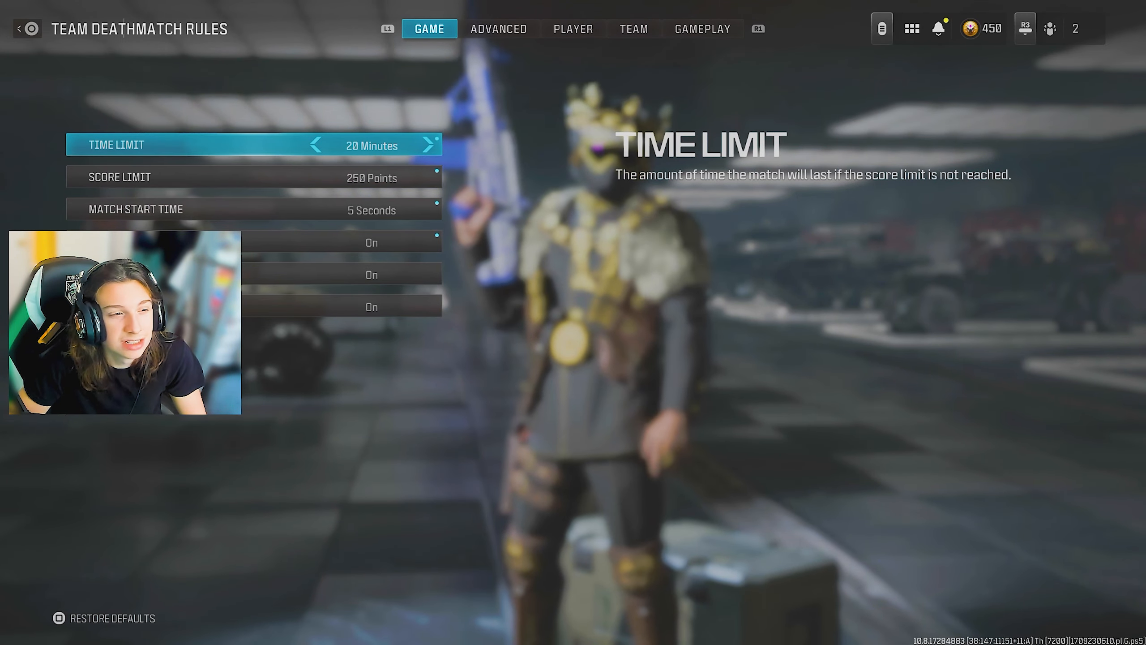
Step: Look through the Gameplay rules of Team Deathmatch down to Hardcore Mode and leave the rules
key(e)
key(e)
key(e)
key(e)
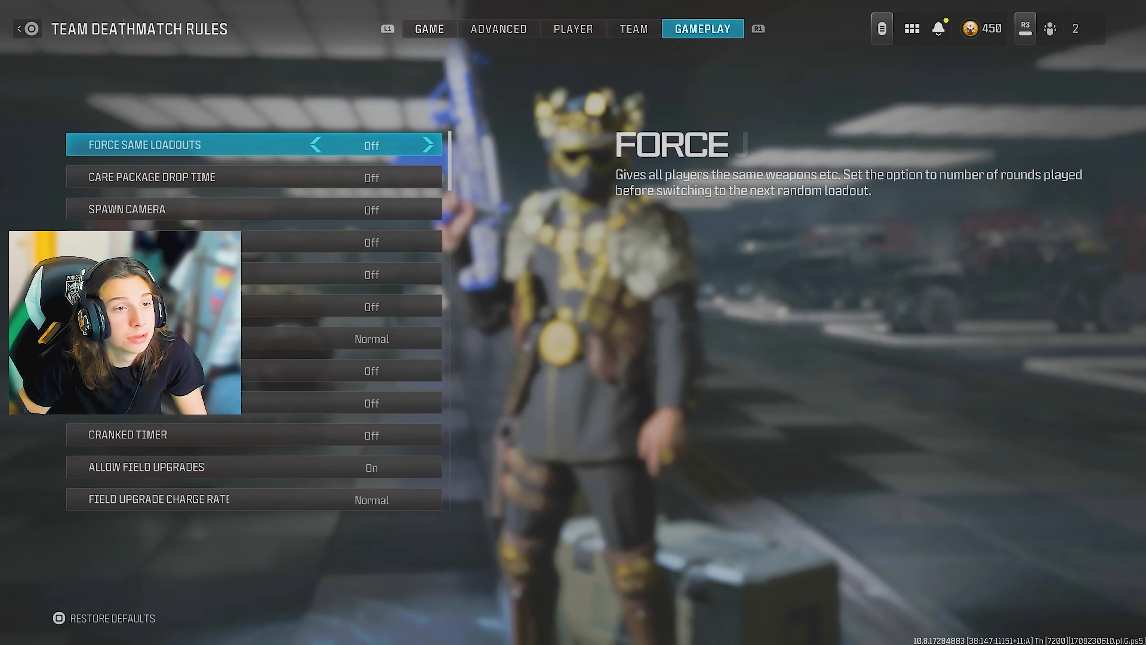
key(Down)
key(Down)
key(Down)
key(Down)
key(Down)
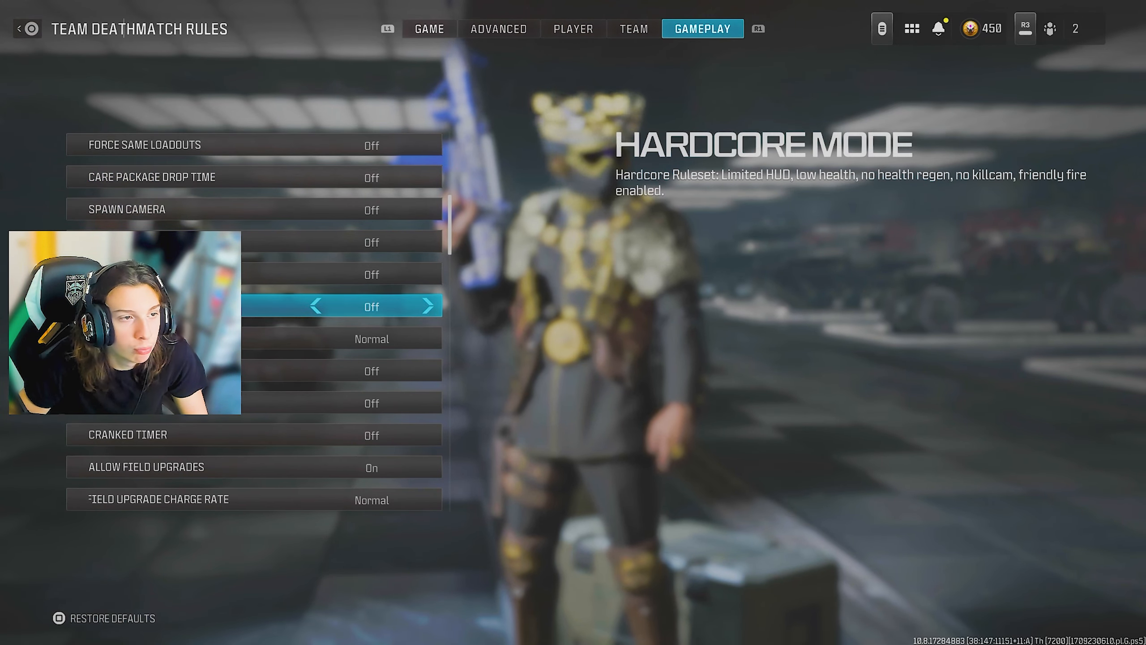
key(Escape)
Step: Change the private match map to Underpass in the game setup
key(Left)
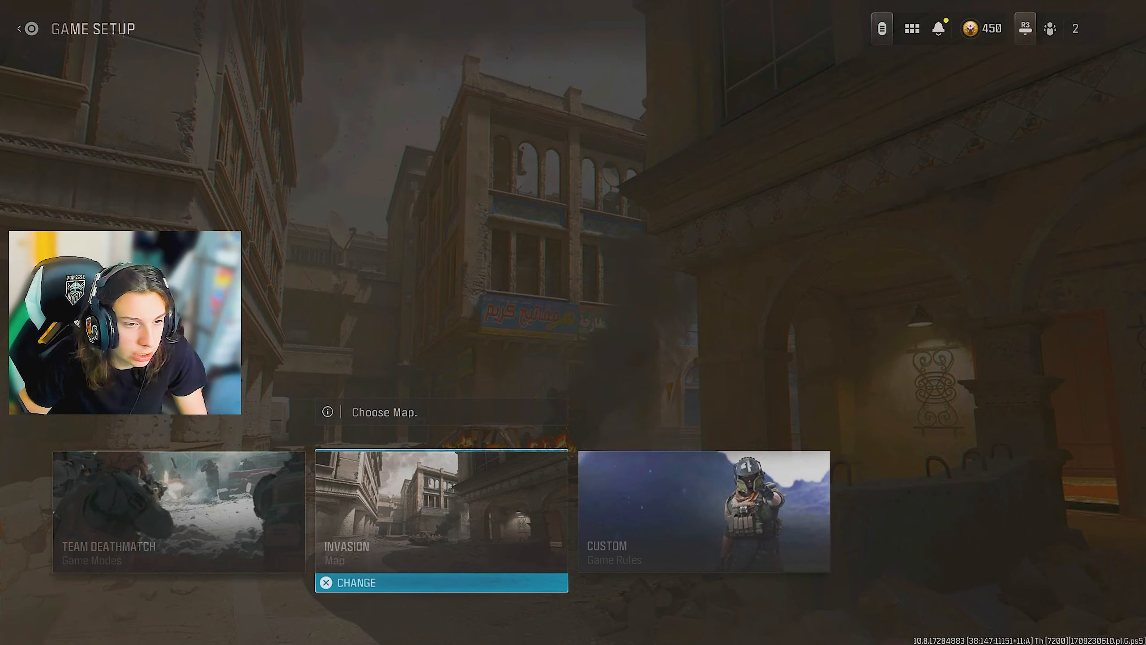
key(Return)
key(Left)
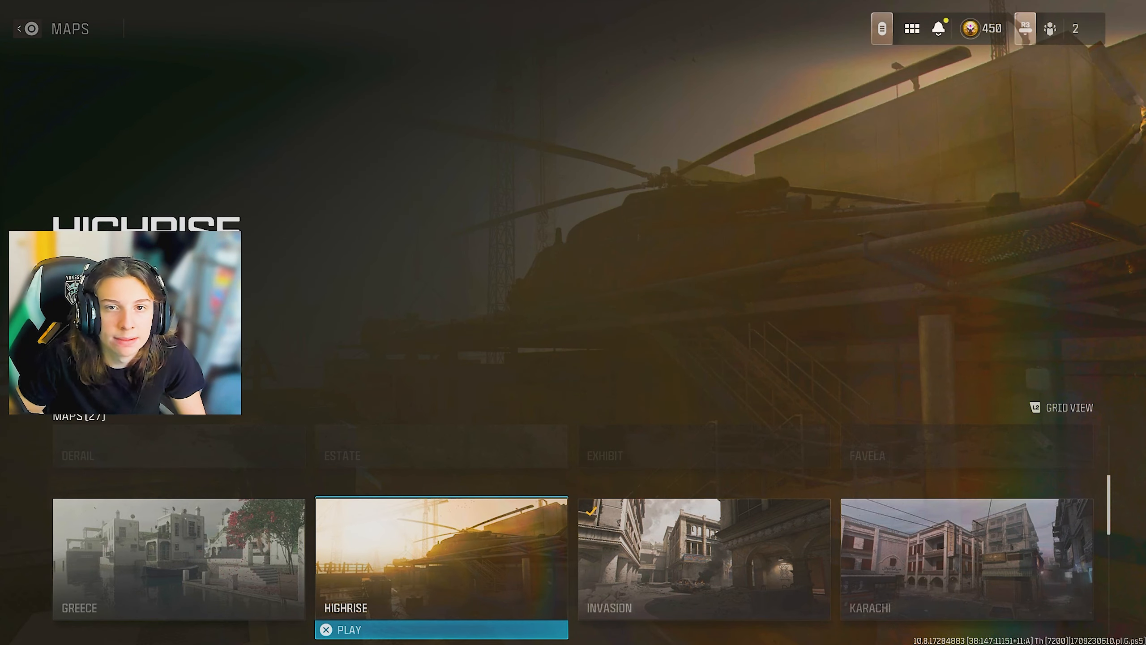
key(Down)
key(Down)
key(Down)
key(Down)
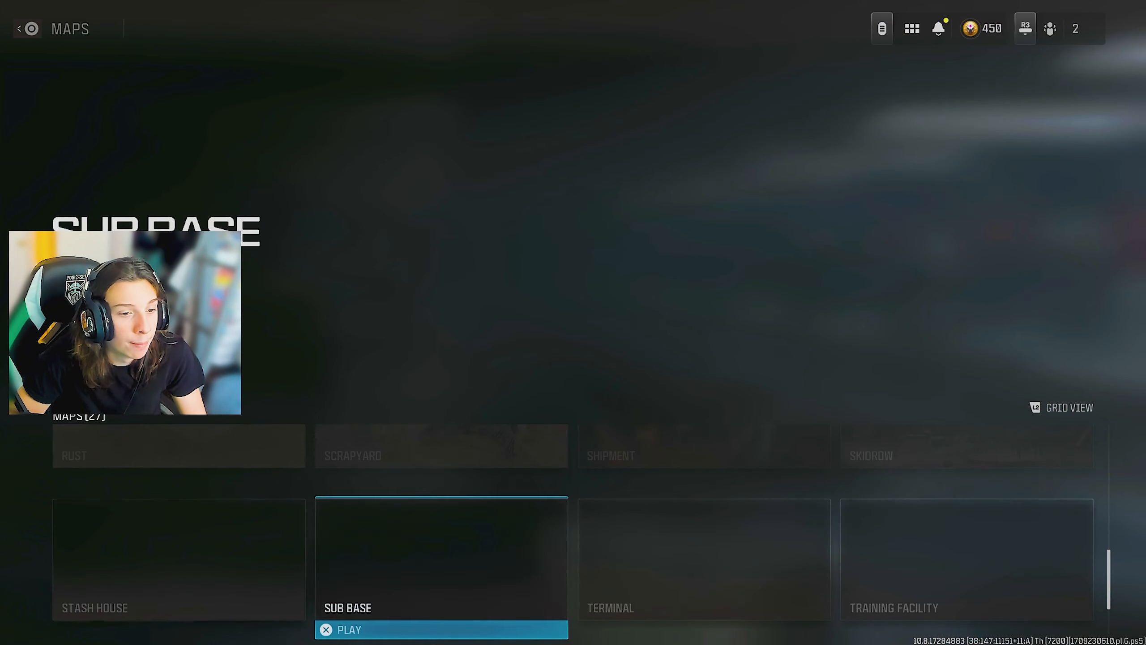
key(Left)
key(Return)
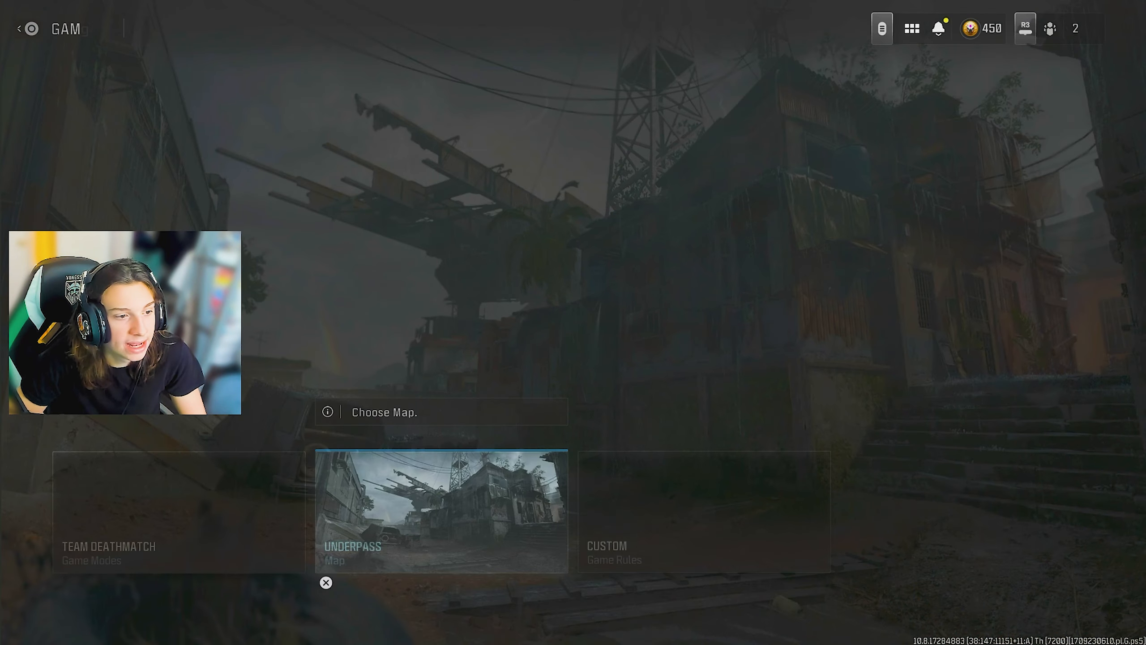
Step: Start the Team Deathmatch match and run to the low graffiti wall facing the concrete pillars
key(Escape)
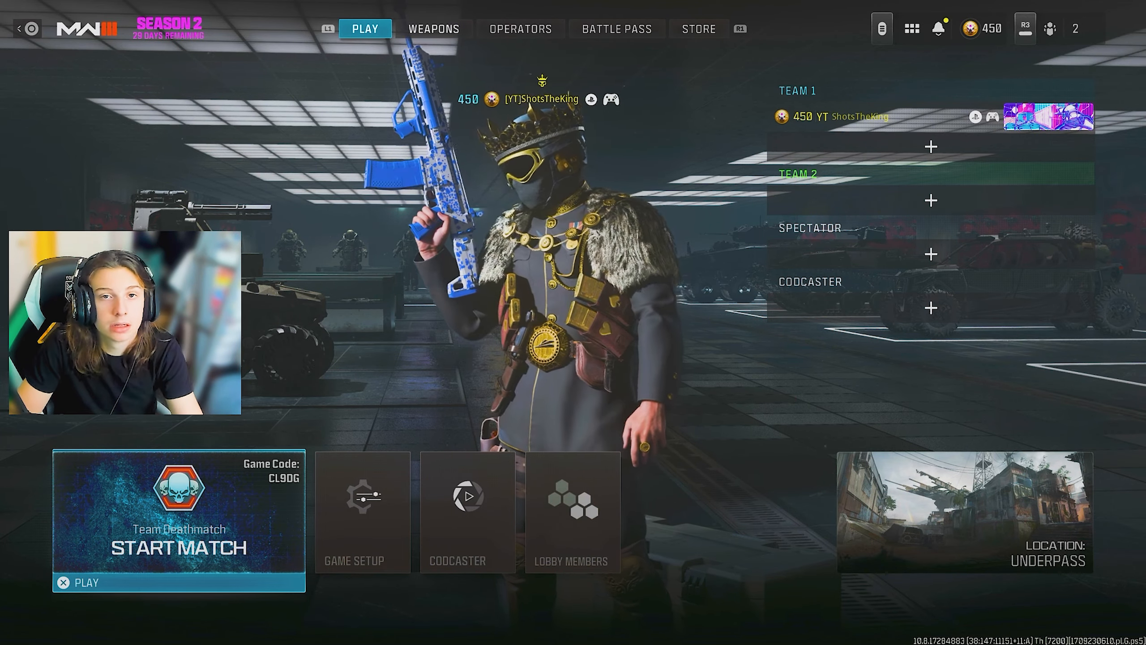
key(Return)
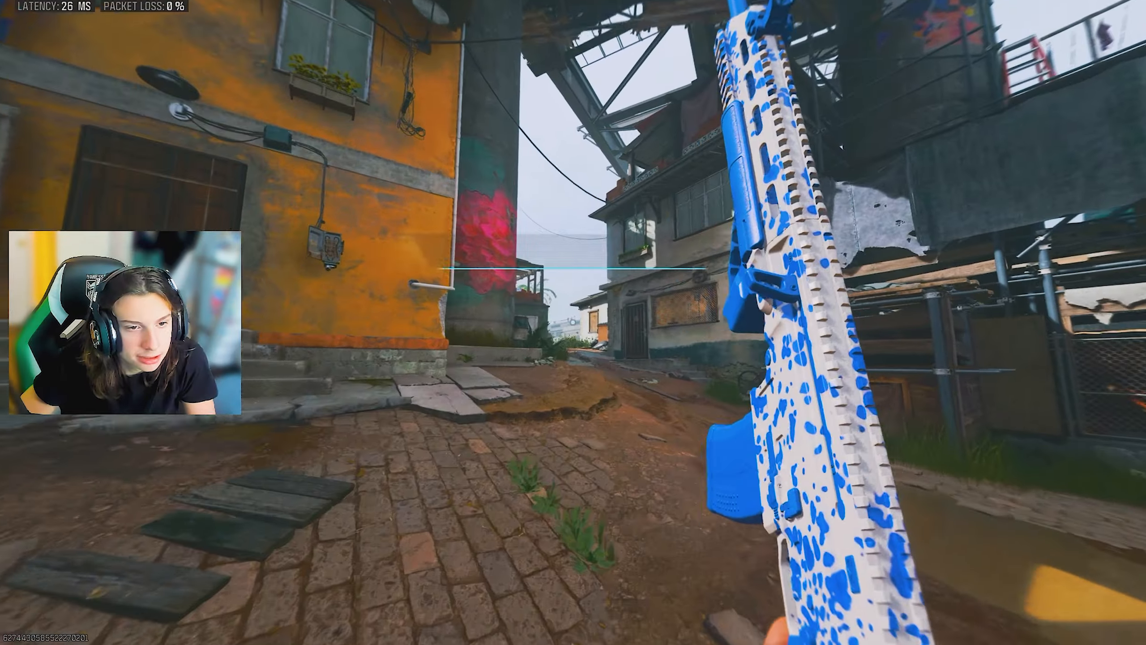
key(w)
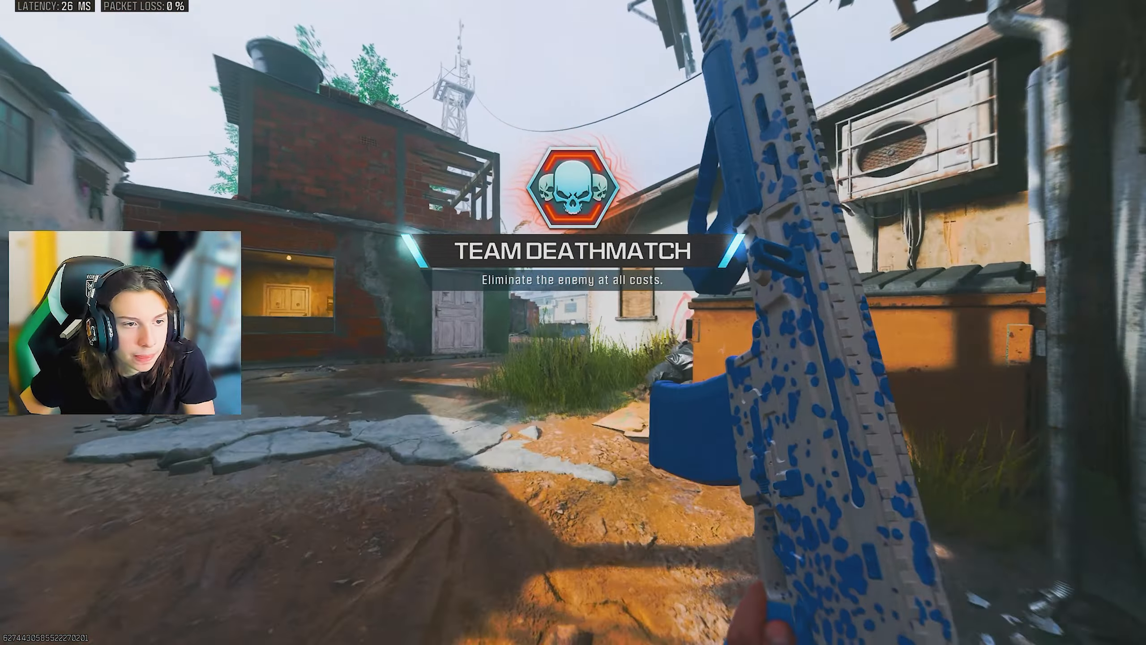
key(w)
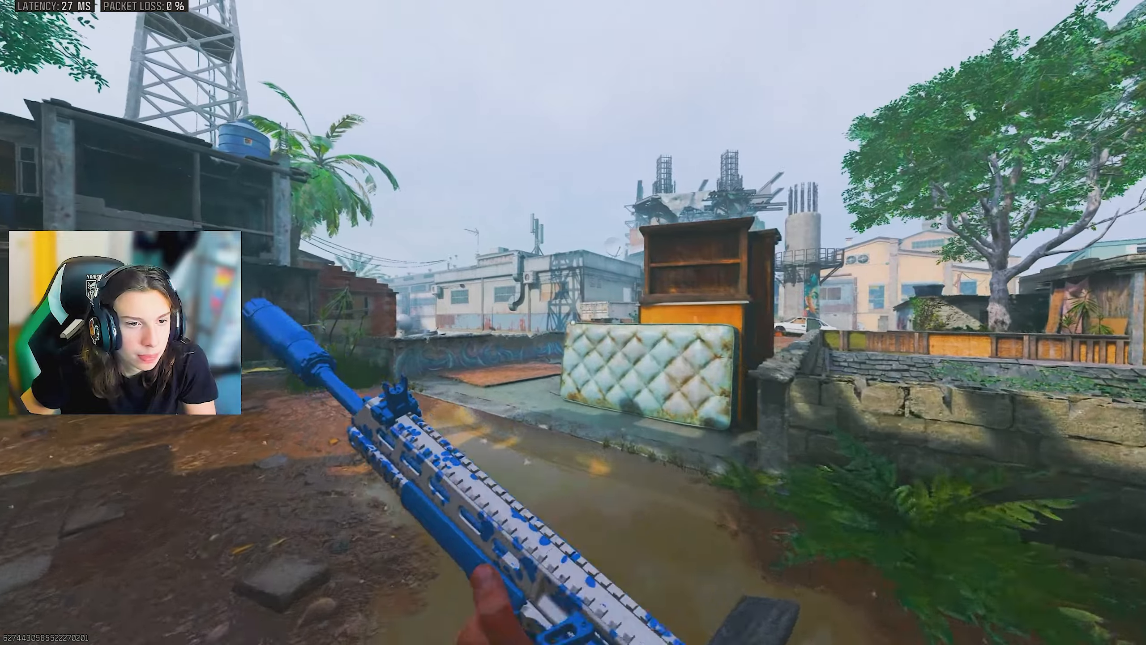
key(shift)
key(w)
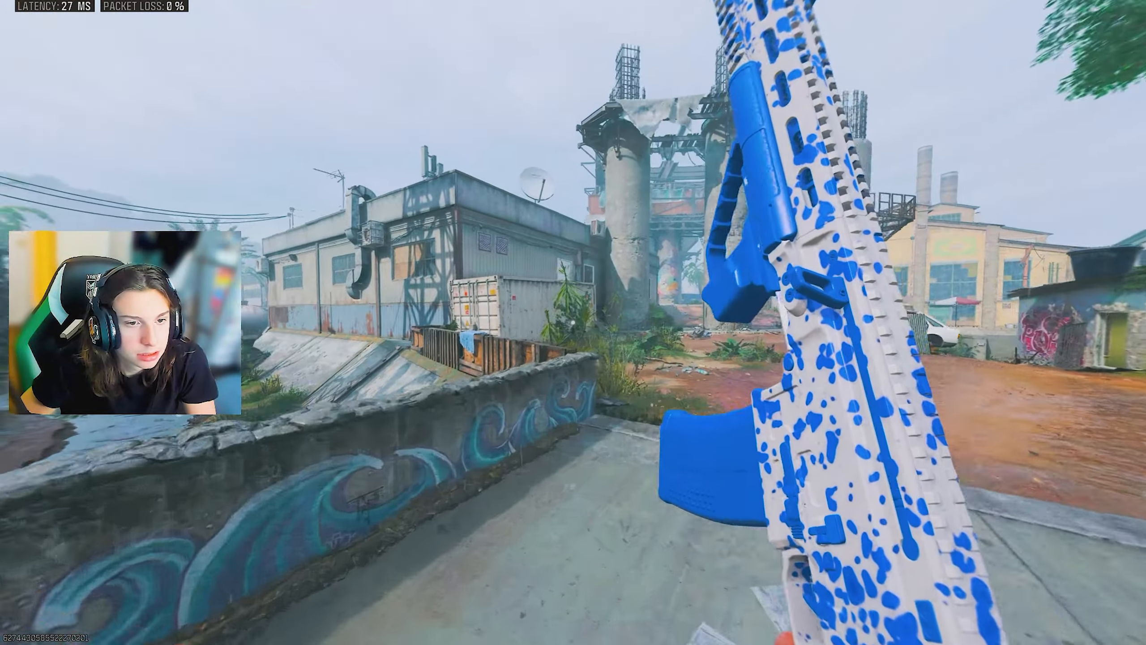
key(space)
Step: Inspect the rifle in front of the concrete pillars and take a screenshot of it
key(i)
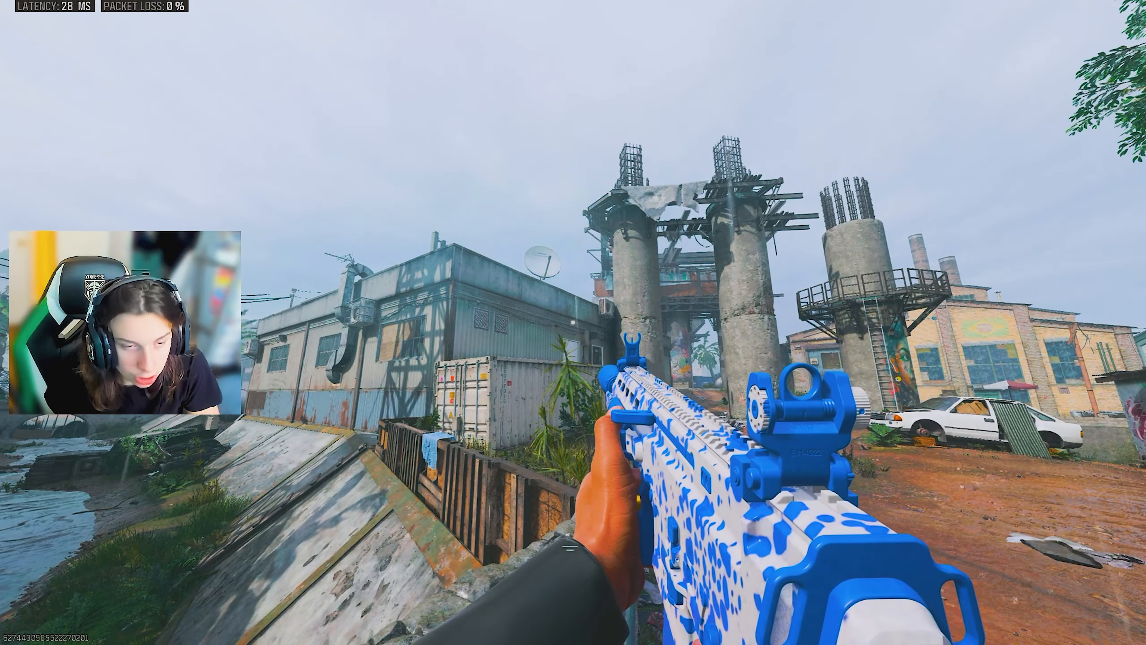
key(i)
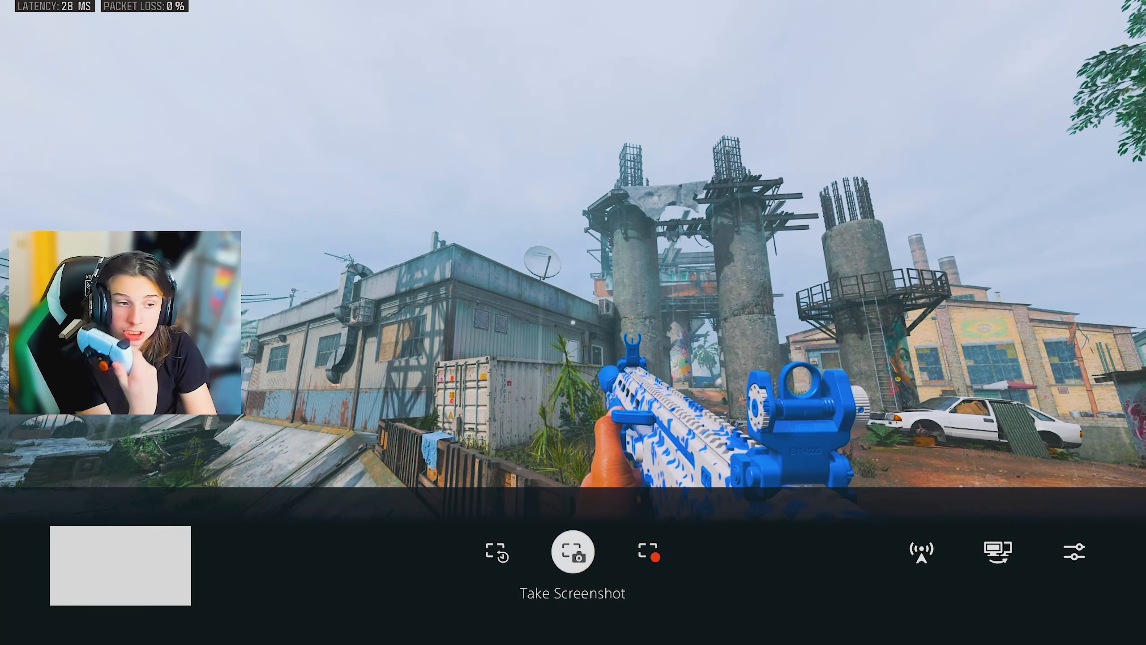
key(Return)
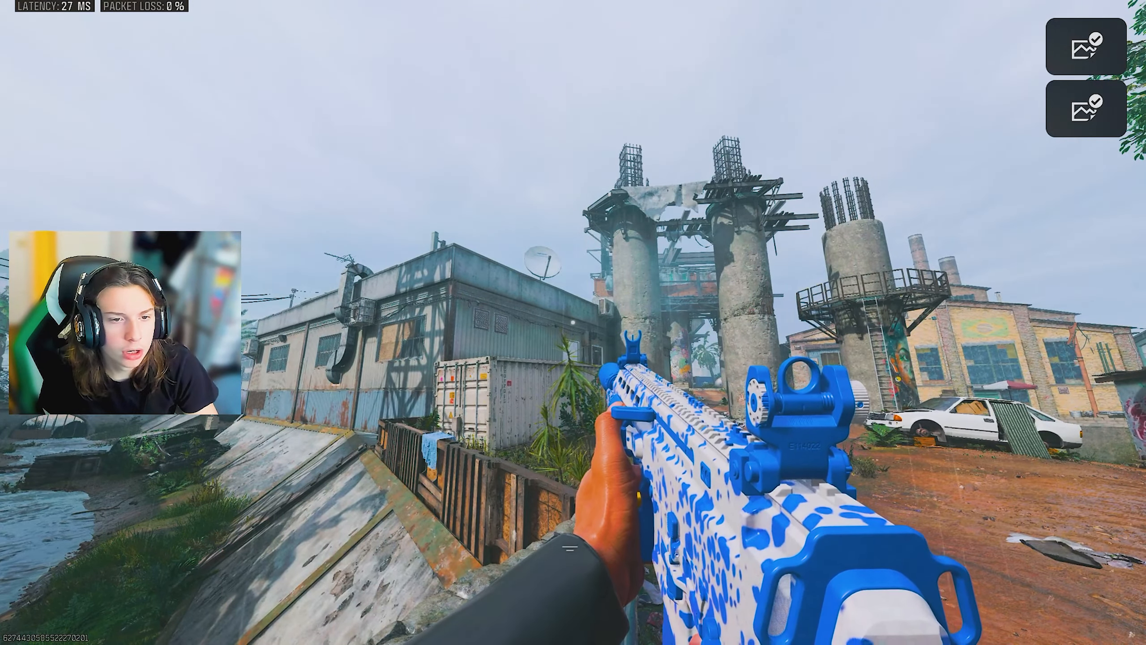
key(i)
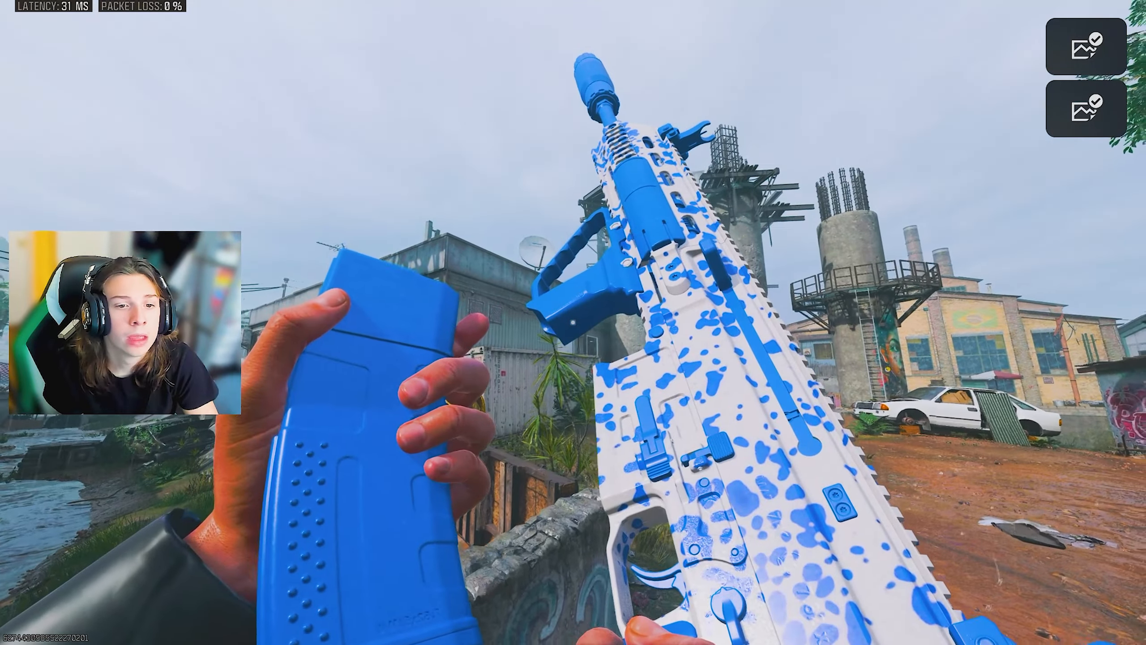
key(s)
key(a)
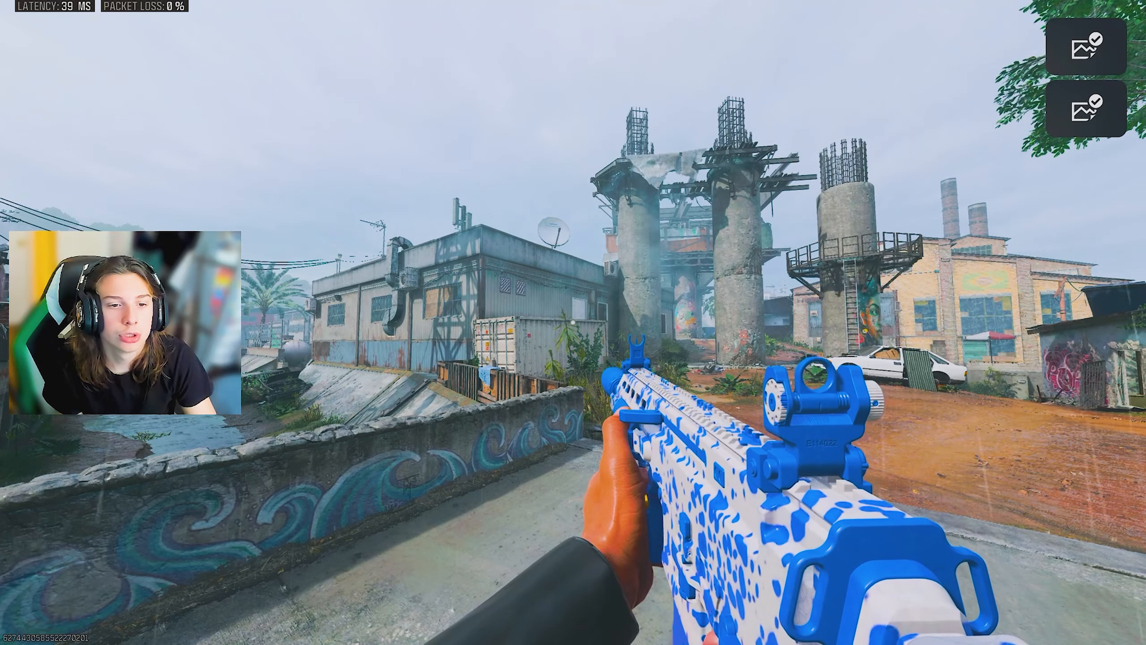
key(w)
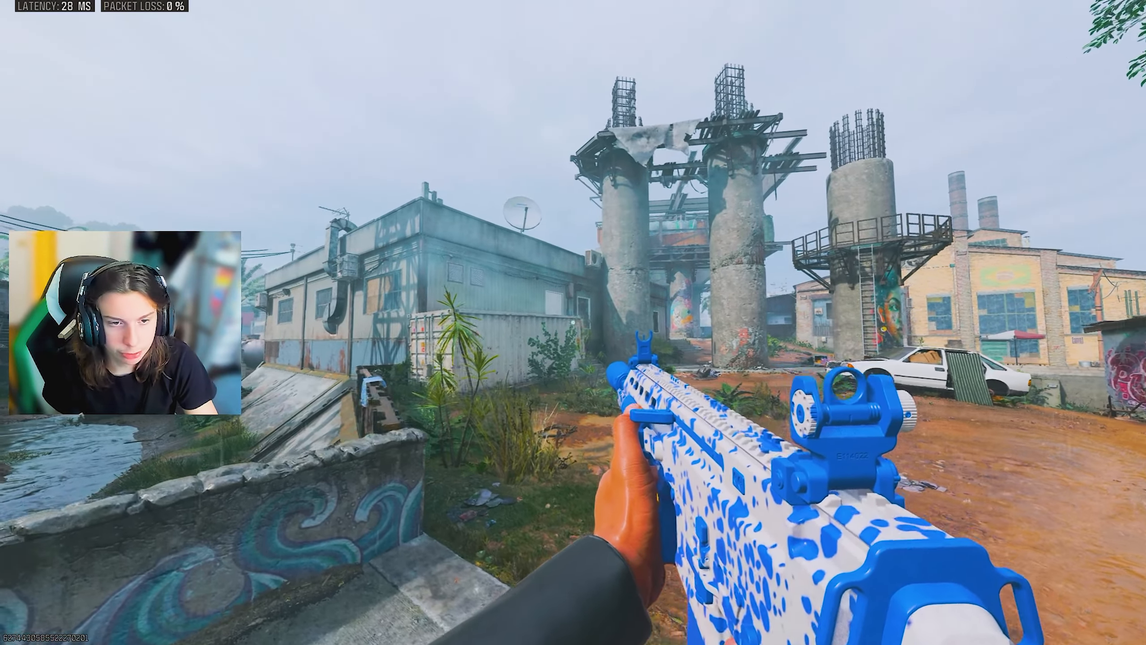
key(a)
key(d)
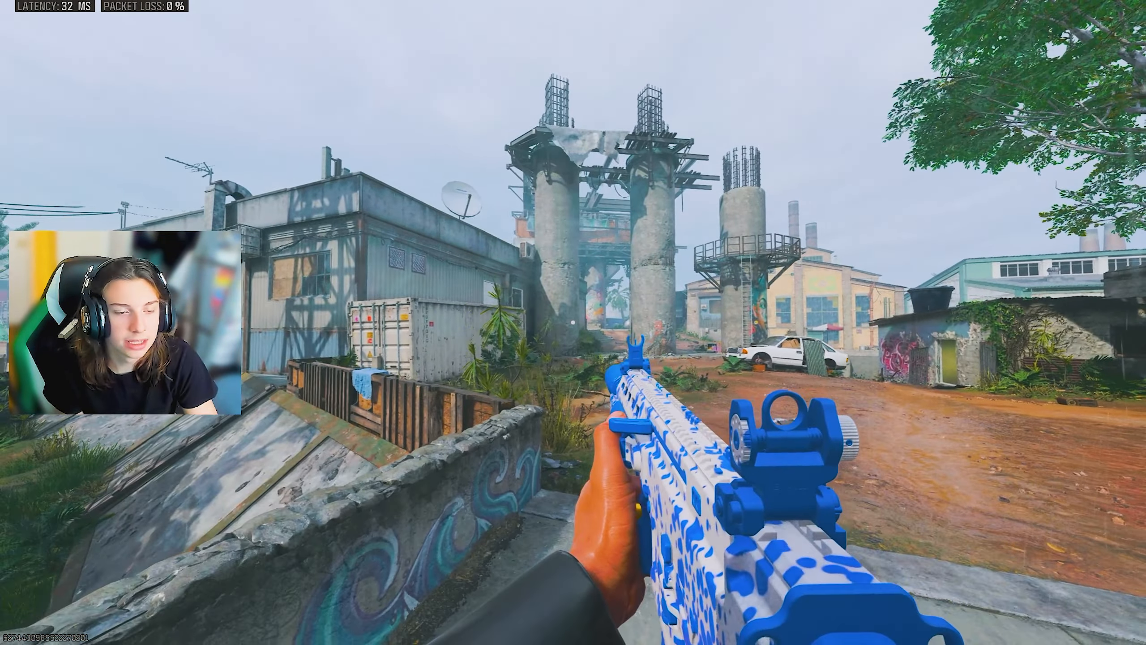
key(d)
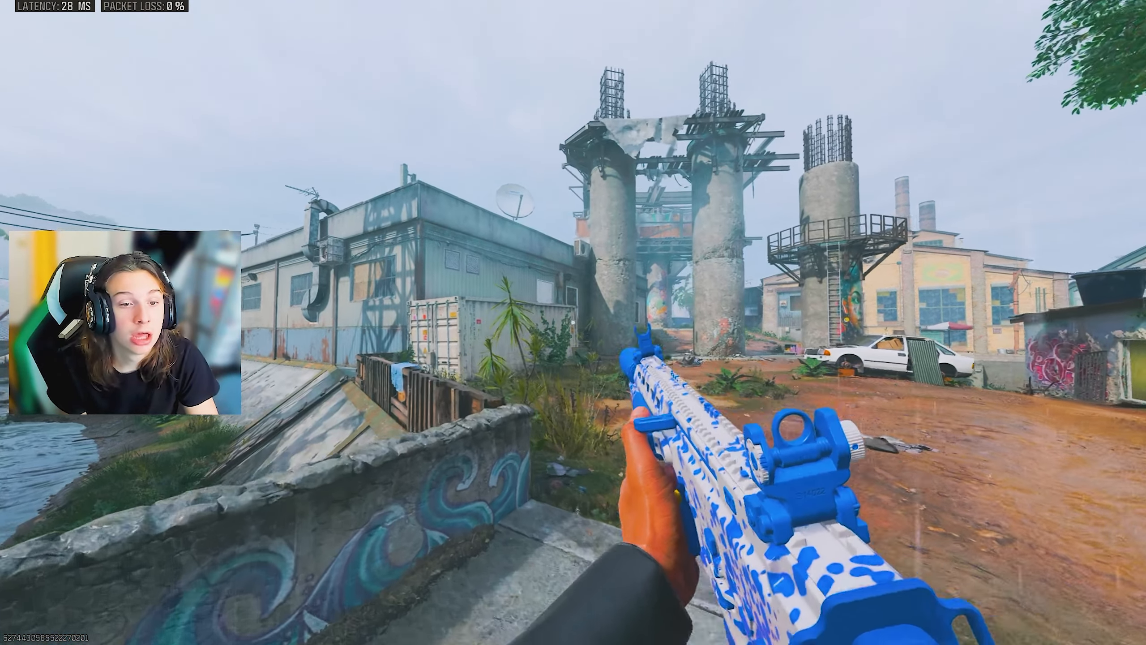
key(space)
key(a)
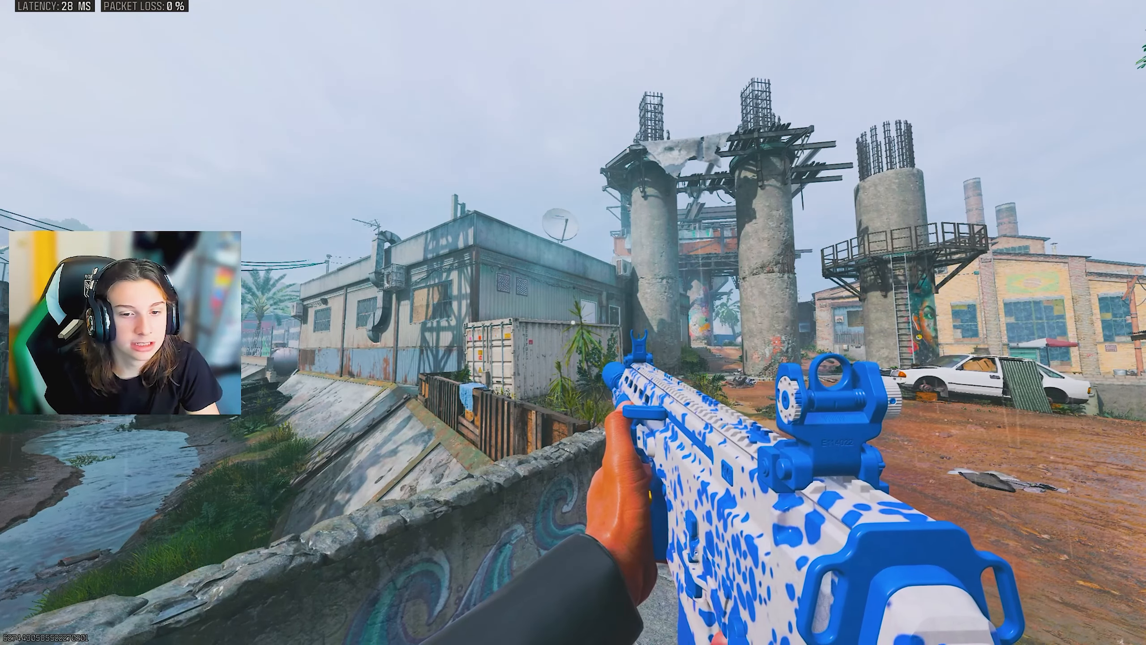
Step: Open the console's Media Gallery and view the capture showing the rifle held sideways
key(Home)
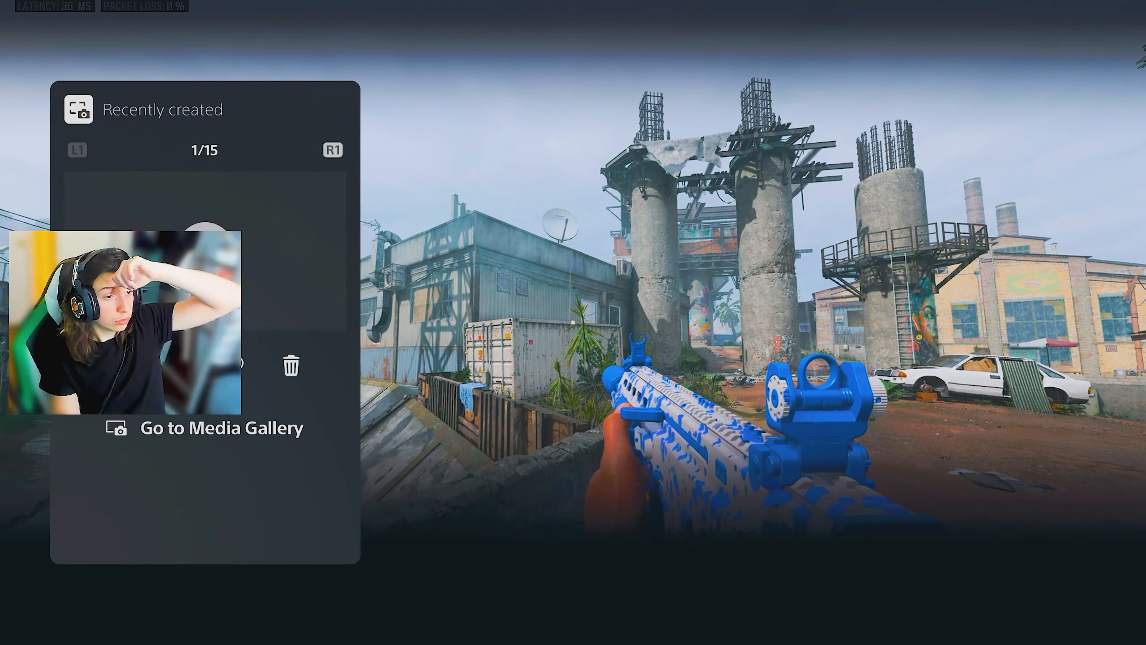
key(Return)
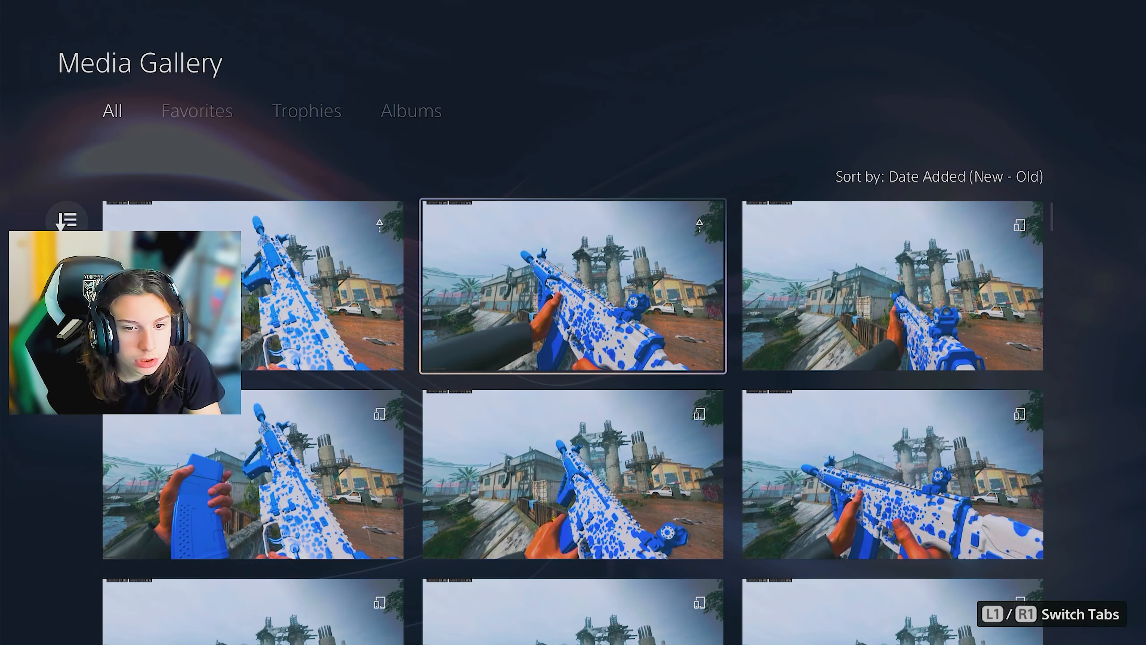
key(Return)
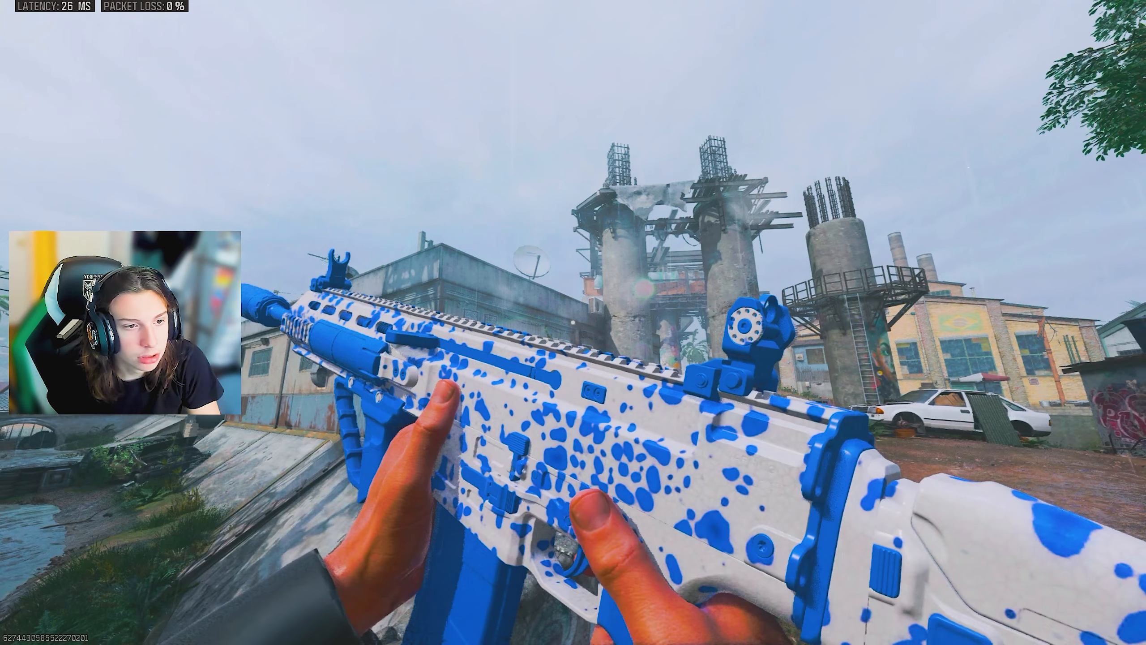
key(Escape)
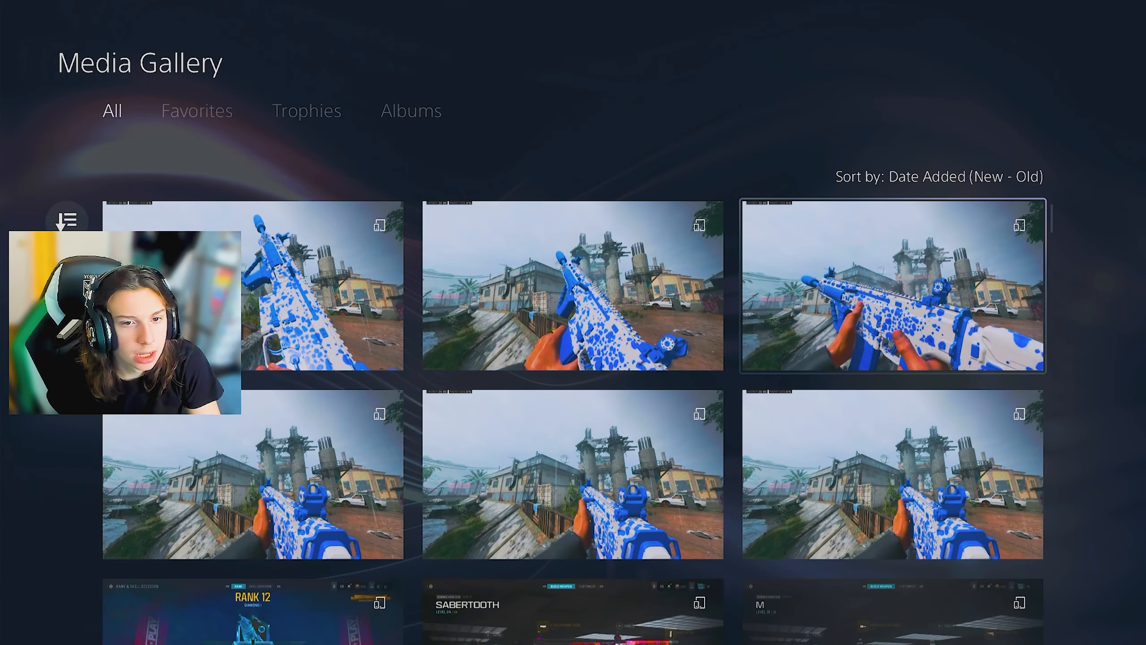
Step: Browse the captures in the Media Gallery and view the one of the upright rifle with a hand on its magazine
key(Down)
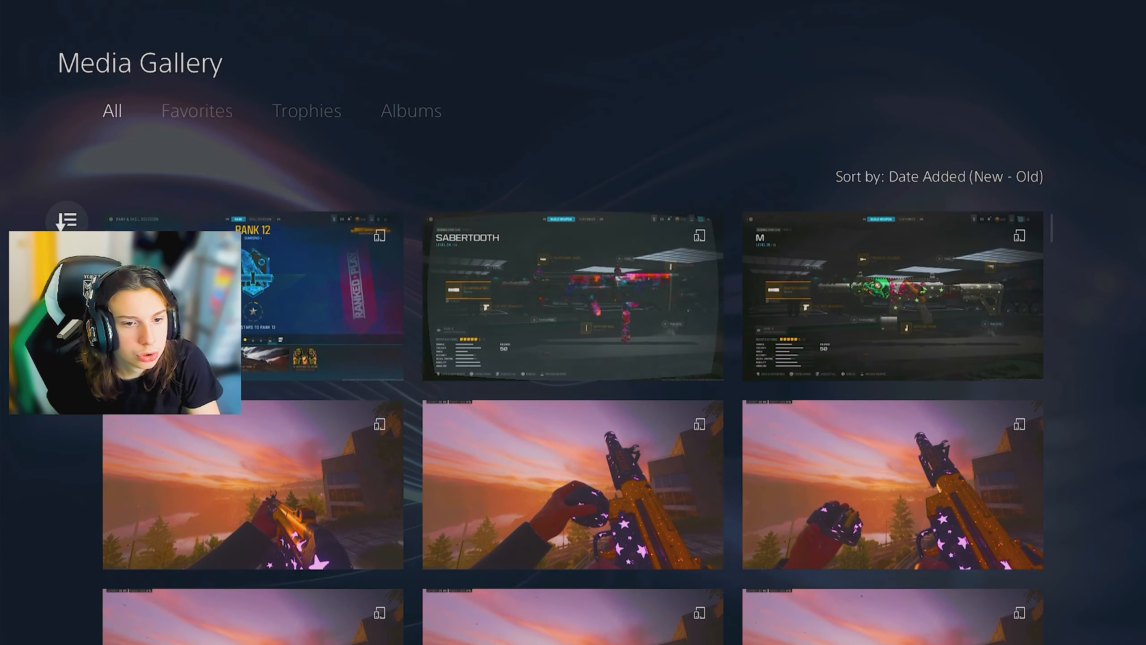
key(Up)
key(Up)
key(Up)
key(Up)
key(Right)
key(Return)
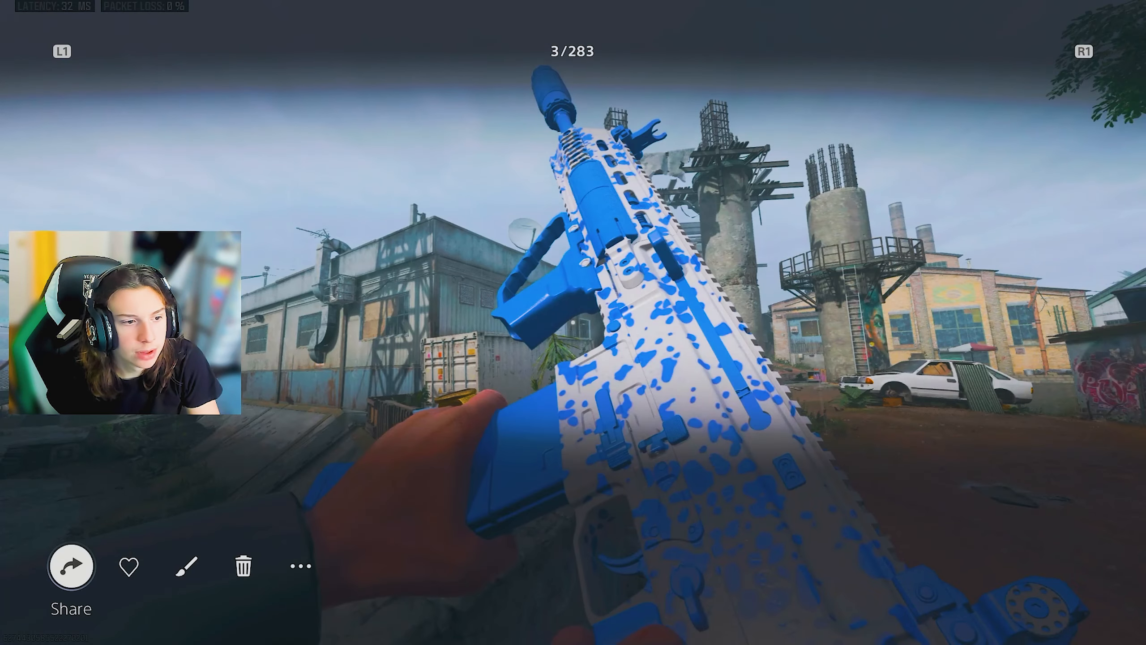
key(Right)
key(Right)
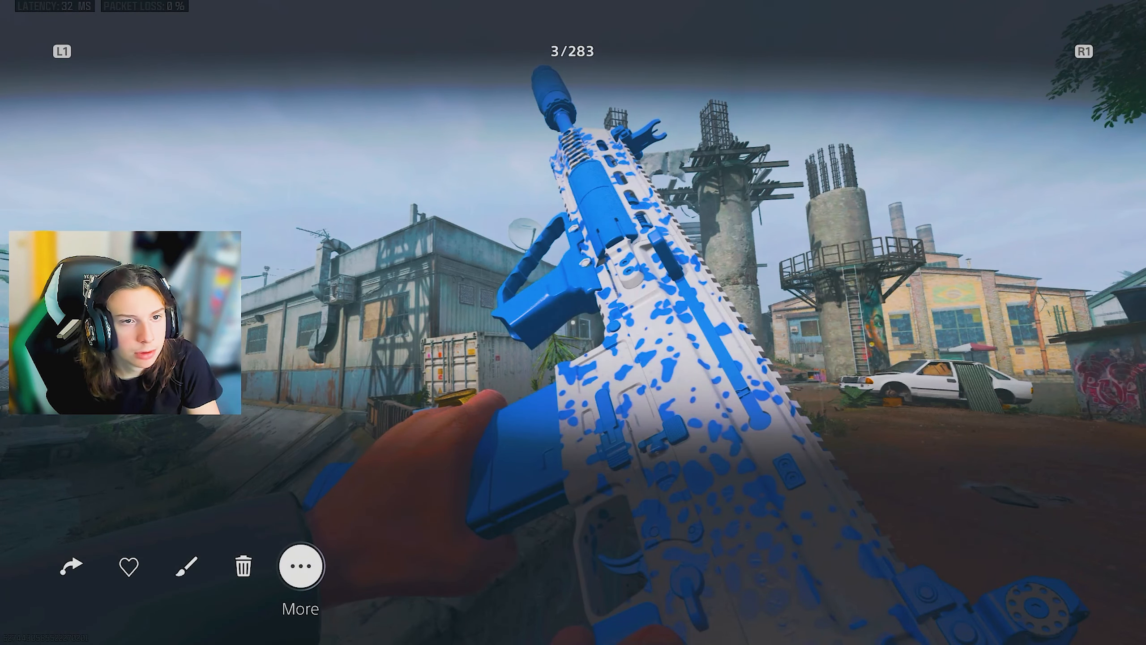
key(Escape)
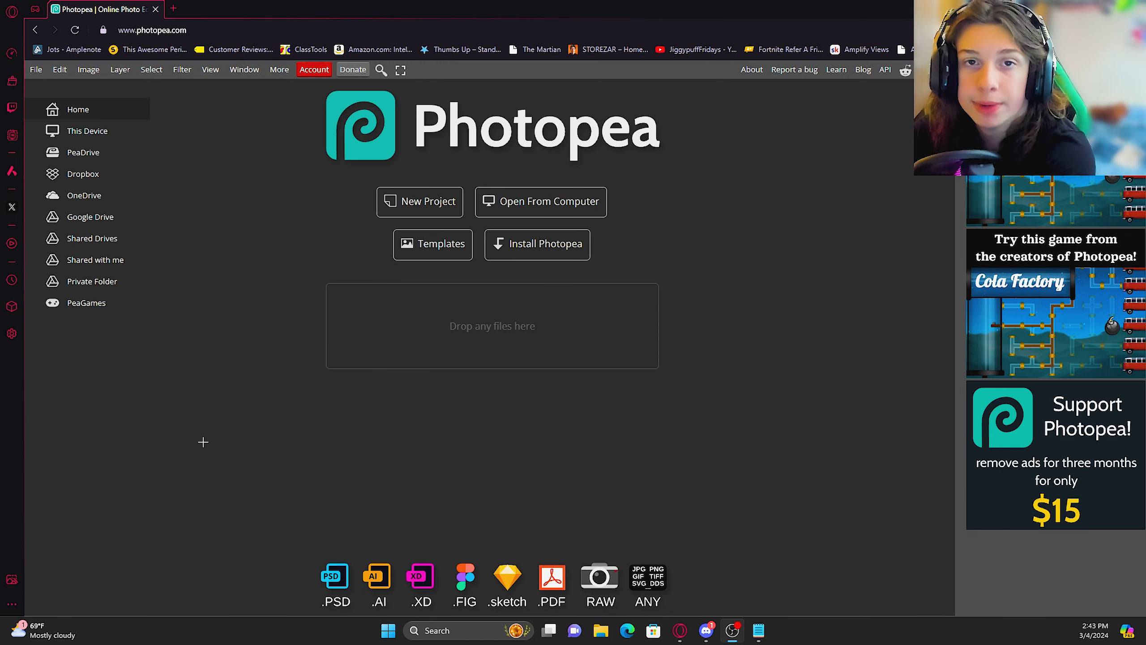
Step: Create a Photopea project named Thumbnail, 1920 × 1080 pixels at 300 DPI with a transparent background
click(435, 204)
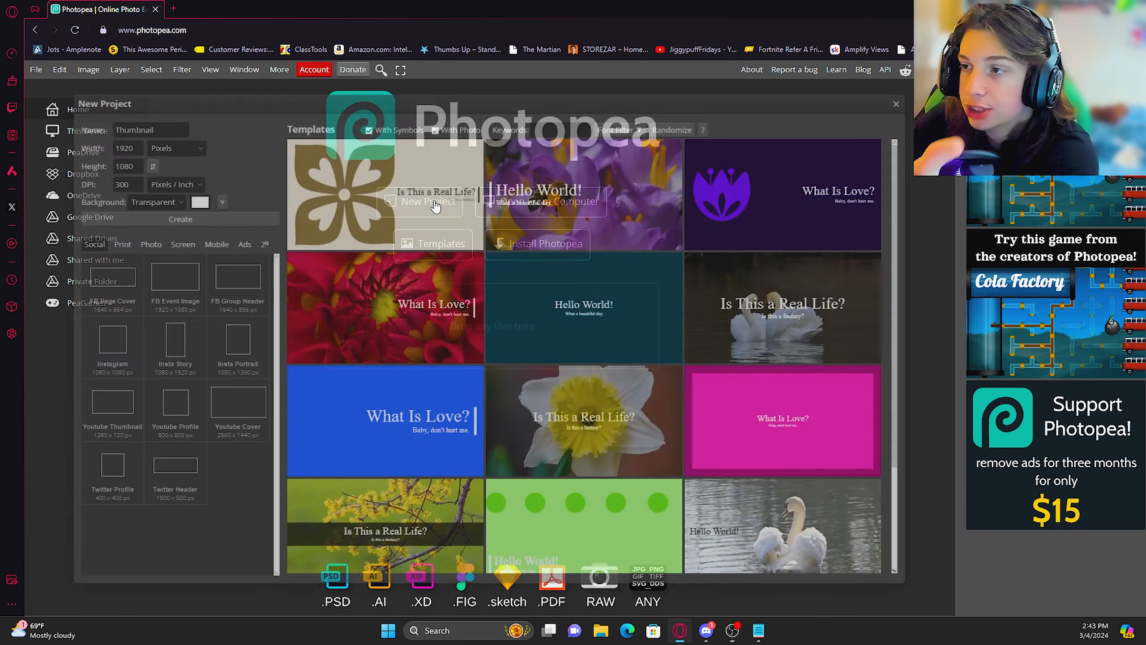
click(180, 129)
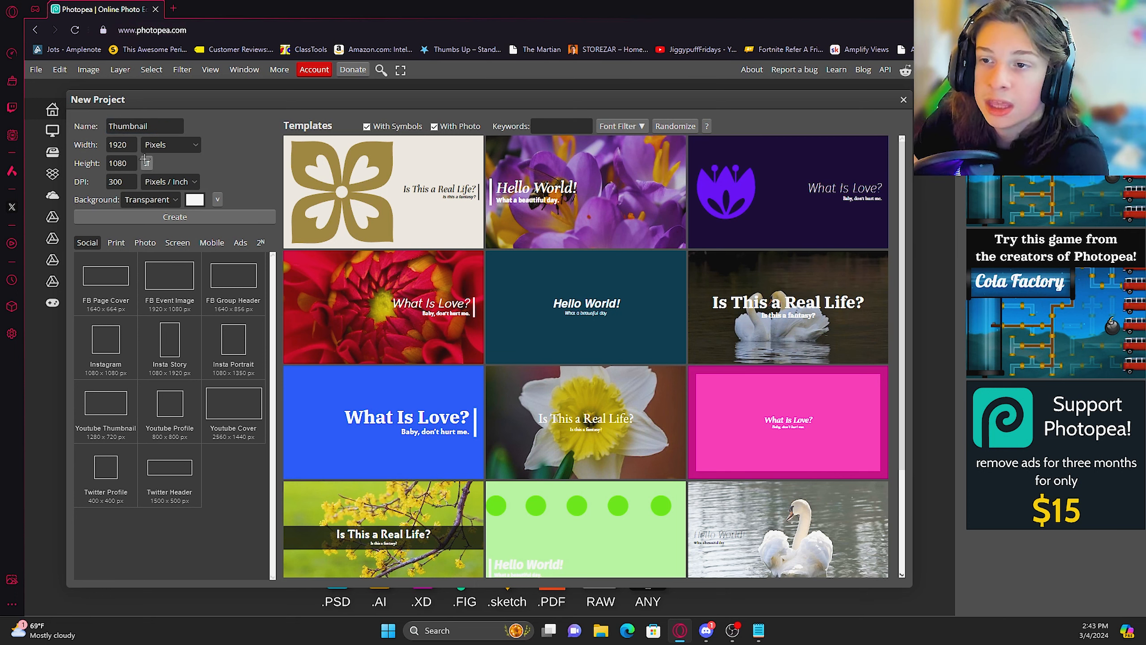
click(166, 218)
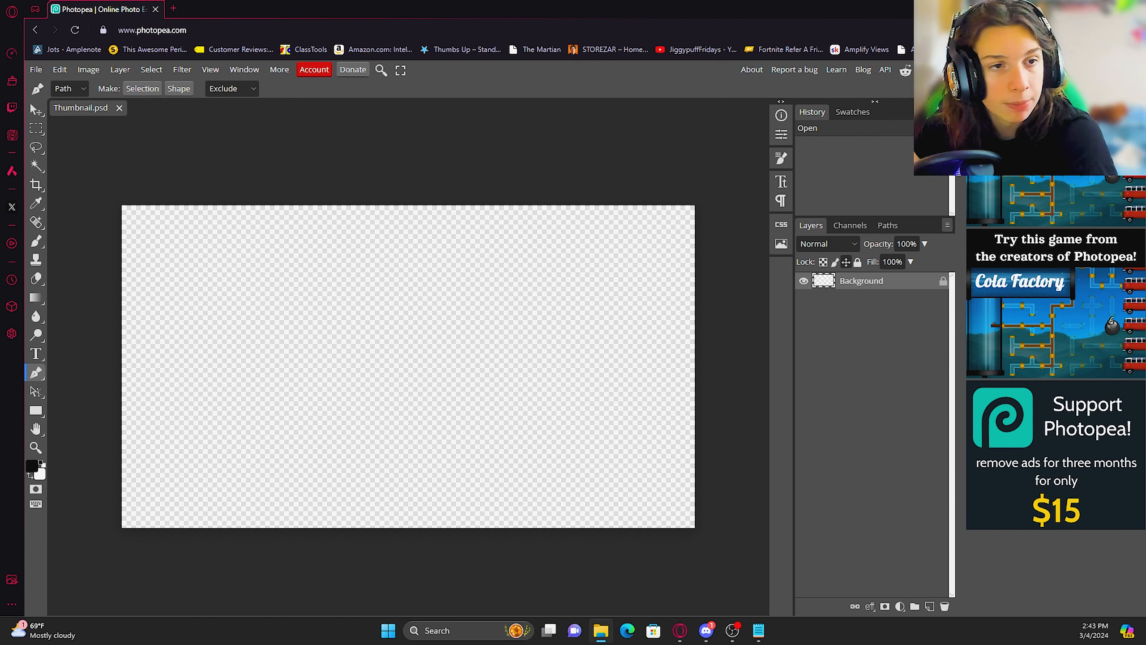
Step: Open the rank and rifle screenshots as separate documents, compare them, and bring up the rifle screenshot
drag(0, 279, 223, 104)
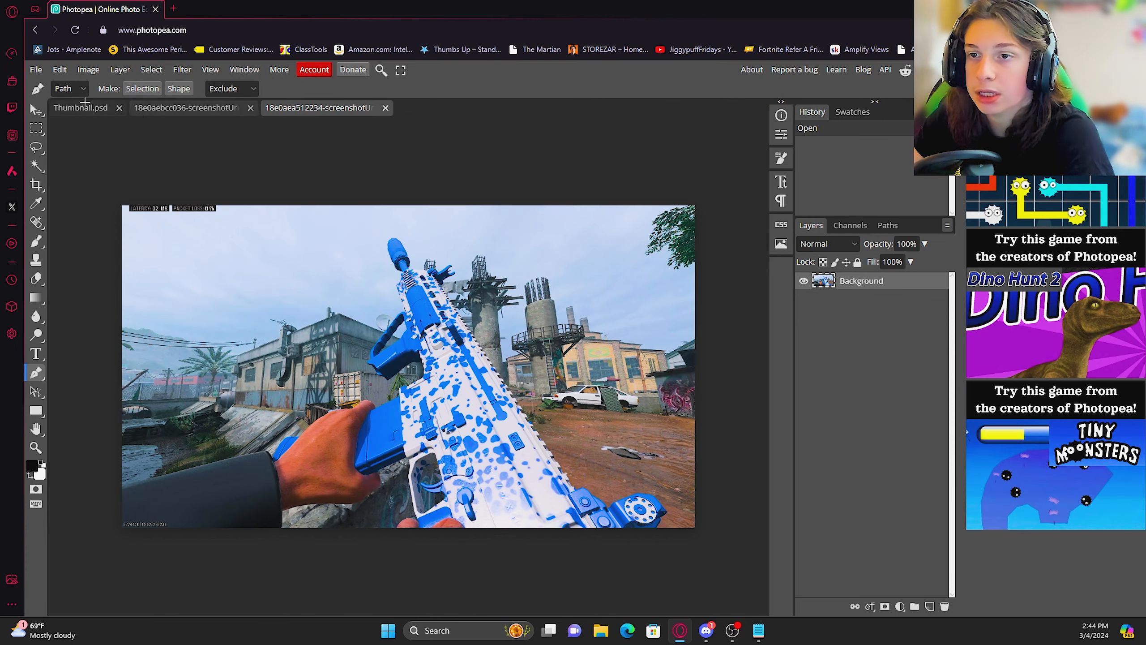
click(85, 105)
click(189, 108)
click(281, 110)
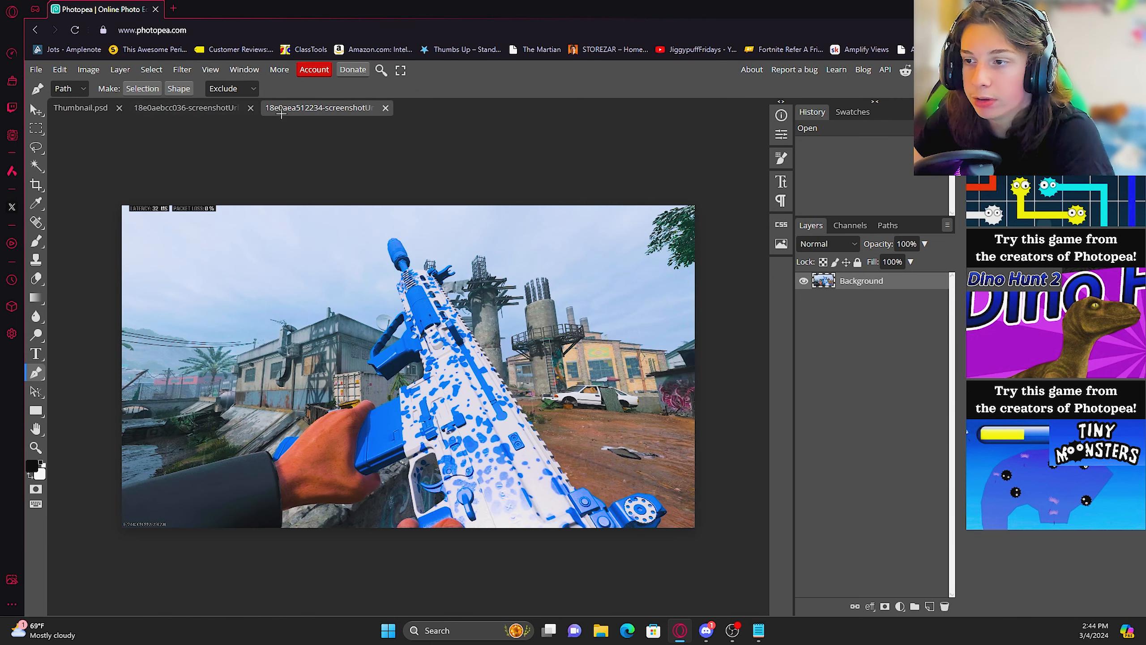
click(185, 109)
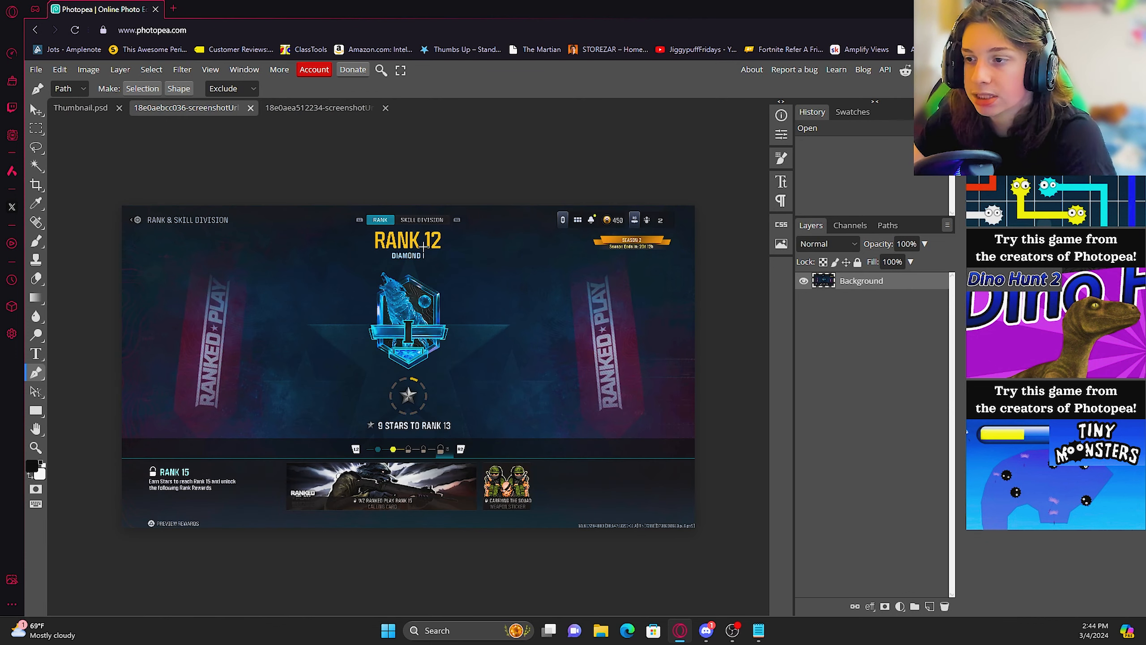
click(316, 107)
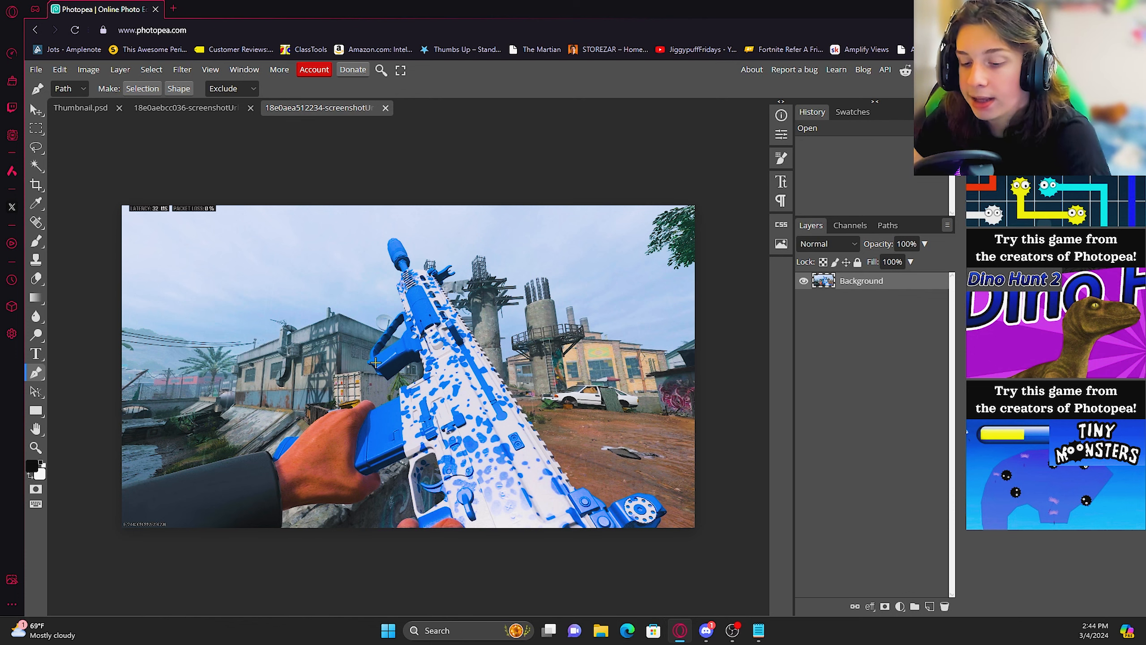
scroll(324, 387, up, 3)
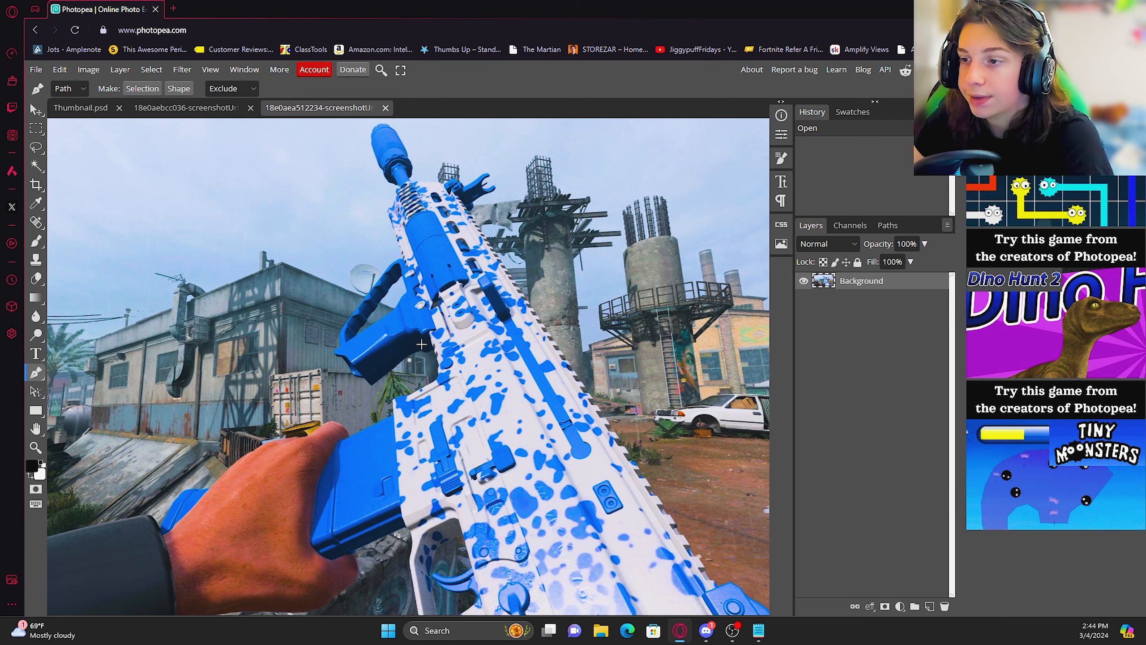
scroll(426, 325, down, 3)
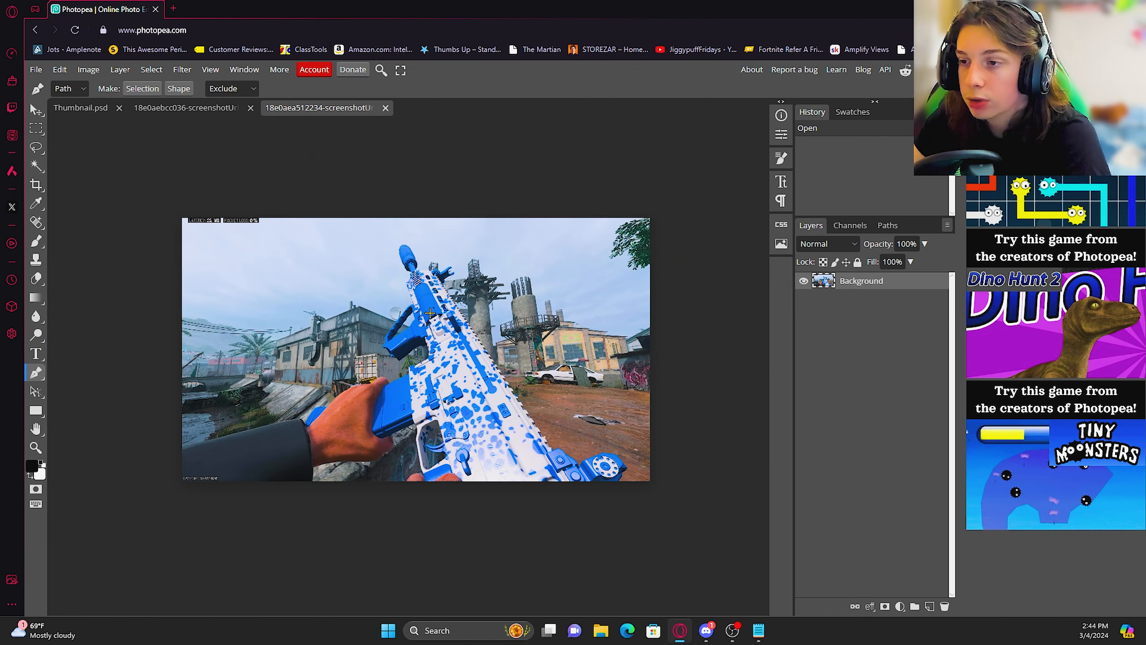
scroll(430, 312, left, 5)
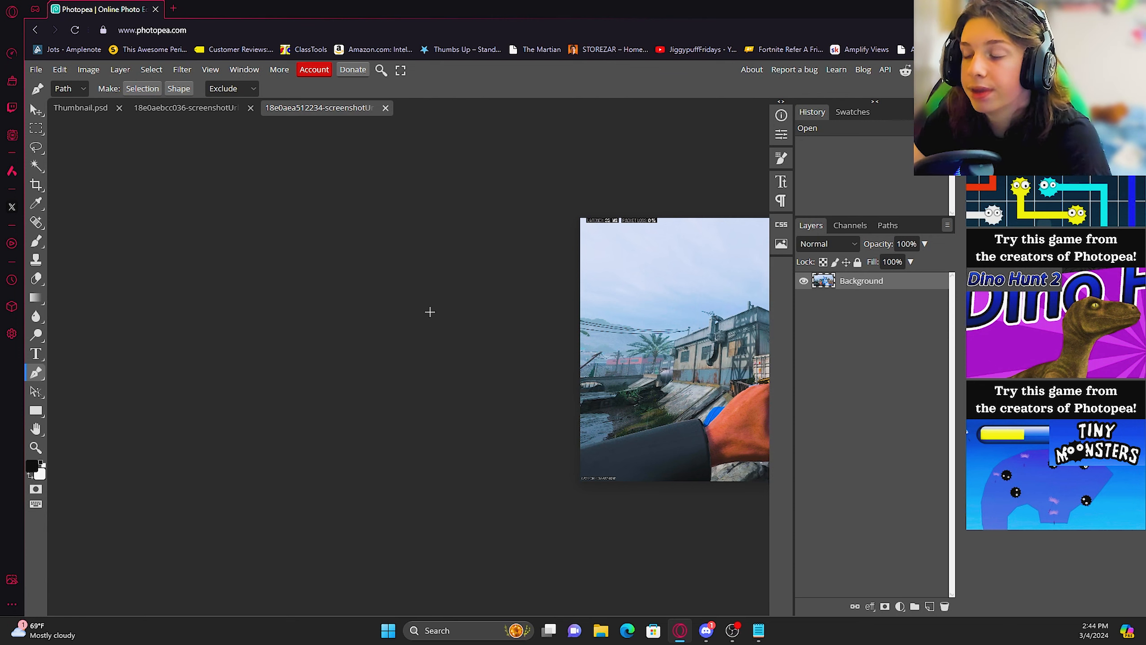
scroll(430, 312, right, 7)
scroll(429, 312, left, 4)
scroll(429, 312, right, 2)
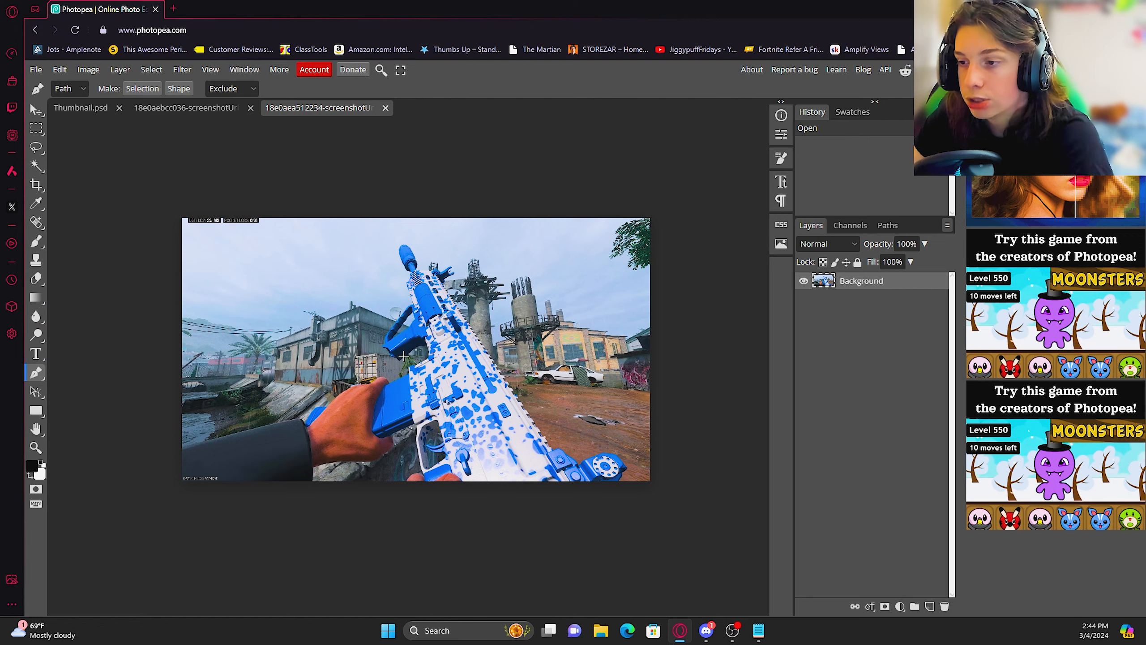
Step: Zoom in on the trigger guard and ready the Pen tool in Path mode with the path operation set to Exclude
scroll(405, 520, up, 6)
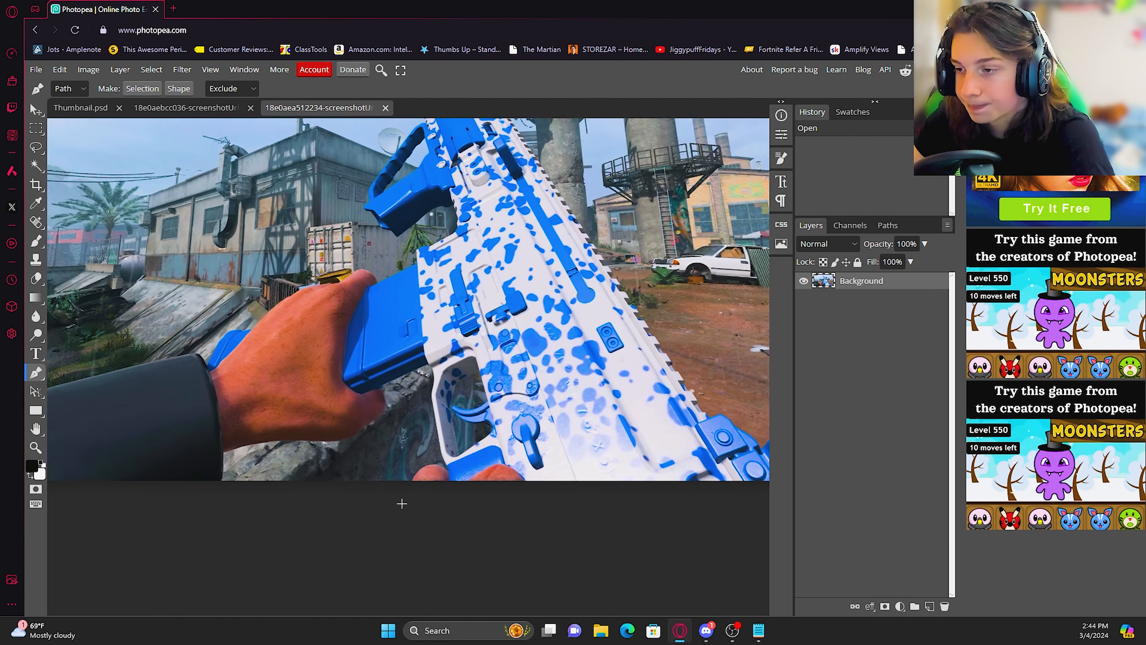
scroll(416, 500, up, 2)
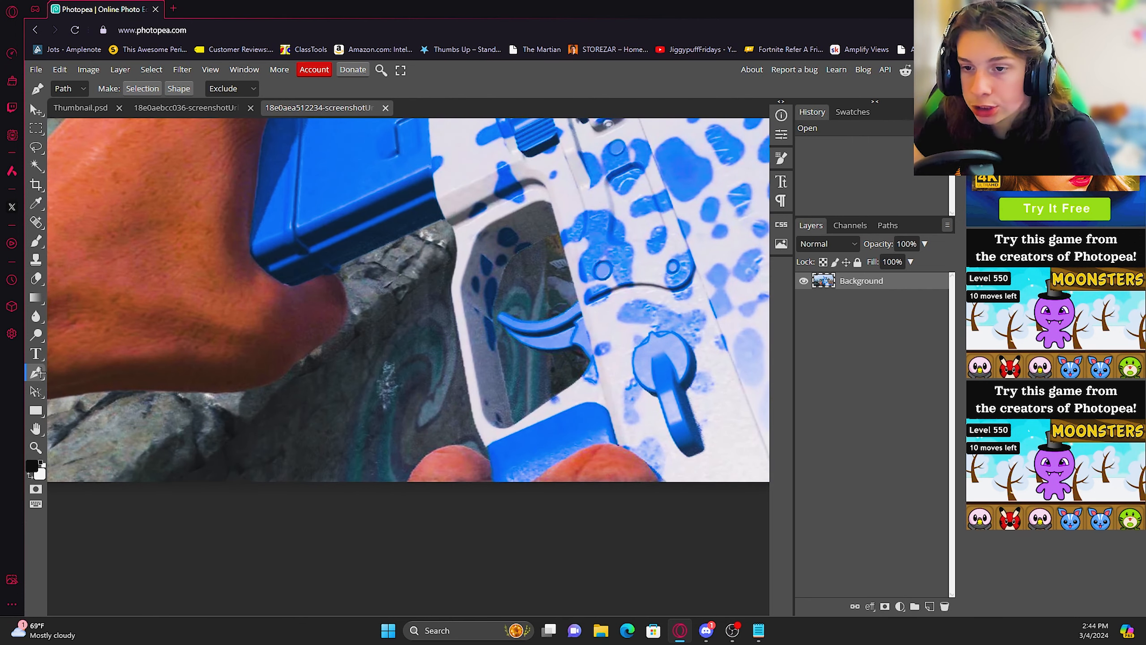
right_click(37, 373)
click(37, 372)
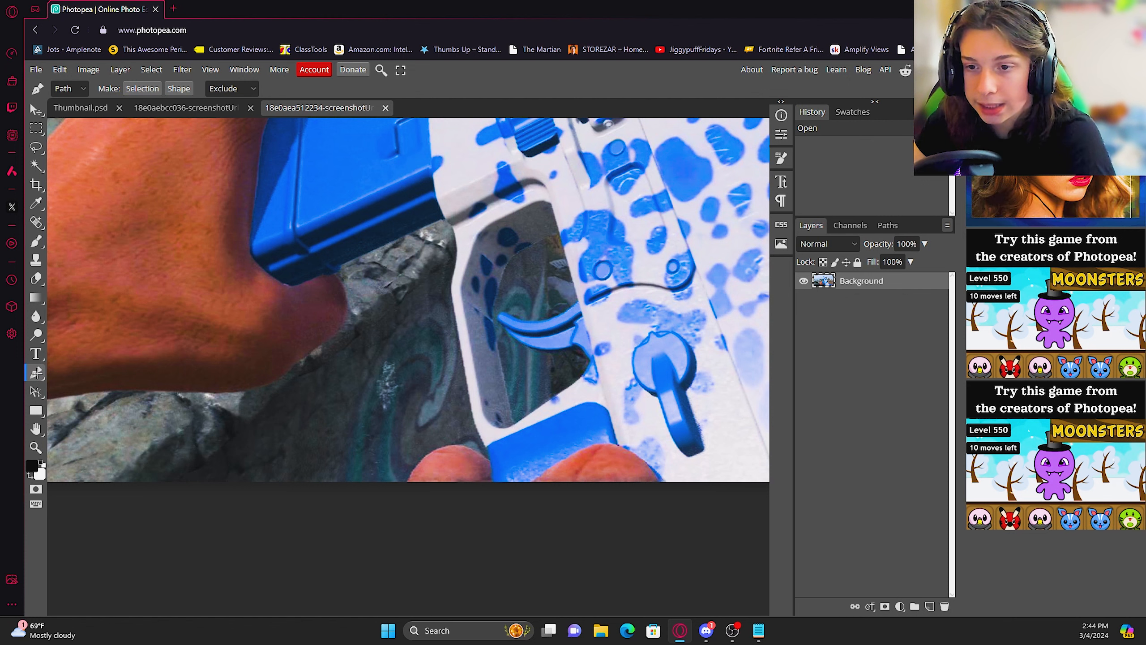
right_click(38, 372)
click(69, 374)
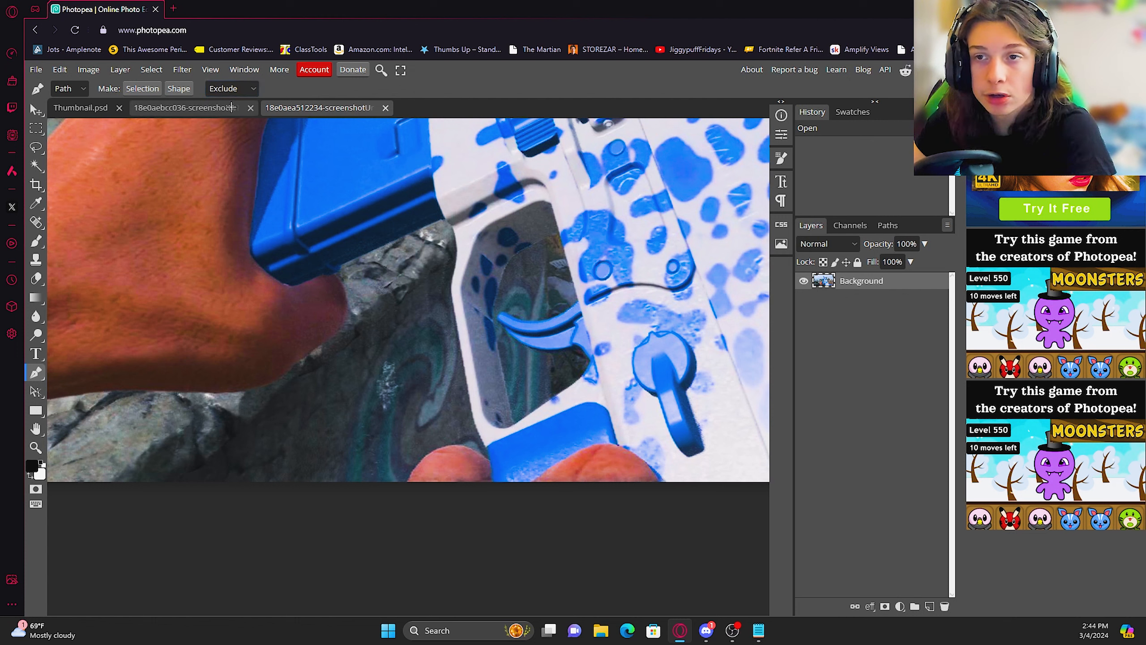
click(245, 84)
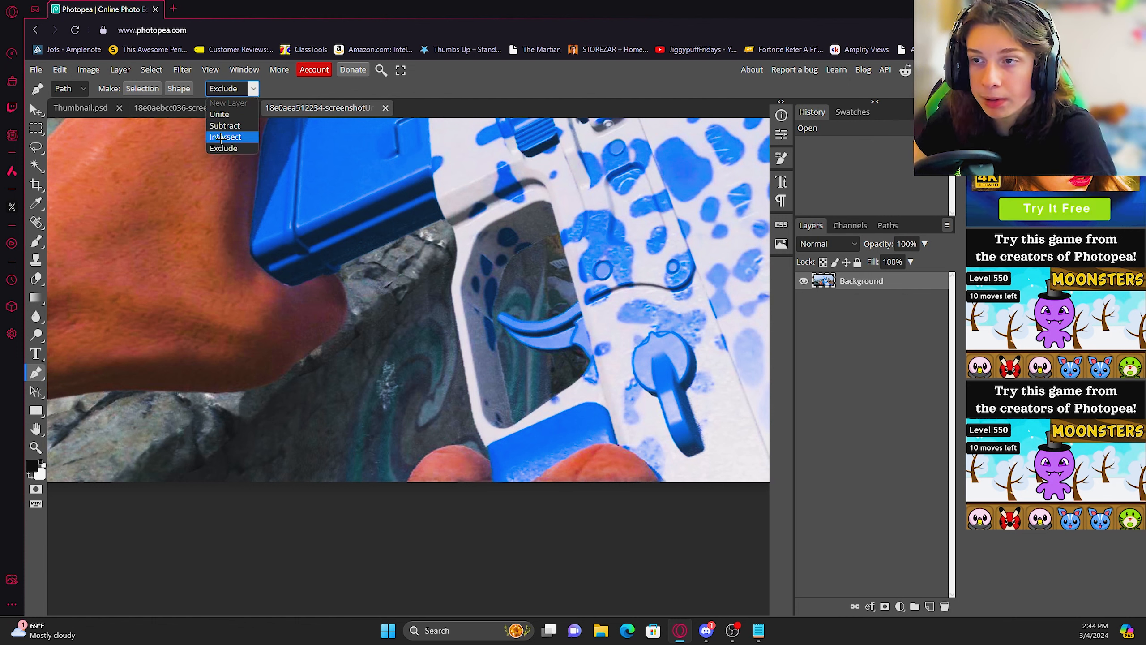
click(222, 146)
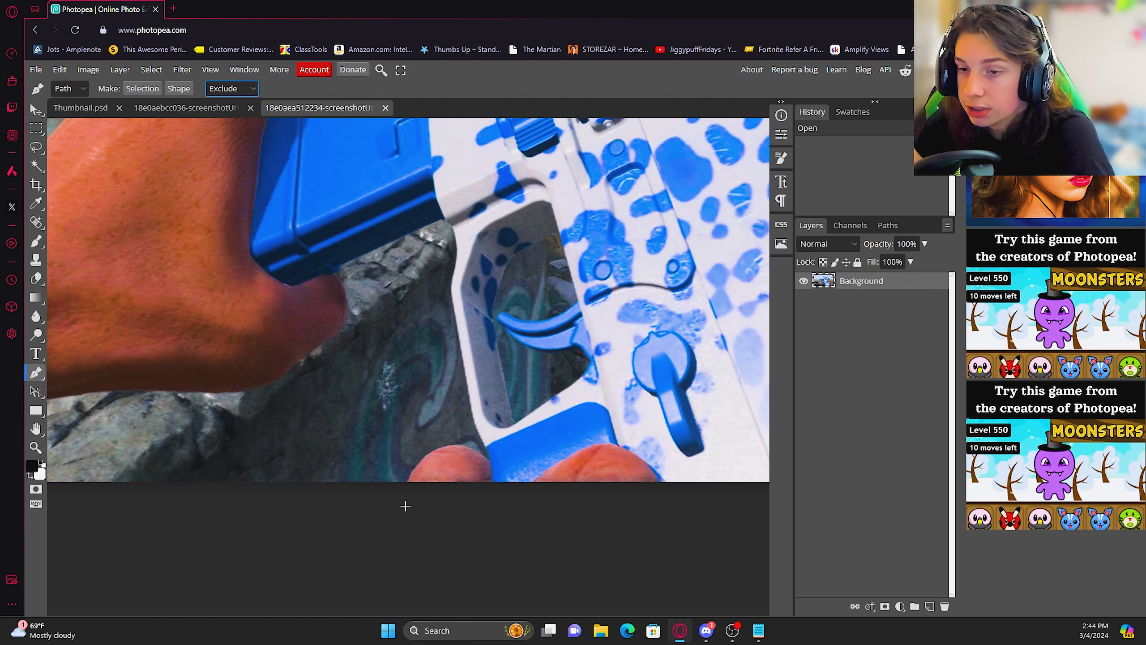
scroll(404, 504, down, 2)
scroll(409, 468, up, 3)
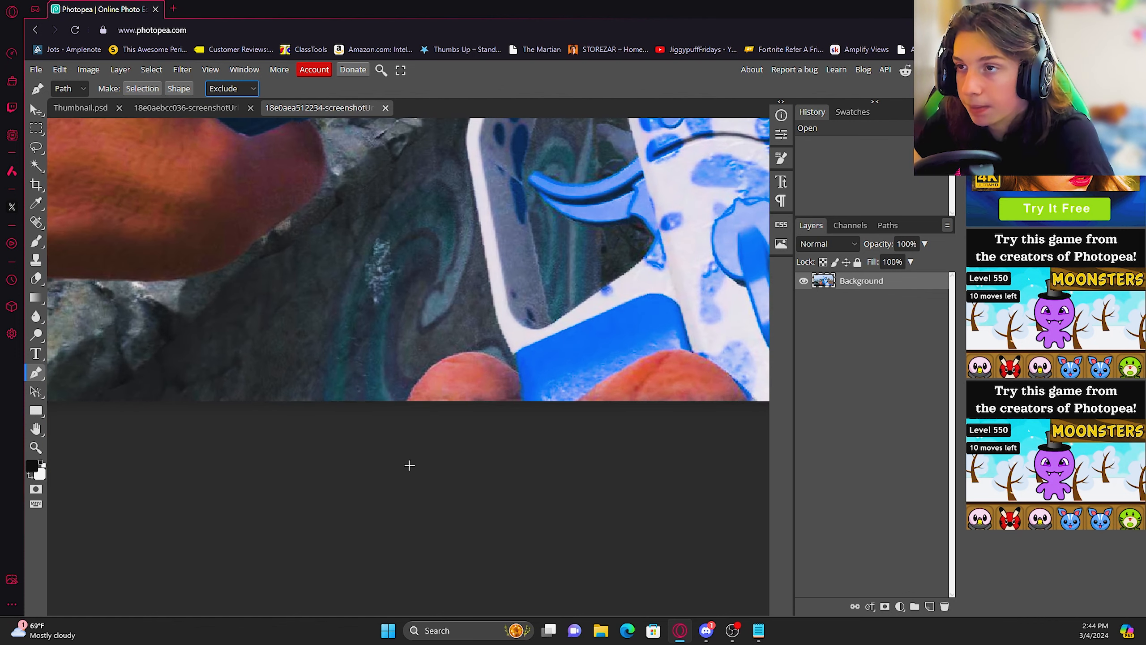
key(alt)
click(325, 463)
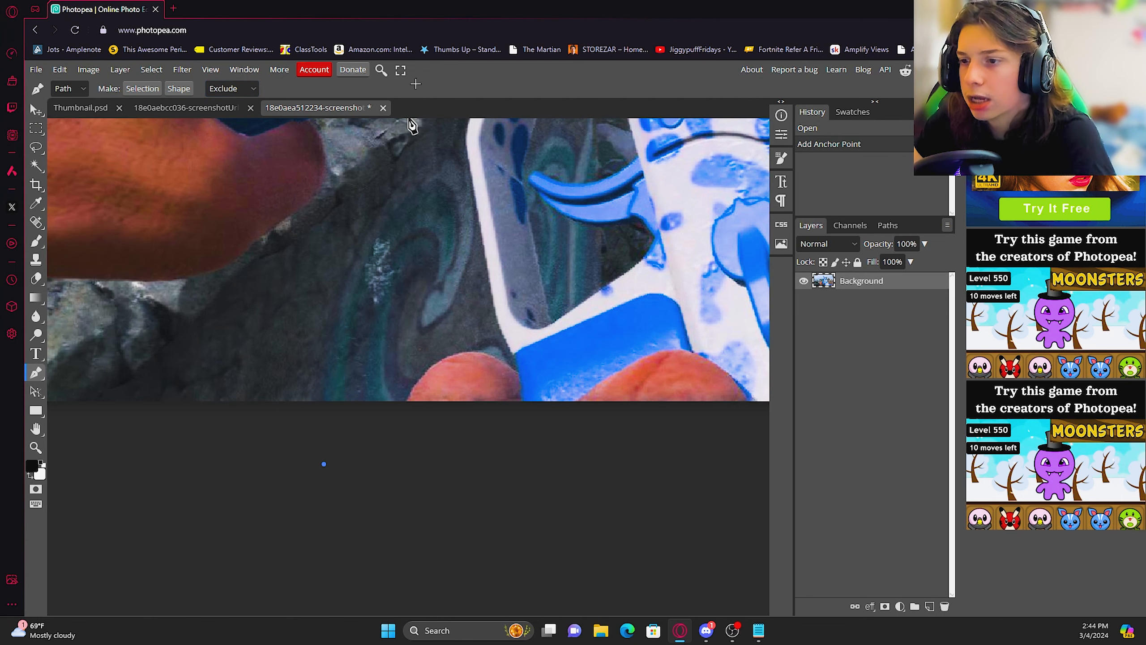
key(ctrl+z)
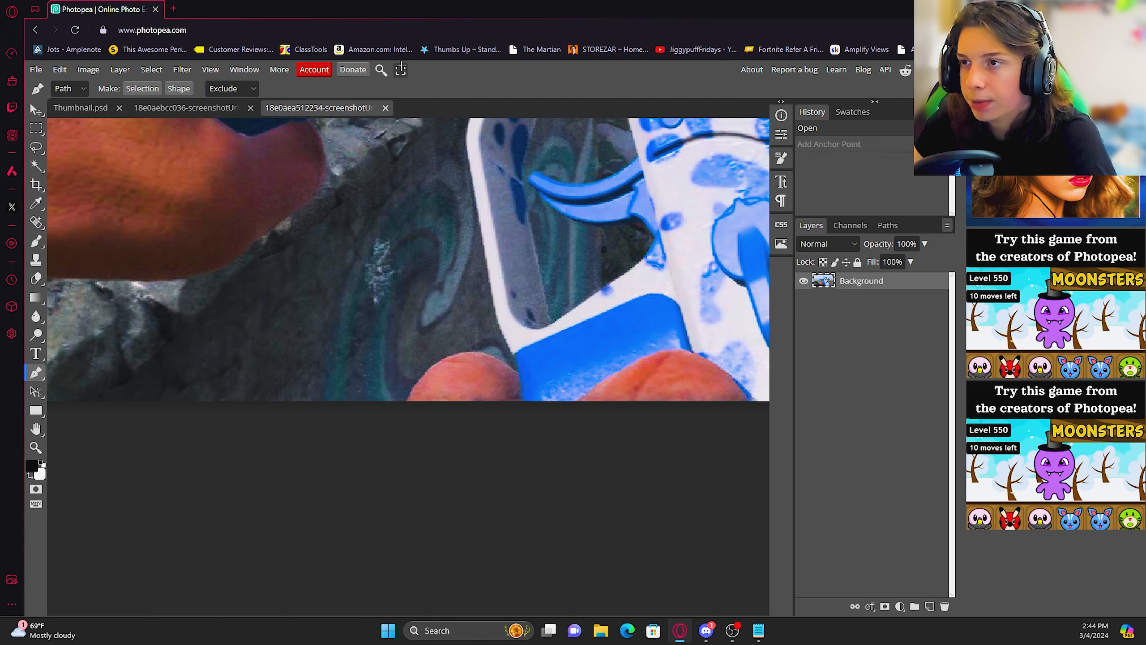
Step: Switch the editor to full screen and start a pen path just below the image, tracing over the fingertip beside the grip
click(400, 69)
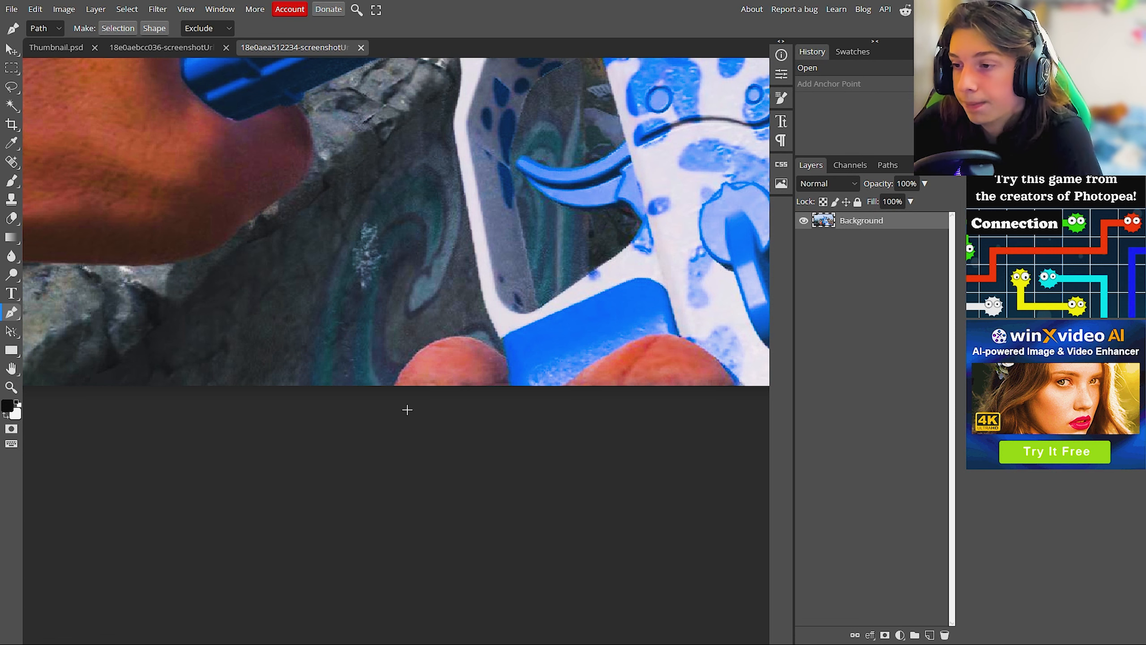
scroll(413, 395, up, 3)
click(382, 414)
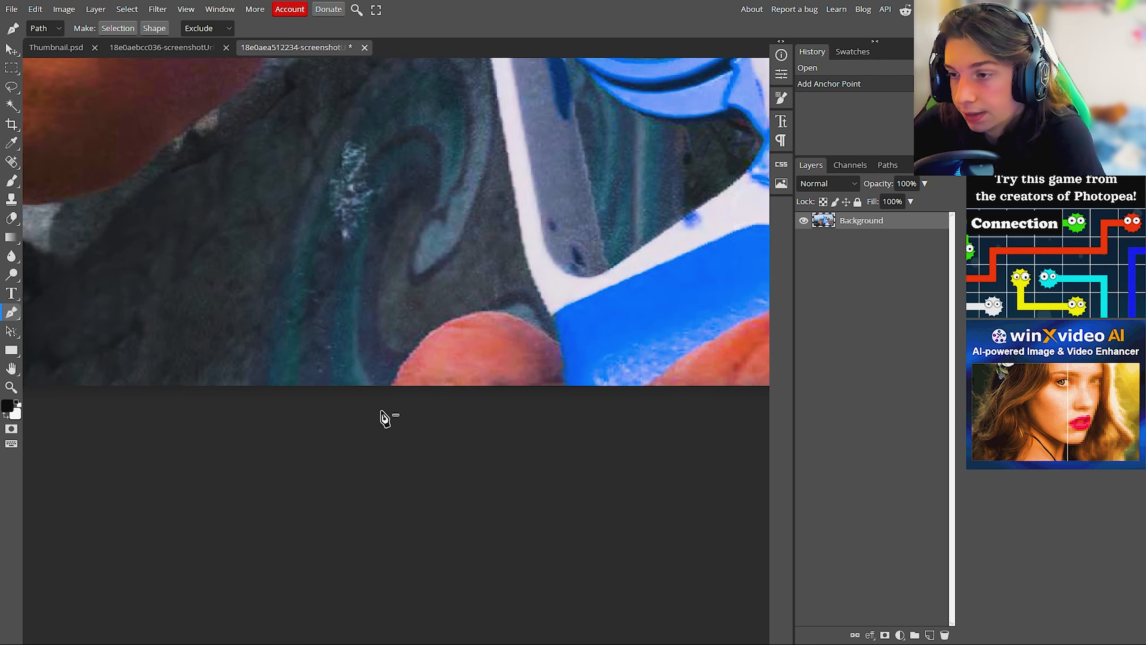
click(399, 371)
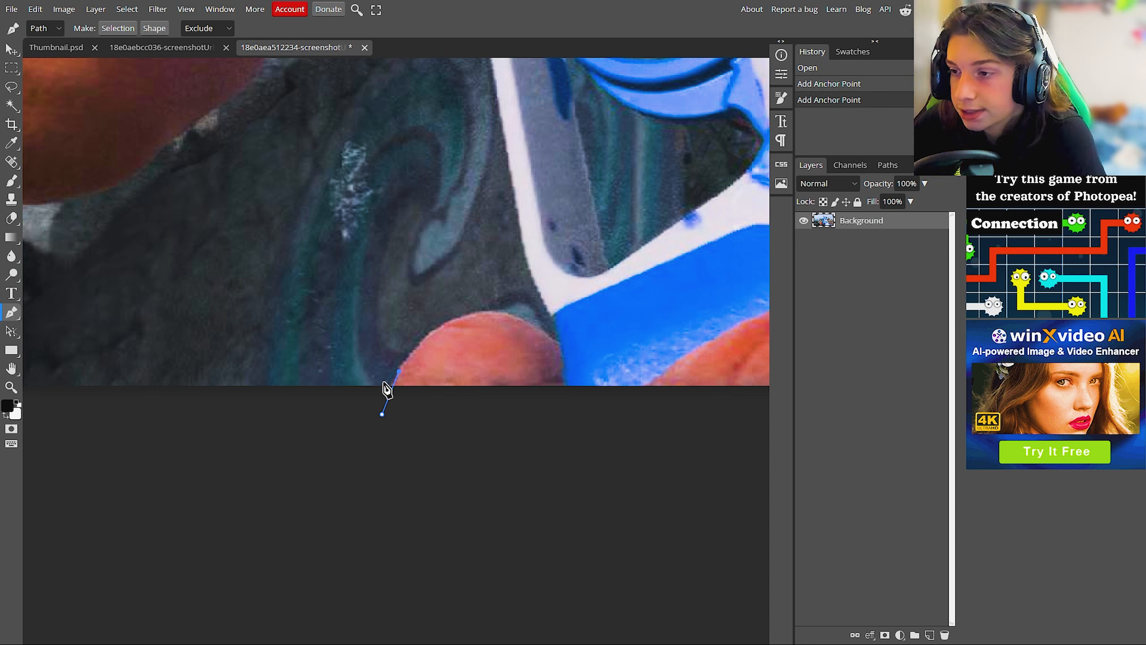
click(504, 312)
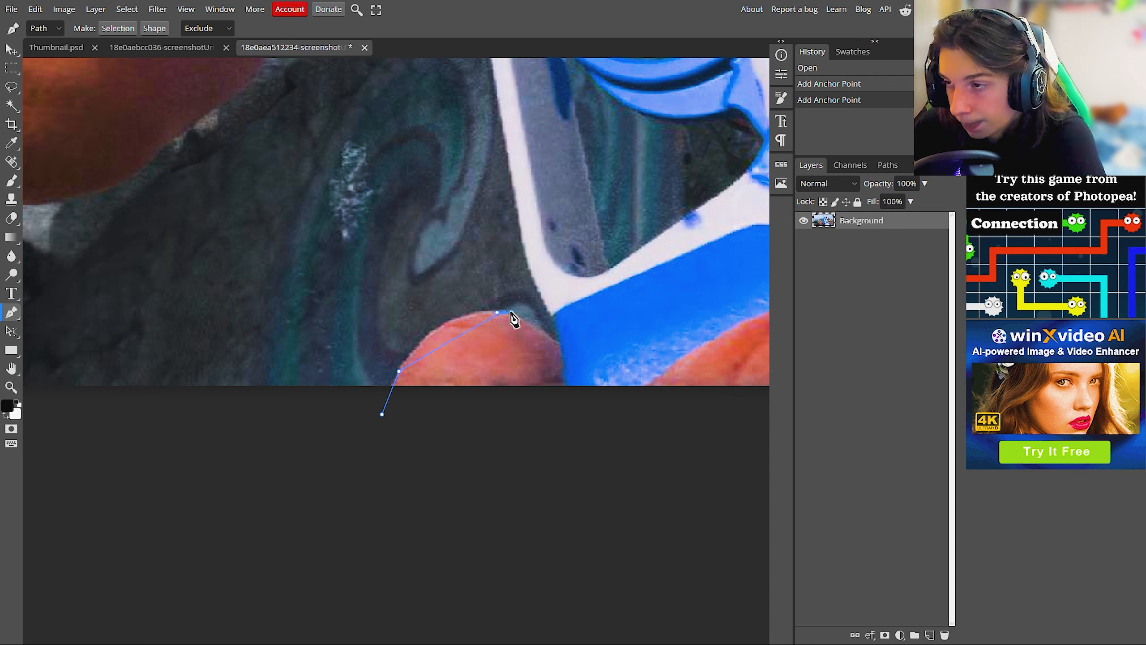
drag(512, 312, 541, 303)
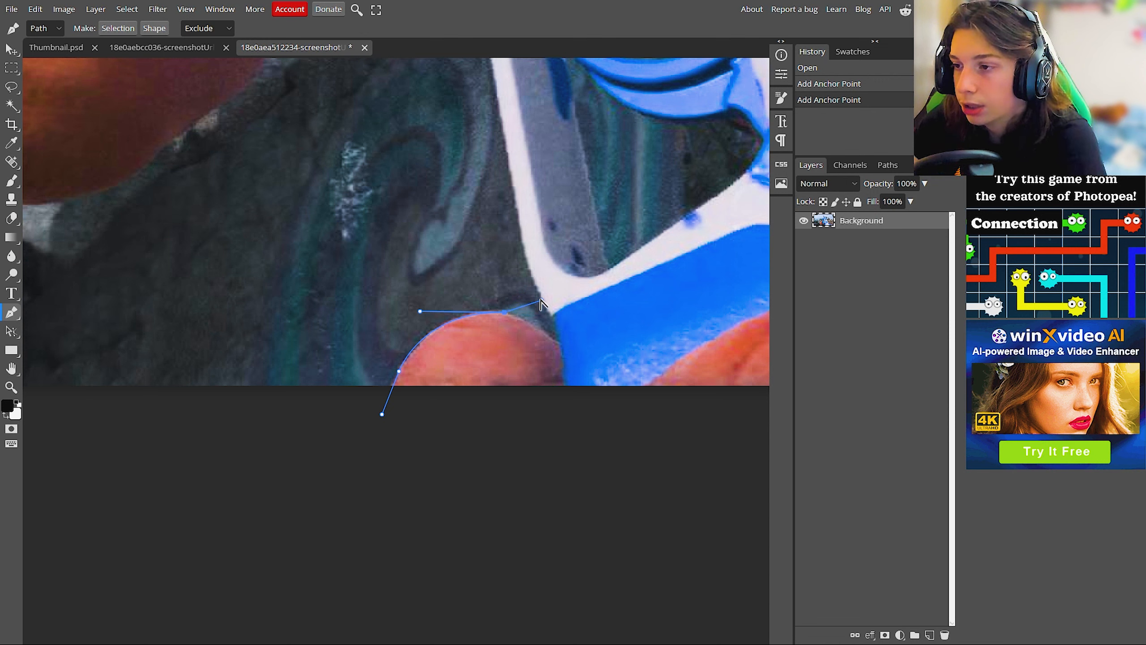
click(518, 315)
click(532, 326)
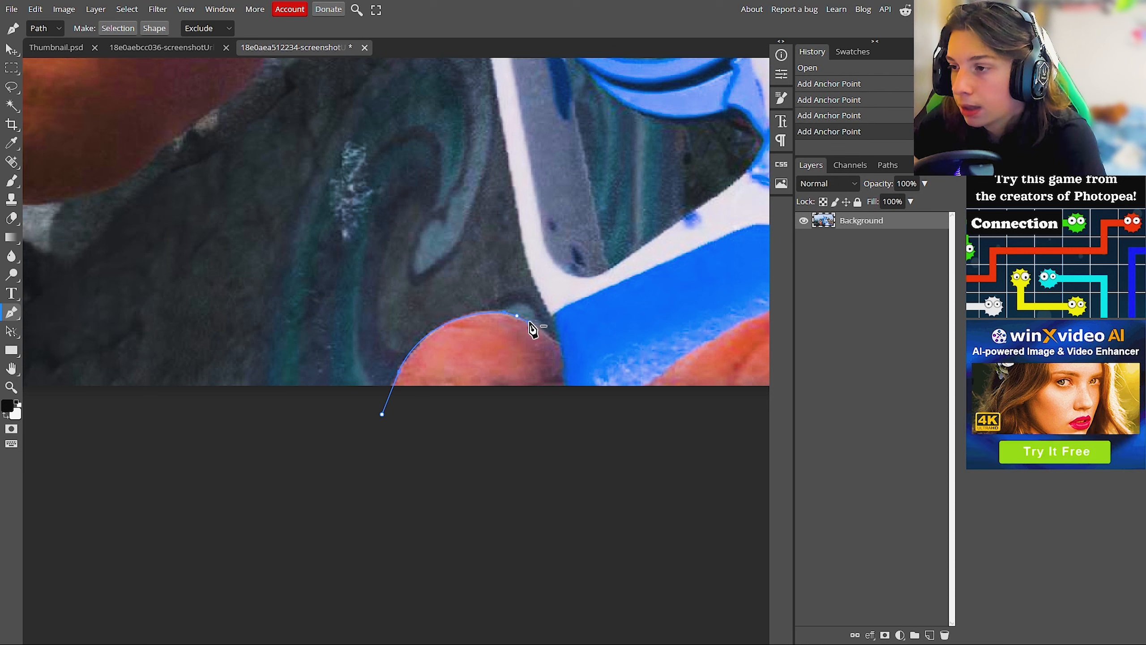
click(543, 334)
click(559, 341)
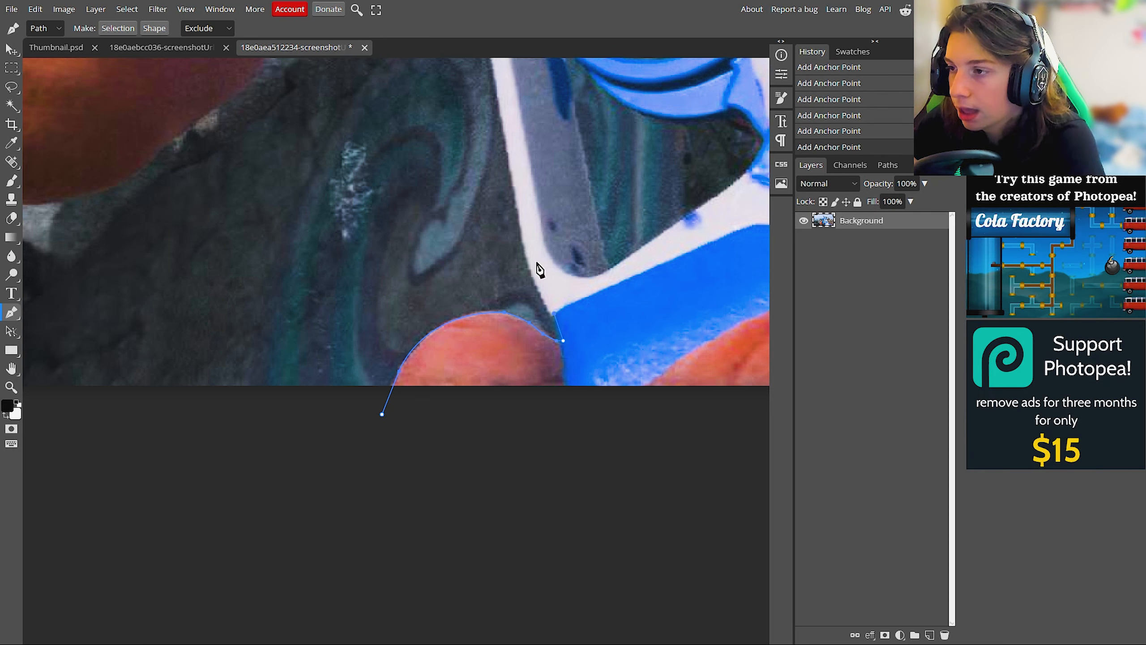
Step: Continue the pen path up the outer edge of the trigger guard, replacing misplaced anchor points at its bend
click(524, 278)
click(522, 244)
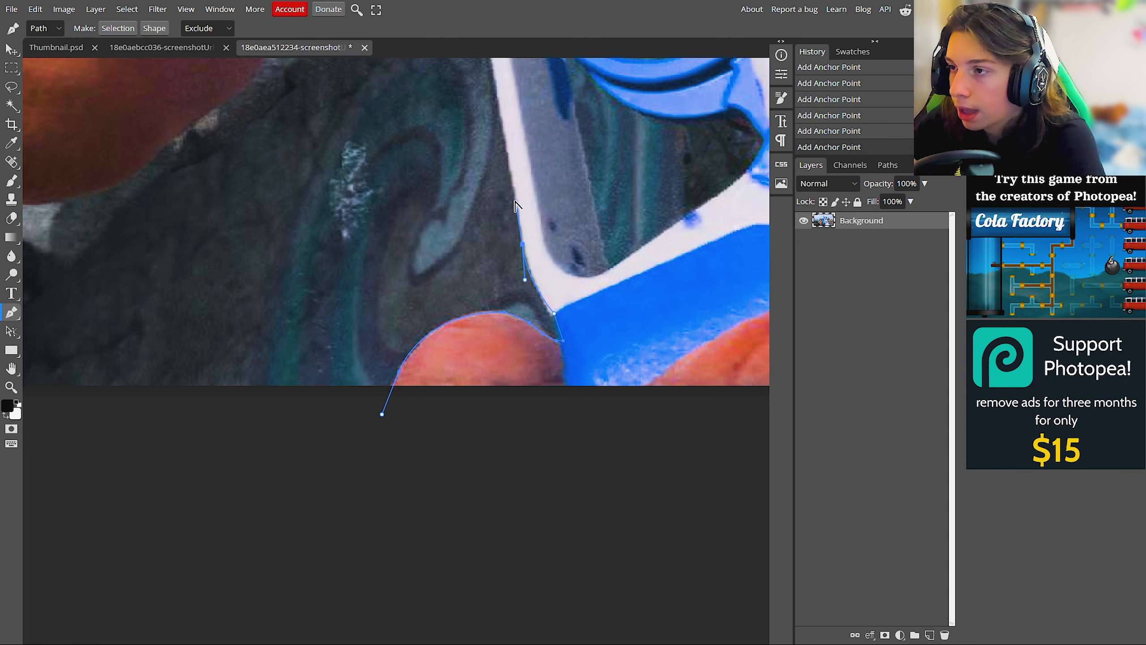
scroll(518, 207, up, 6)
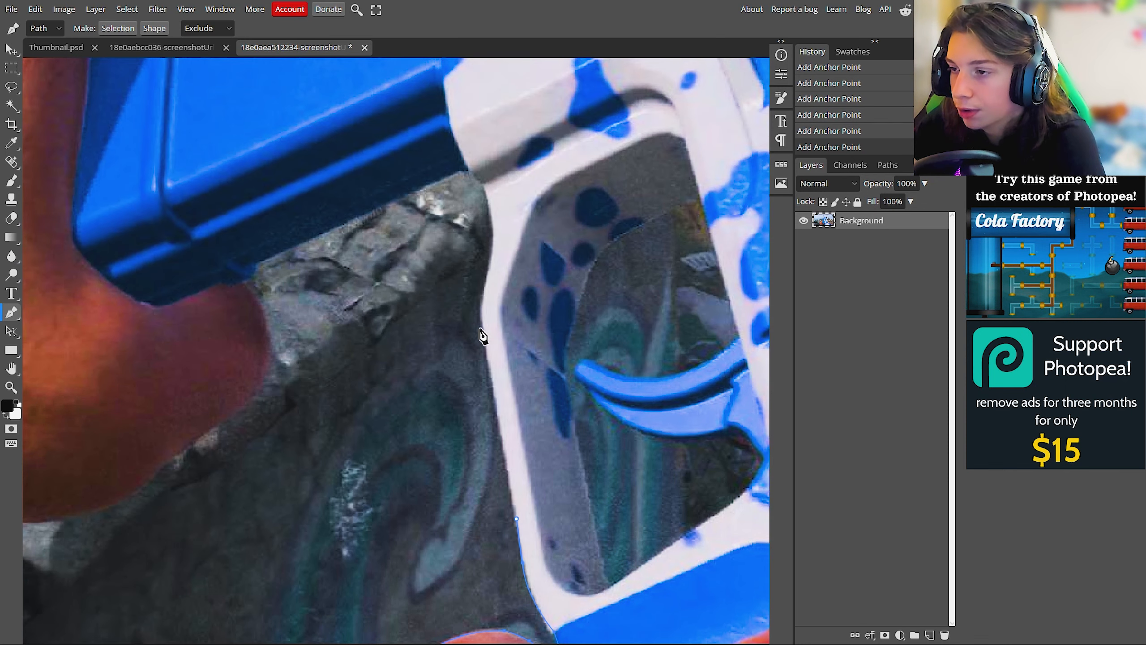
click(480, 324)
key(ctrl+z)
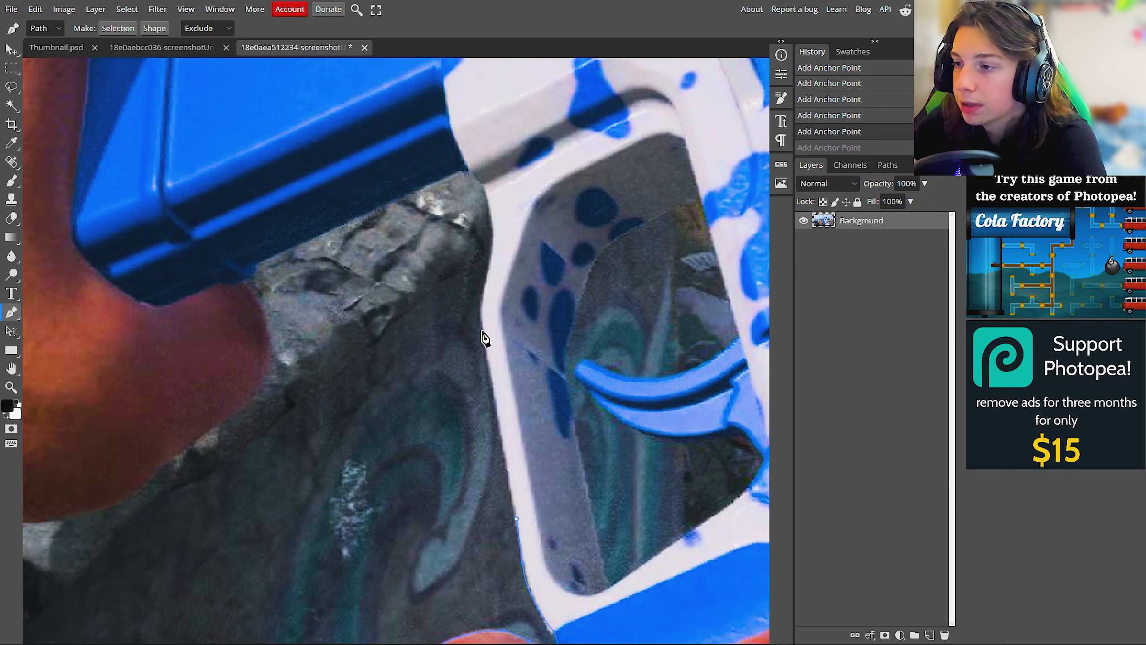
click(483, 338)
key(ctrl+z)
click(485, 338)
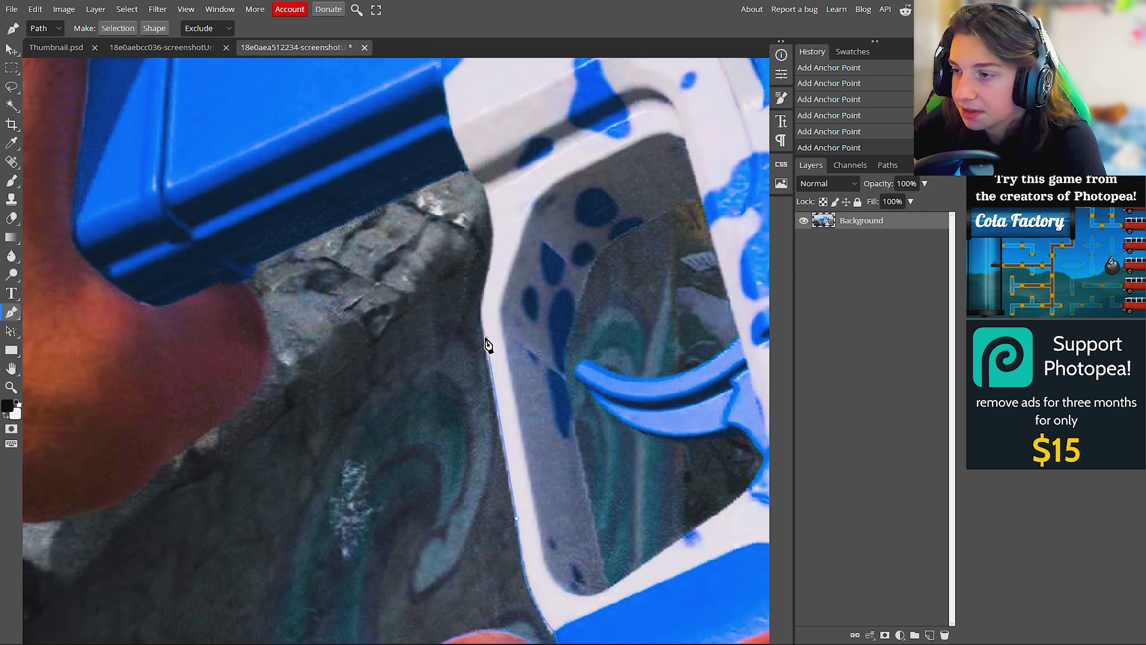
click(479, 312)
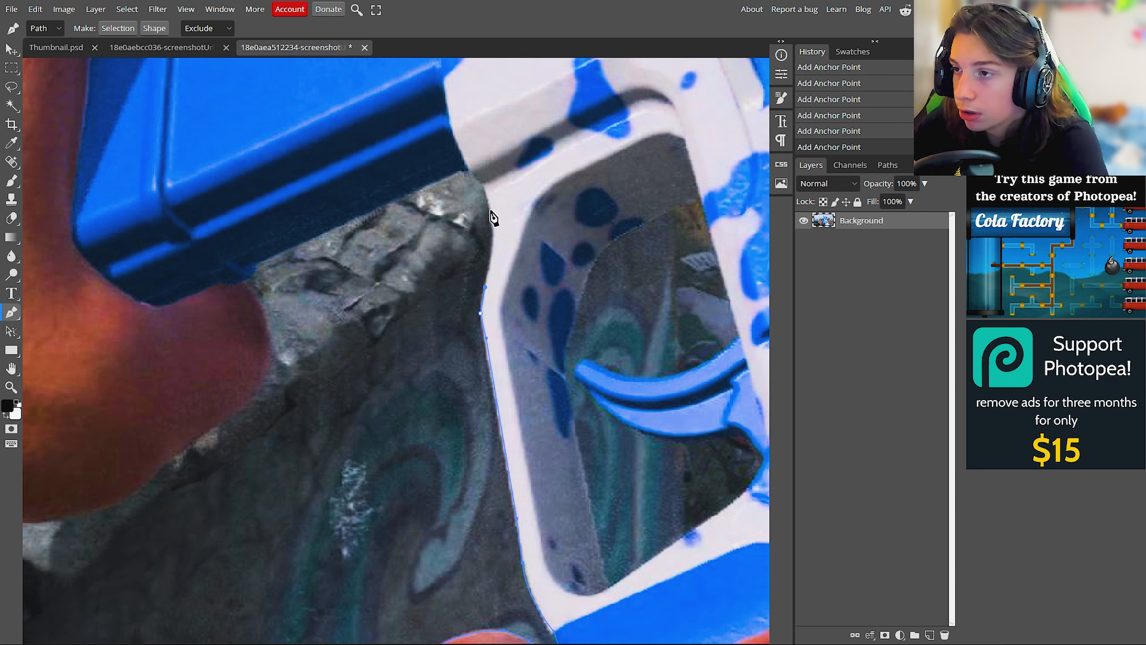
Step: Trace from the trigger guard along the magazine's lower edge and around the fingertip beneath it
drag(490, 213, 478, 193)
click(465, 171)
click(256, 264)
click(238, 283)
click(250, 292)
click(264, 387)
Step: Continue the pen path along the underside of the hand toward the sleeve
drag(264, 387, 719, 226)
click(668, 263)
click(478, 360)
click(296, 354)
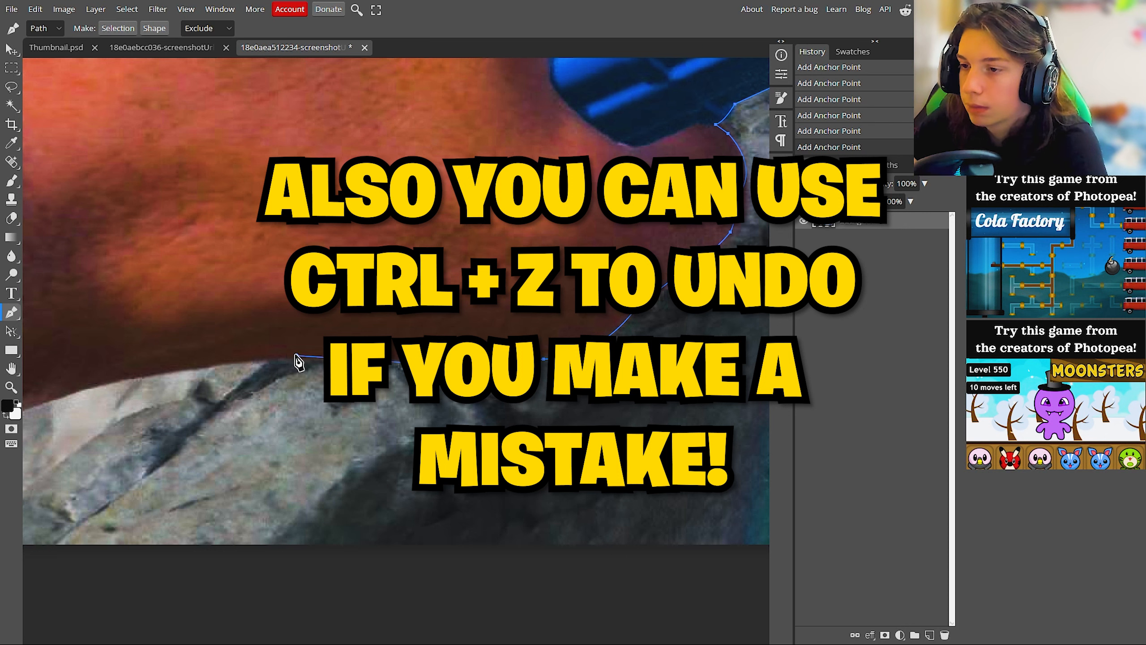
drag(296, 354, 548, 356)
click(283, 402)
click(239, 419)
Step: Route the path outside the canvas along the bottom edge and around the sleeve's corner
click(203, 562)
scroll(224, 562, left, 10)
click(196, 555)
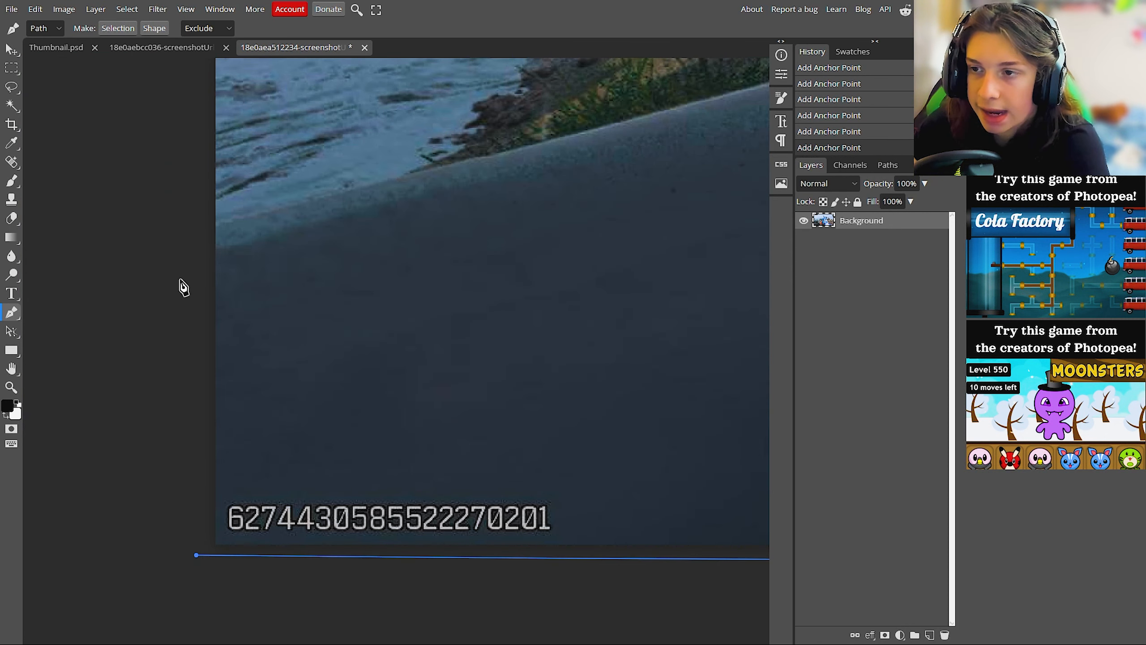
click(189, 262)
Step: Trace the sleeve's upper edge and cuff, then curve the path around the blue magazine end behind the hand
scroll(541, 226, up, 3)
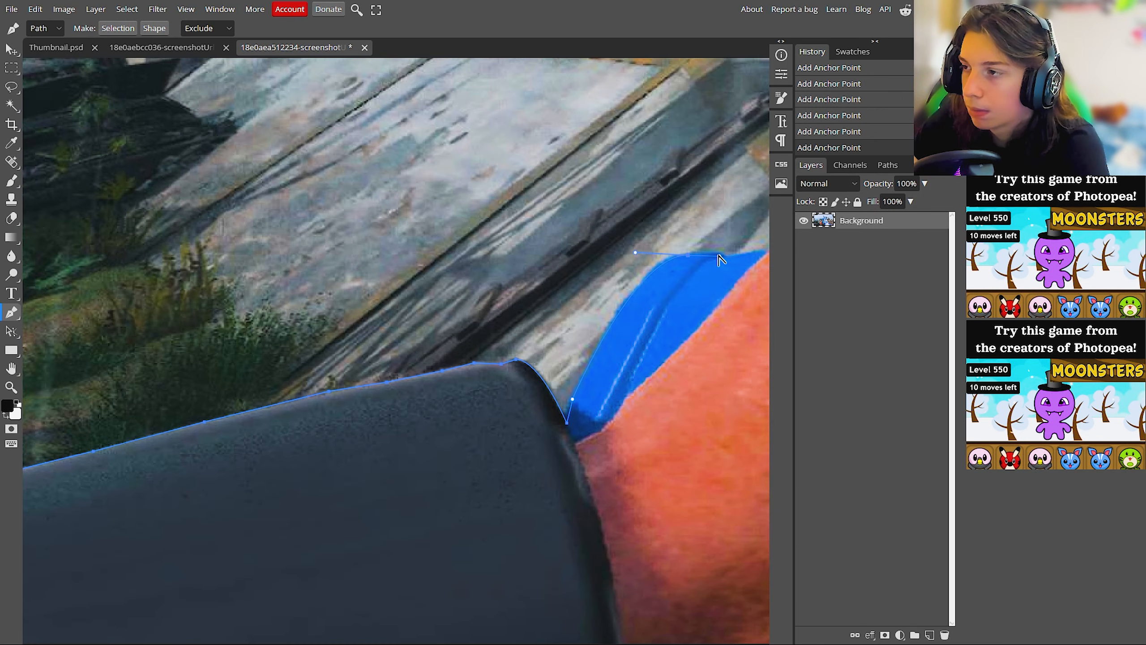
click(449, 248)
mouse_move(763, 253)
mouse_down()
mouse_move(444, 251)
mouse_move(454, 478)
mouse_up()
drag(612, 337, 649, 320)
drag(702, 287, 725, 287)
drag(731, 285, 418, 285)
Step: Trace over the hand's upper edge and along the magazine to the corner of the receiver
click(437, 282)
click(440, 265)
click(427, 264)
click(421, 254)
click(435, 243)
click(496, 223)
click(550, 209)
click(579, 232)
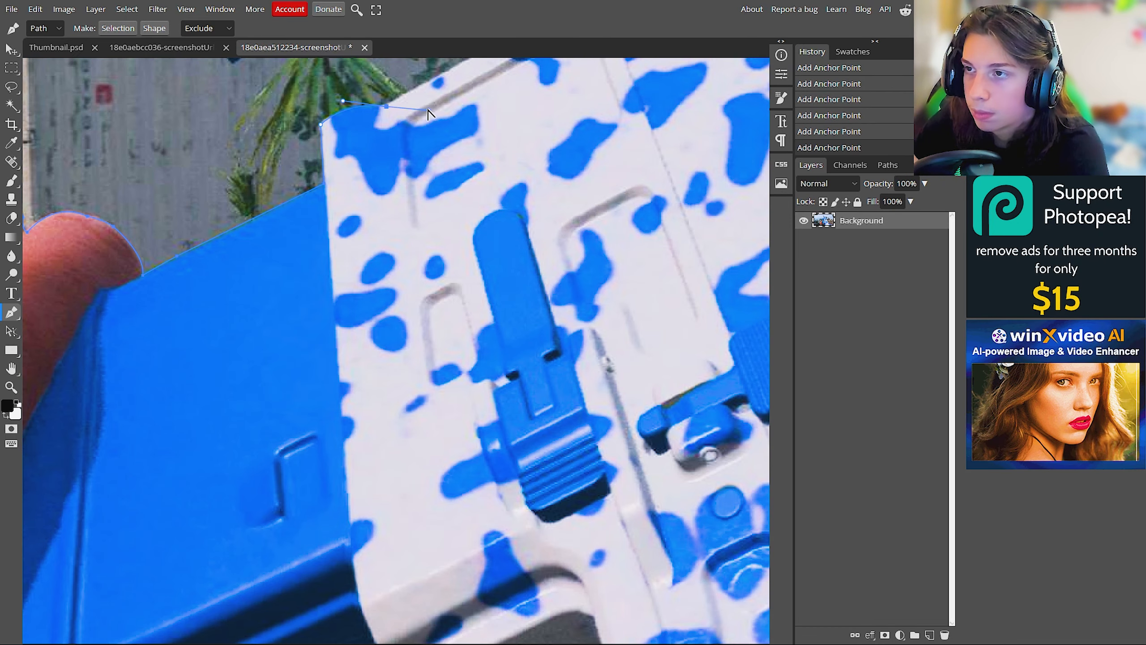
Step: Continue the path along the receiver's edge and around the gap beneath the foregrip
click(502, 354)
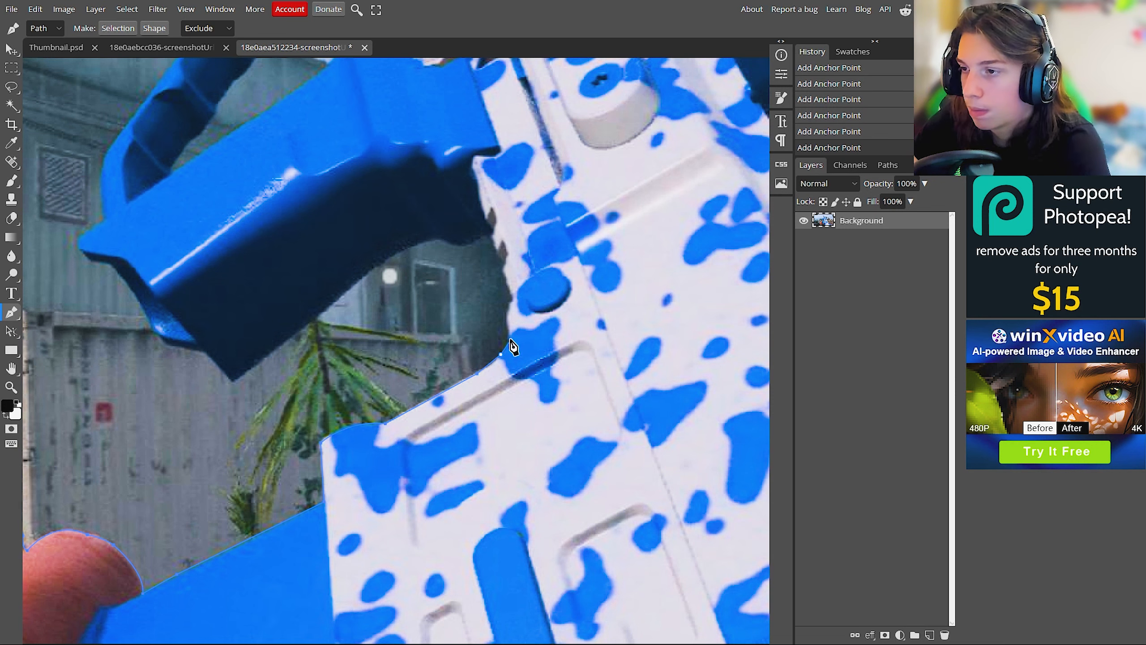
click(511, 307)
click(482, 235)
click(437, 239)
click(368, 271)
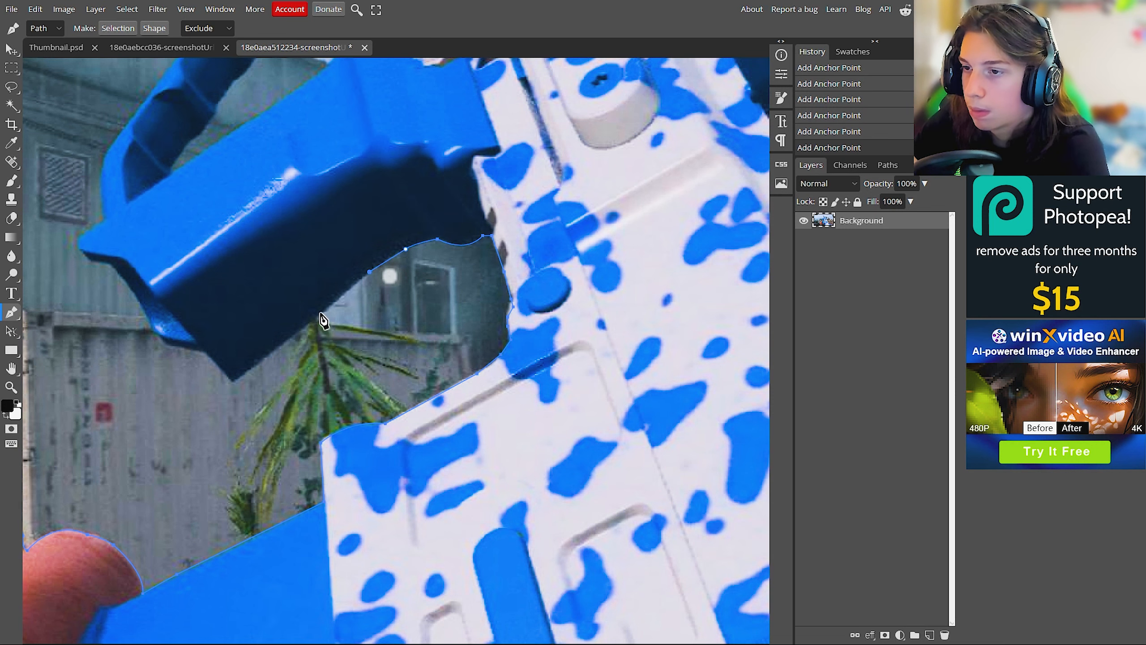
Step: Trace around the blue foregrip and its curved handle, and continue up the handguard to the muzzle
click(321, 313)
click(202, 348)
click(148, 313)
click(116, 265)
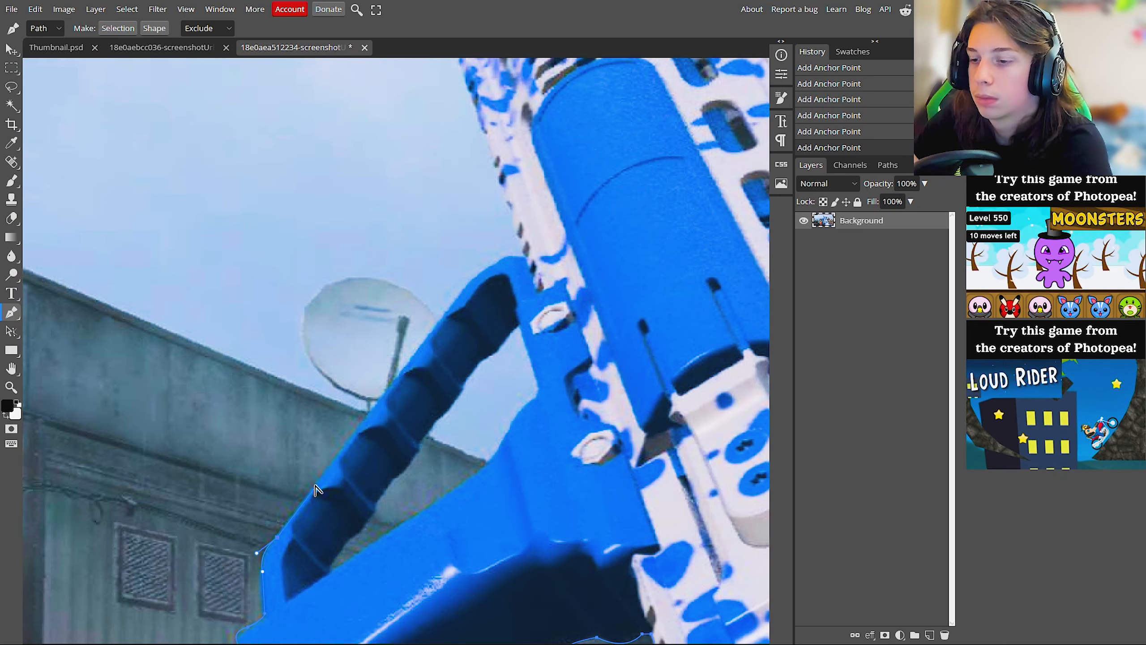
scroll(461, 227, up, 3)
scroll(496, 217, up, 5)
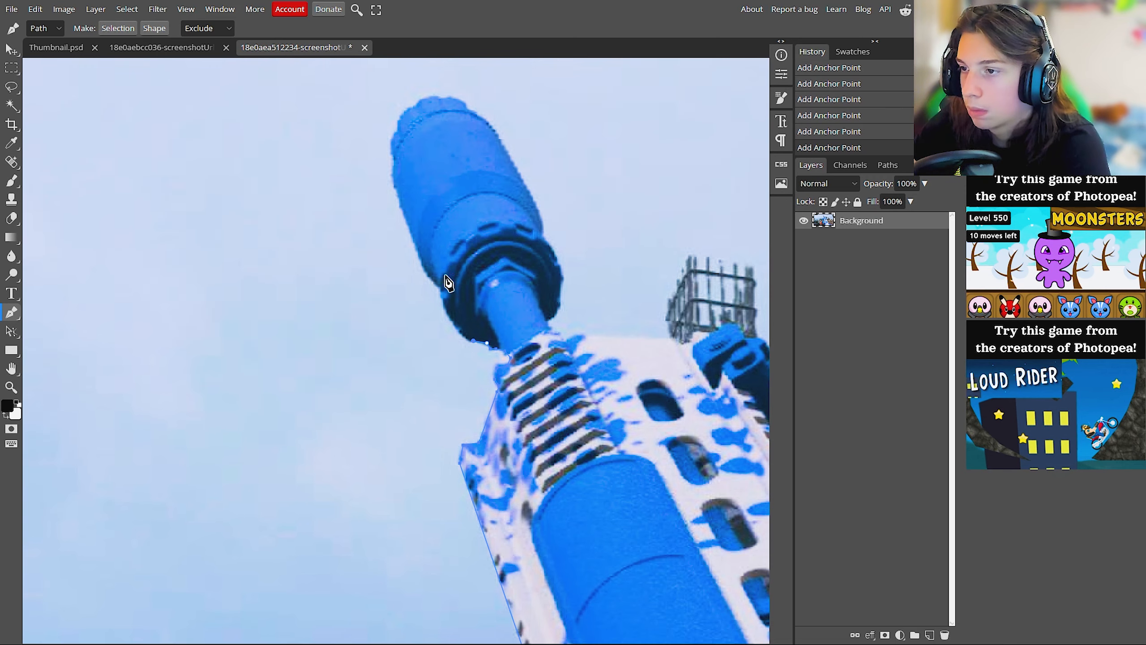
Step: Trace the far side of the blue muzzle attachment back down to the top of the handguard
click(539, 213)
click(560, 275)
scroll(559, 307, down, 2)
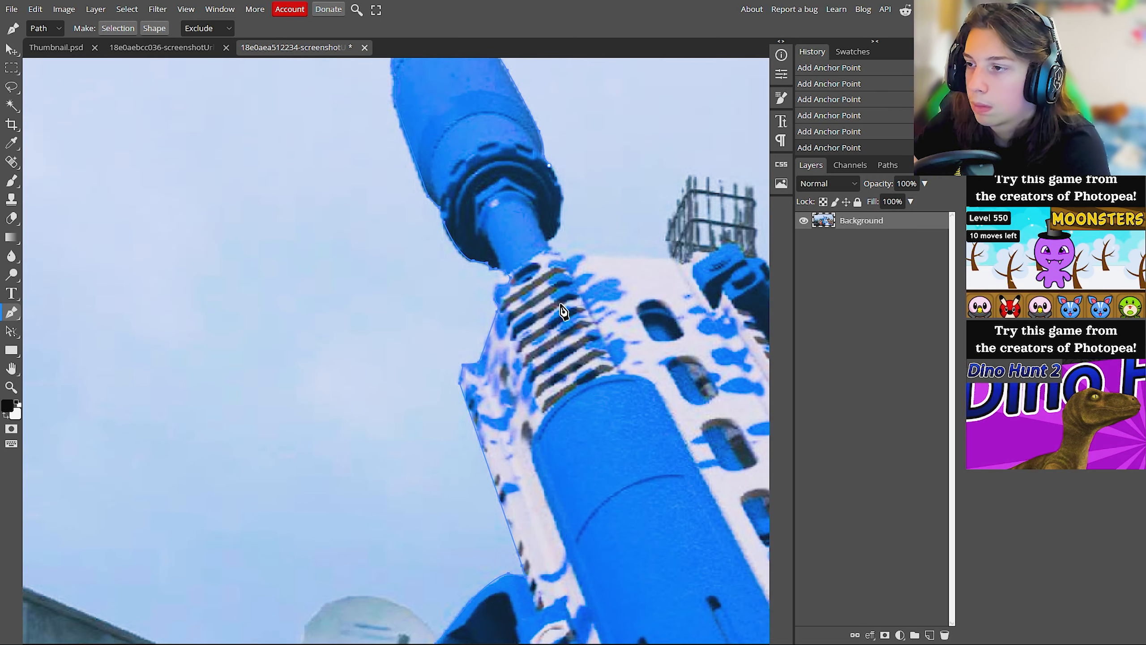
click(558, 234)
click(555, 251)
Step: Continue the Pen path across the front end of the white handguard to the base of the blue front sight
click(584, 255)
click(608, 257)
click(679, 259)
click(747, 257)
scroll(747, 256, right, 7)
click(455, 274)
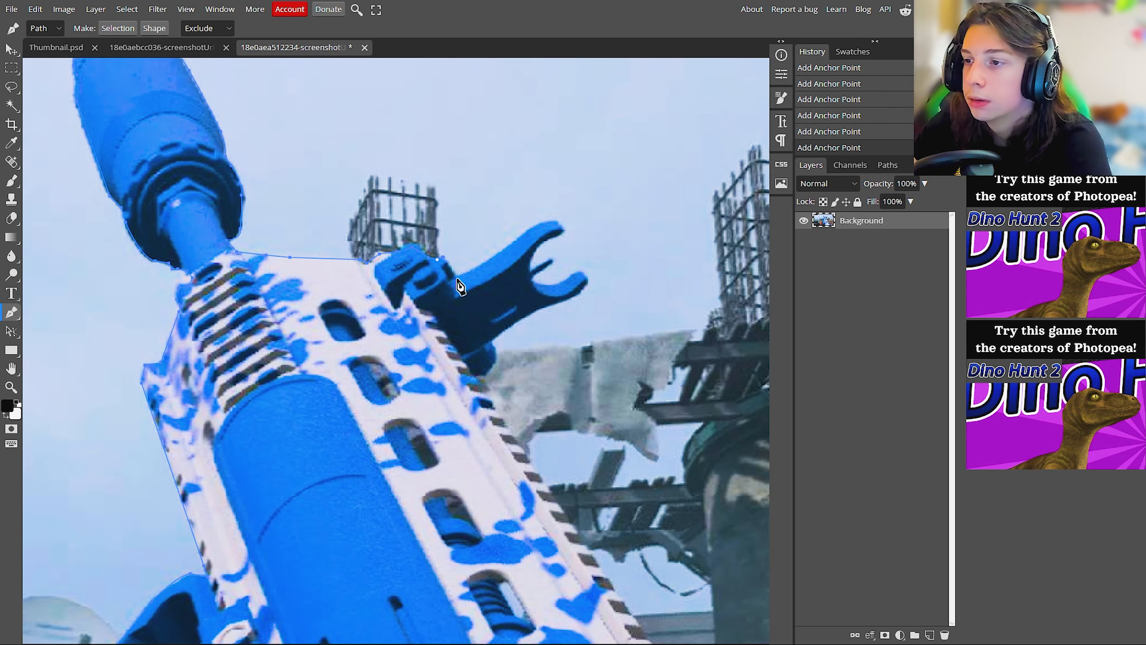
Step: Trace around the forked blue front sight and back down to the handguard's top rail
click(531, 226)
click(560, 222)
click(556, 238)
drag(532, 271, 532, 302)
click(552, 259)
click(534, 277)
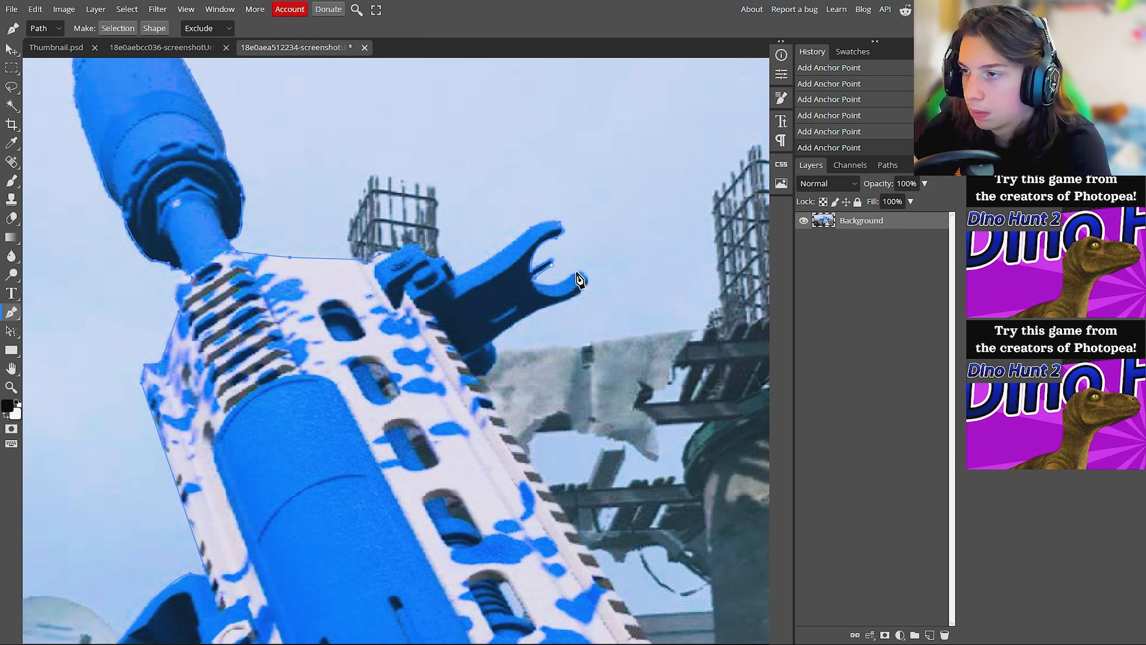
click(580, 274)
click(545, 308)
click(490, 343)
Step: Trace the stepped teeth of the top rail along the receiver, following each notch toward the rear sight
scroll(522, 425, down, 18)
scroll(556, 451, right, 15)
scroll(556, 451, down, 6)
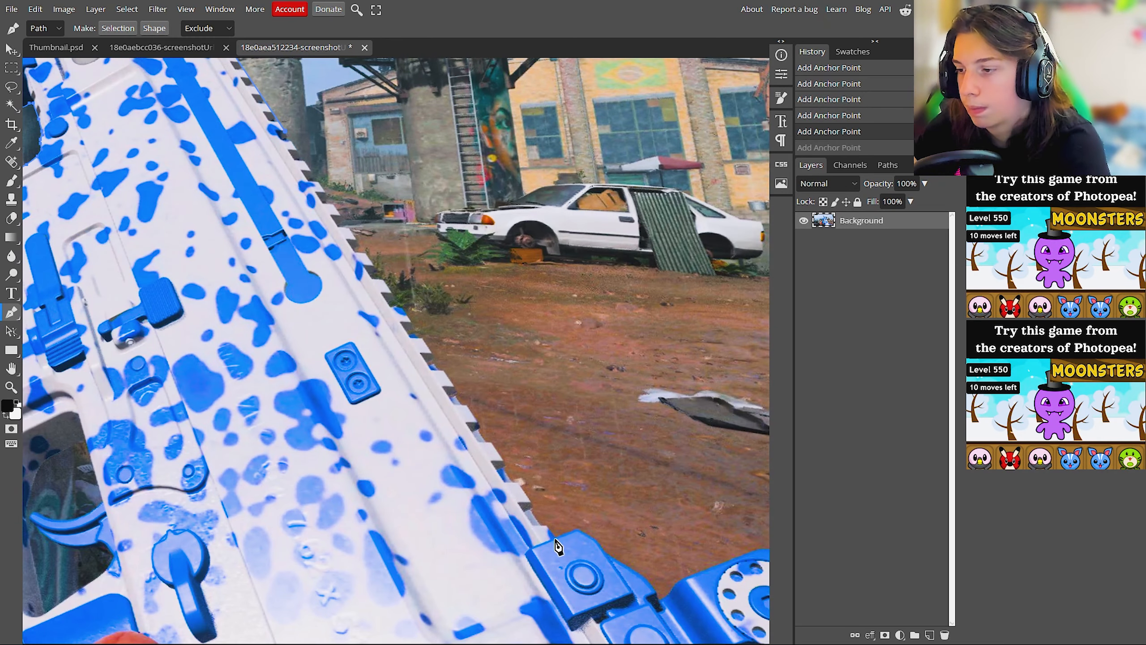
scroll(363, 204, up, 5)
click(285, 224)
click(287, 245)
click(301, 245)
click(318, 271)
click(319, 293)
click(334, 296)
click(385, 399)
click(405, 399)
click(427, 439)
click(415, 444)
click(419, 455)
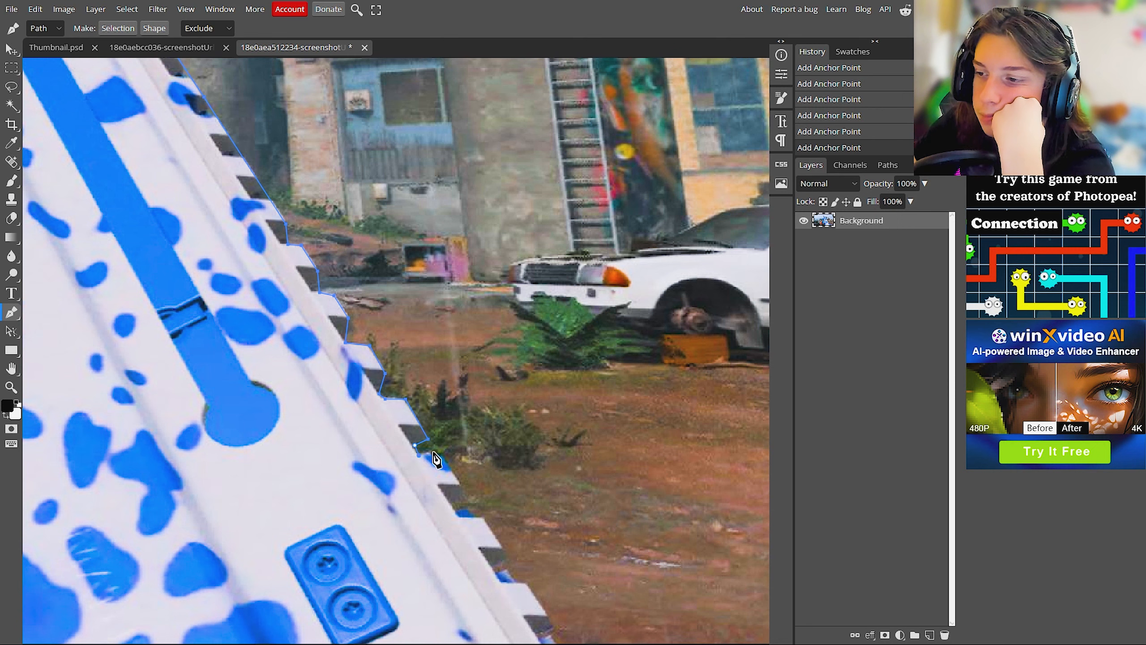
click(442, 457)
click(462, 486)
scroll(556, 543, down, 5)
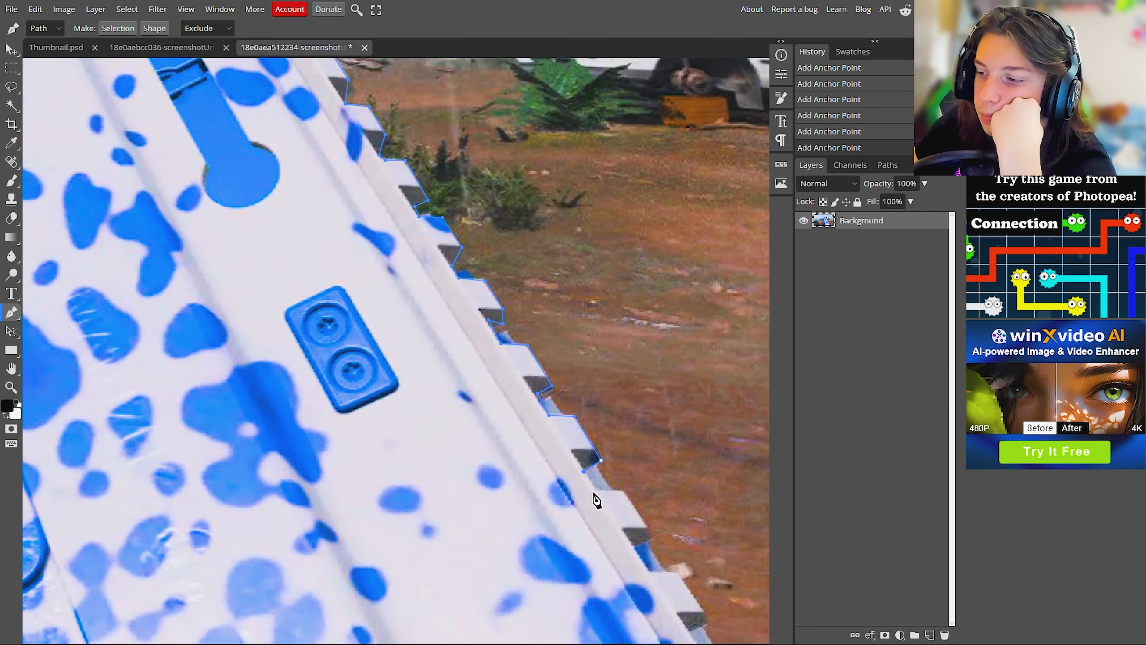
Step: Finish tracing the last rail teeth and follow the upper edge of the blue rear sight mount
scroll(631, 488, down, 4)
scroll(704, 500, up, 2)
scroll(699, 526, right, 6)
click(320, 348)
click(357, 371)
click(381, 397)
click(417, 423)
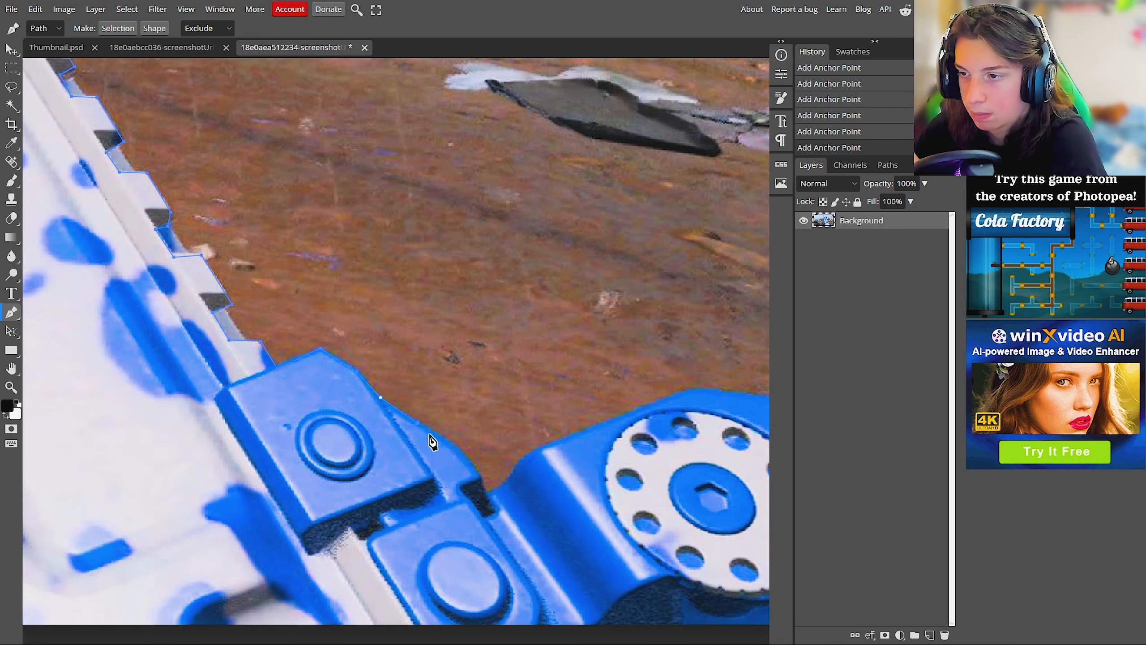
click(453, 449)
click(472, 463)
click(487, 493)
Step: Finish the rear sight outline and close the path by routing it below the canvas to its starting point by the trigger hand
scroll(495, 348, down, 5)
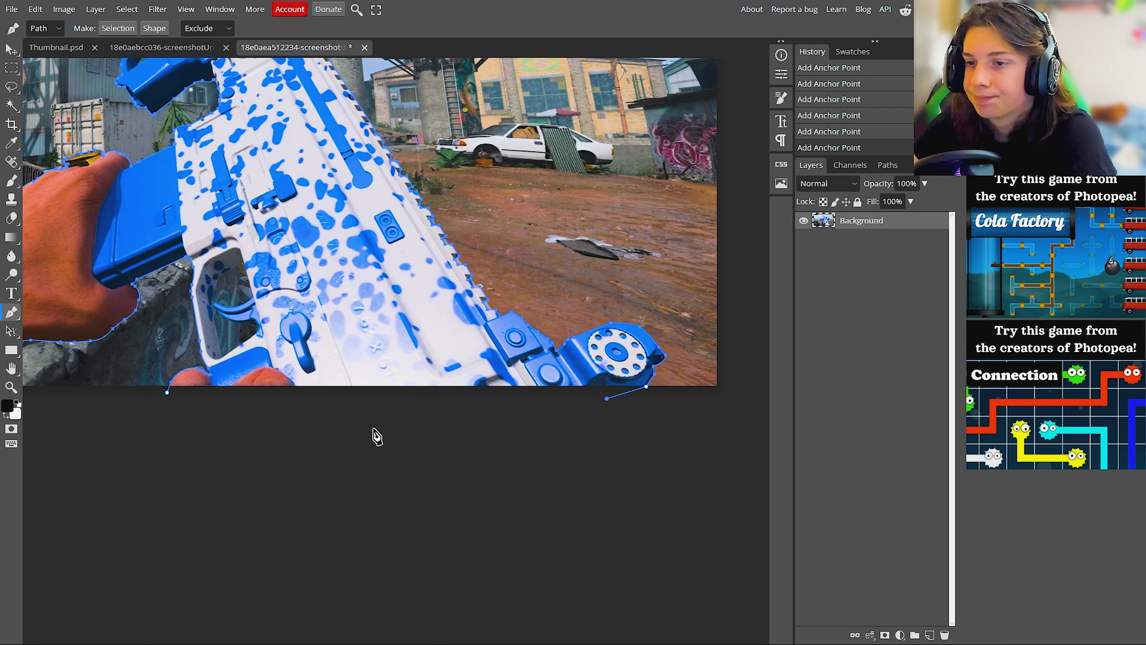
click(368, 479)
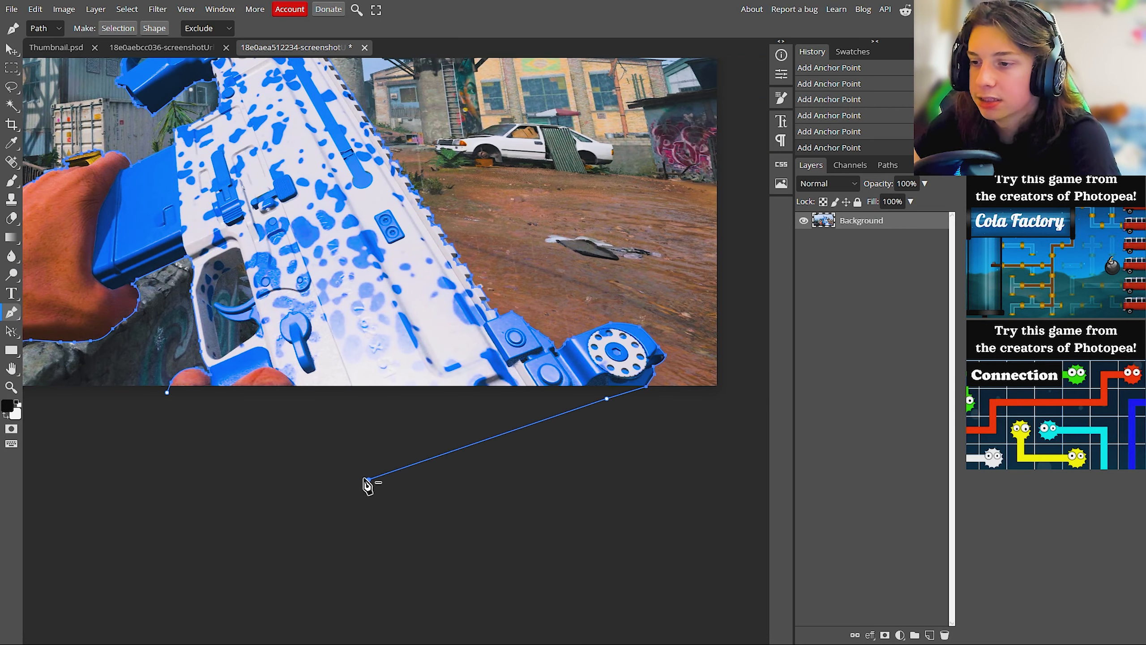
click(180, 424)
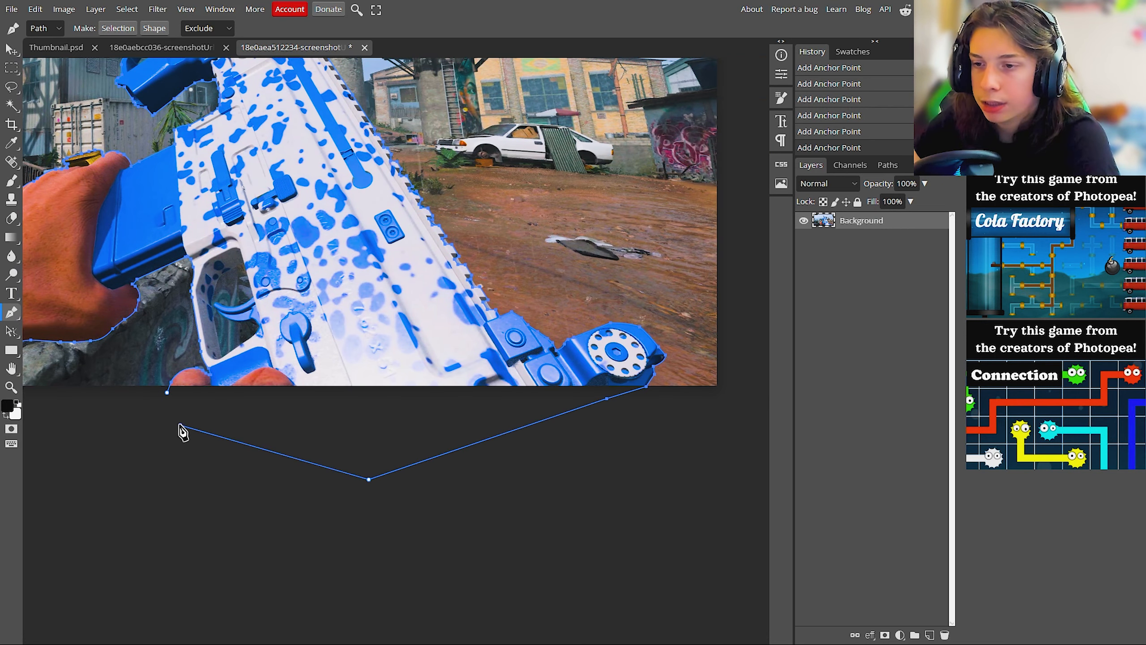
click(168, 392)
Step: Trace the see-through areas inside the trigger guard around the blue trigger as a separate closed path
scroll(276, 268, left, 5)
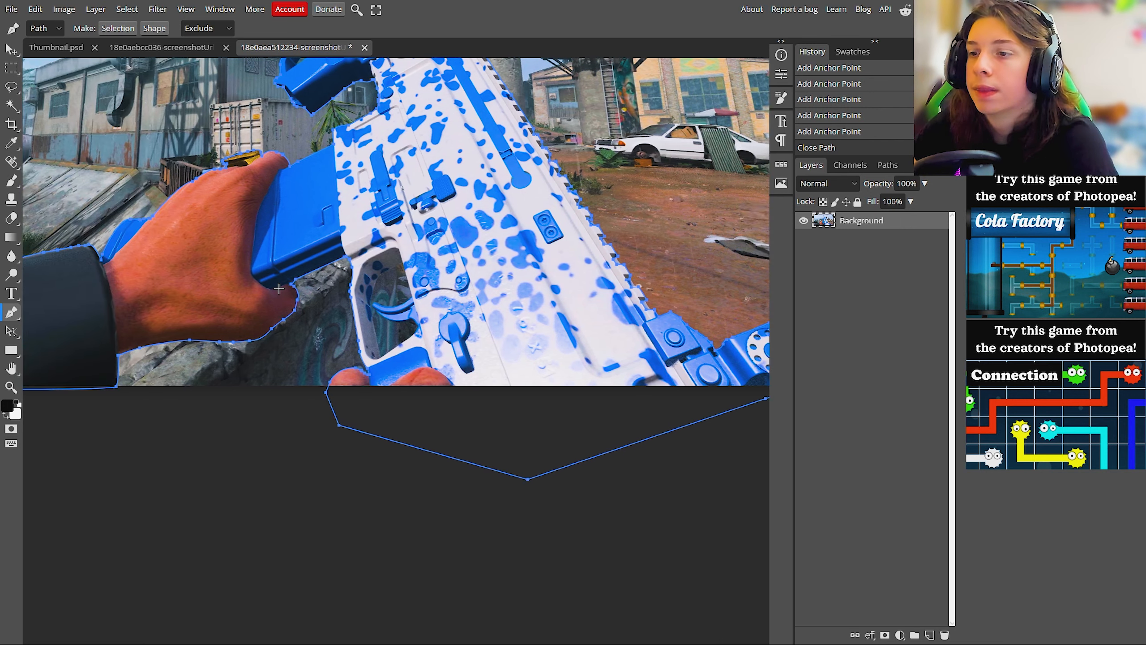
scroll(428, 353, up, 2)
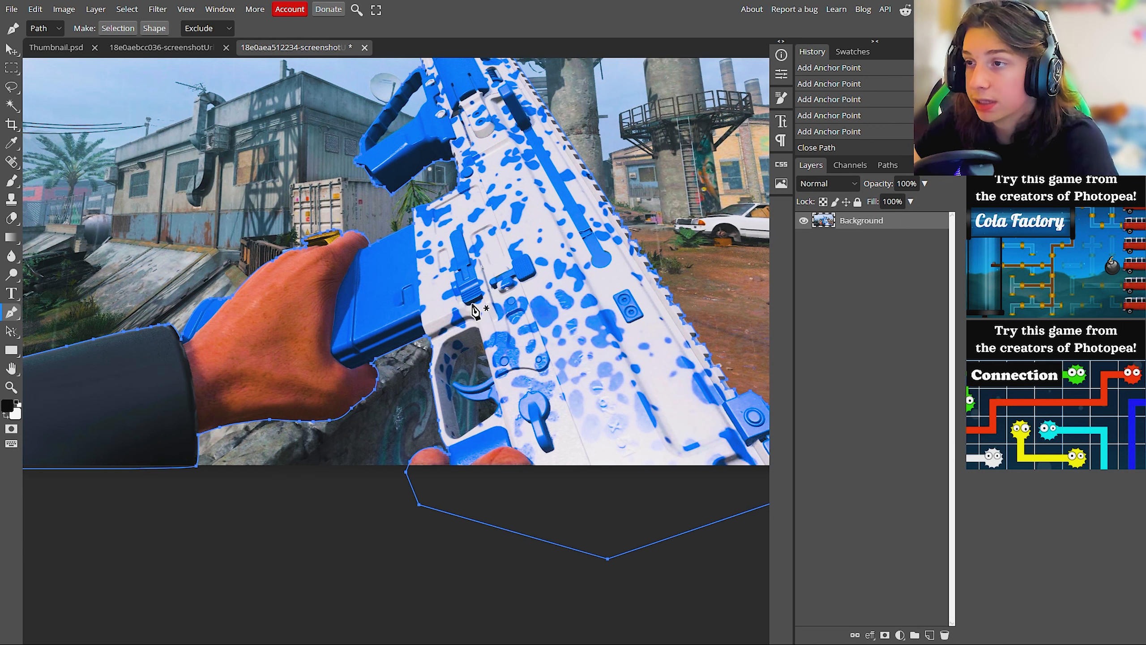
scroll(487, 397, up, 2)
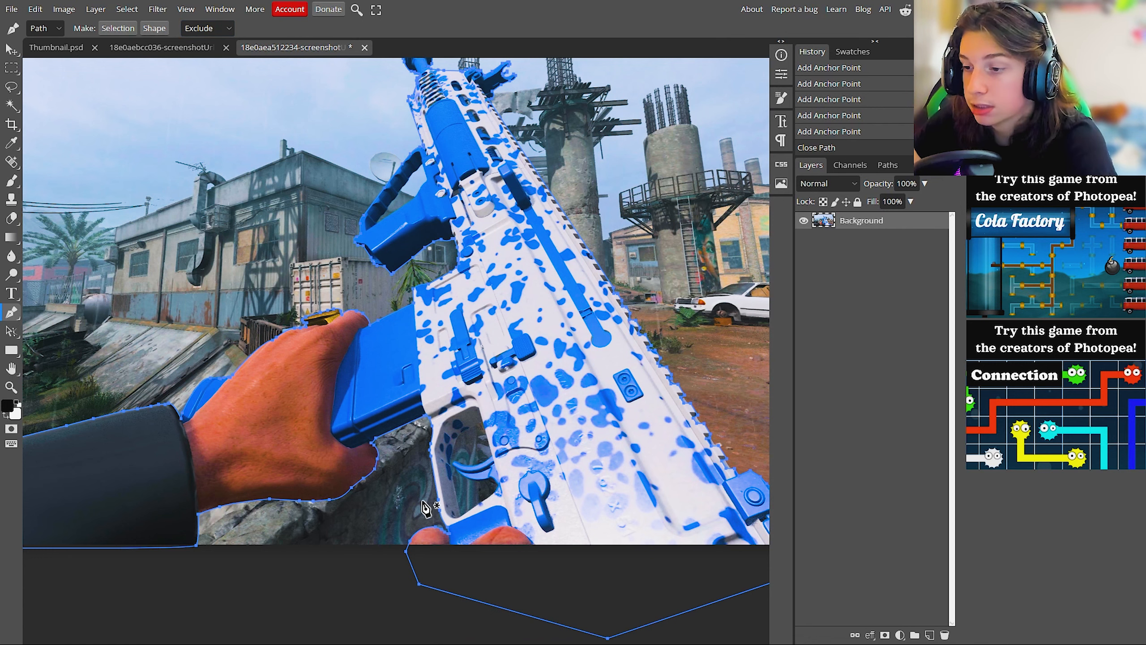
scroll(494, 446, up, 4)
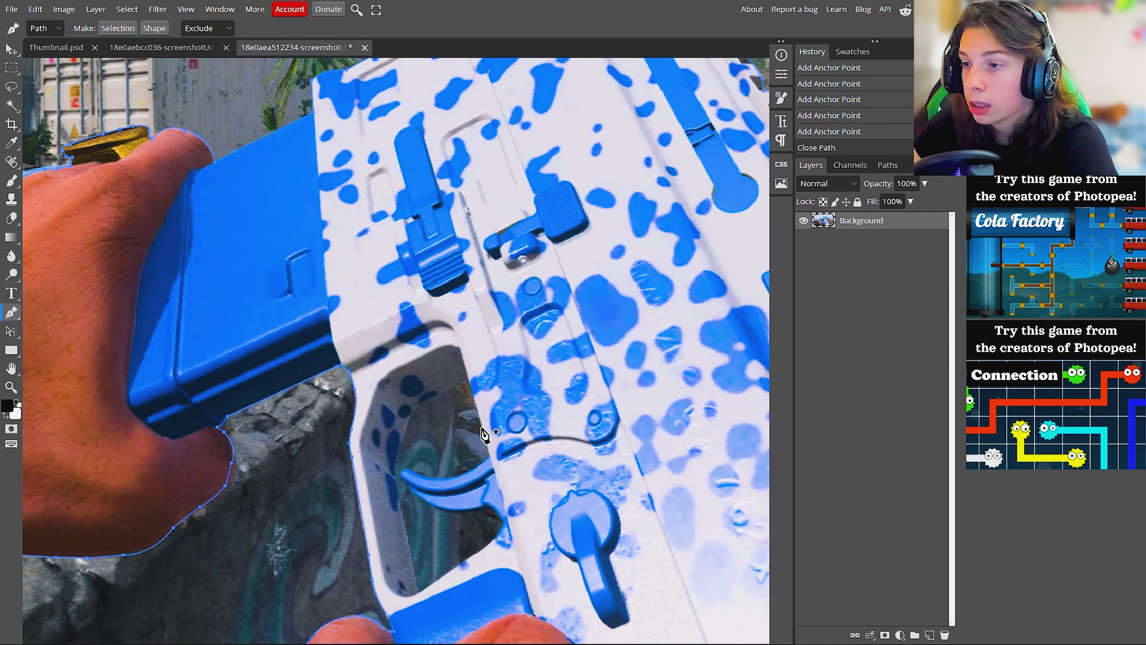
click(467, 374)
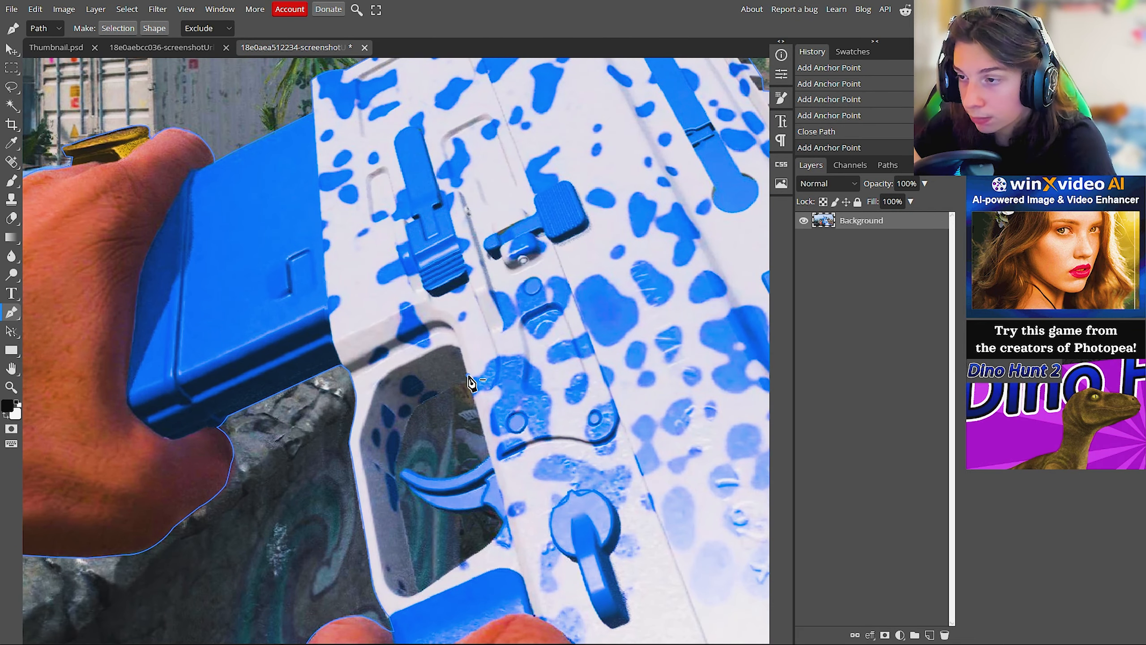
click(492, 459)
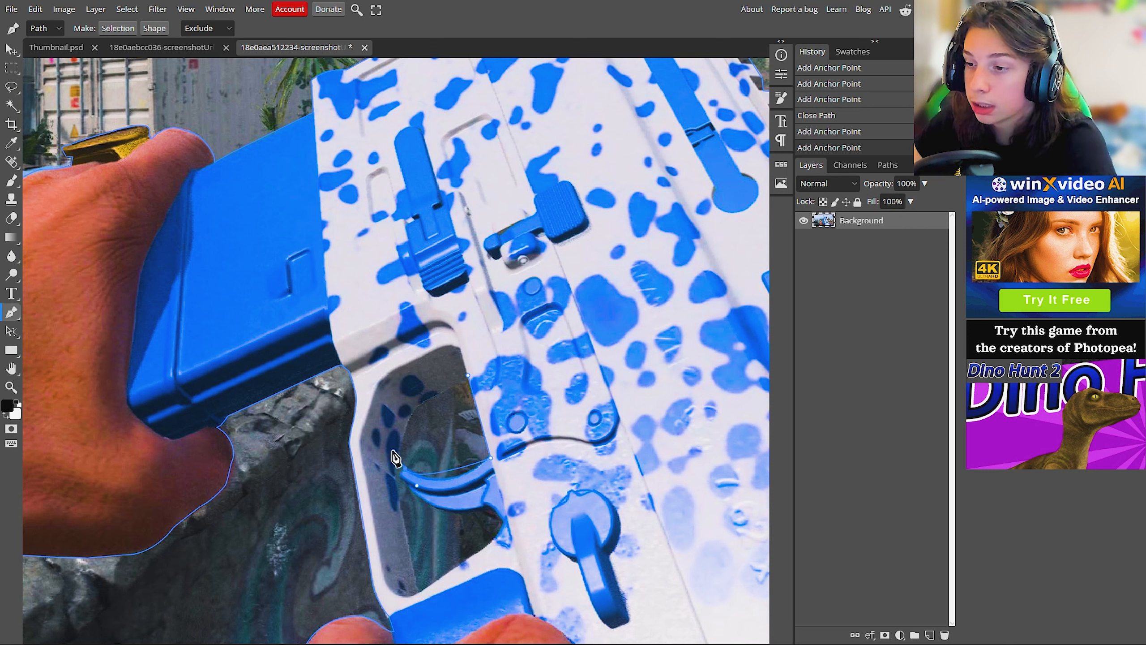
drag(401, 477, 402, 478)
click(402, 478)
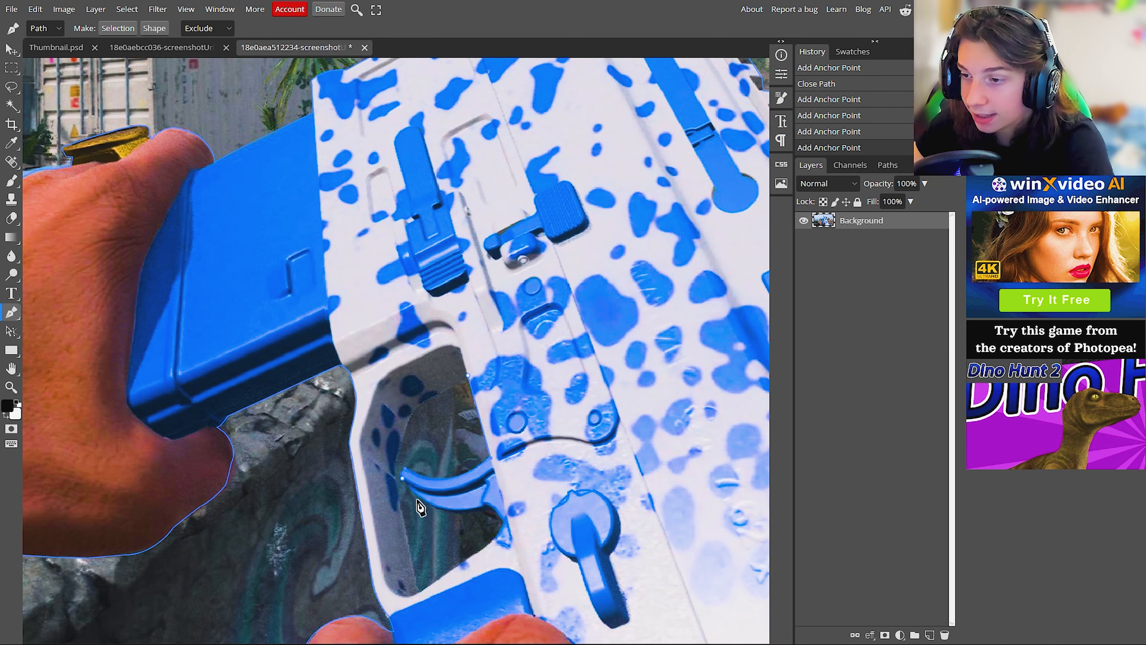
click(422, 501)
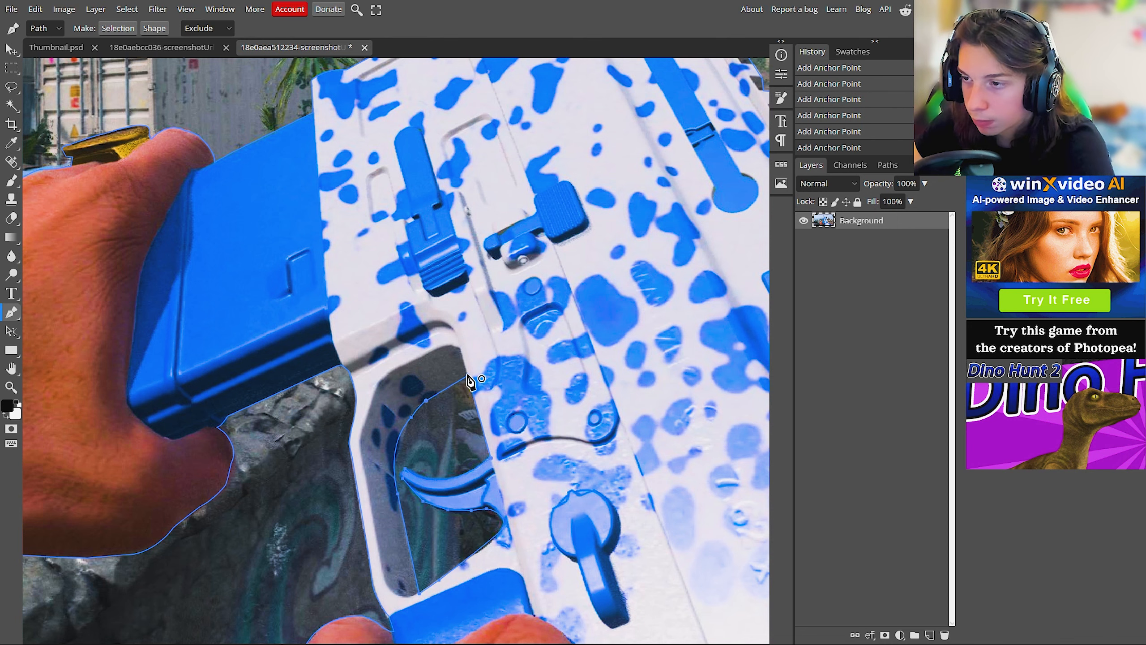
click(468, 375)
Step: Trace the gap between the blue foregrip and its curved handle as another closed path
scroll(477, 375, down, 2)
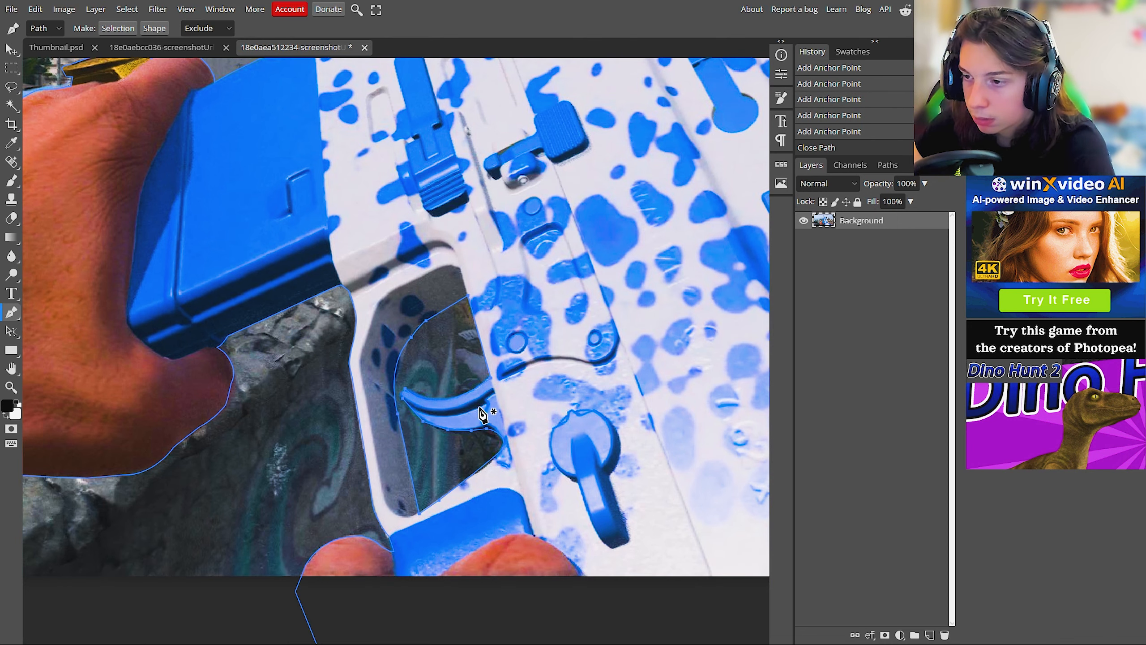
scroll(469, 289, up, 5)
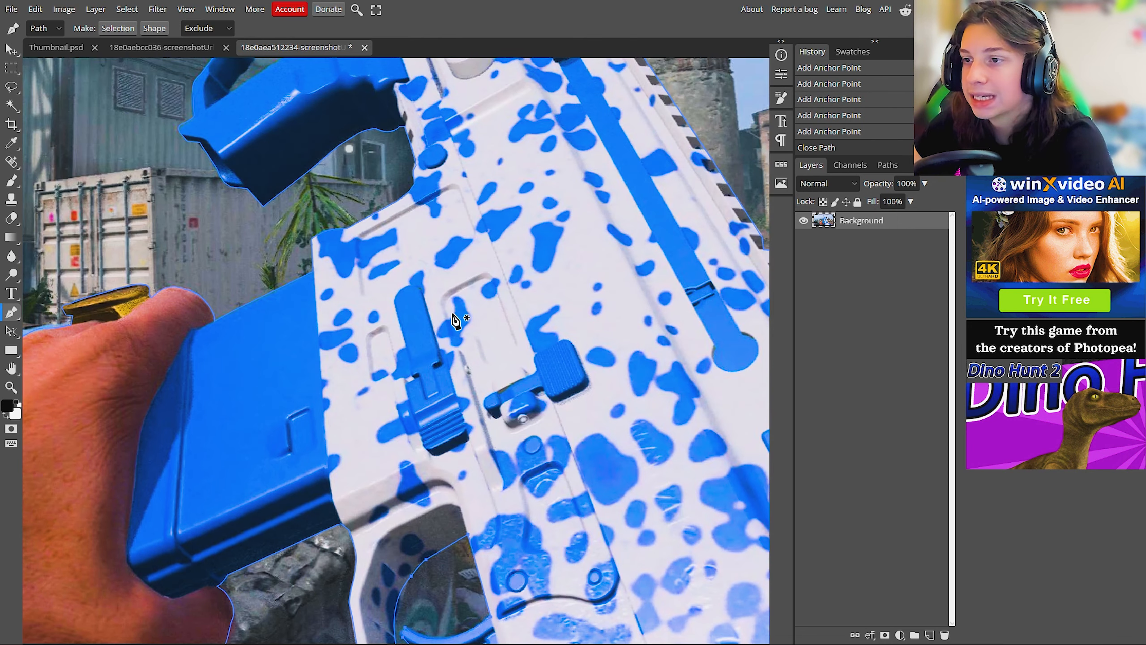
scroll(359, 466, left, 5)
scroll(451, 439, right, 5)
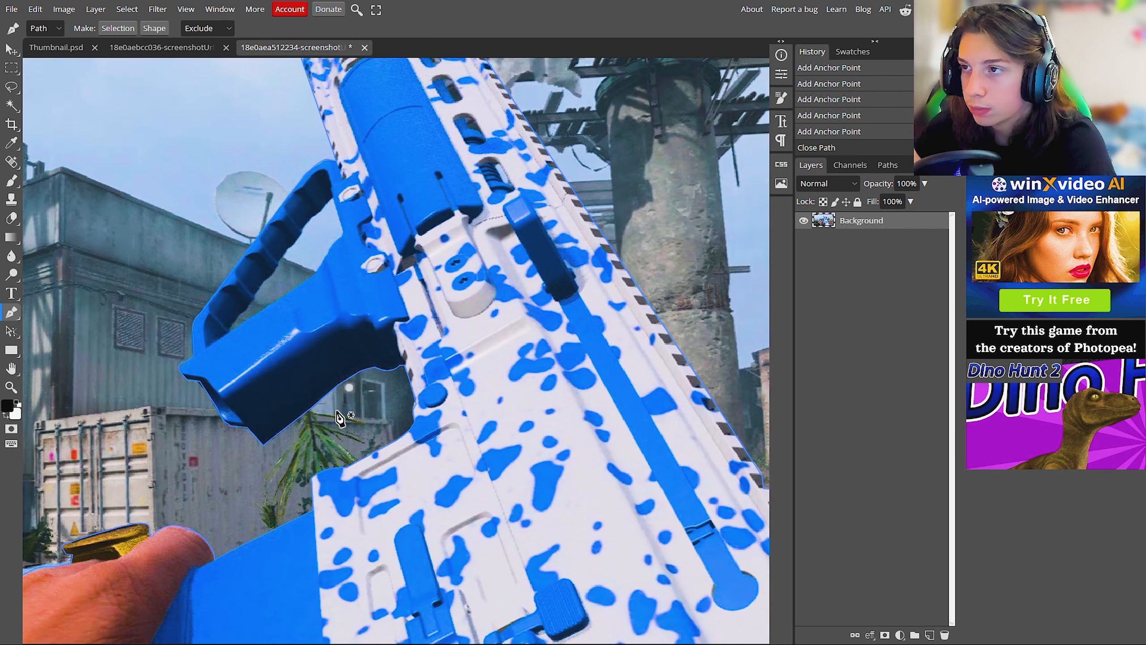
scroll(343, 415, up, 2)
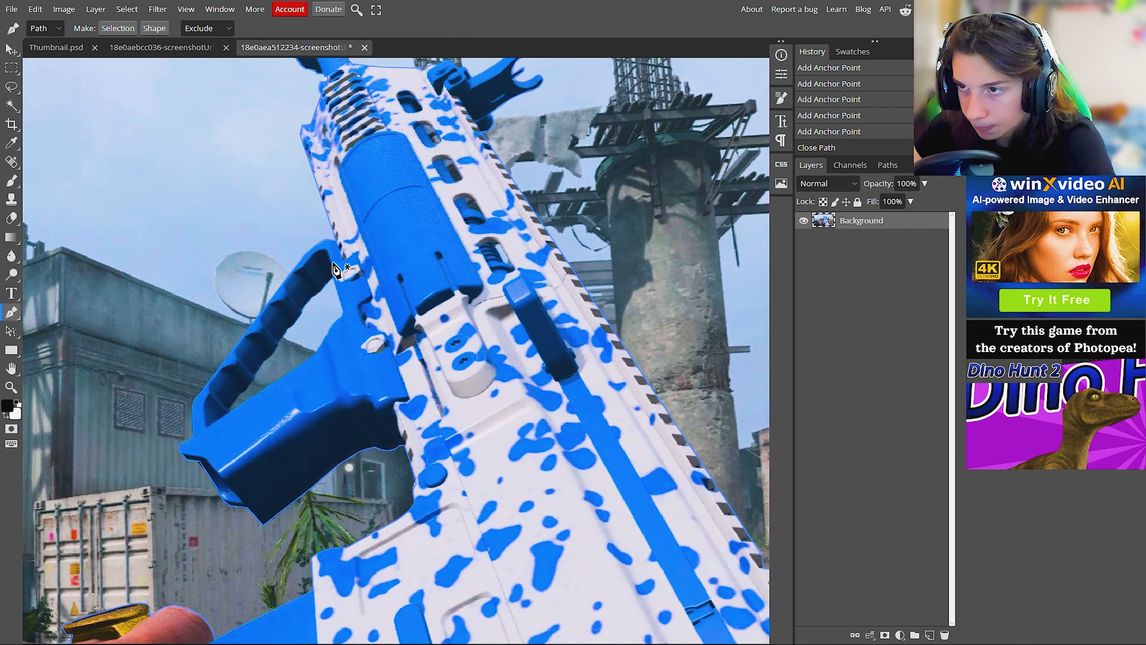
click(334, 277)
click(326, 284)
click(333, 277)
Step: Convert the finished paths into a selection and contract it by 1 px
scroll(352, 330, down, 3)
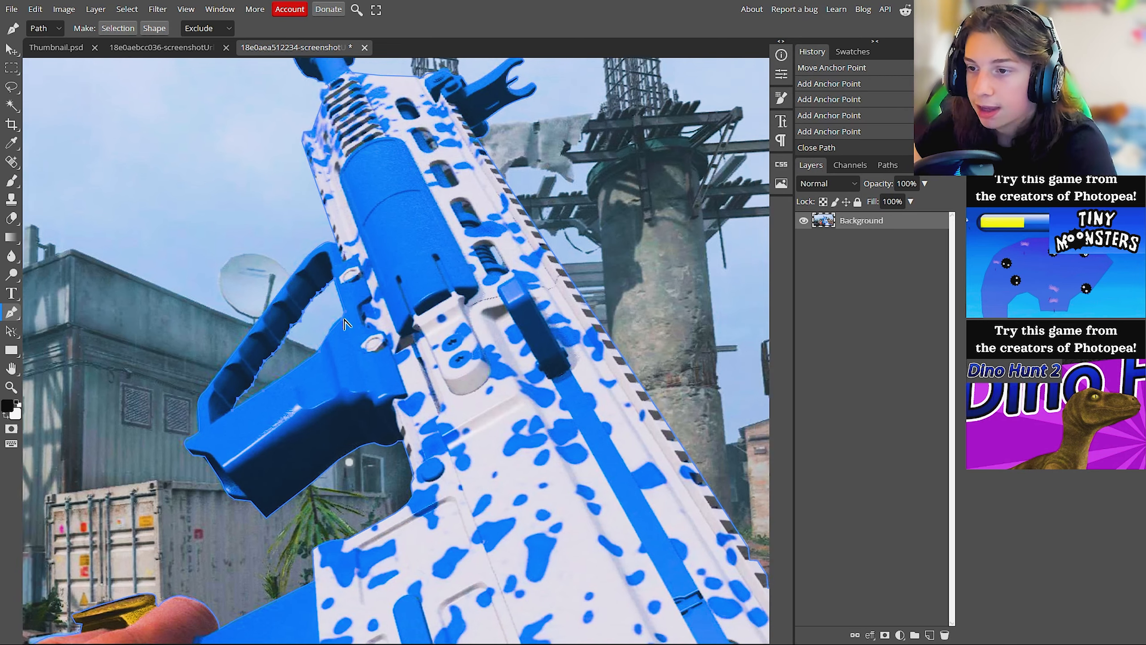
scroll(422, 364, down, 2)
scroll(464, 394, down, 1)
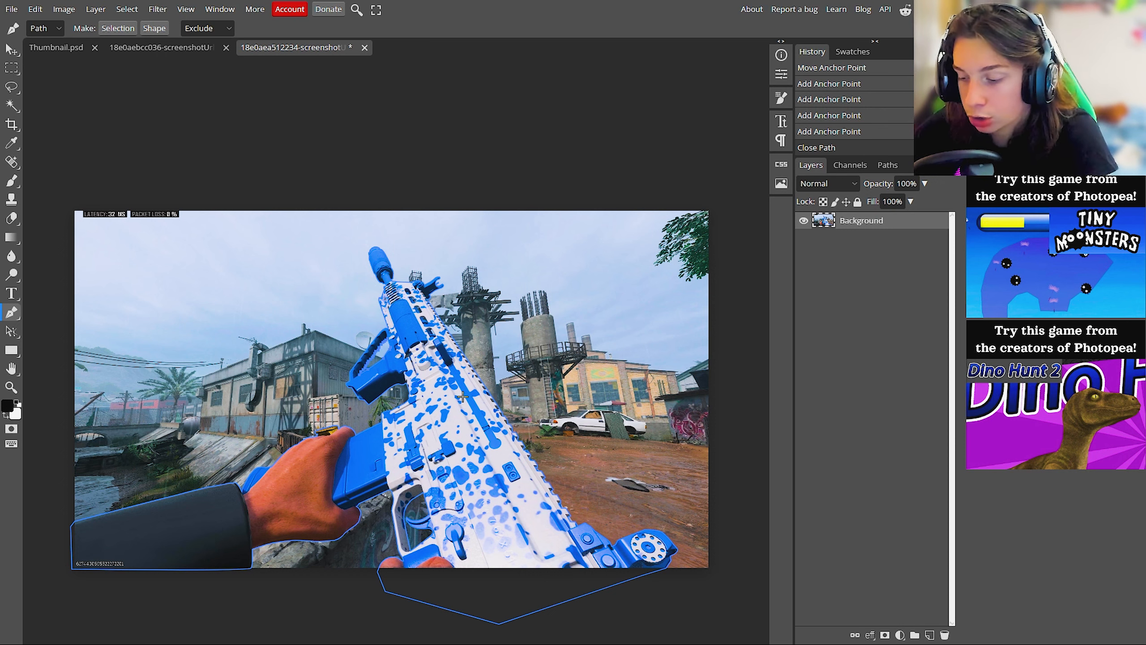
key(ctrl+Return)
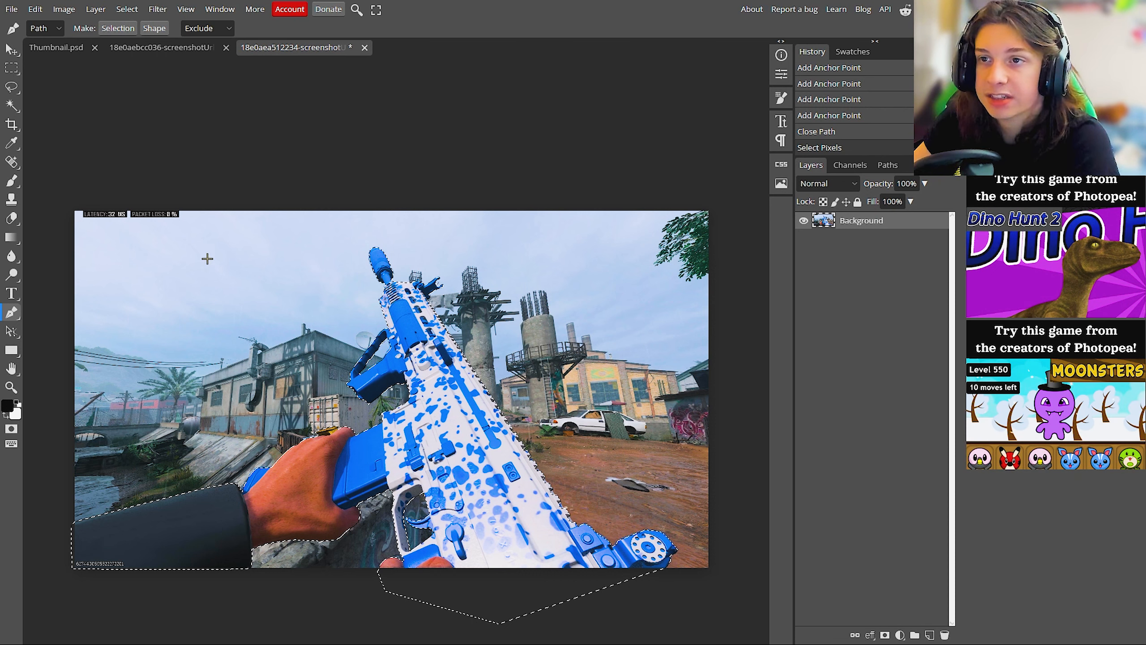
click(127, 9)
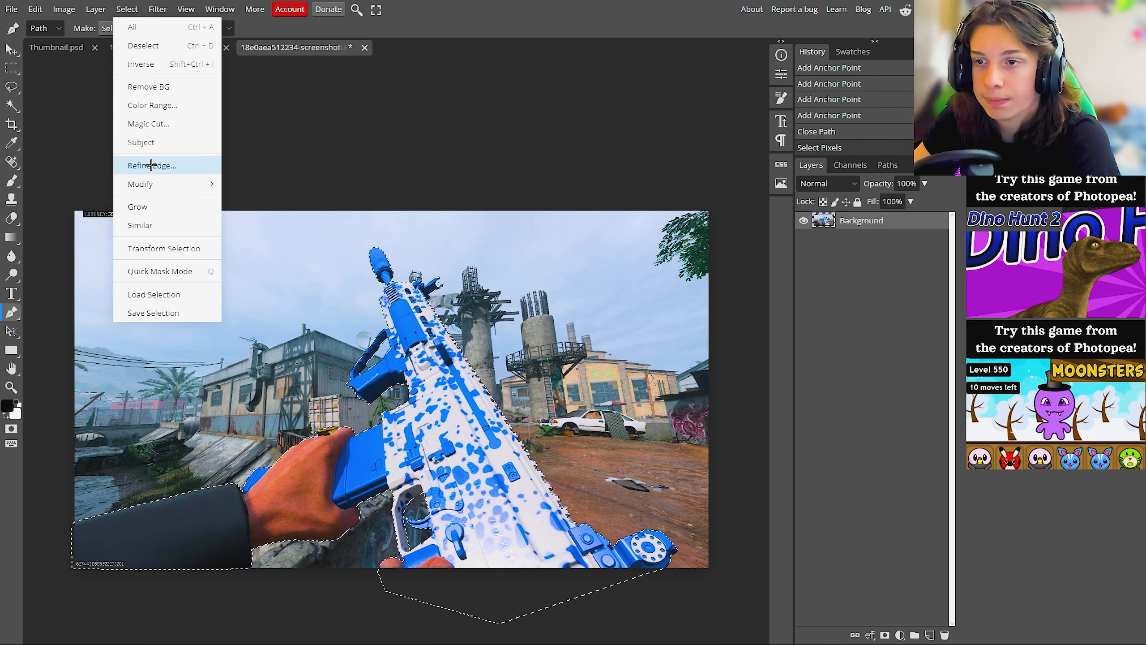
mouse_move(152, 185)
click(264, 238)
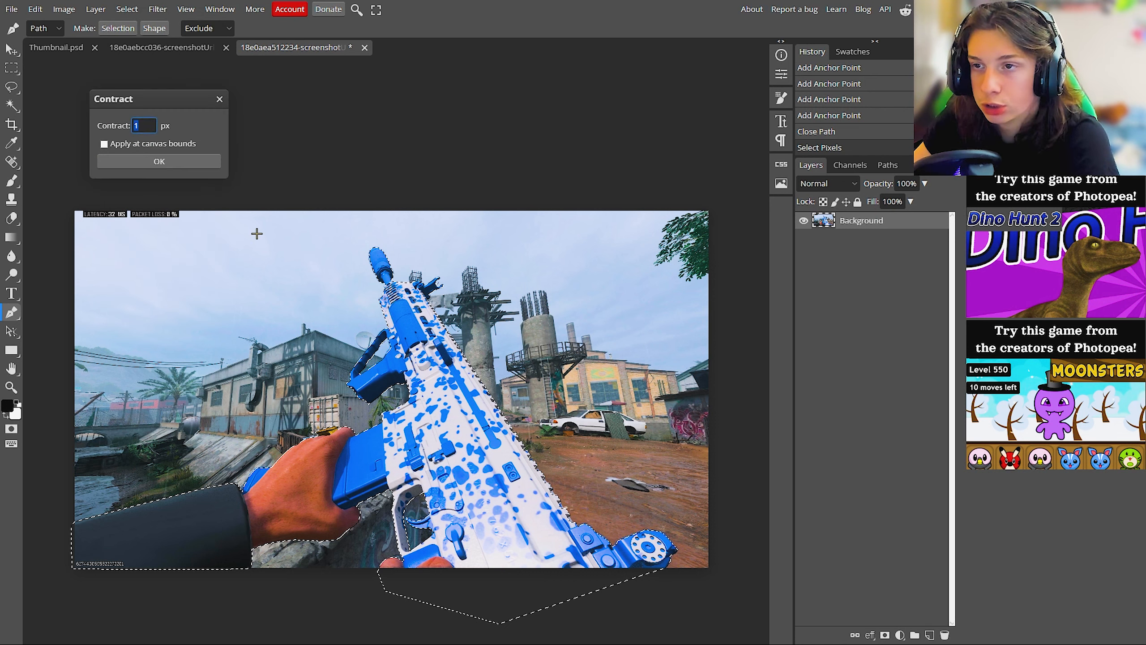
click(169, 157)
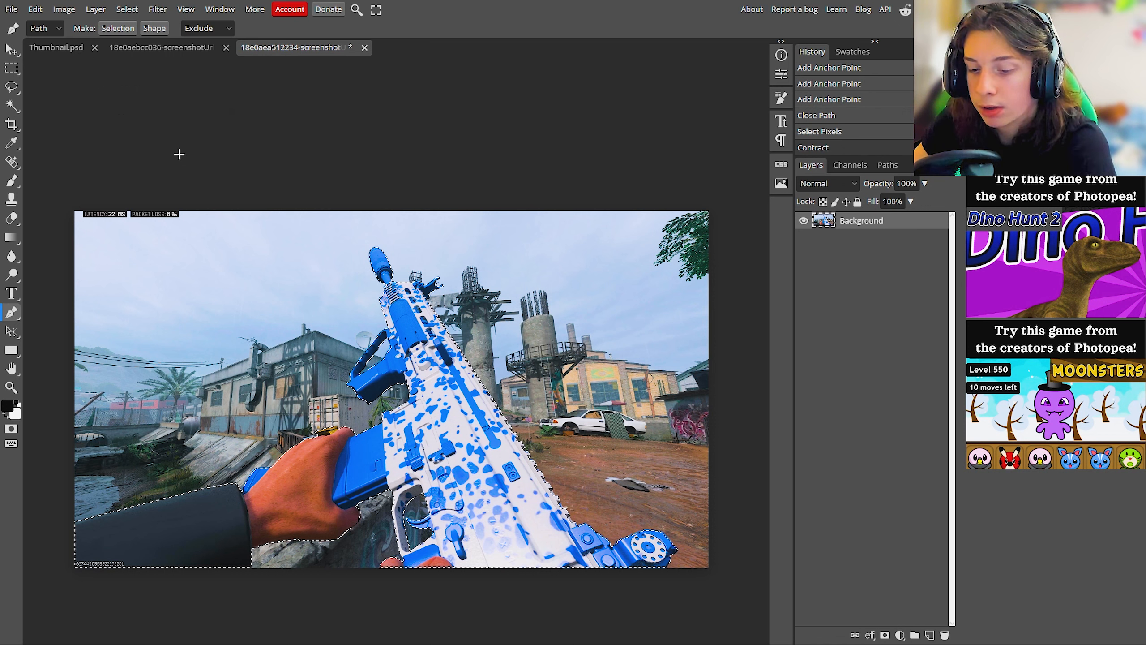
Step: Copy the selected gun and arm onto a new layer and hide the Background layer
key(ctrl+j)
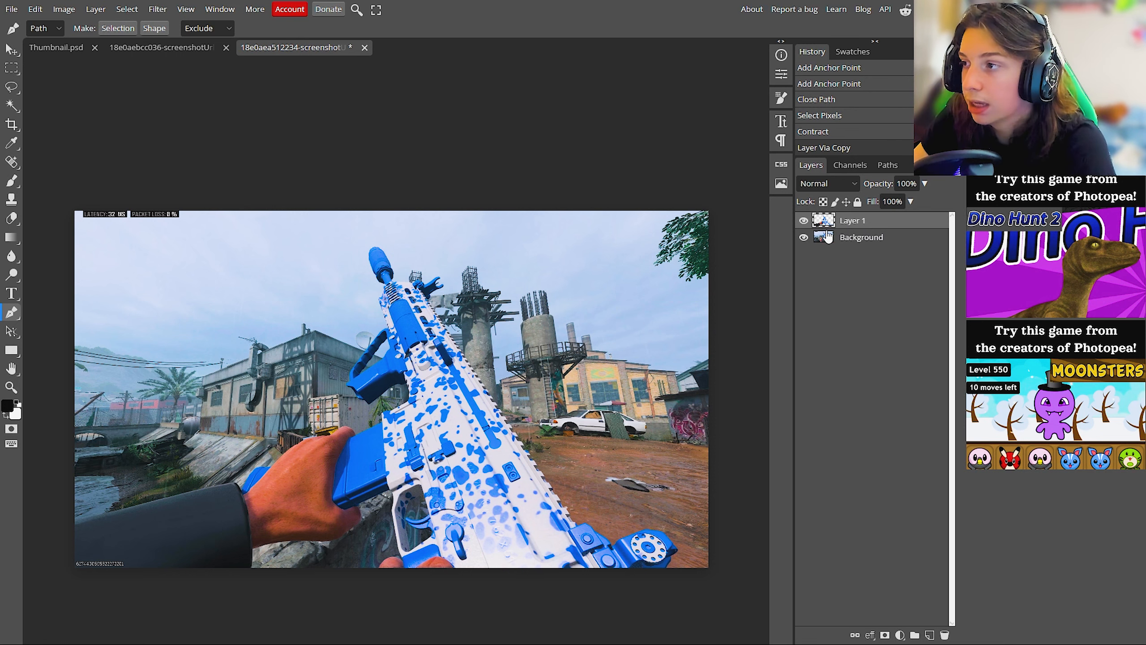
click(803, 237)
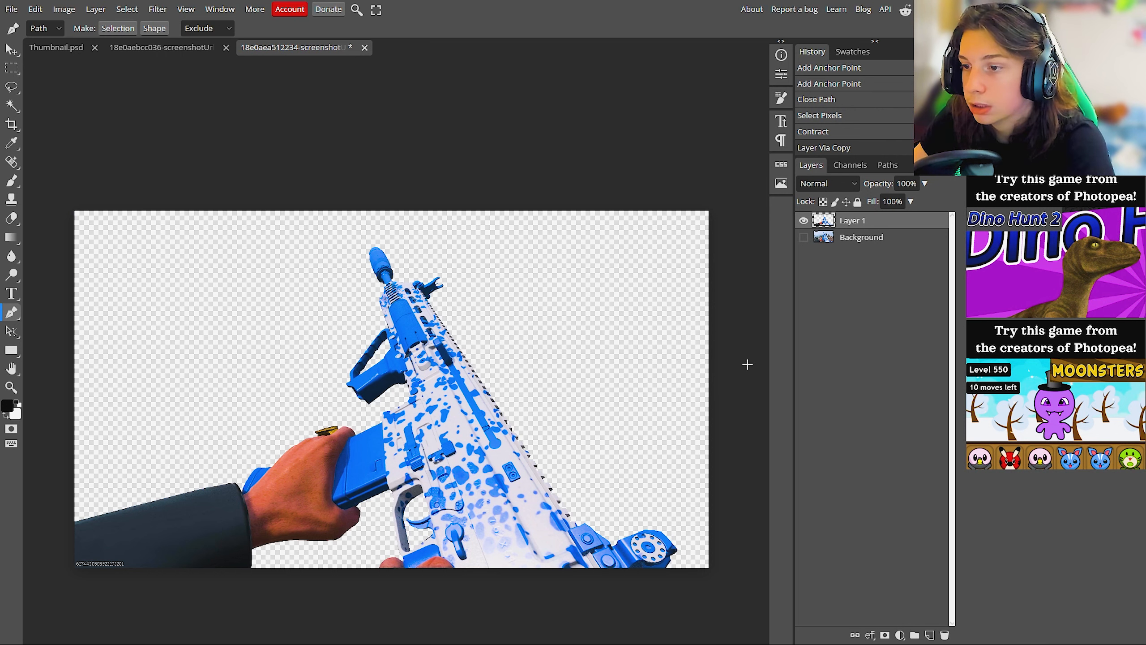
scroll(557, 354, down, 2)
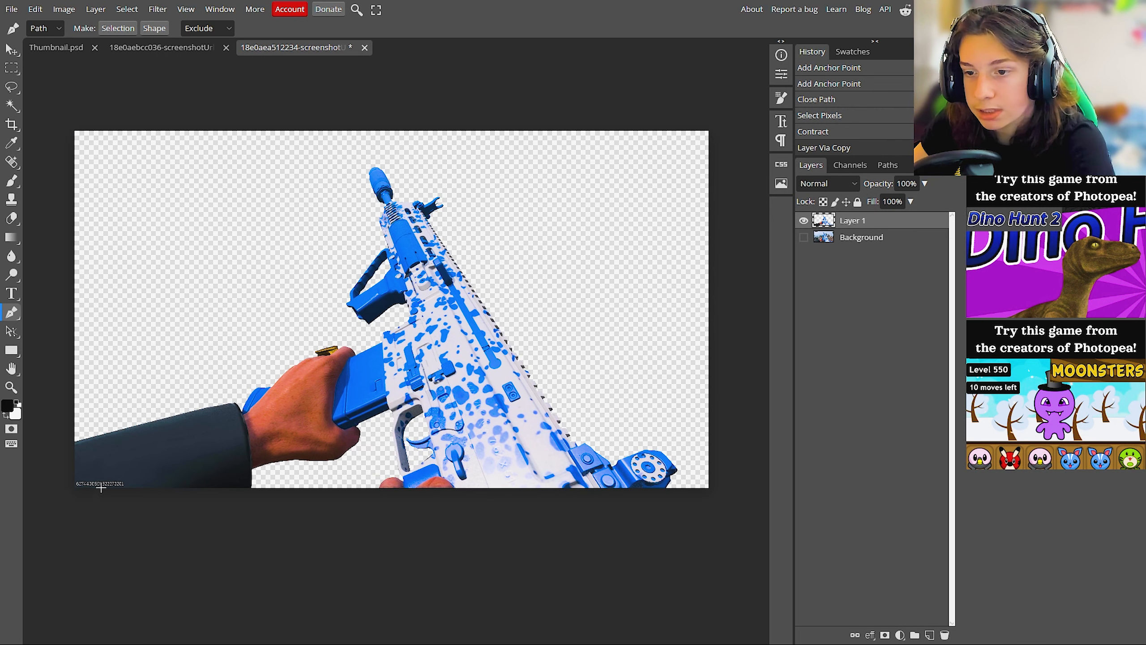
Step: Remove the number watermark from the corner of the dark sleeve with the Spot Healing Brush
click(17, 160)
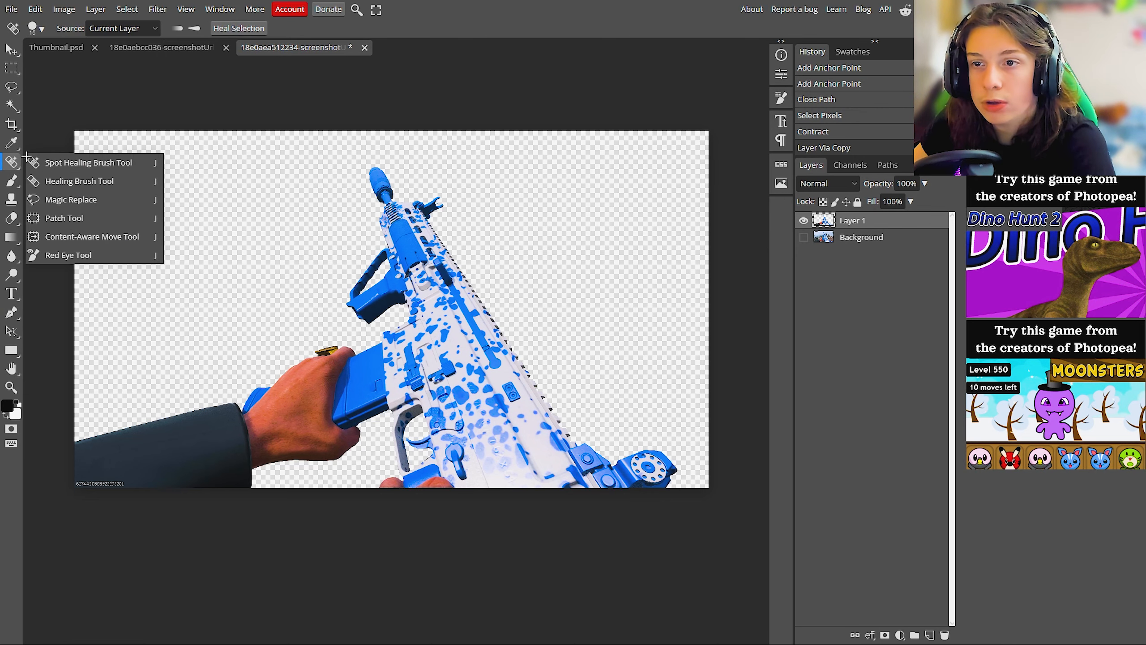
click(62, 160)
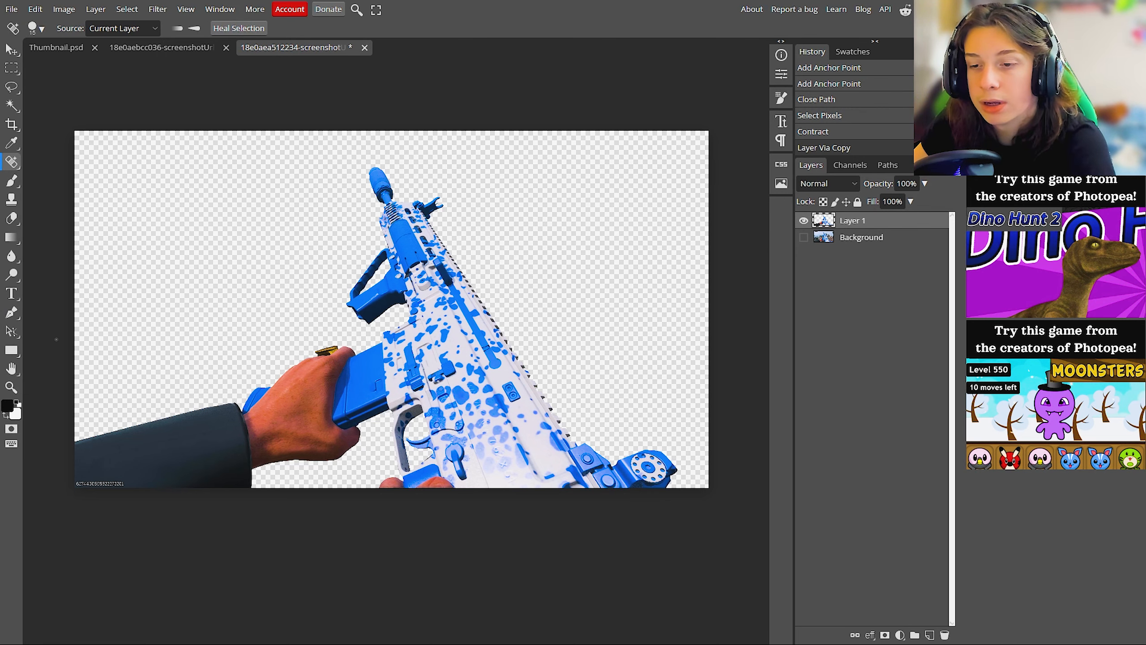
scroll(85, 481, up, 8)
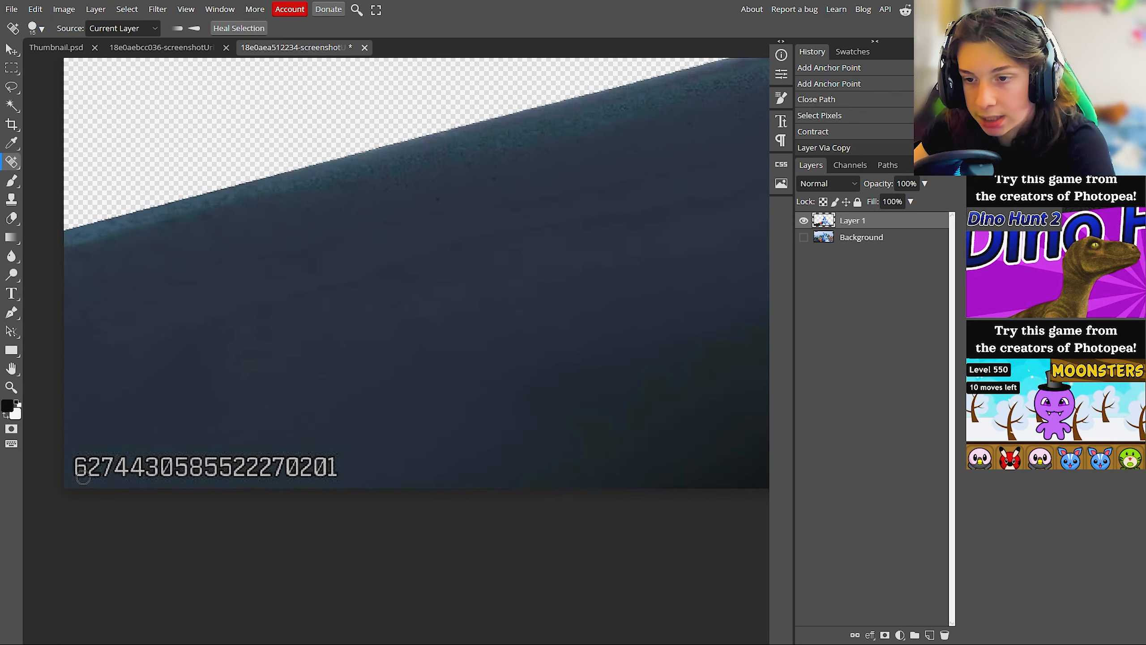
drag(90, 462, 358, 468)
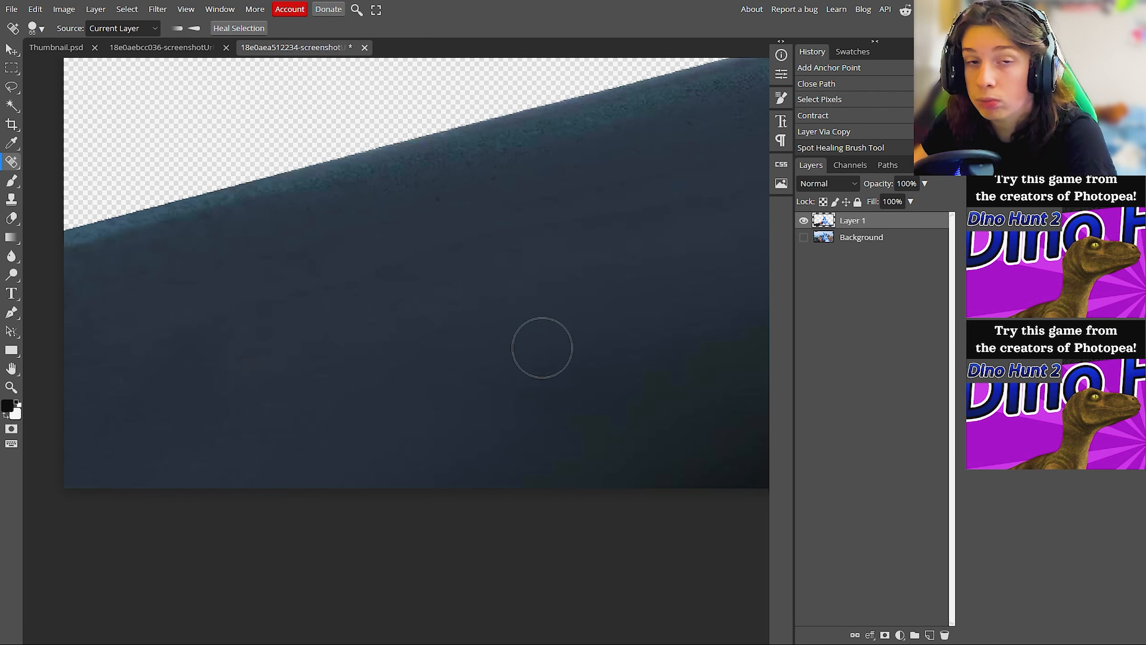
scroll(512, 355, down, 5)
scroll(515, 359, down, 2)
scroll(565, 251, right, 5)
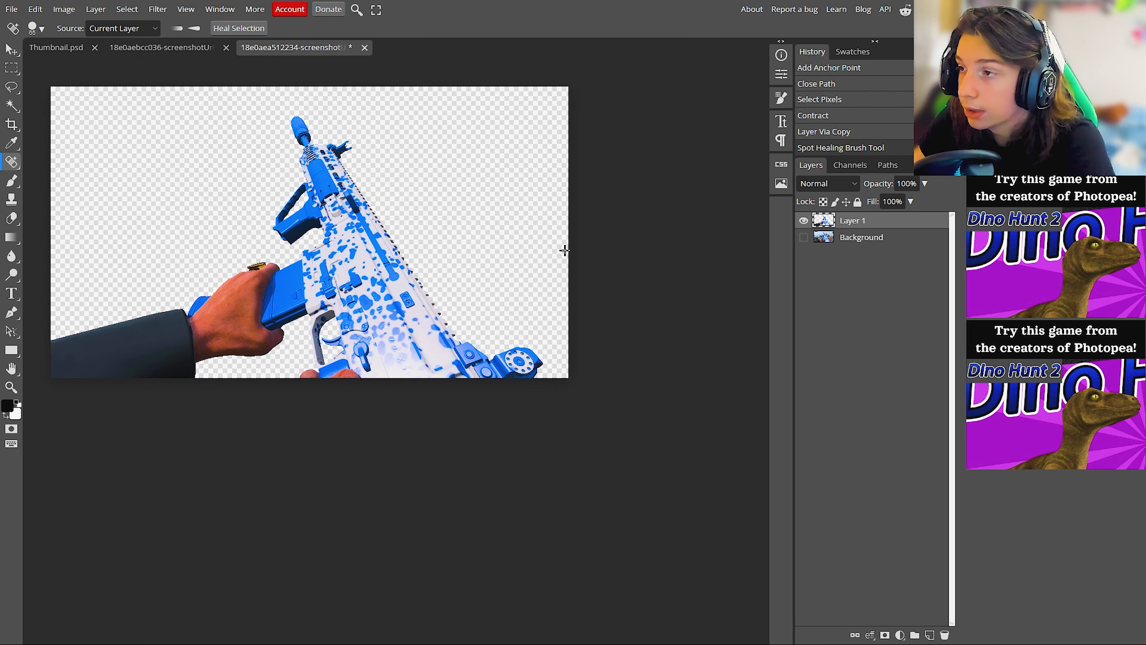
Step: Examine the edges and interior gaps of the cut-out gun and arm up close for leftover background
scroll(537, 249, left, 2)
scroll(496, 247, up, 8)
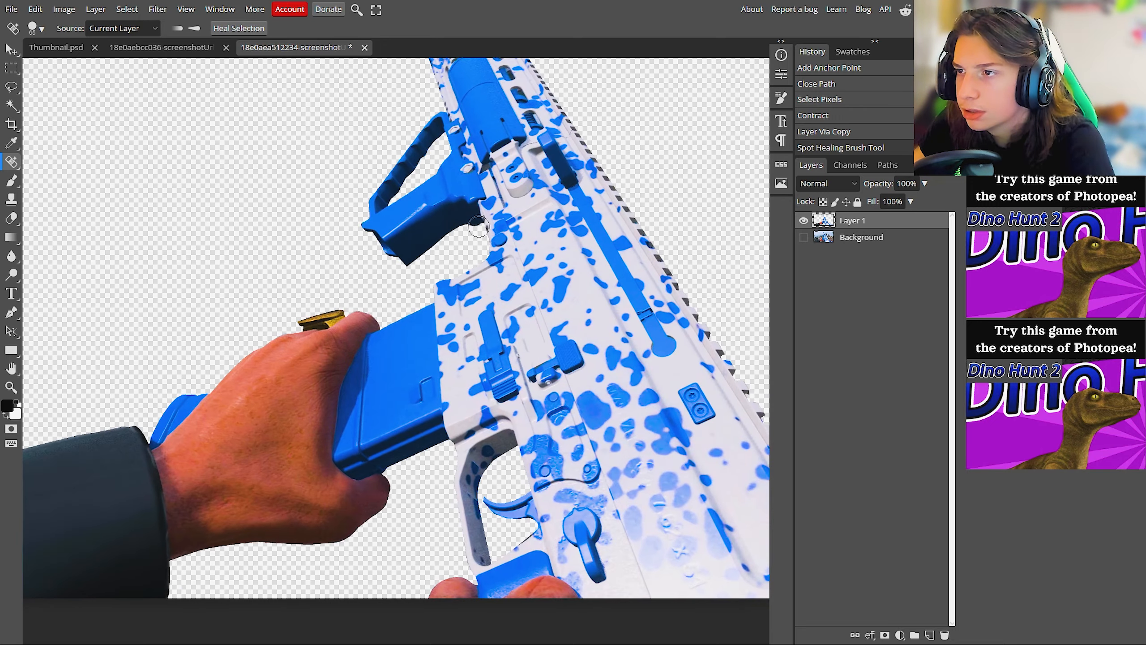
scroll(467, 240, down, 5)
scroll(467, 243, up, 4)
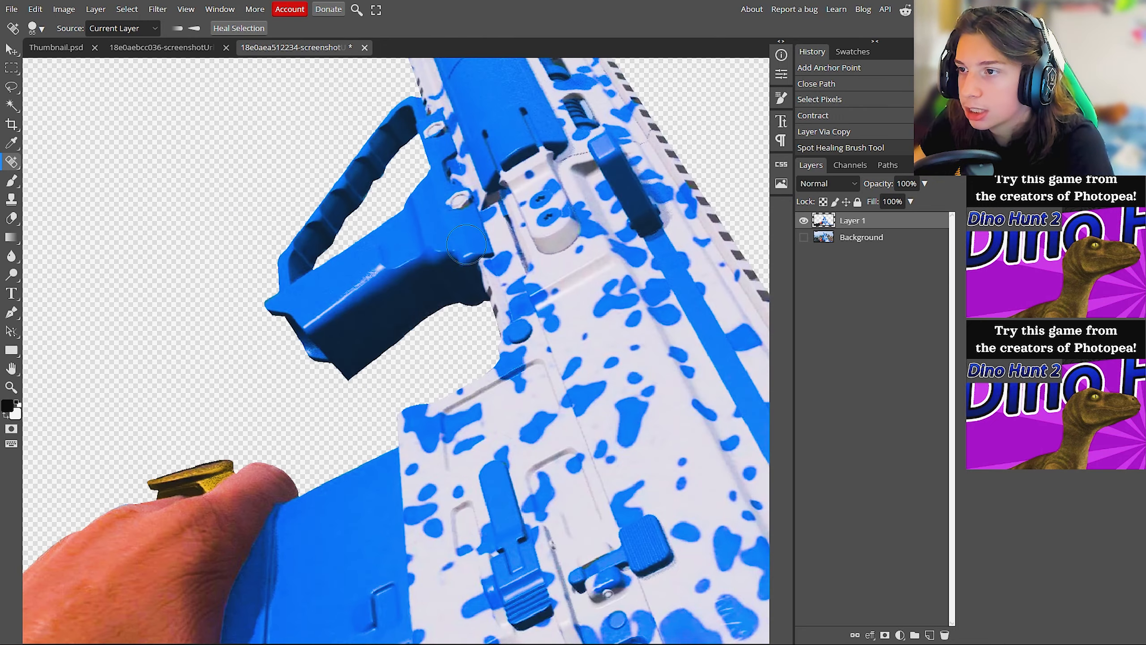
scroll(467, 244, down, 6)
scroll(477, 245, down, 1)
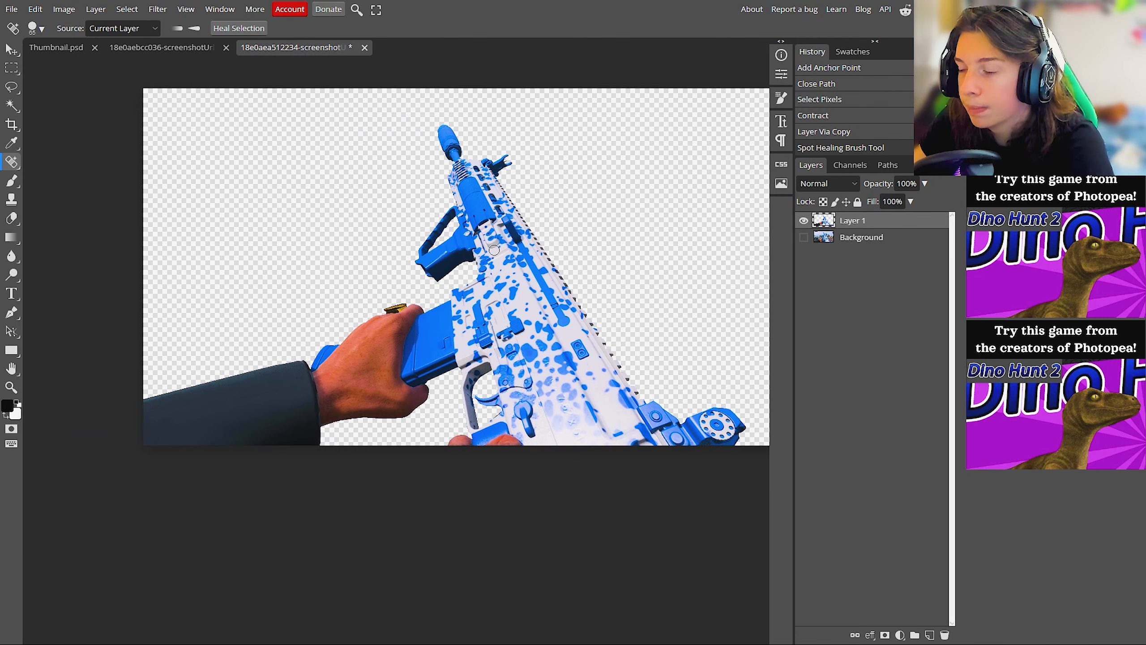
scroll(491, 256, right, 2)
scroll(490, 255, left, 1)
Step: Copy the cut-out gun and arm layer into the Thumbnail.psd document with the Move tool
click(12, 49)
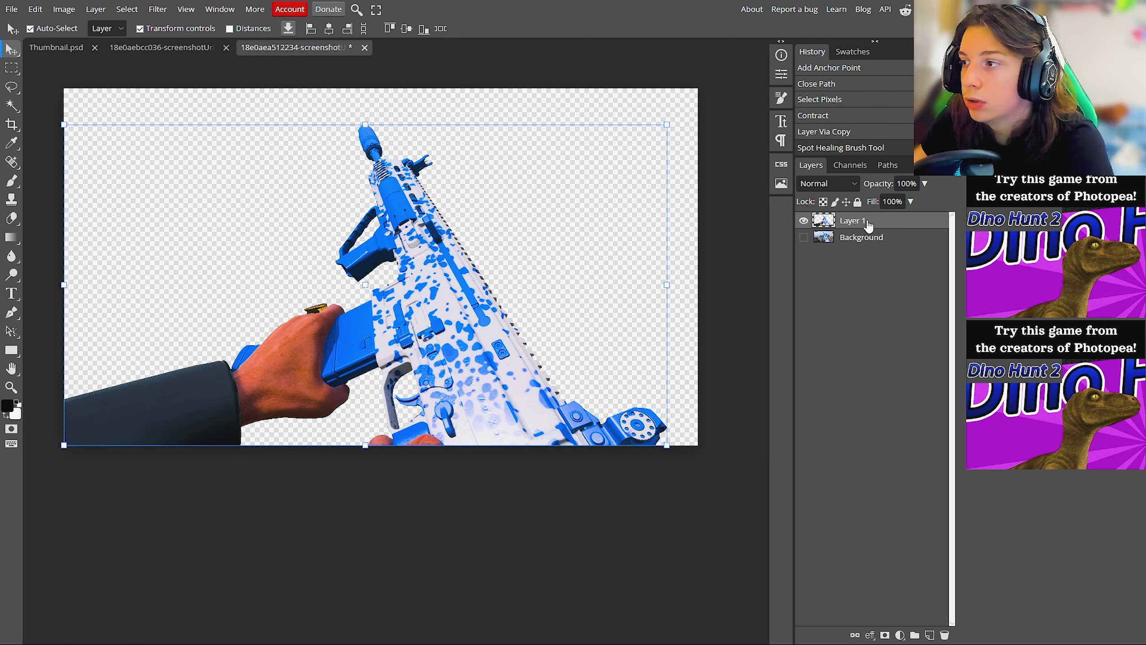
drag(868, 225, 75, 46)
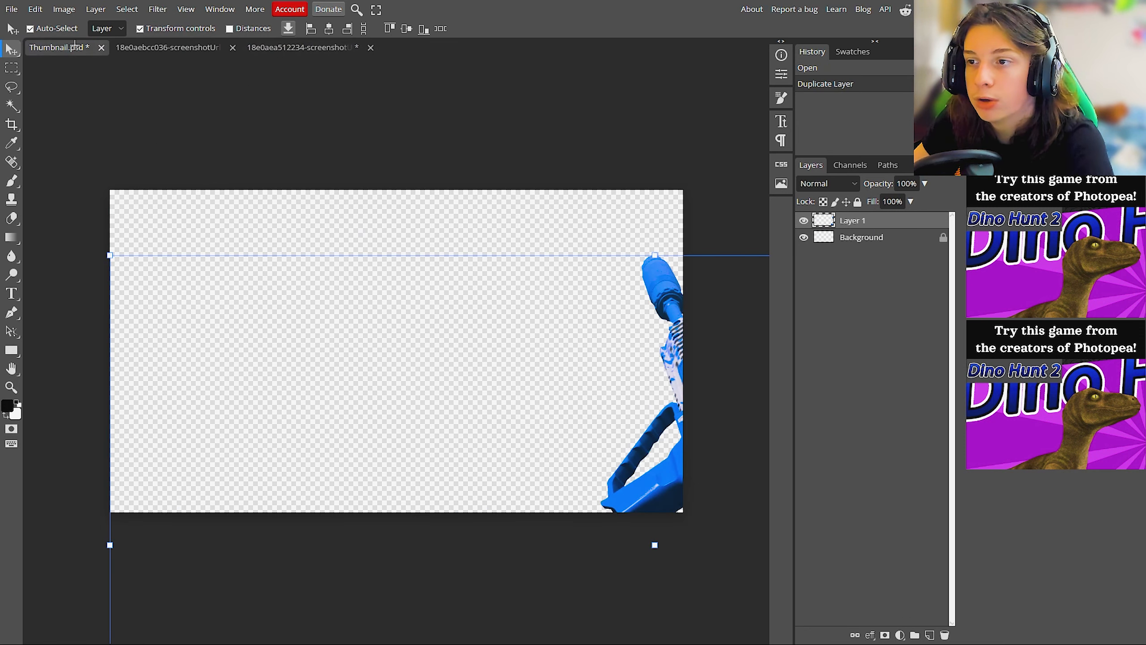
scroll(619, 351, down, 5)
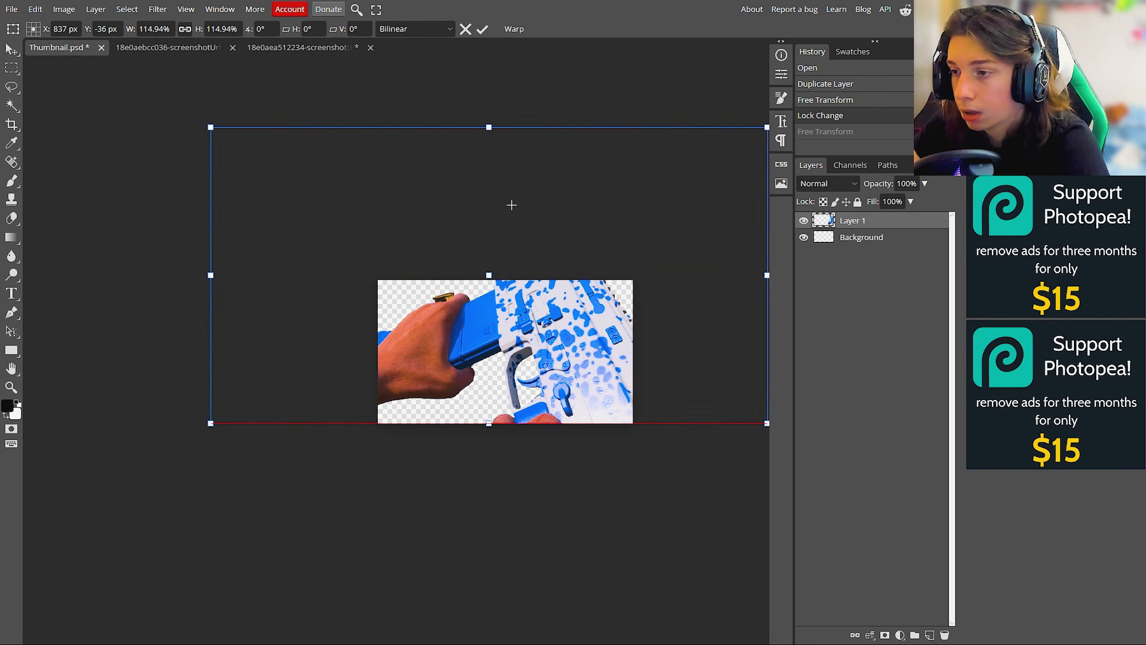
Step: Centre the gun and arm layer on the thumbnail canvas at X 960 px, Y 540 px and scale it proportionally to 55.64%
drag(511, 206, 527, 209)
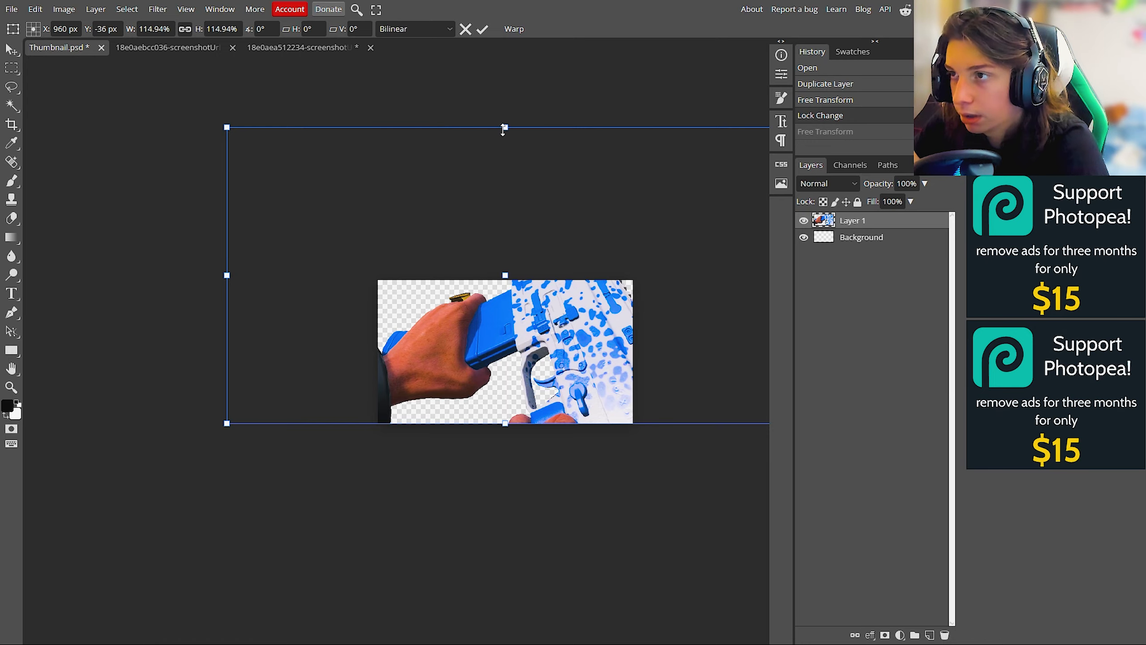
drag(503, 129, 497, 278)
scroll(530, 328, up, 5)
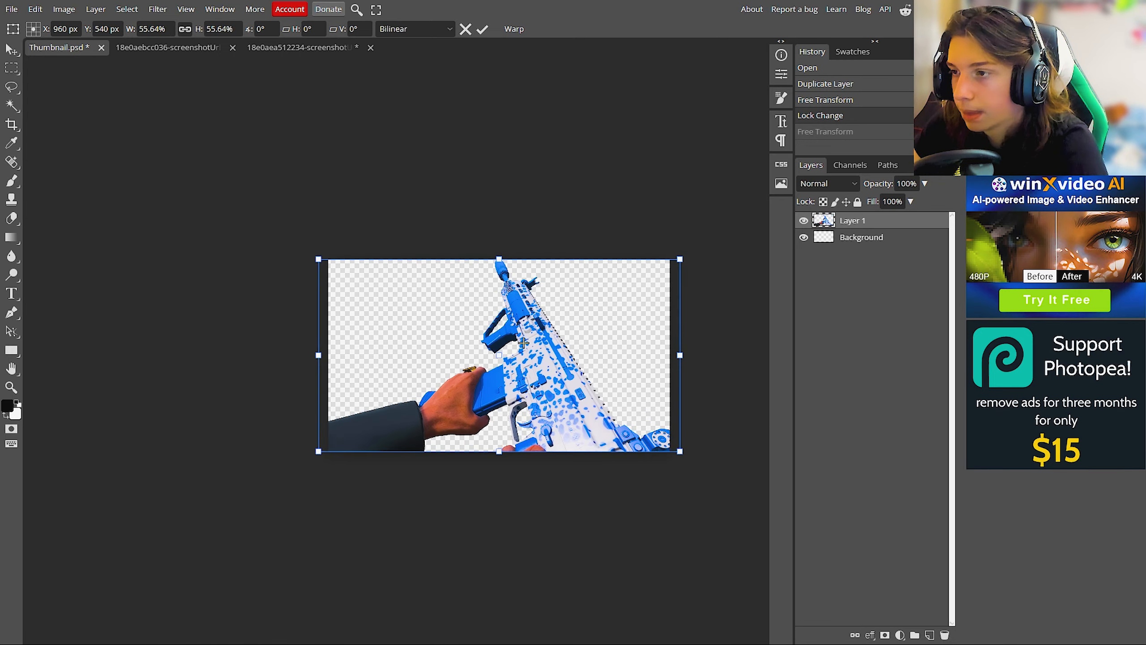
scroll(526, 338, up, 1)
scroll(523, 335, right, 2)
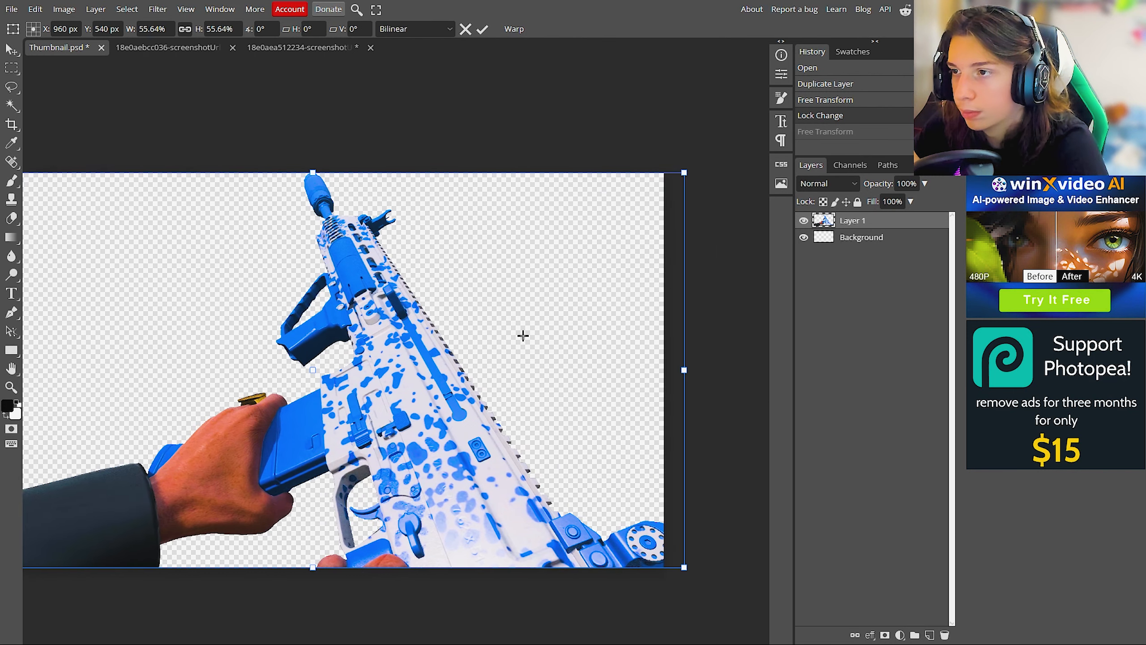
scroll(523, 335, left, 1)
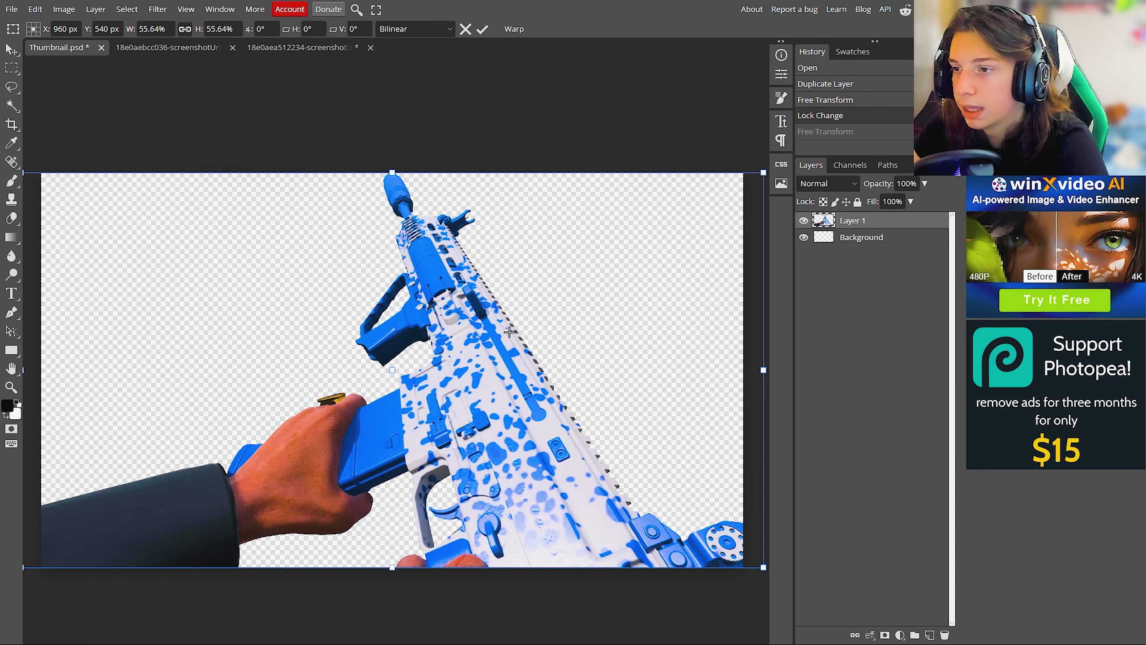
scroll(510, 331, down, 1)
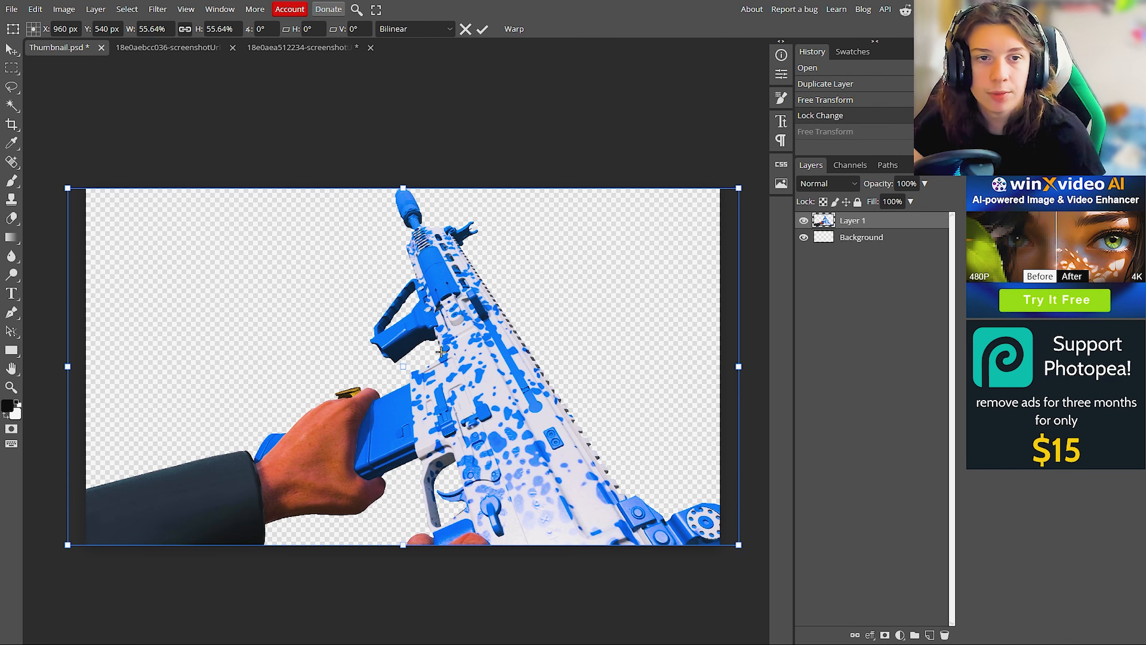
Step: Leave full-screen mode and open callofdutymaps.com in a separate browser tab
click(375, 9)
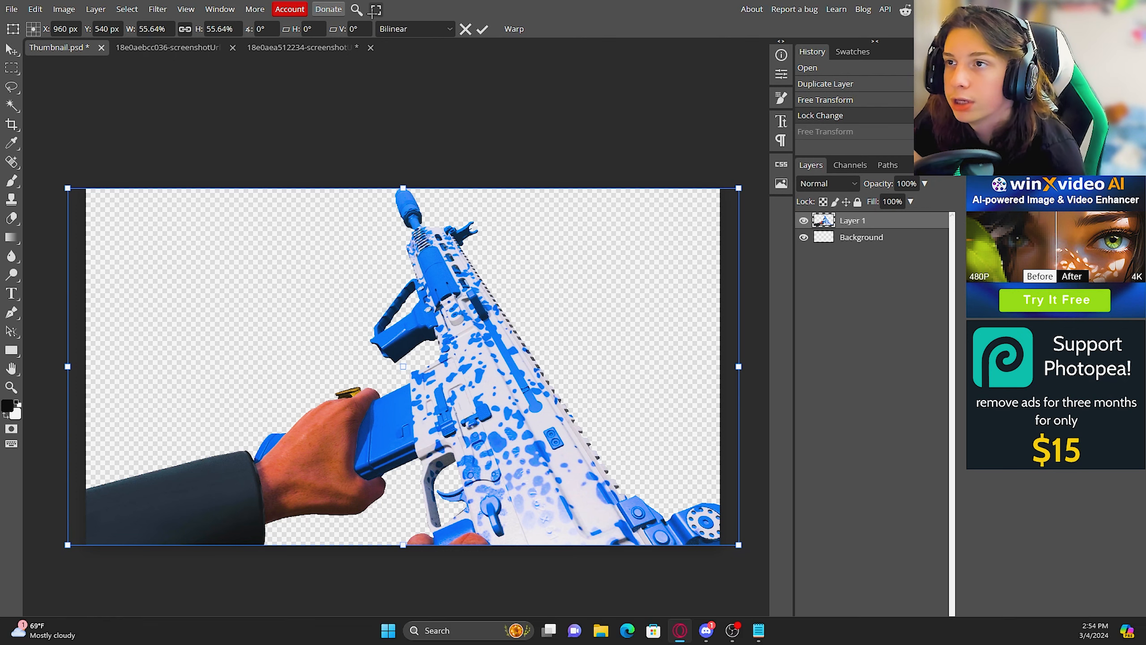
click(177, 9)
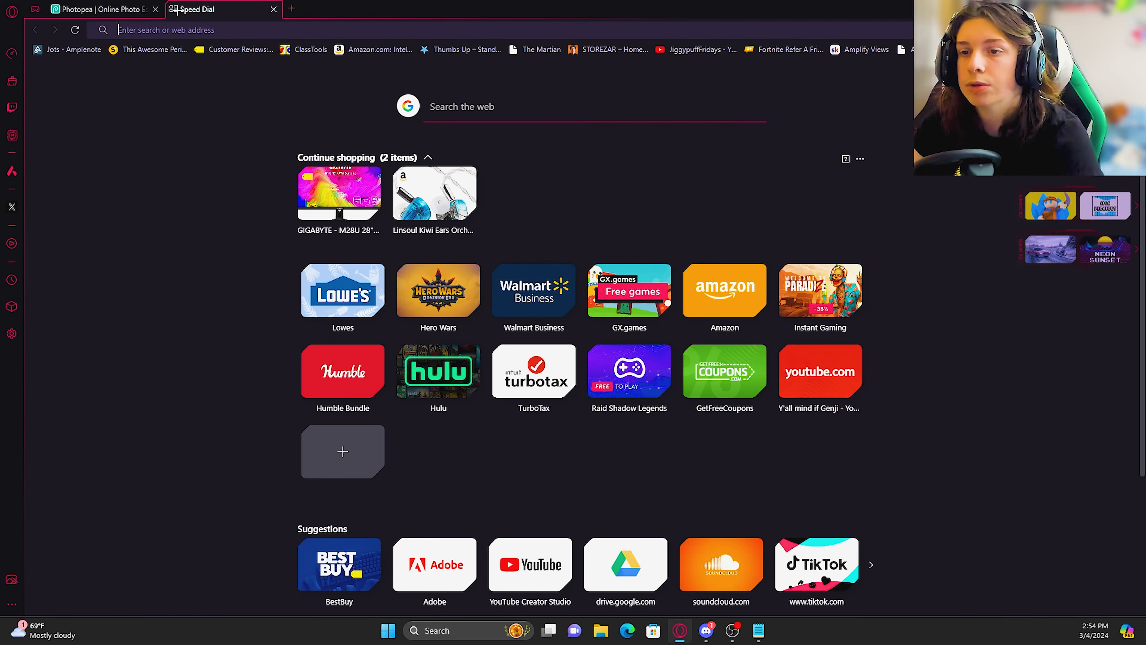
text(callofdutymaps.com)
key(Return)
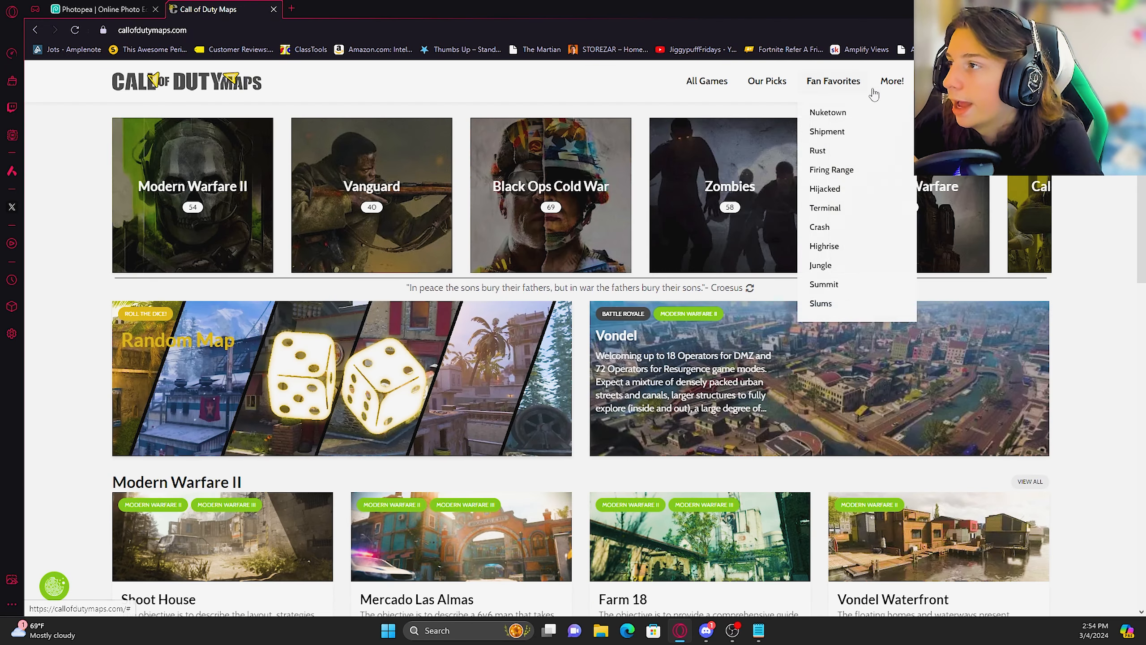
Step: Open the Battle Royale map list and go to the Fortune's Keep page
mouse_move(896, 81)
click(898, 106)
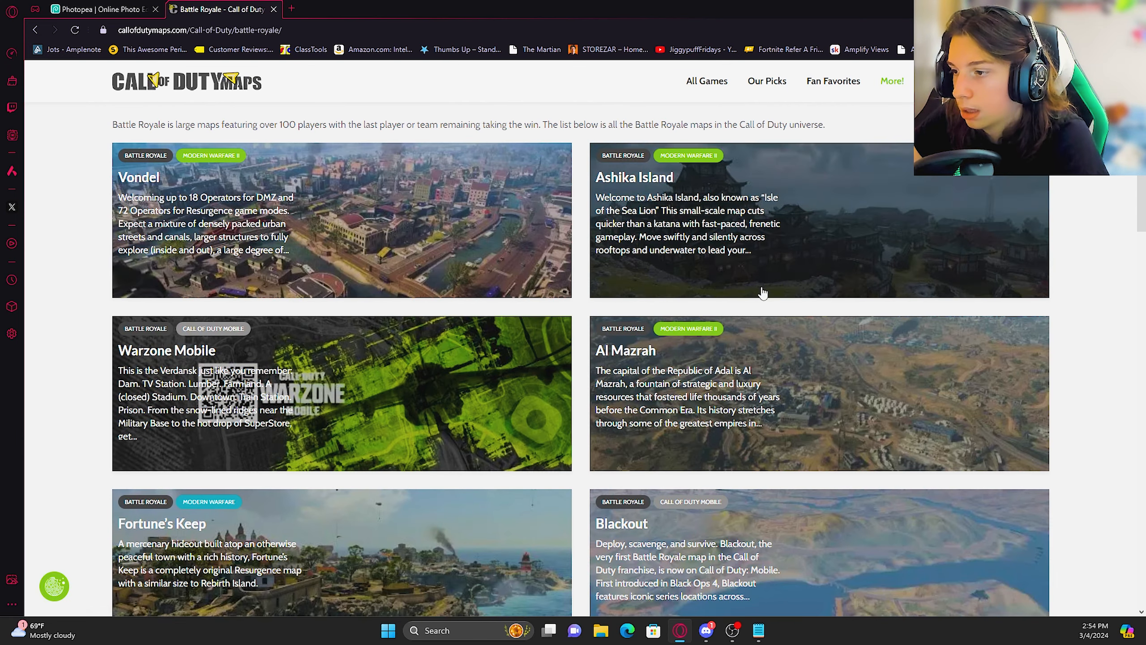
click(389, 542)
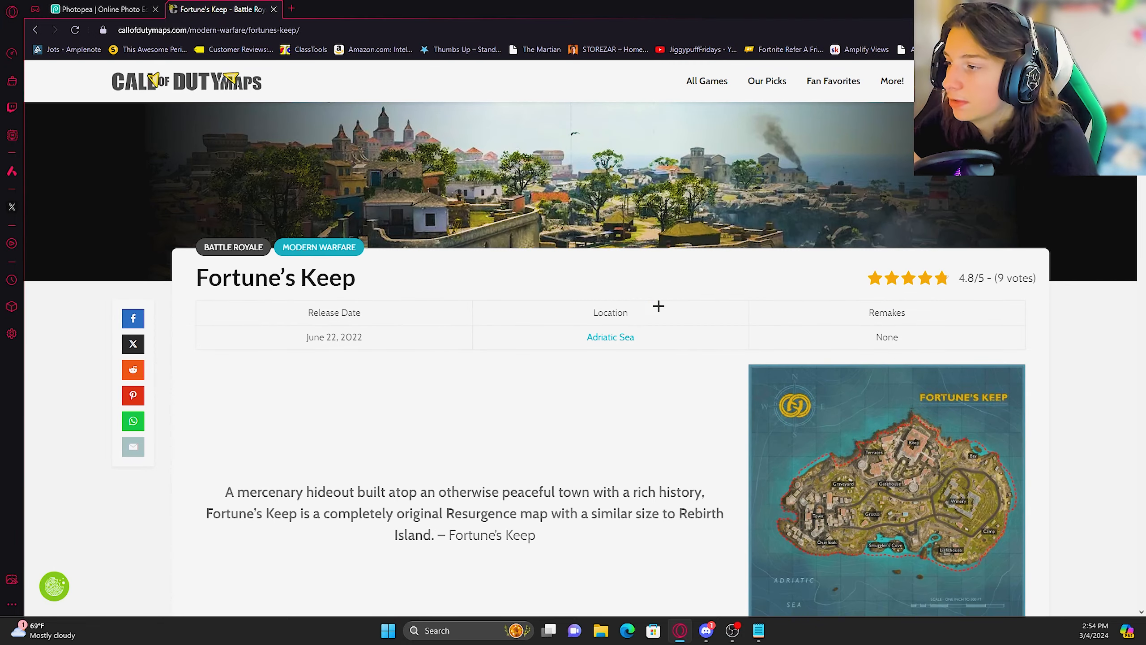
Step: Enlarge the gallery image of the coastal tent camp with the smoking hilltop buildings and copy it
scroll(658, 297, down, 8)
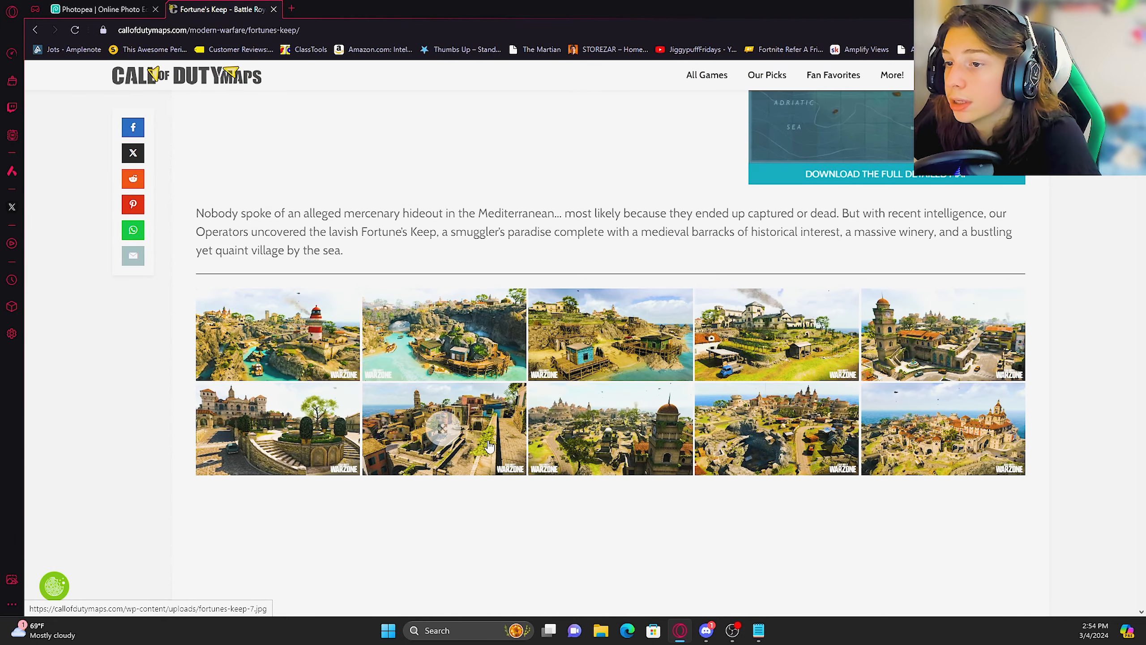
scroll(1125, 435, down, 1)
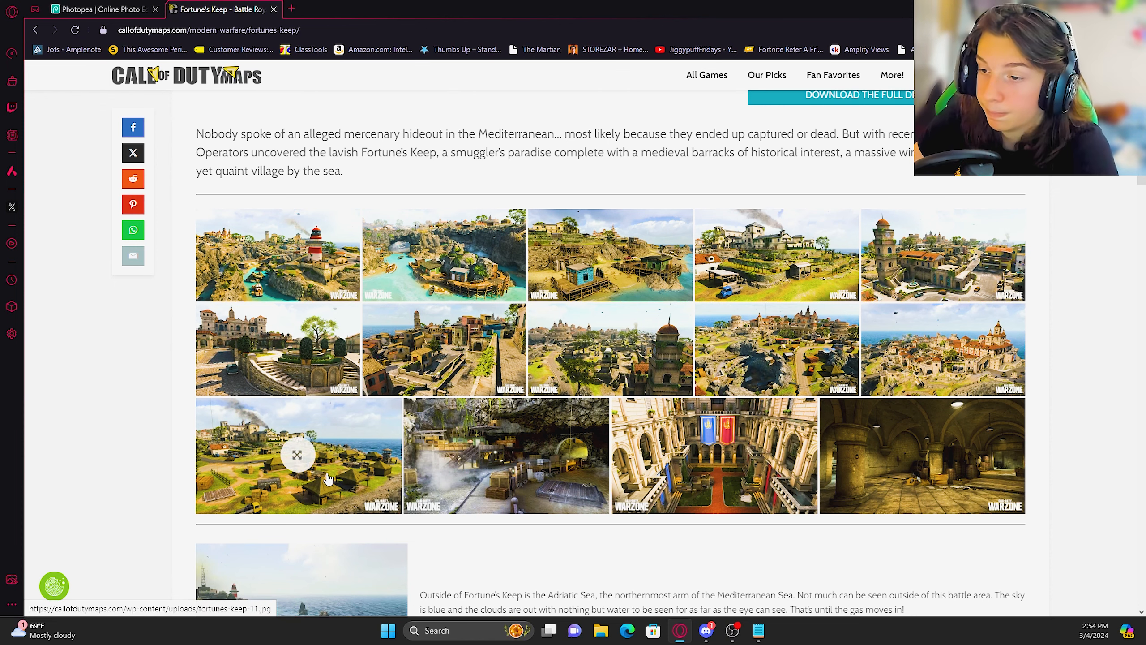
click(298, 455)
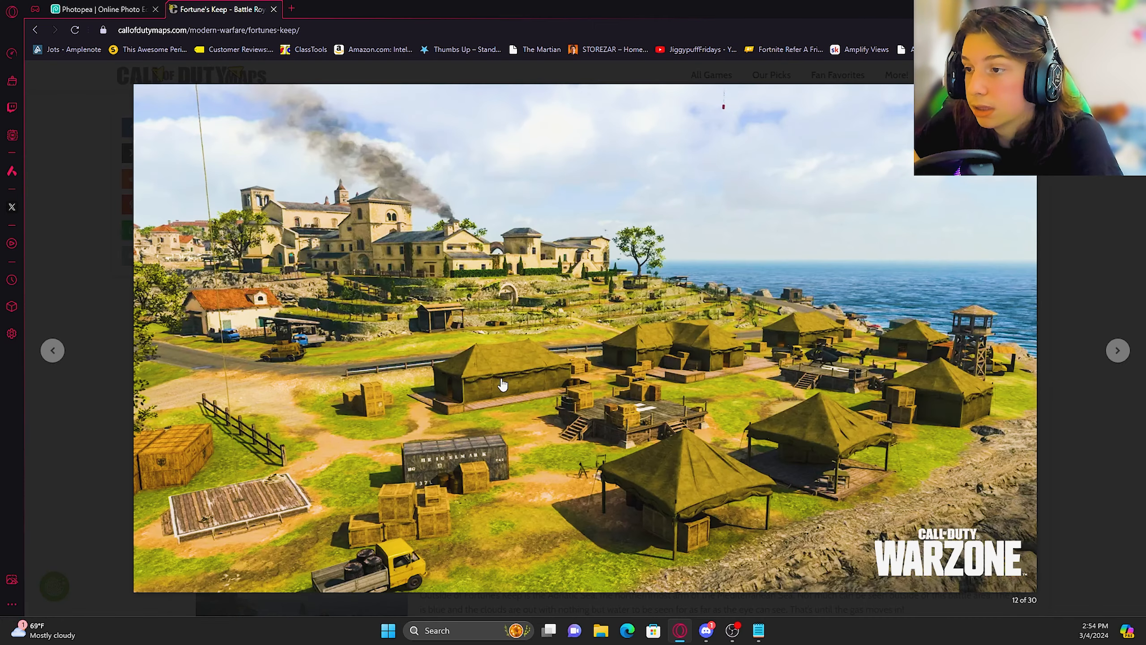
right_click(546, 361)
click(564, 400)
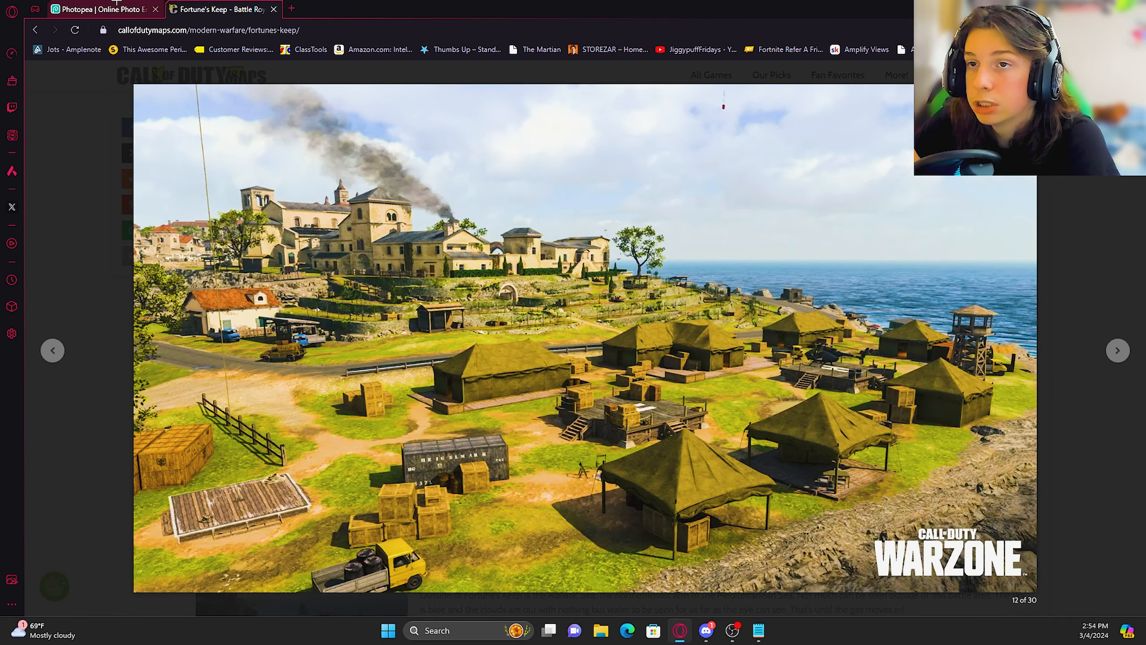
Step: Switch back to Photopea, paste the copied map image into the thumbnail and place its layer below the gun and arm layer
click(131, 10)
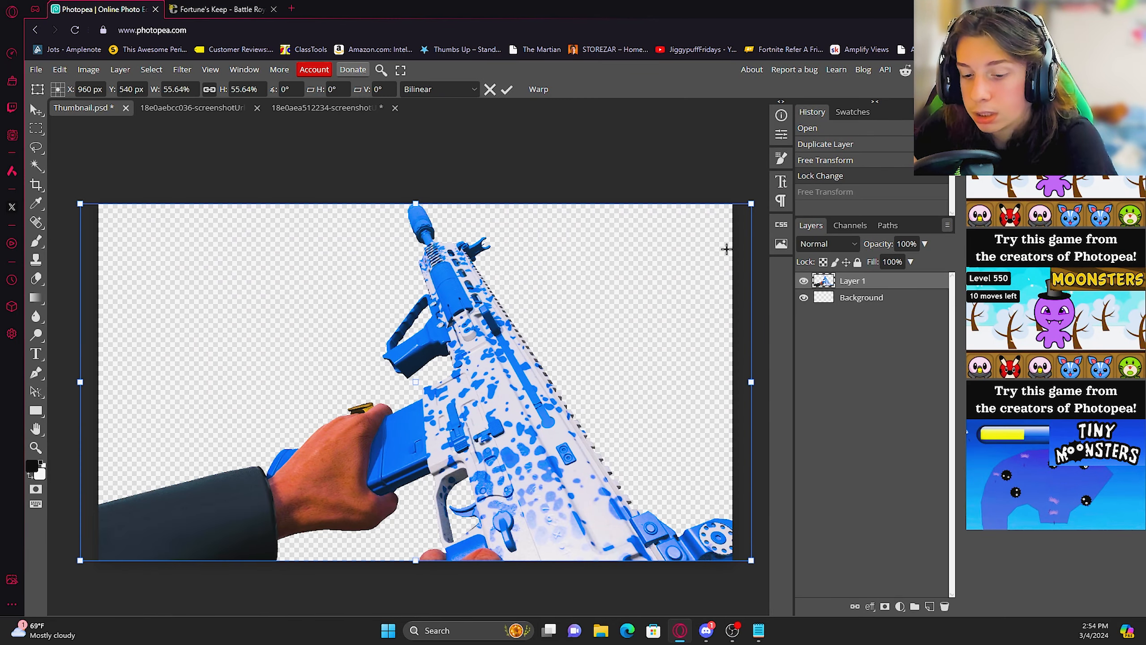
key(ctrl+v)
click(190, 98)
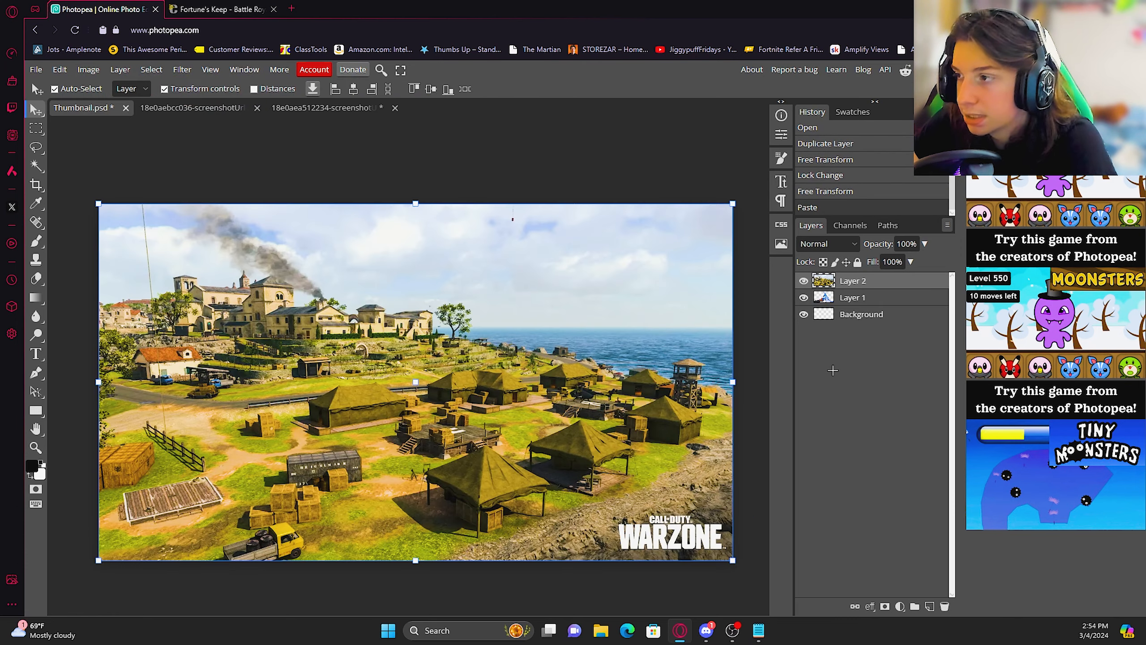
drag(847, 290, 855, 310)
Step: Delete the empty Background layer and enlarge the map image past the canvas edges to push its Warzone logo out of the frame
click(857, 316)
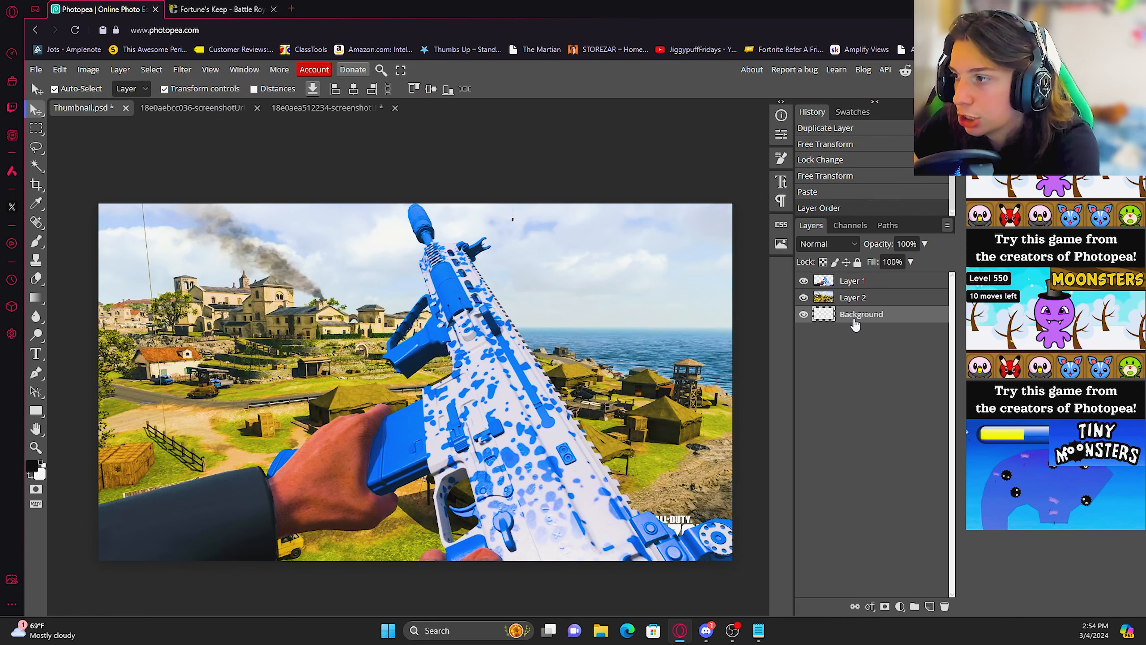
key(Delete)
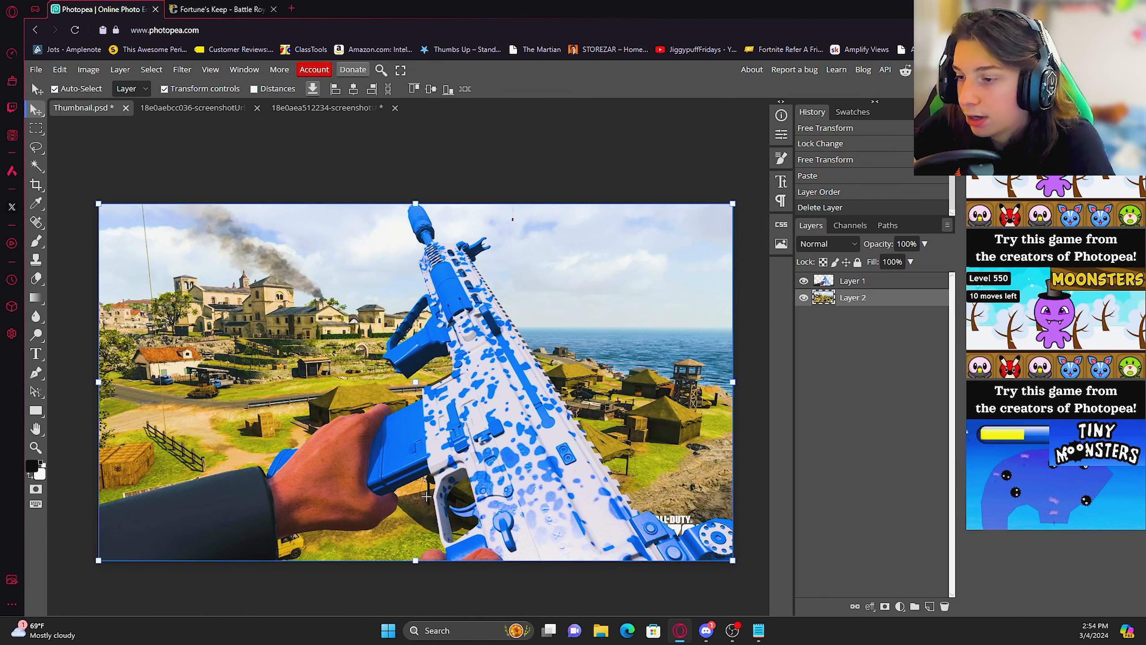
drag(417, 562, 416, 614)
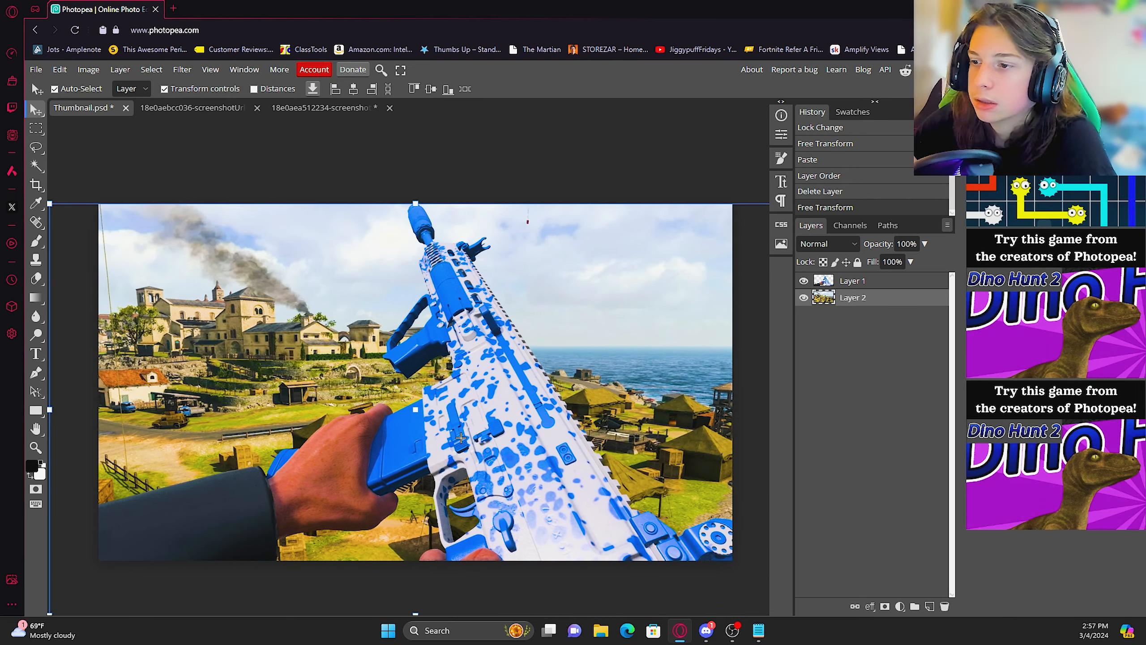
scroll(490, 394, down, 2)
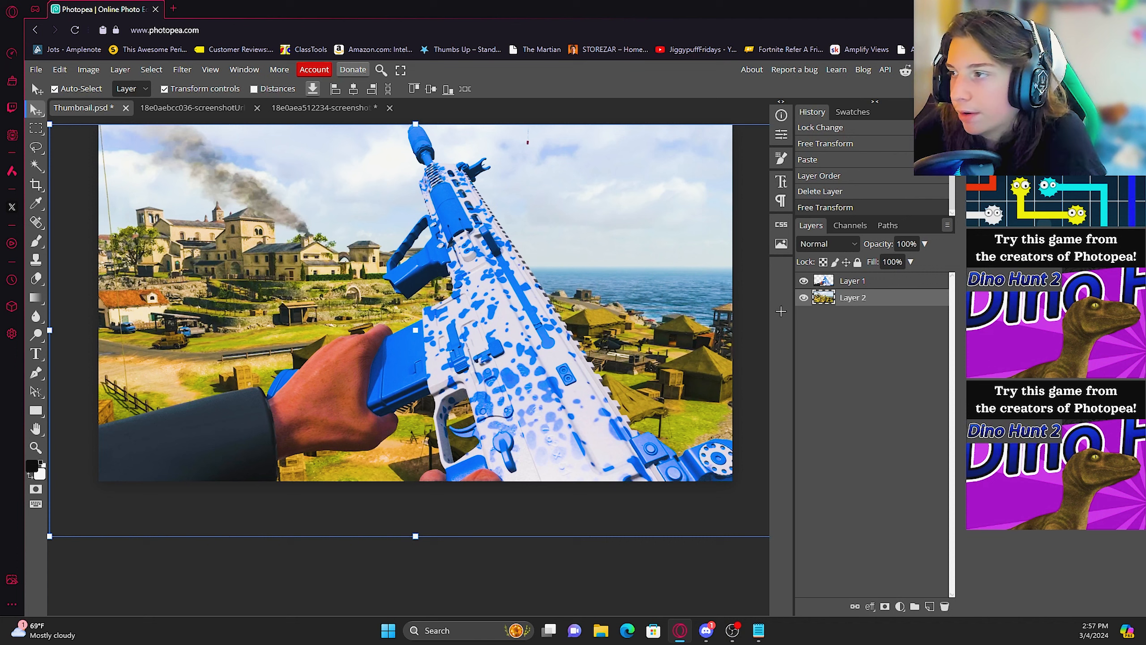
Step: Apply Smart Sharpen to the gun and arm layer with an amount of 150% and a radius of 1.4 px
click(872, 285)
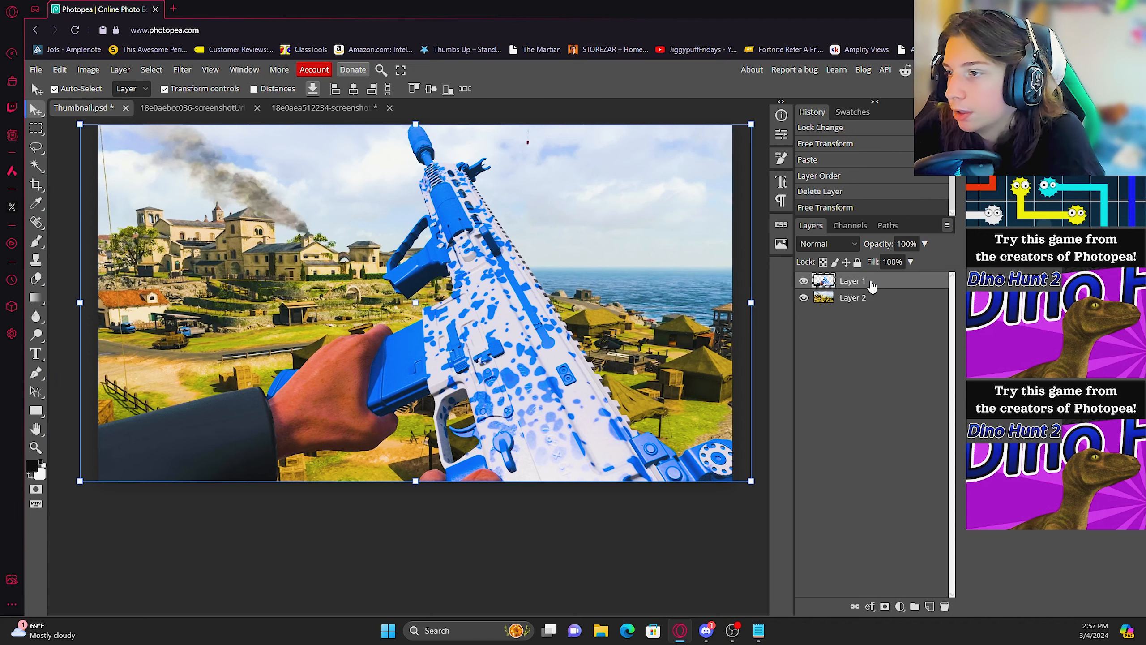
click(182, 69)
mouse_move(267, 336)
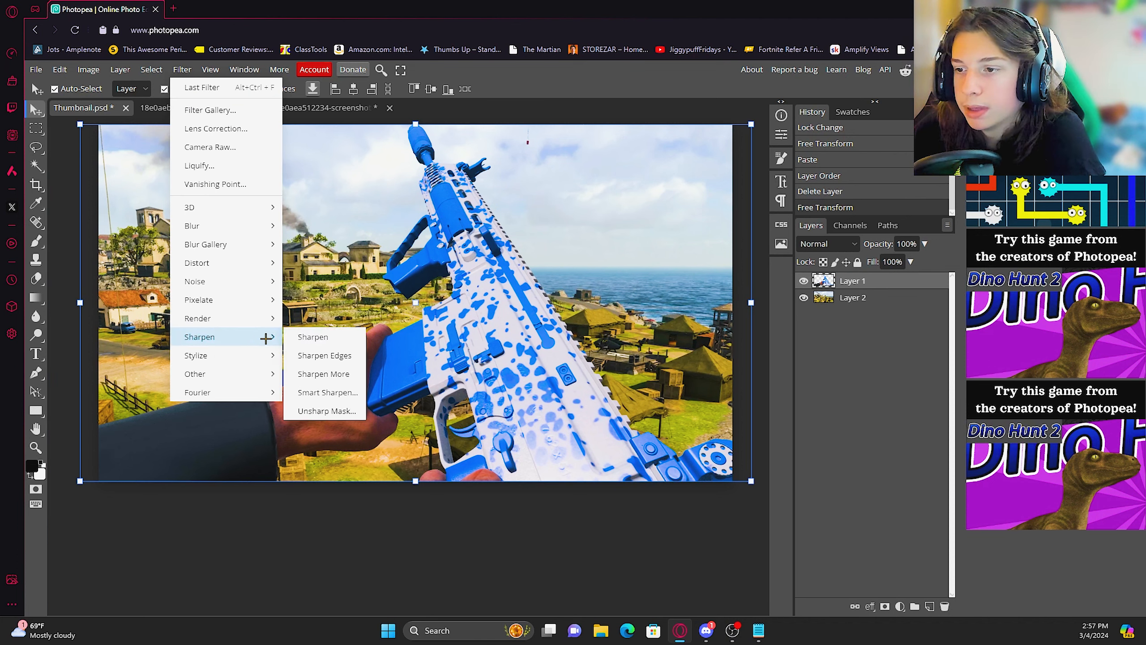
click(321, 391)
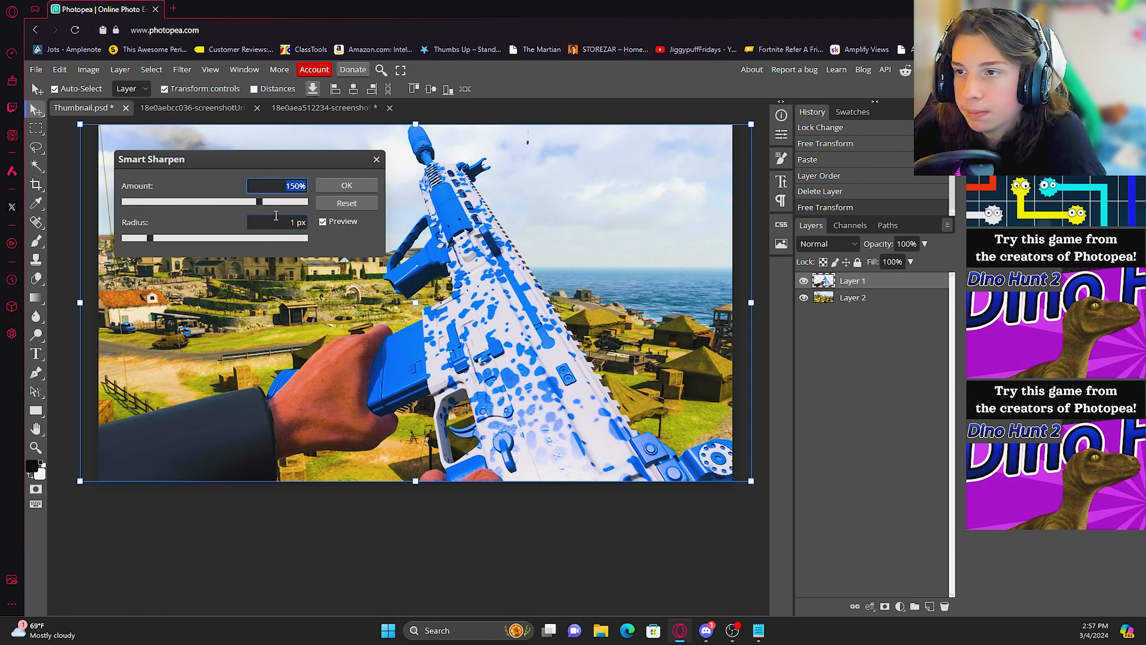
click(150, 238)
drag(149, 238, 159, 236)
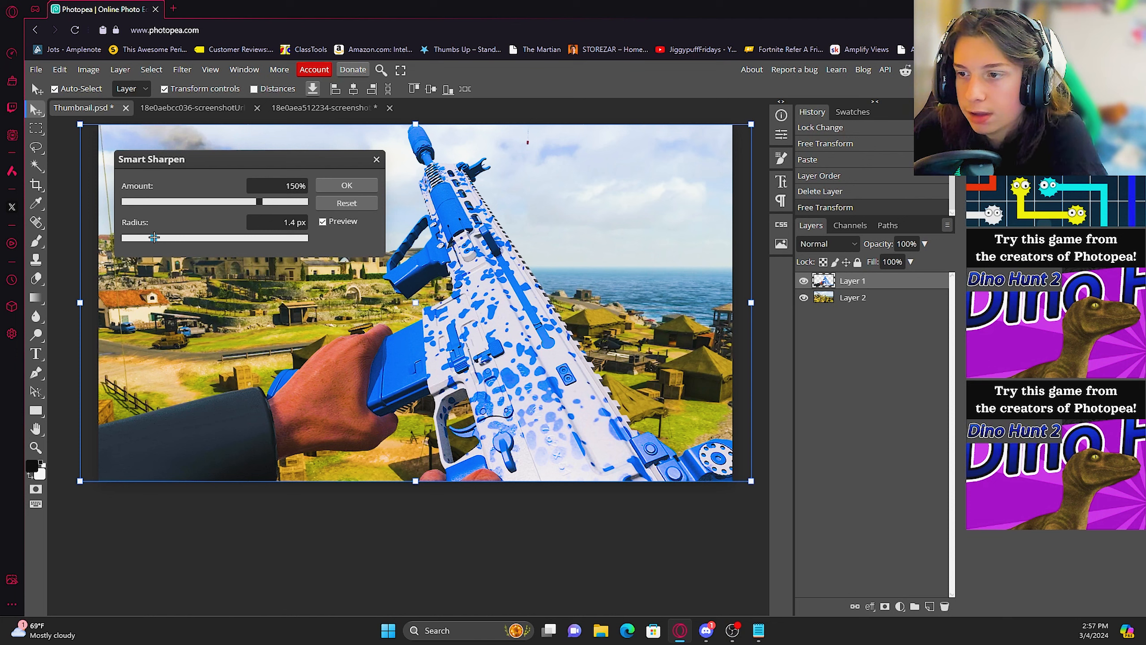
click(338, 185)
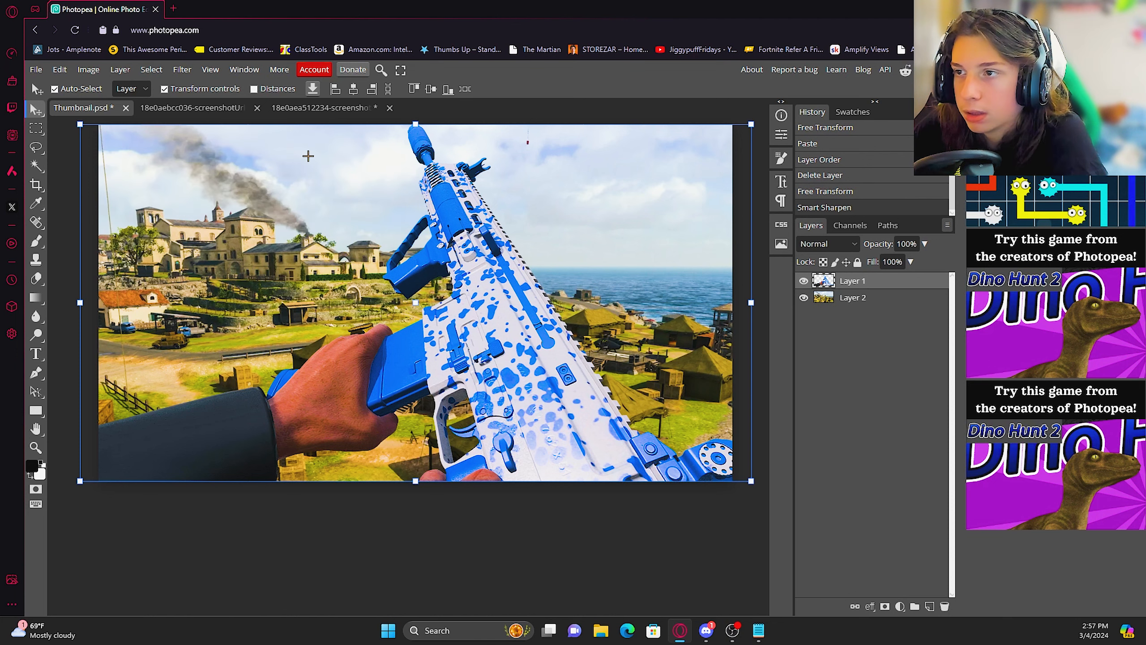
click(182, 69)
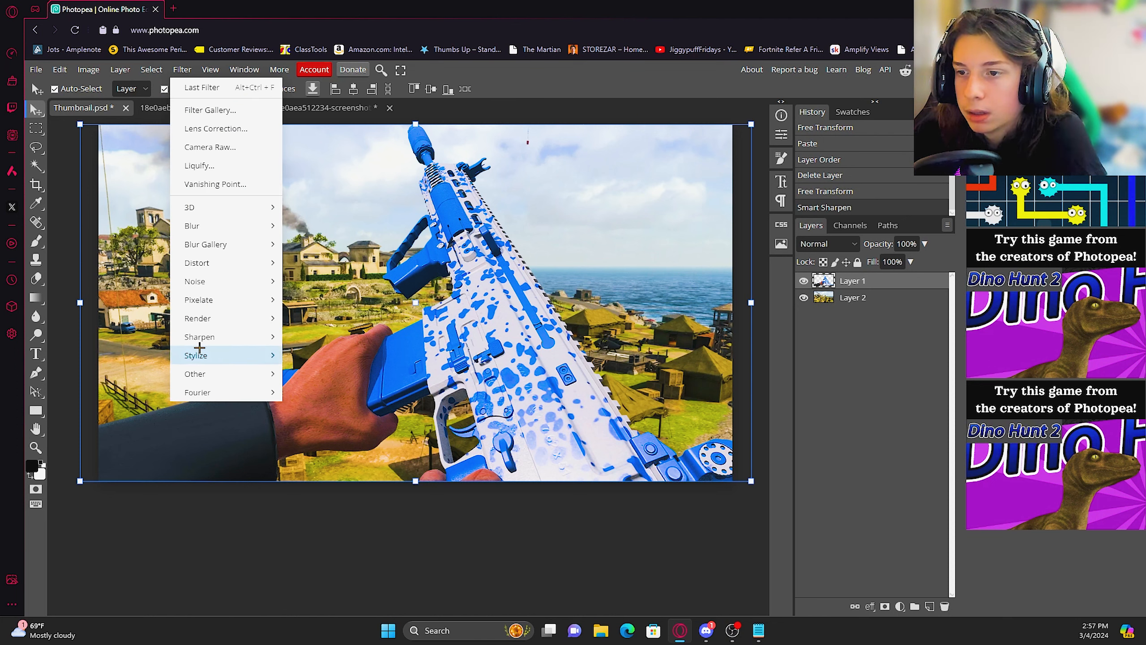
mouse_move(253, 336)
click(327, 406)
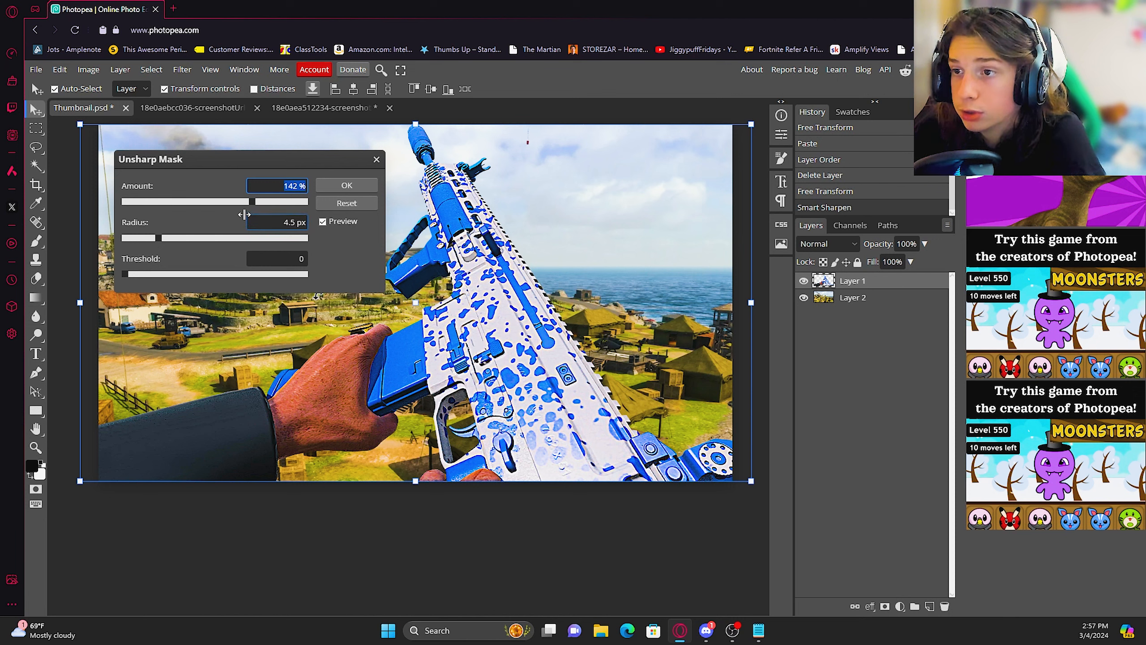
click(252, 202)
mouse_move(158, 237)
mouse_down()
mouse_move(131, 239)
mouse_move(140, 239)
mouse_up()
click(290, 218)
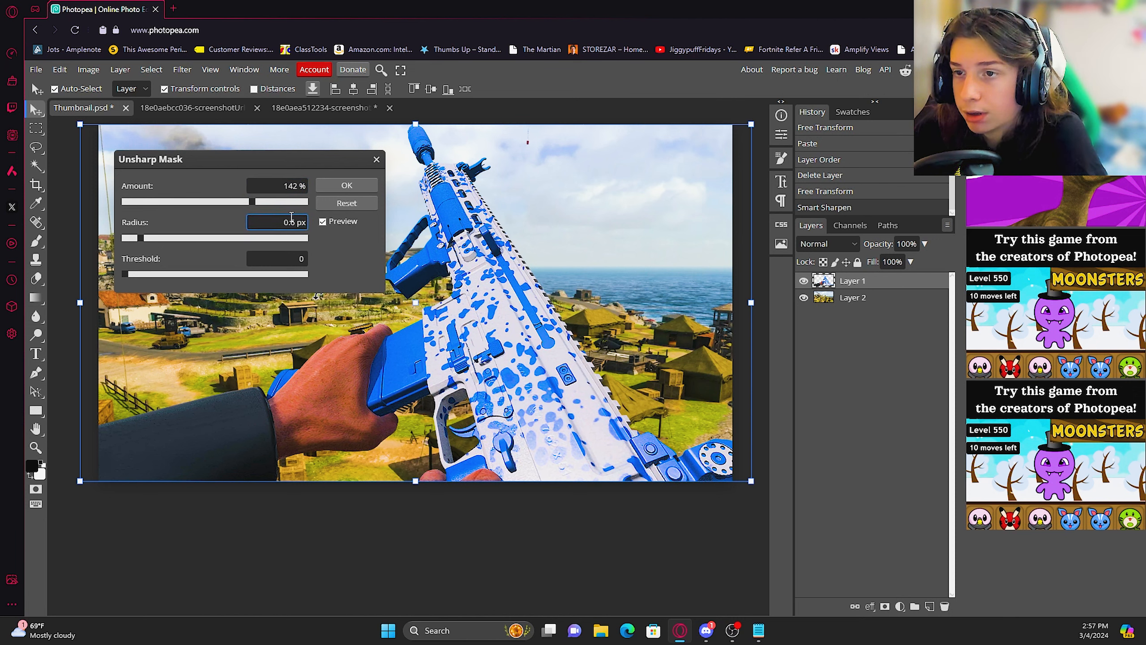
drag(296, 219, 239, 213)
text(1)
click(347, 256)
drag(303, 187, 241, 182)
text(1)
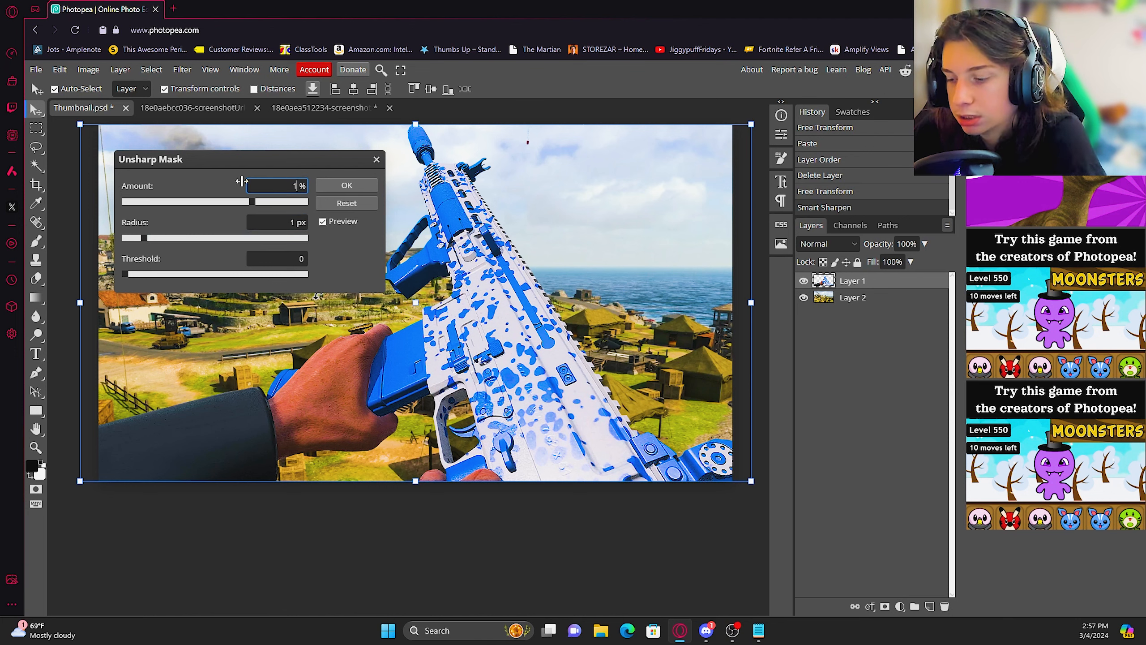
click(376, 159)
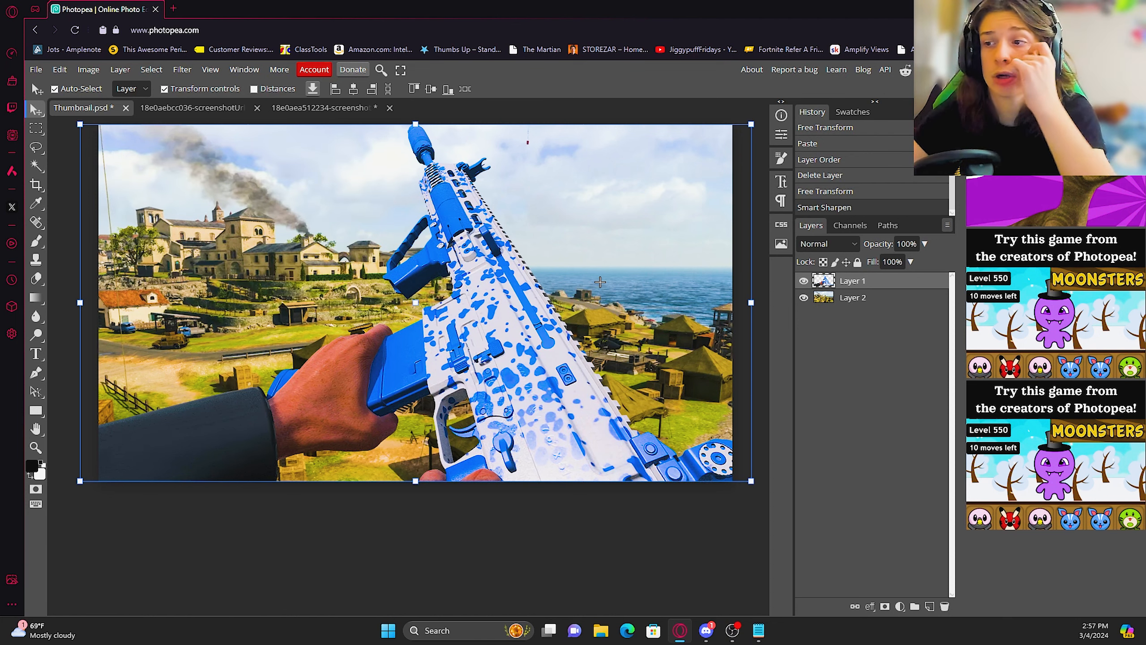
Step: Add a Drop Shadow layer style to the gun and arm layer with distance 0 px, size 17 px and opacity 100%
scroll(569, 334, up, 2)
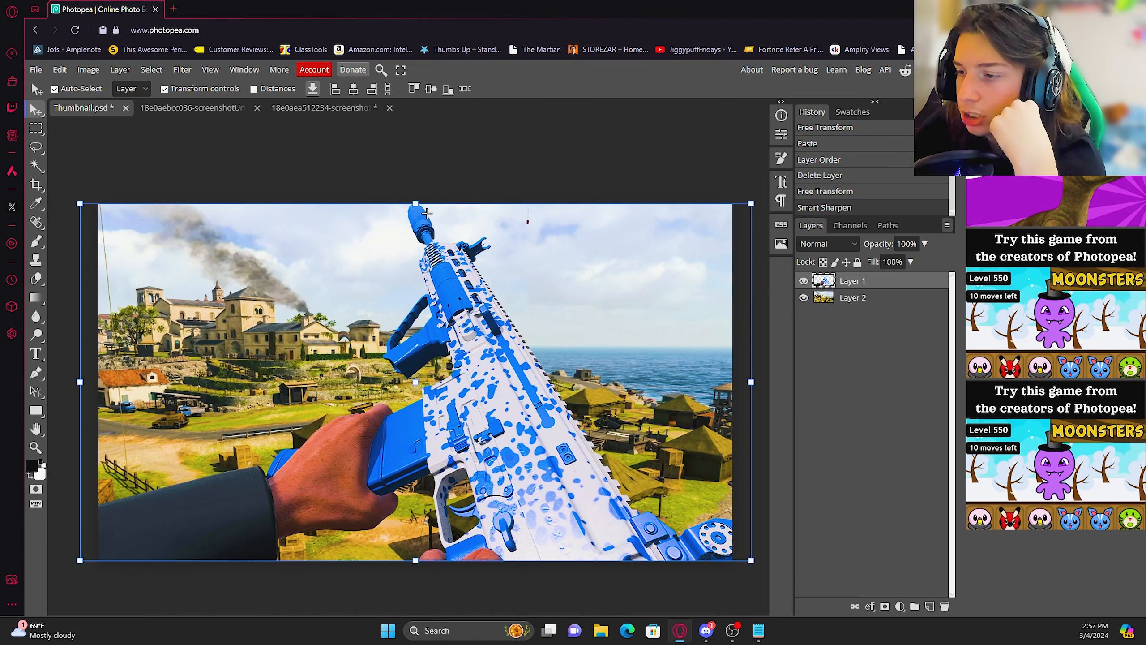
click(120, 69)
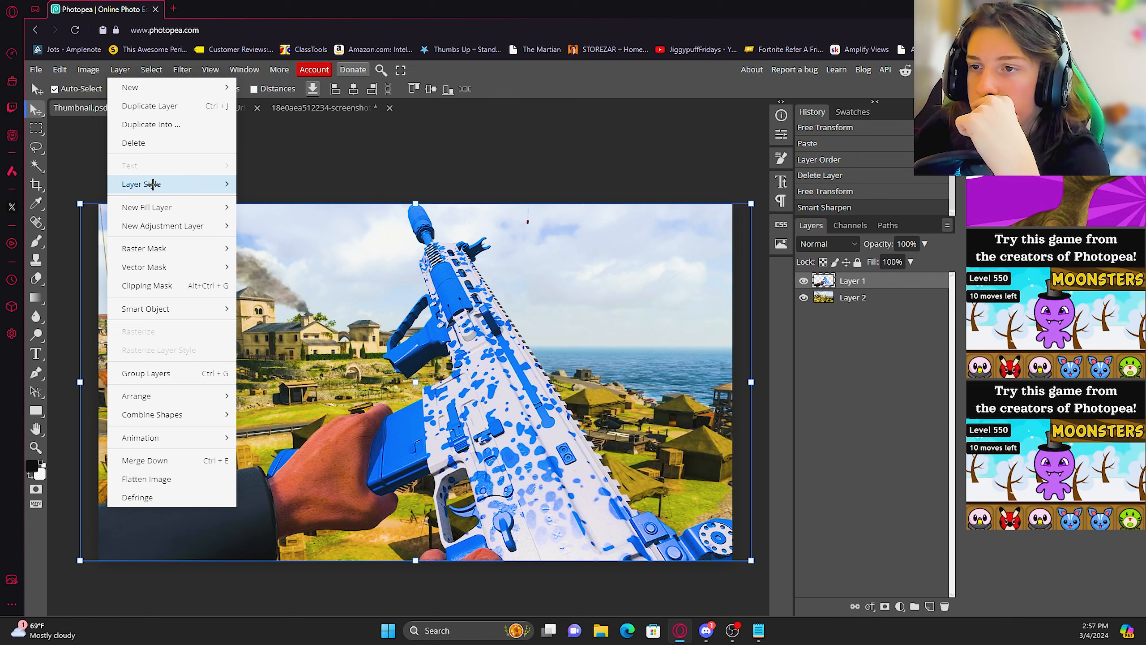
mouse_move(225, 182)
click(264, 183)
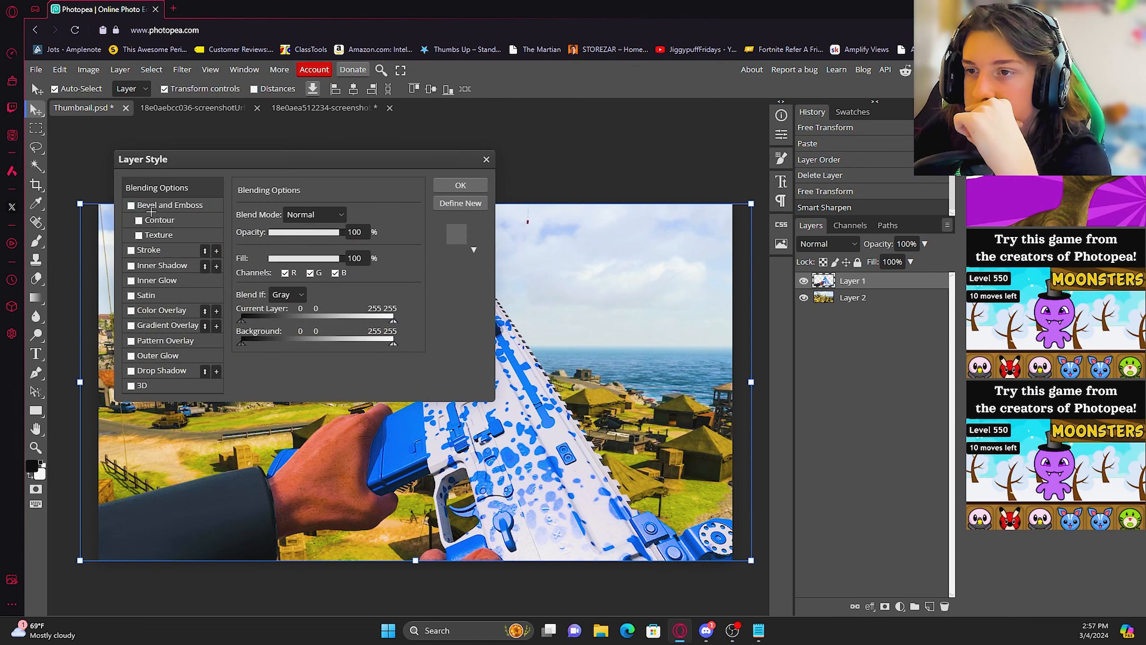
drag(196, 156, 744, 108)
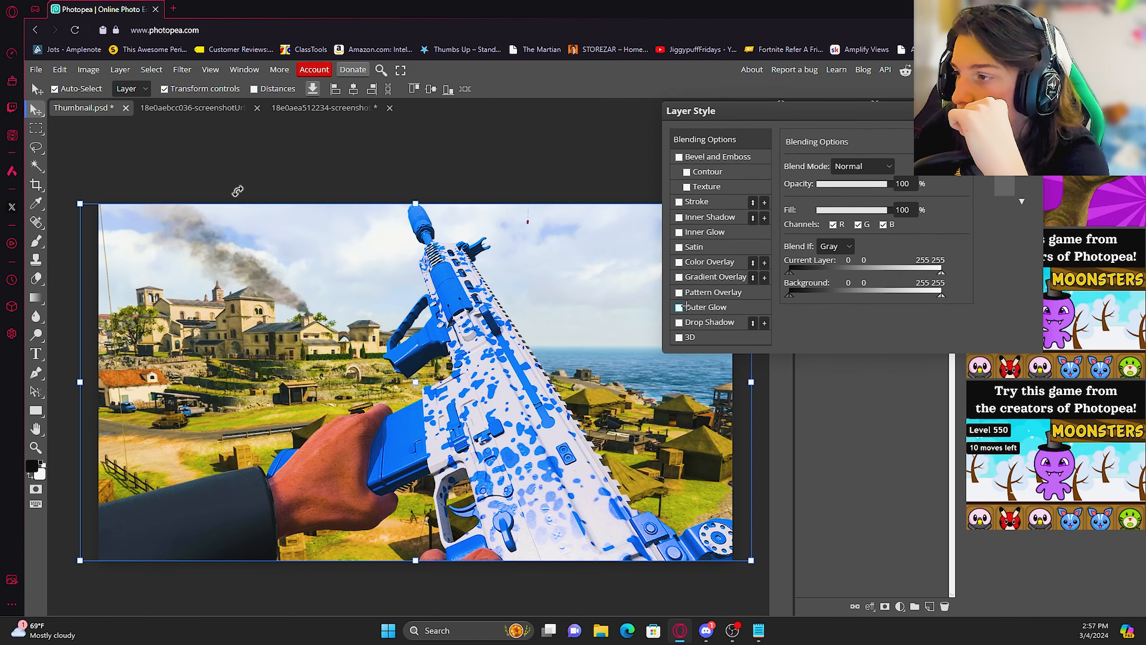
click(679, 322)
click(705, 323)
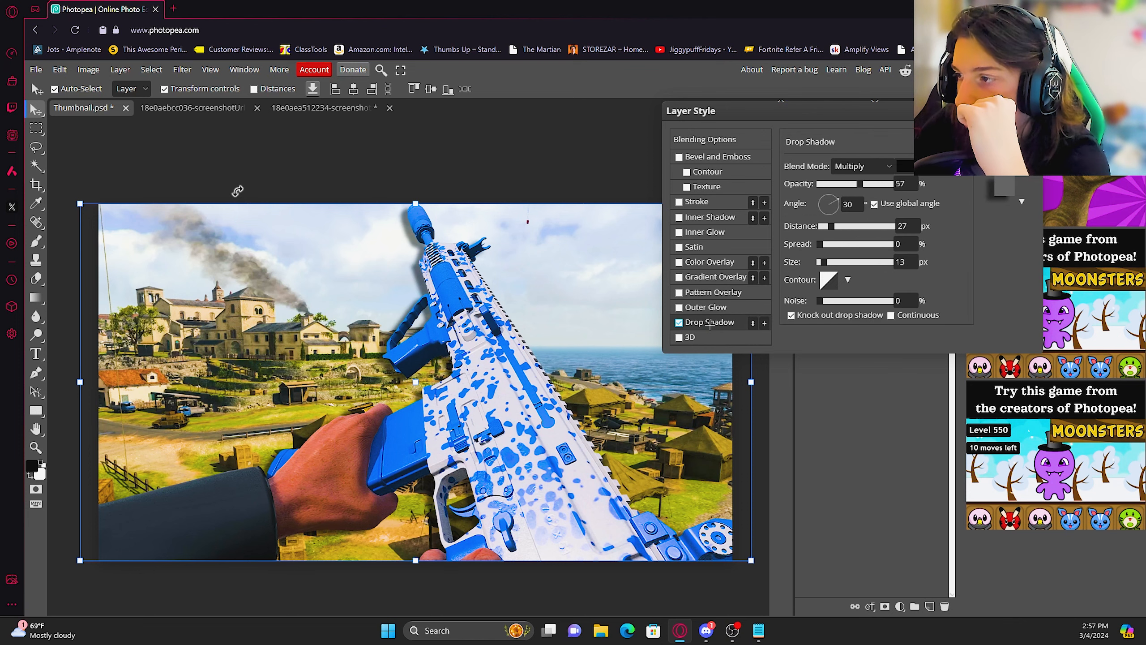
drag(830, 225, 733, 226)
drag(823, 264, 825, 262)
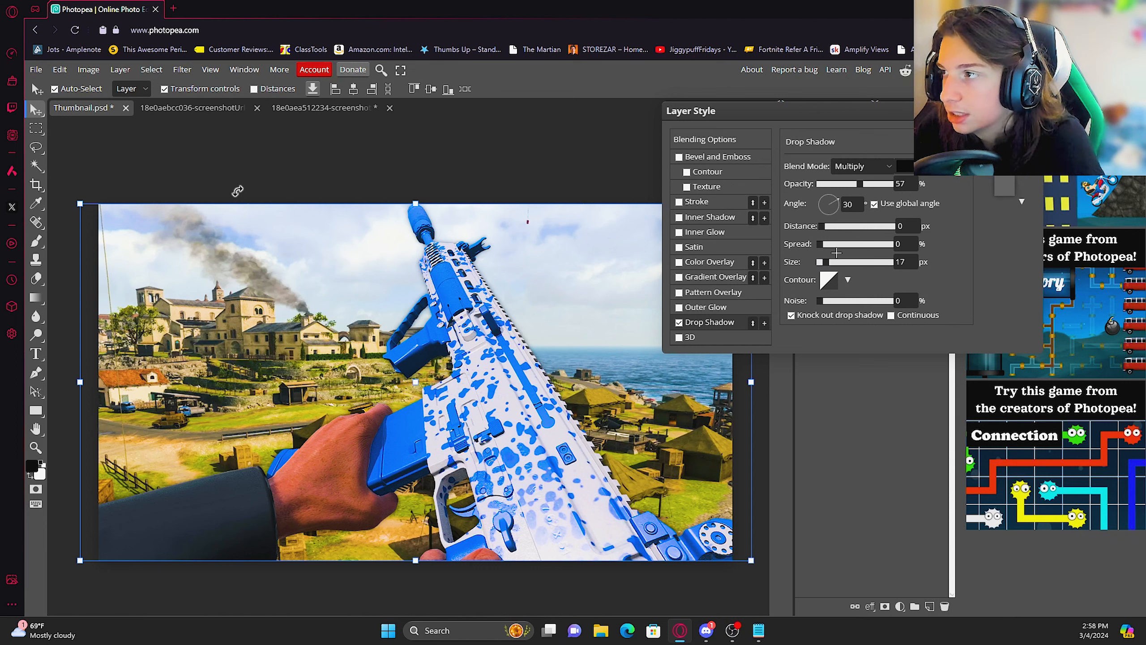
drag(860, 184, 973, 187)
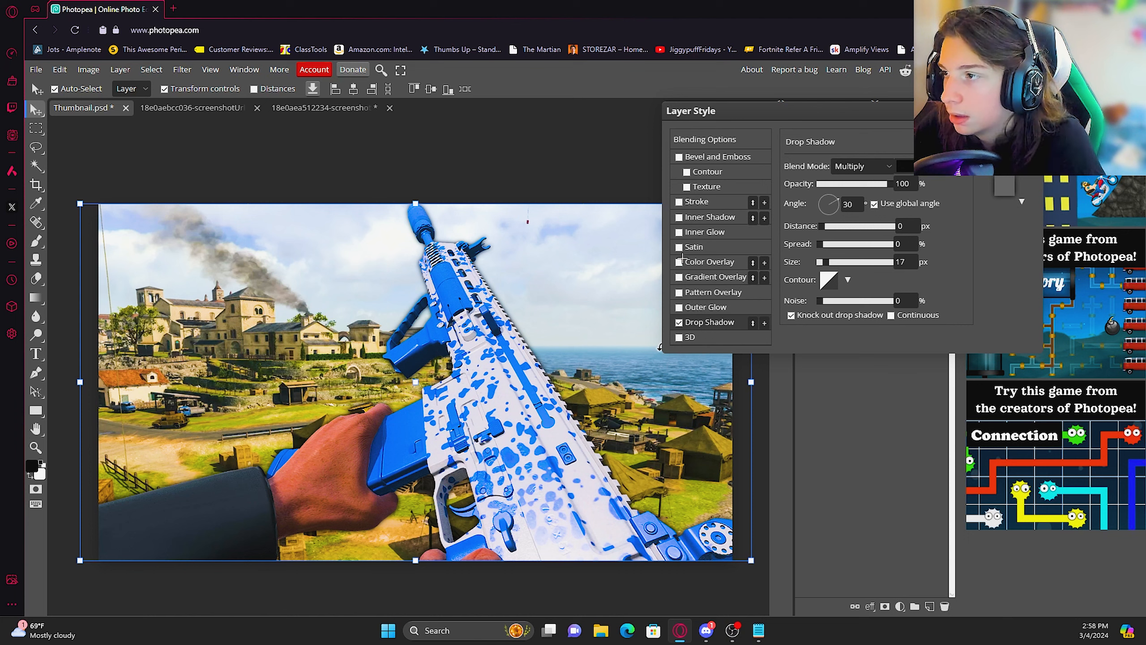
Step: Add a white Satin effect to the gun and arm layer with distance 0 px, size 200 px and opacity 100%
click(679, 248)
click(701, 246)
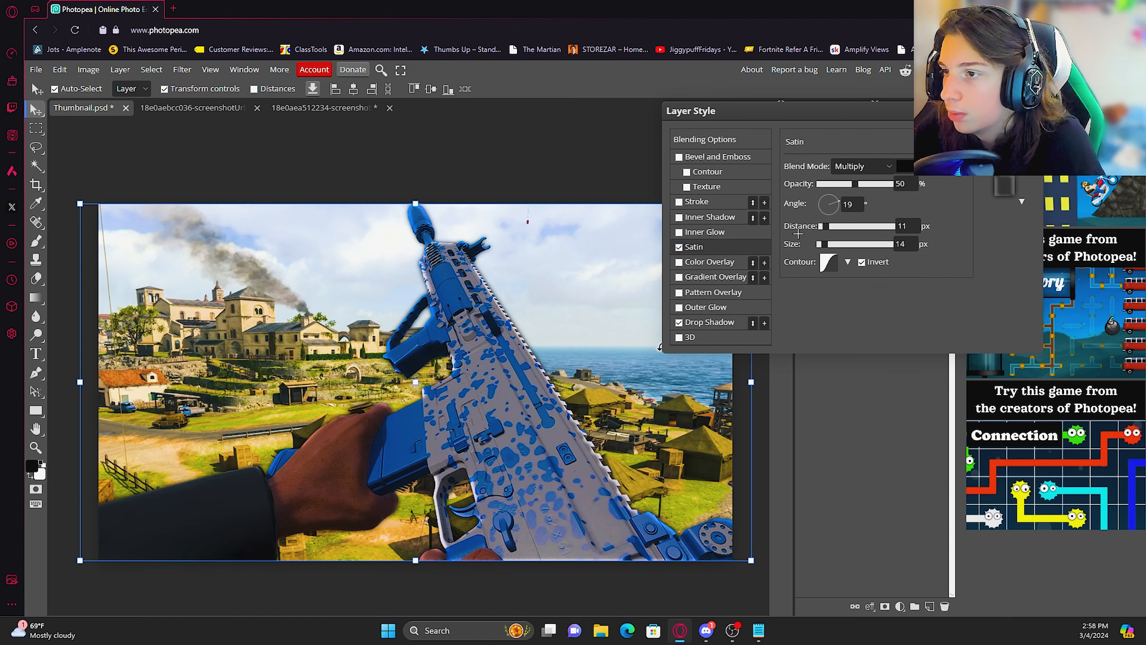
click(905, 167)
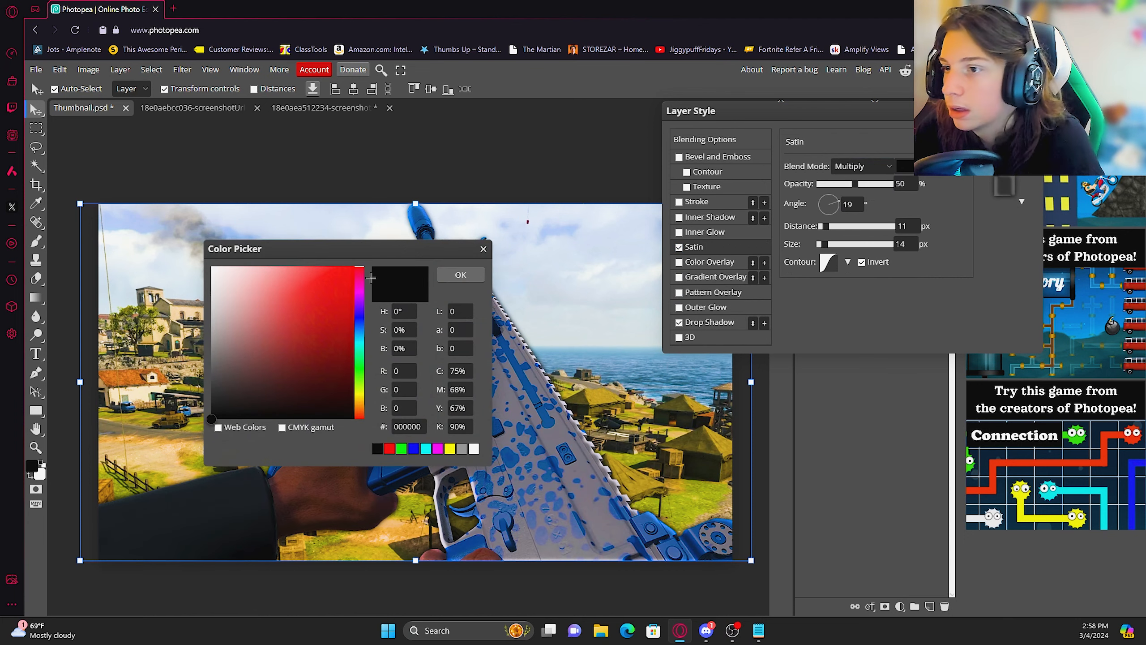
click(212, 266)
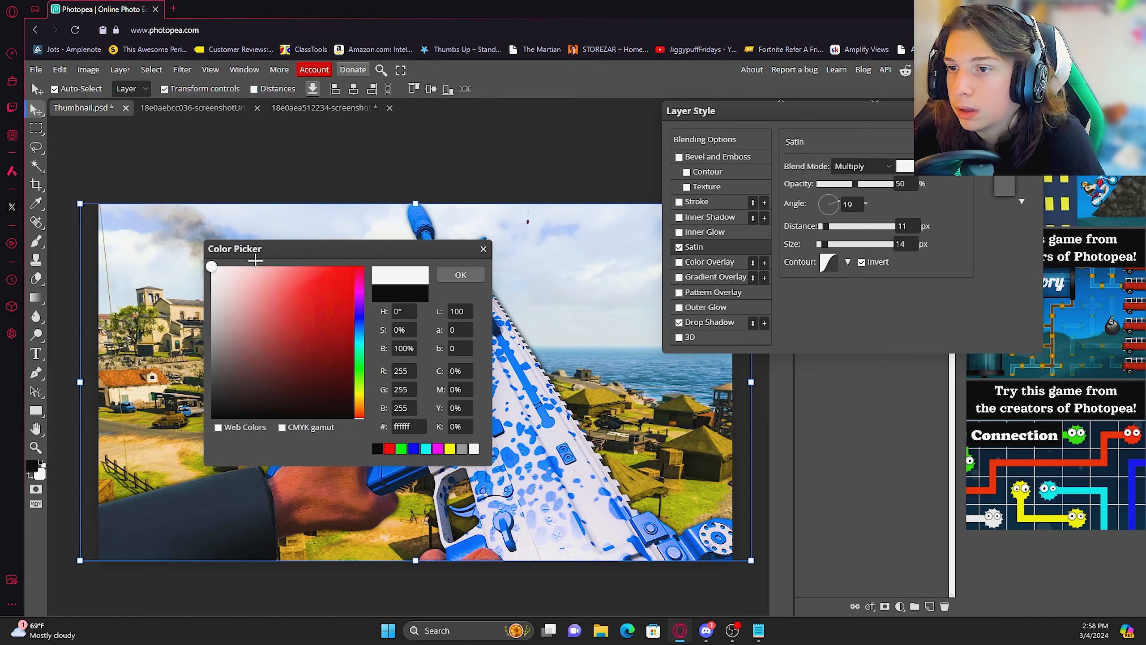
click(461, 274)
drag(828, 227, 935, 241)
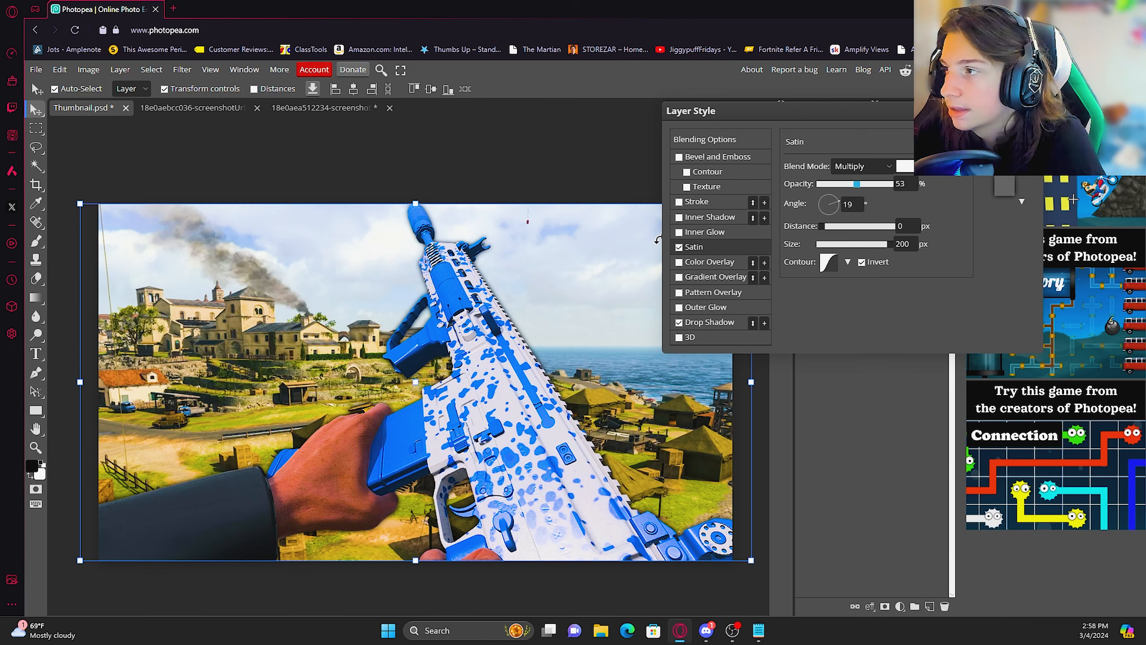
drag(857, 183, 1070, 199)
Step: Set the Satin effect's blend mode to Overlay and its opacity to 10%, comparing the gun with and without it
click(678, 248)
click(856, 167)
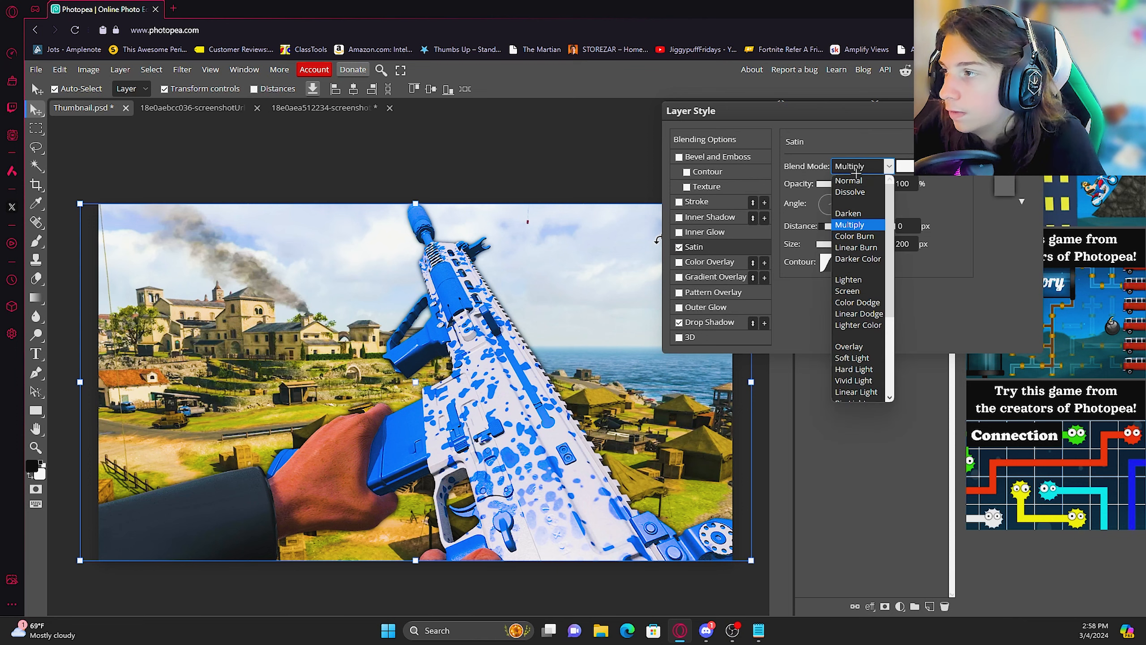
click(848, 346)
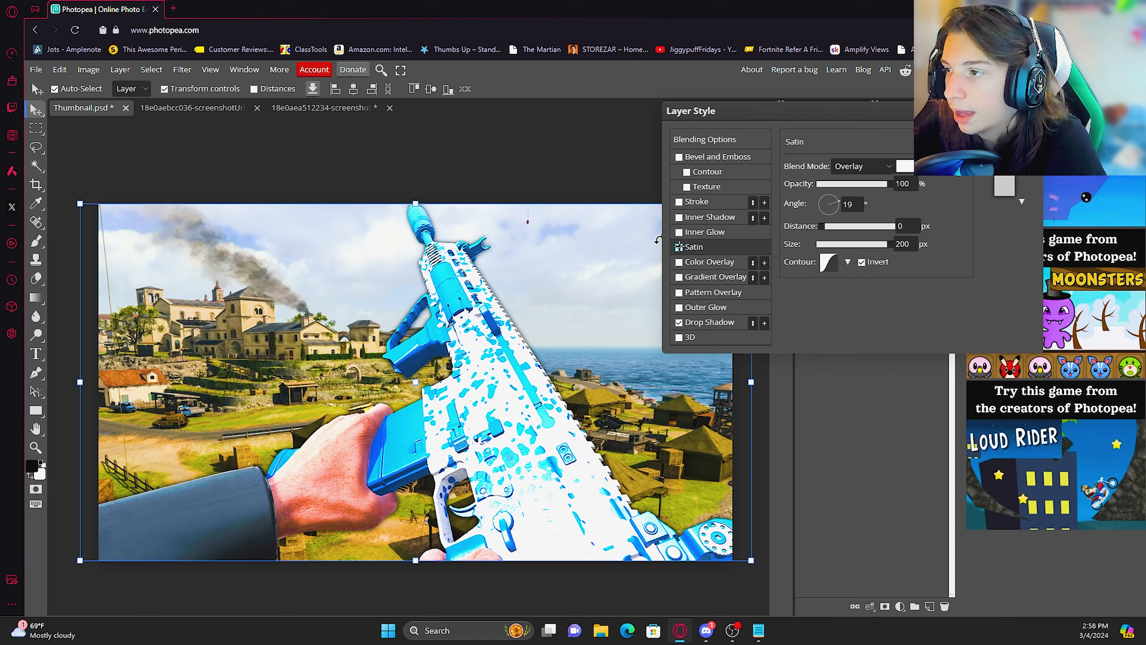
click(679, 248)
click(678, 247)
click(886, 184)
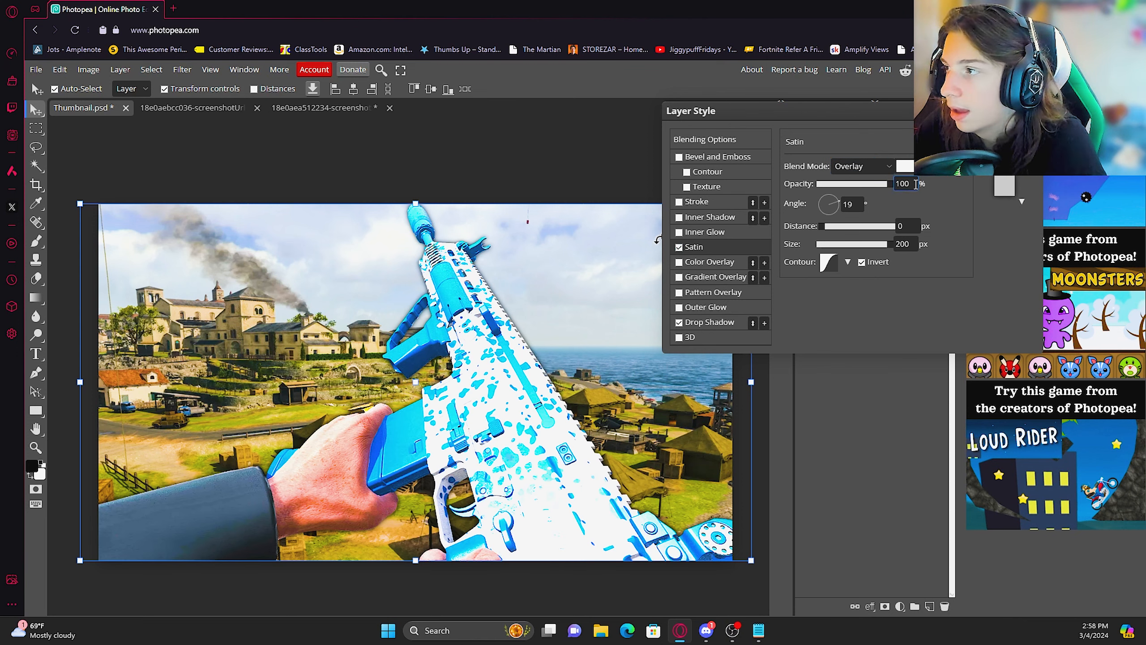
text(10)
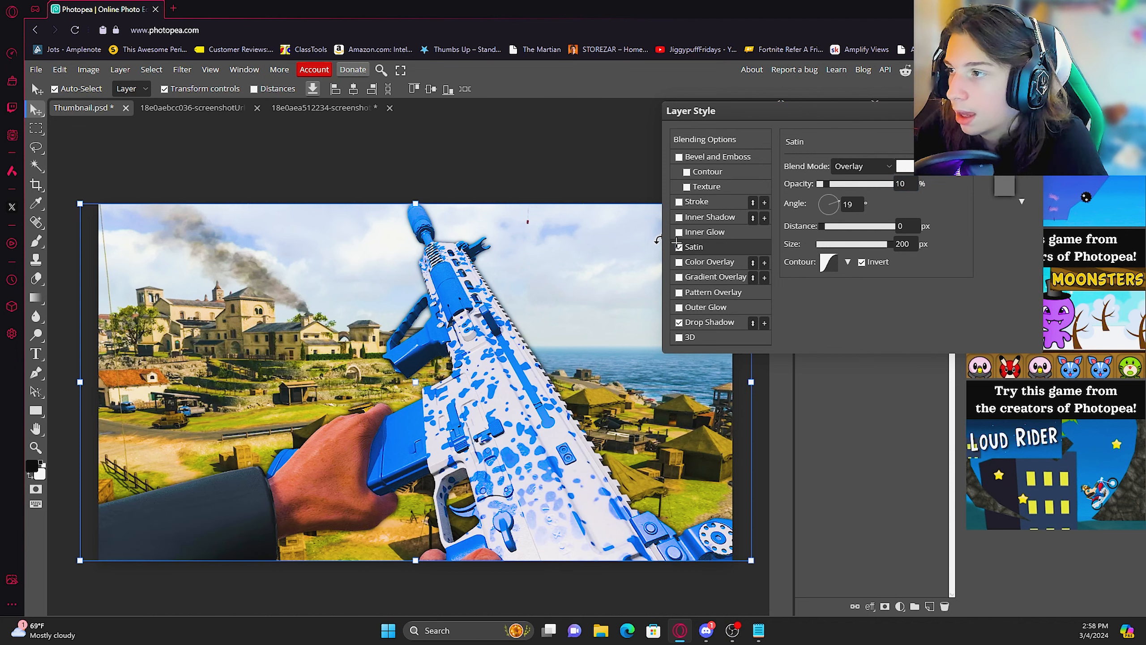
click(678, 246)
click(679, 247)
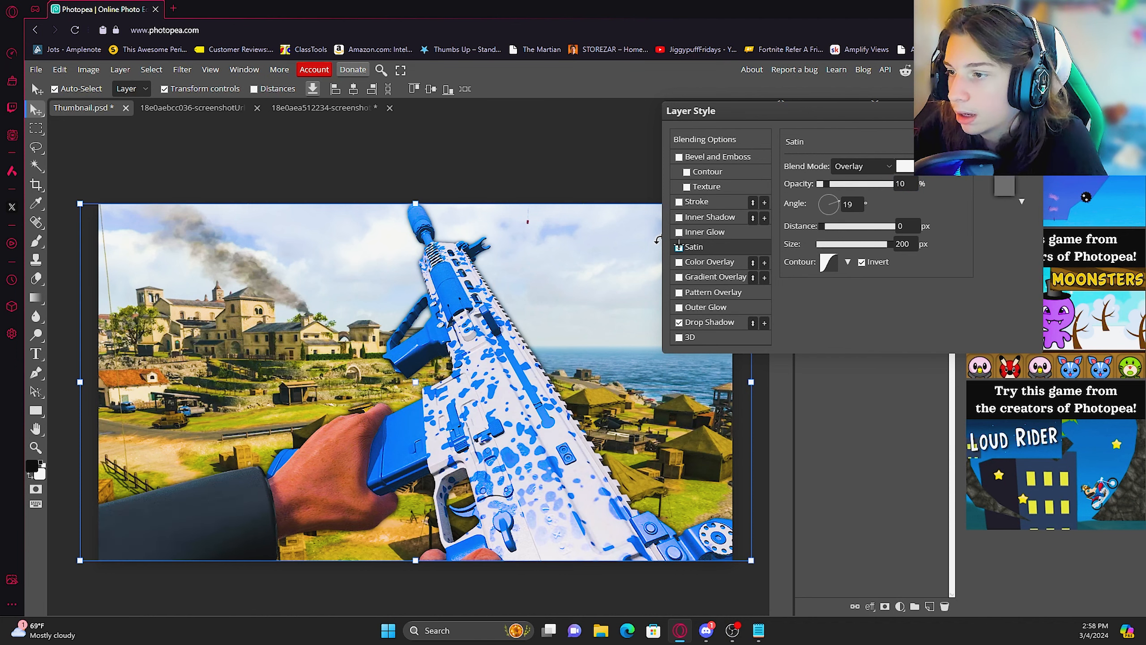
click(679, 247)
click(679, 247)
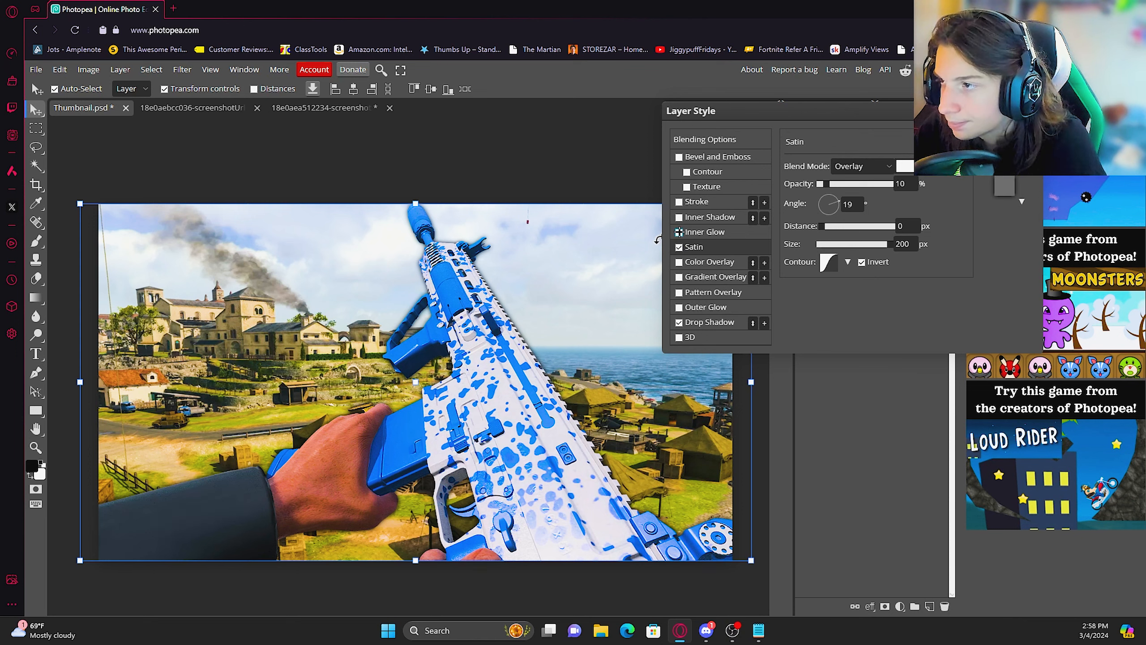
Step: Add an Inner Glow to the gun and arm layer with Overlay blend mode and white (ffffff) as its colour
click(703, 233)
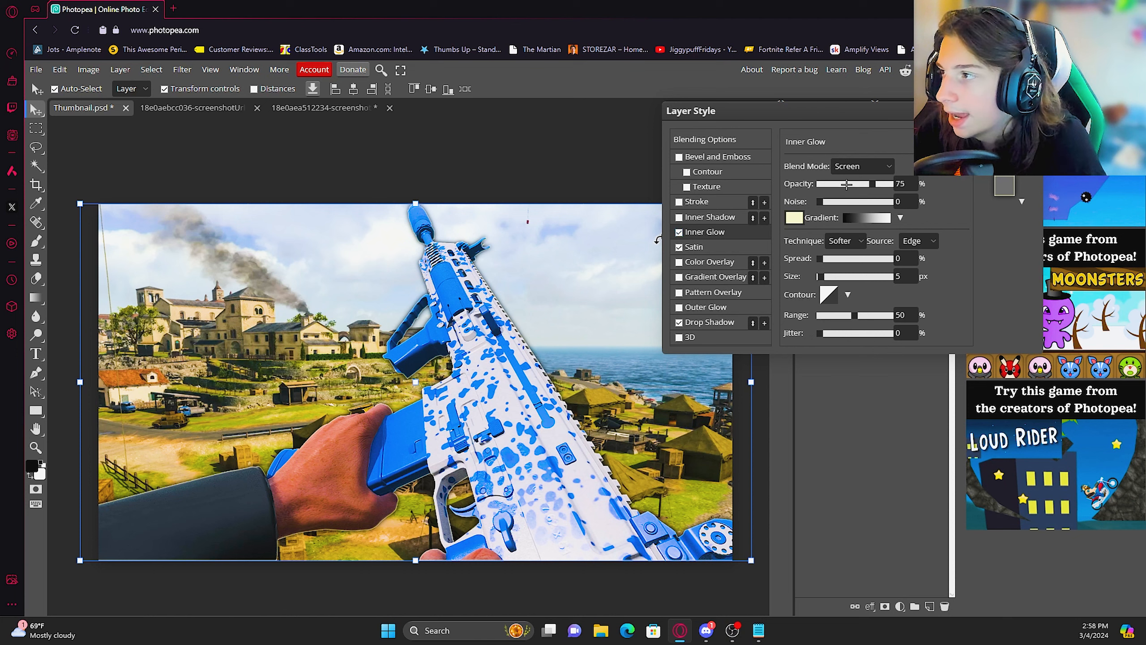
click(855, 167)
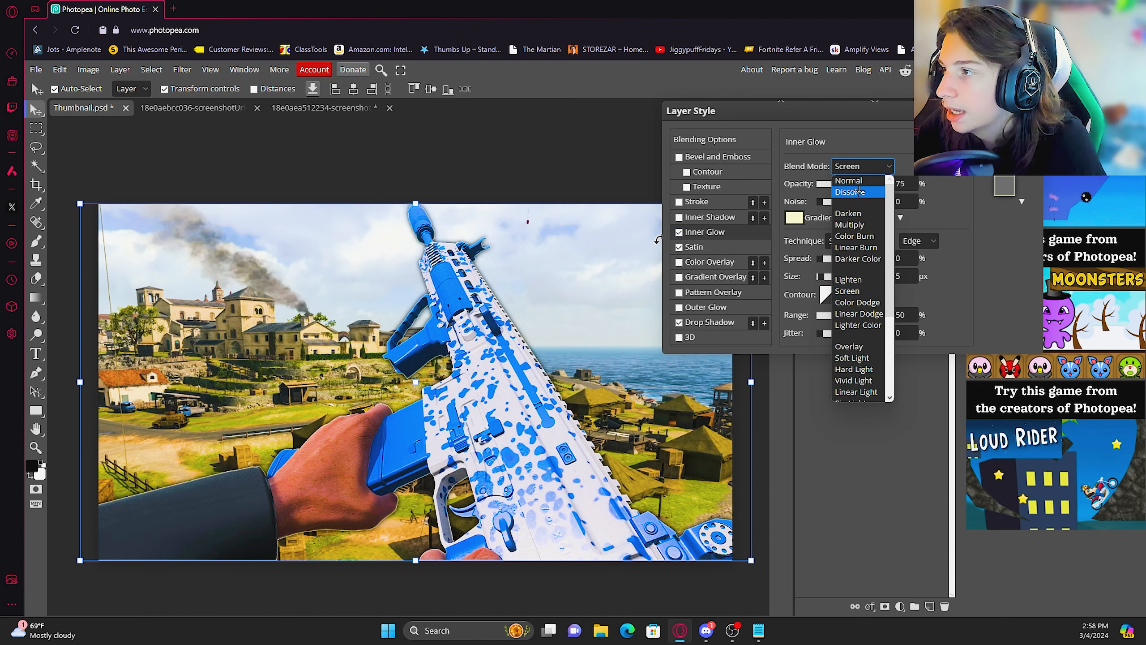
click(849, 346)
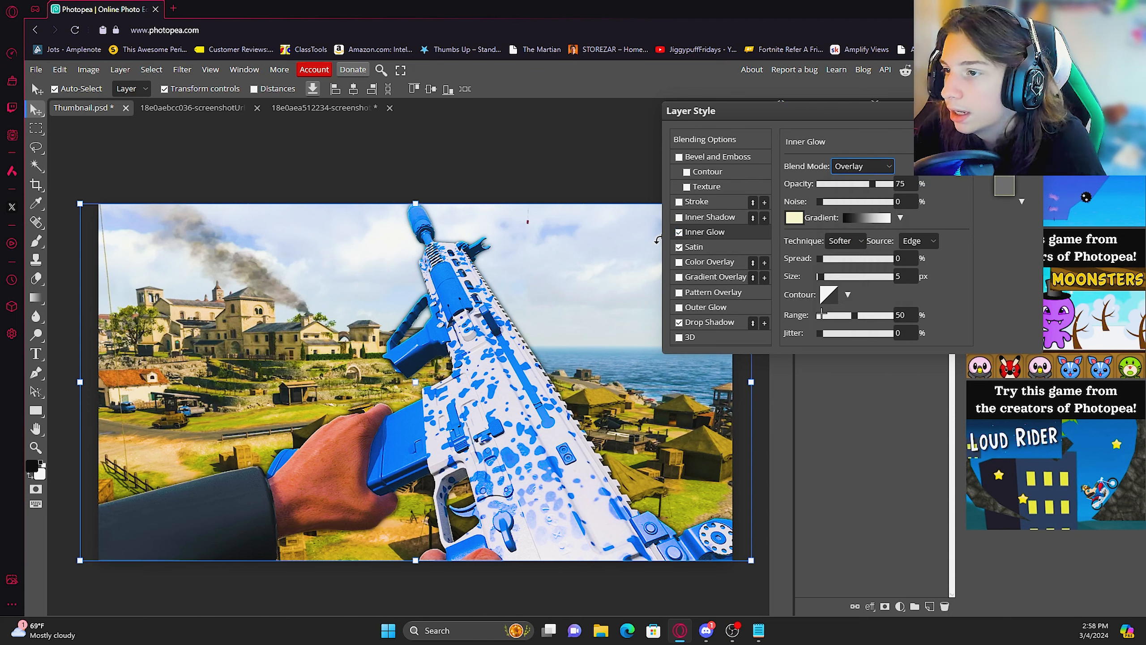
click(794, 218)
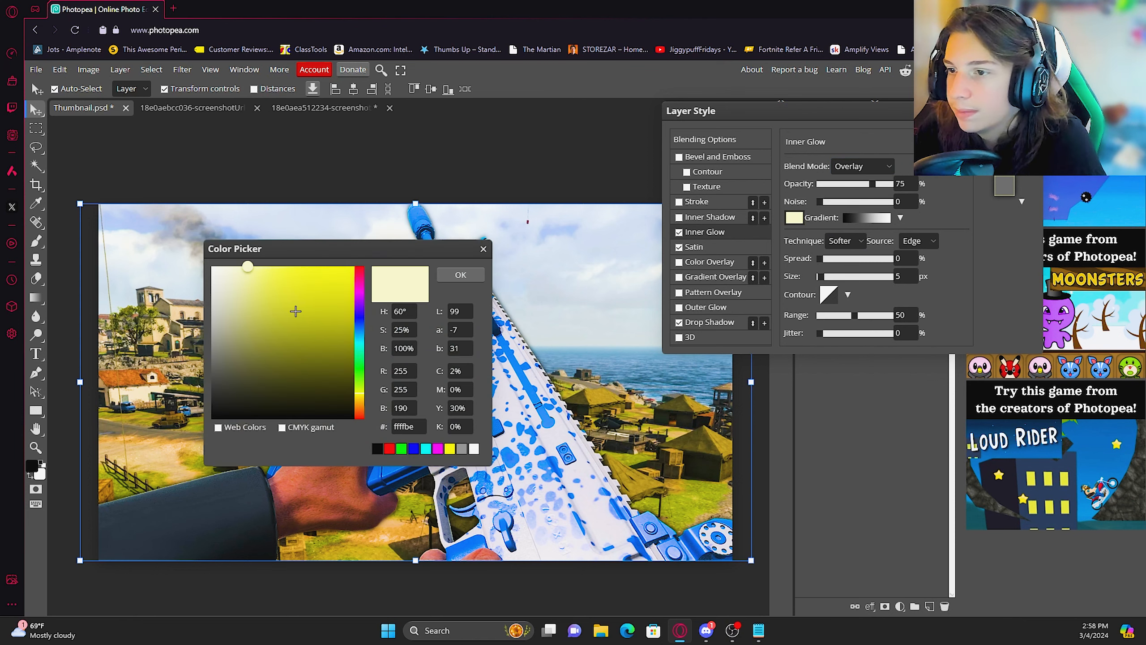
drag(294, 310, 189, 253)
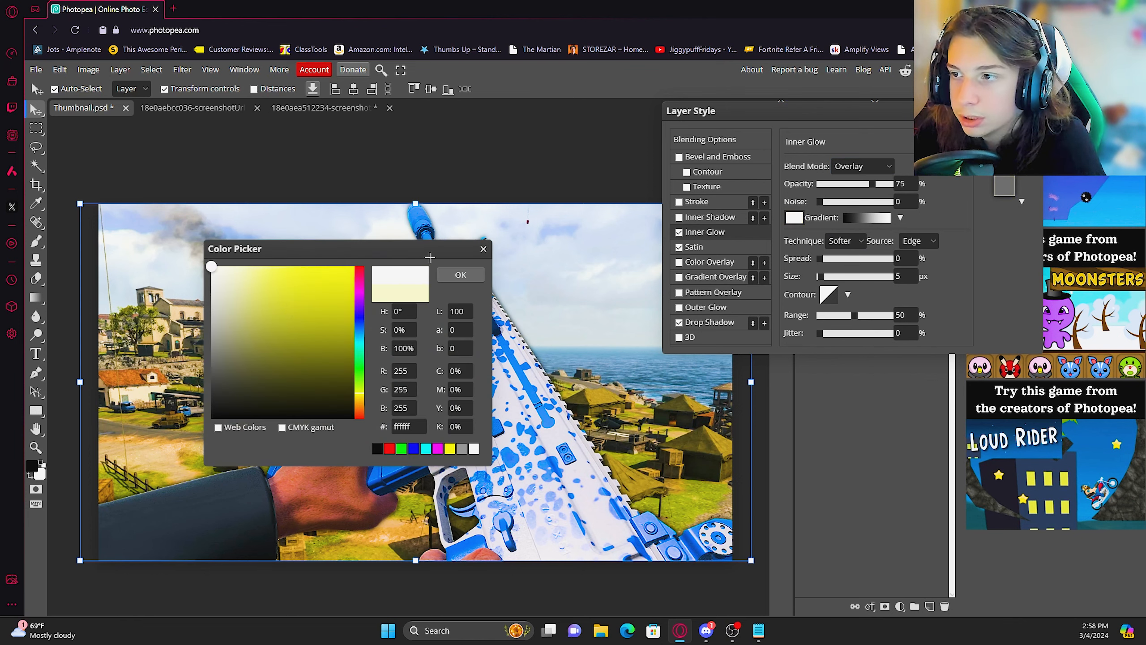
click(460, 274)
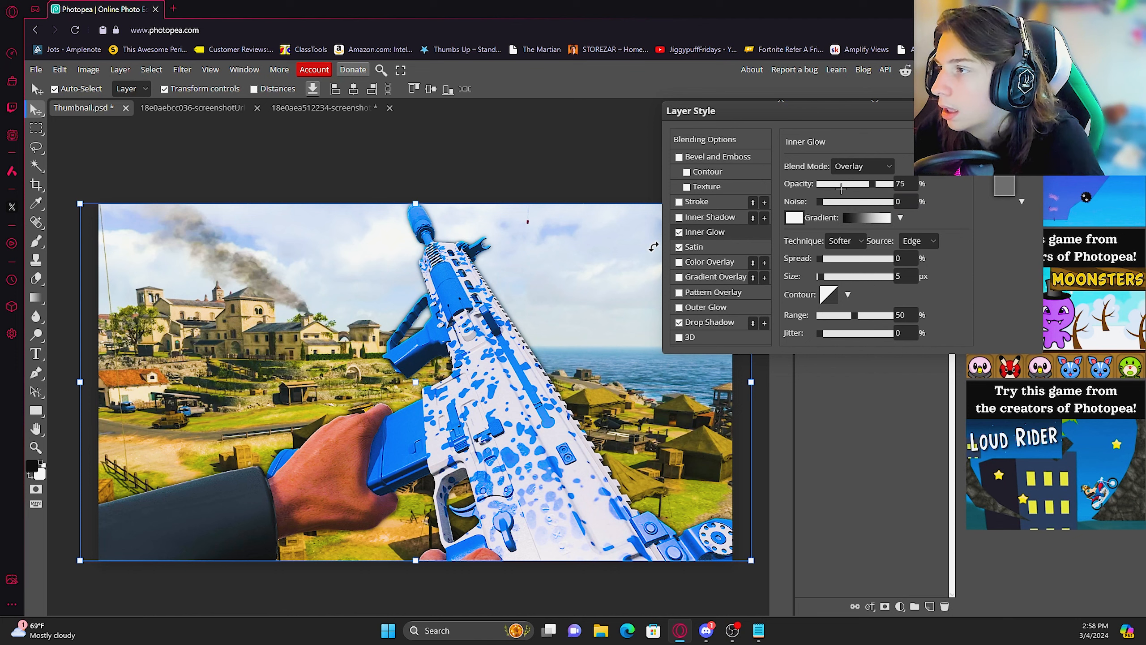
Step: Set the Inner Glow's opacity to 100% and its size to 17 px
drag(981, 183, 970, 190)
drag(818, 276, 880, 272)
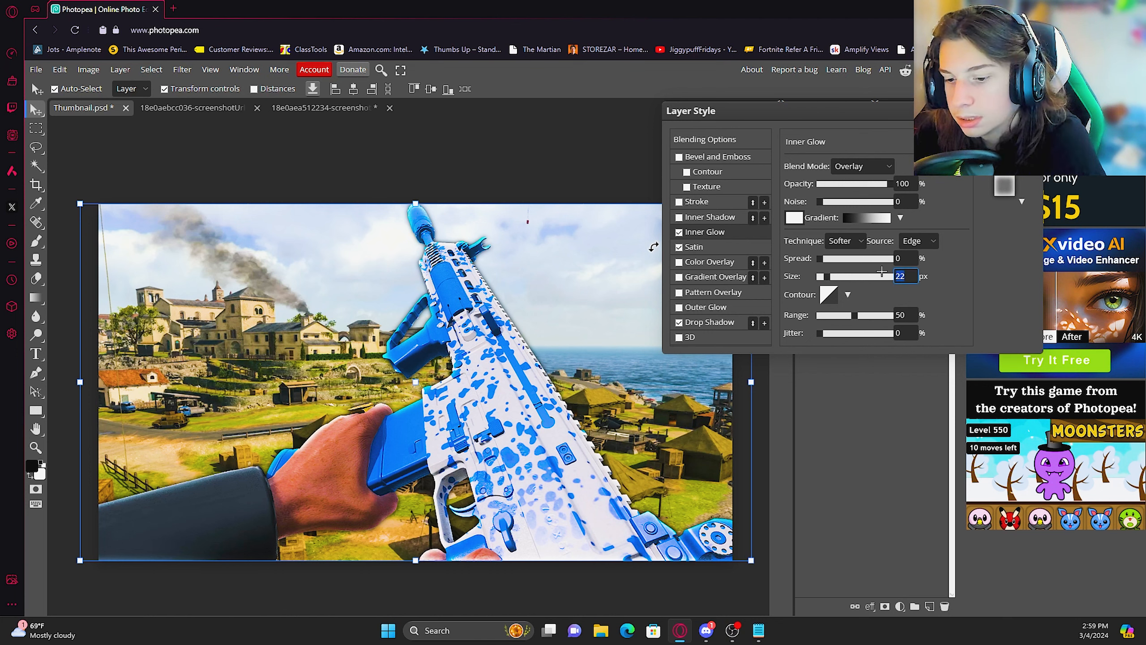
text(17)
click(950, 277)
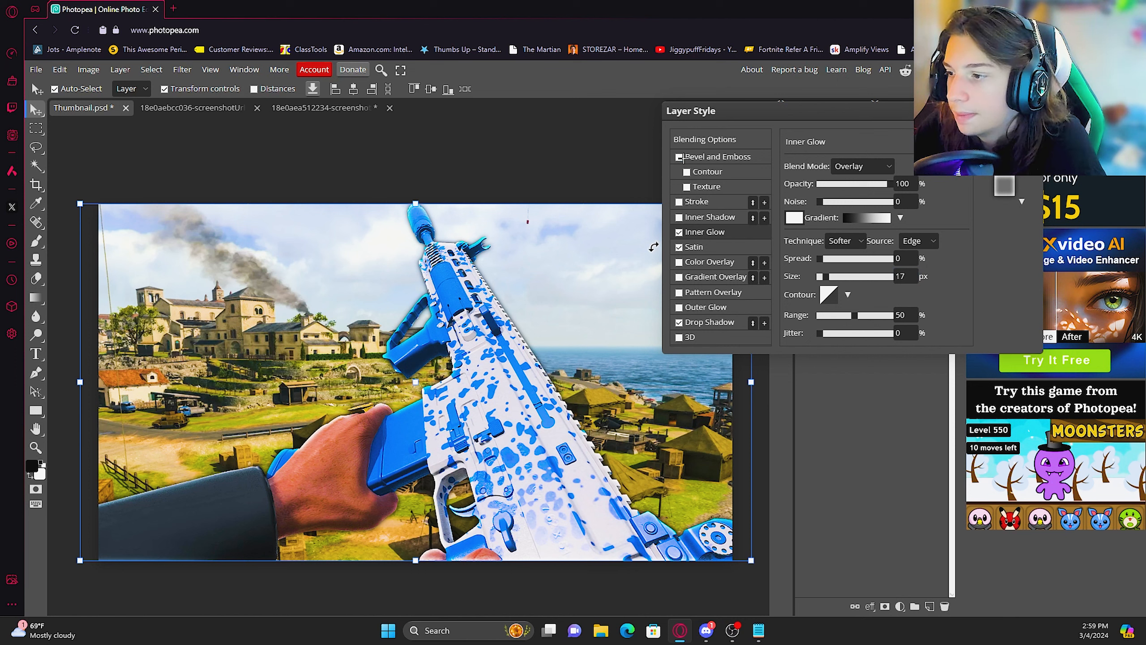
Step: Add a Bevel and Emboss effect with a depth of 125% and apply the layer styles to the gun and arm layer
click(728, 167)
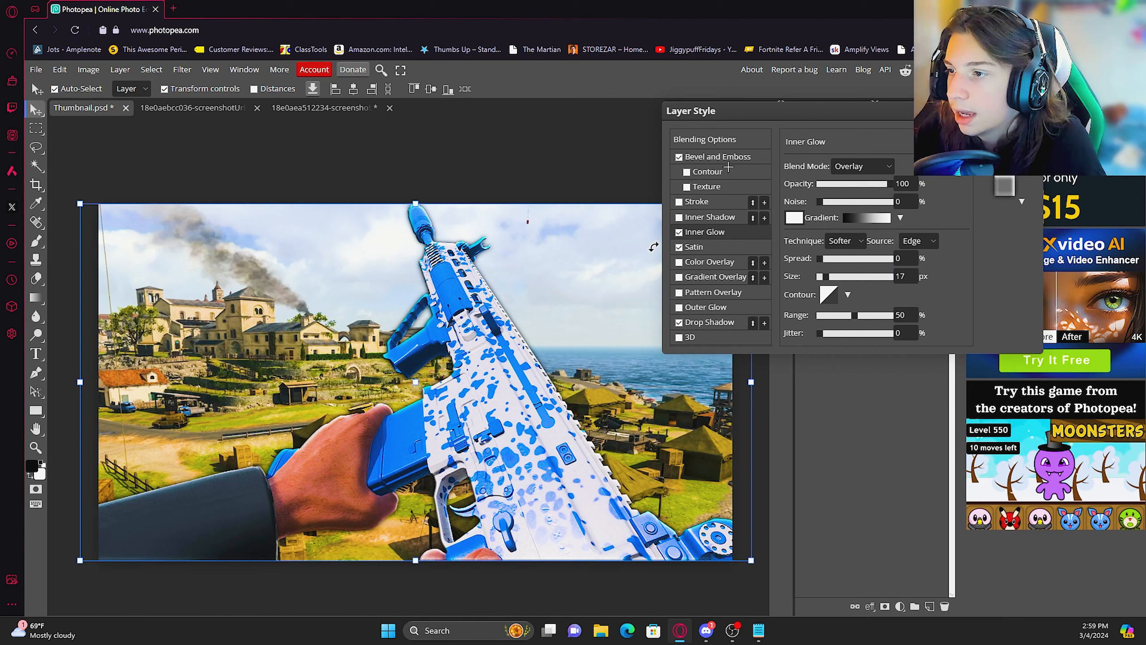
click(733, 159)
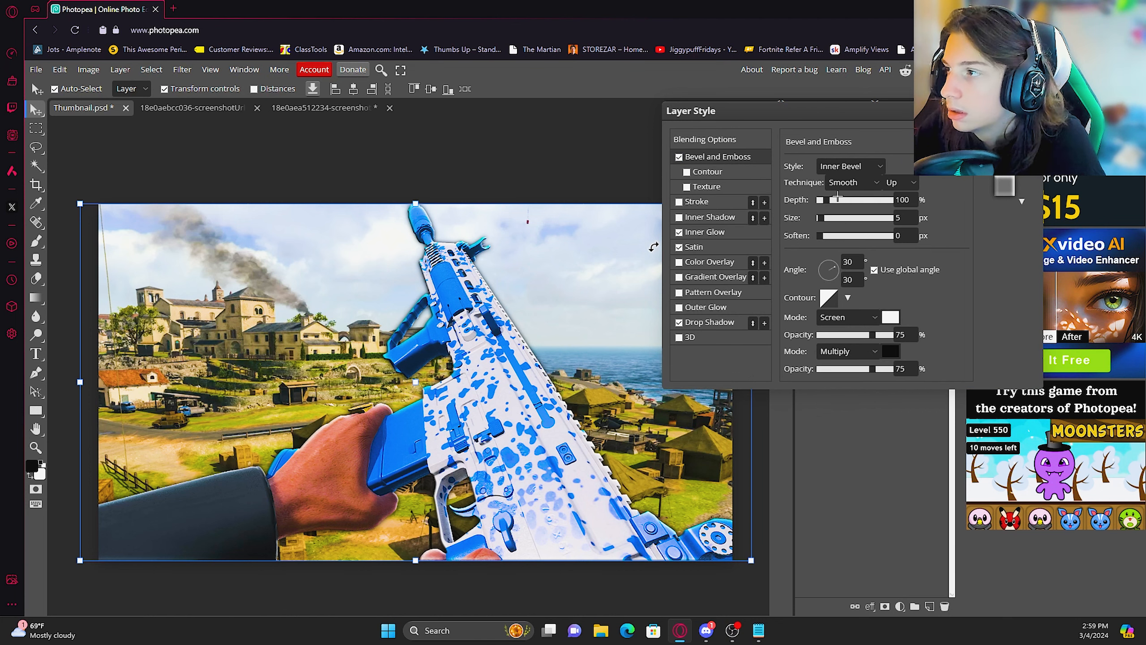
text(125)
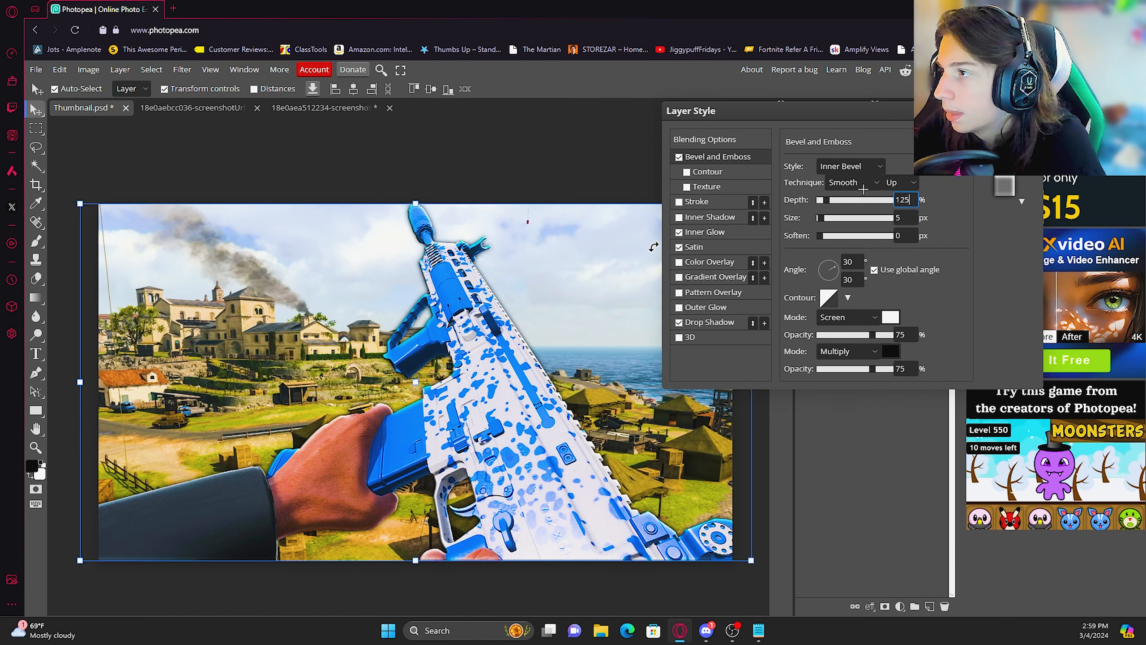
click(878, 167)
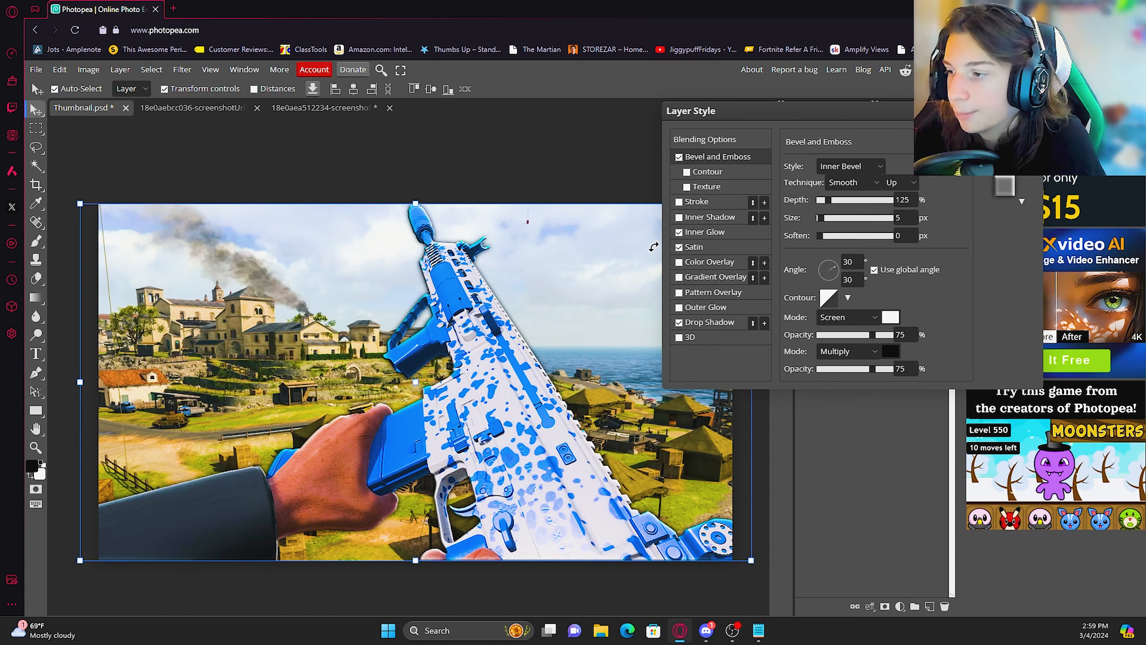
key(Return)
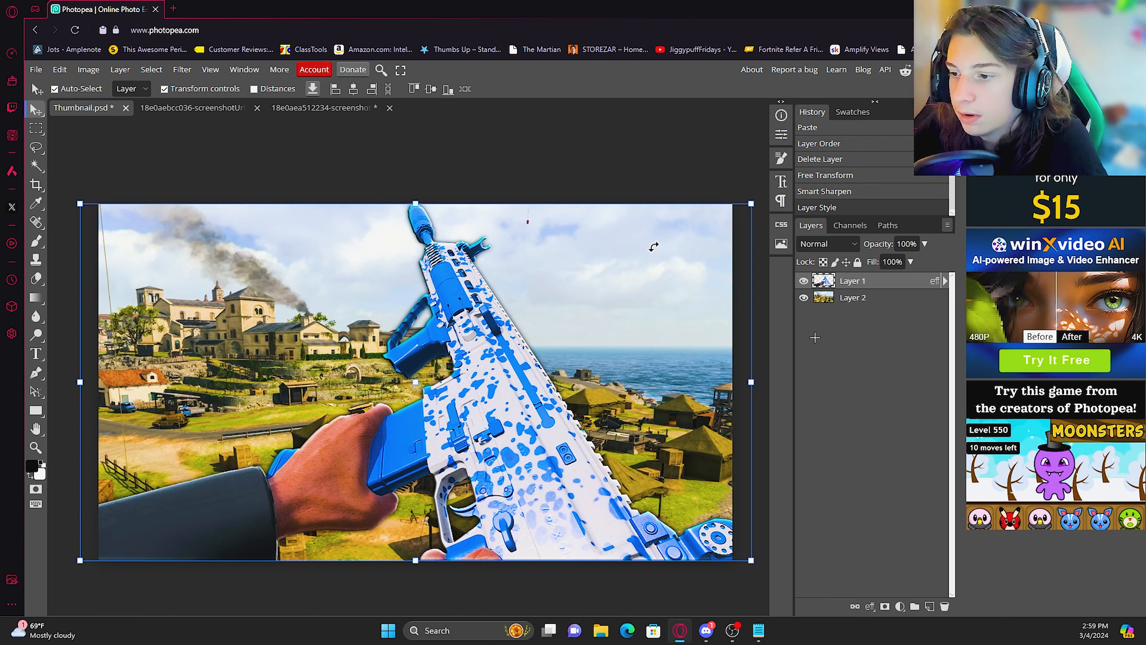
Step: Apply Auto Tone and Auto Color to the Warzone map background layer
click(857, 299)
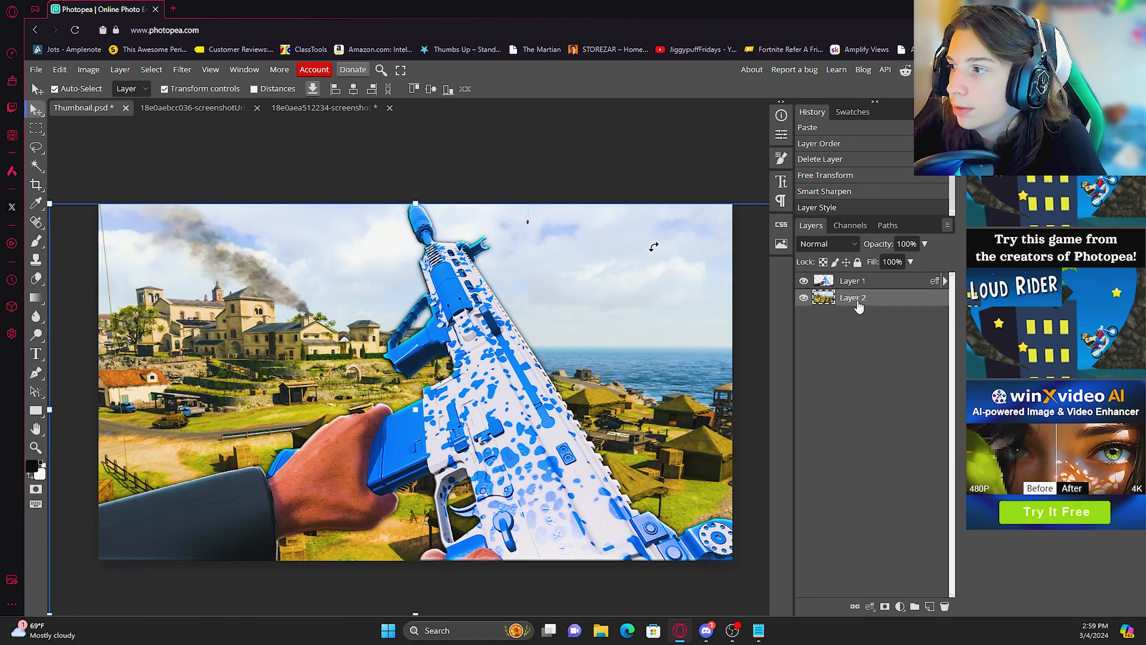
click(89, 69)
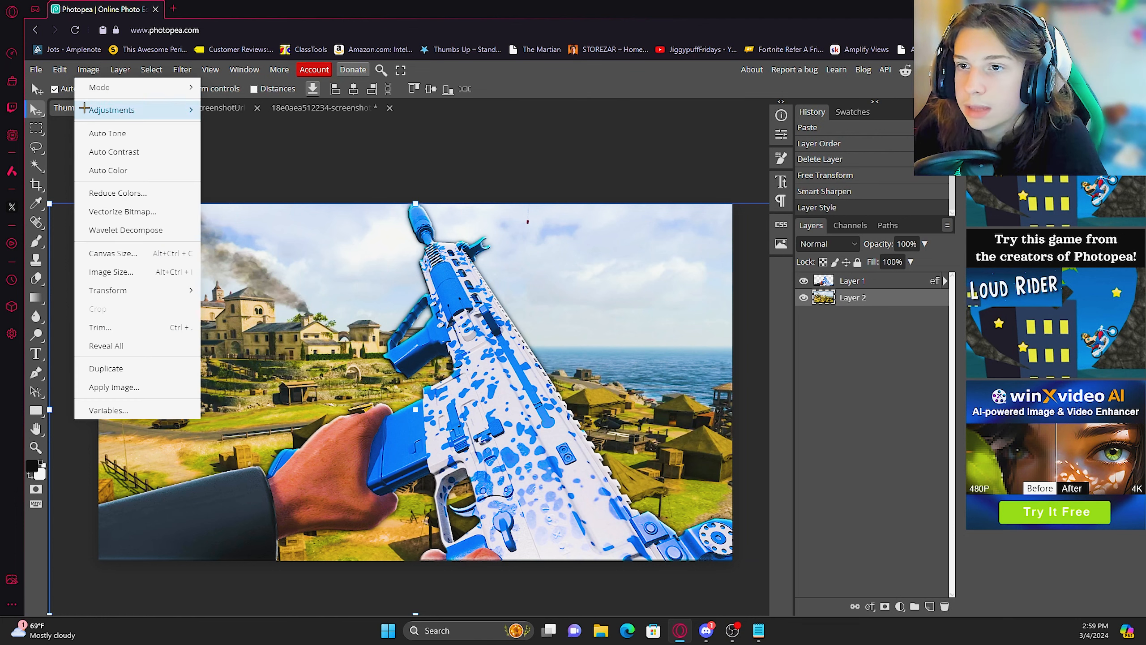
click(89, 133)
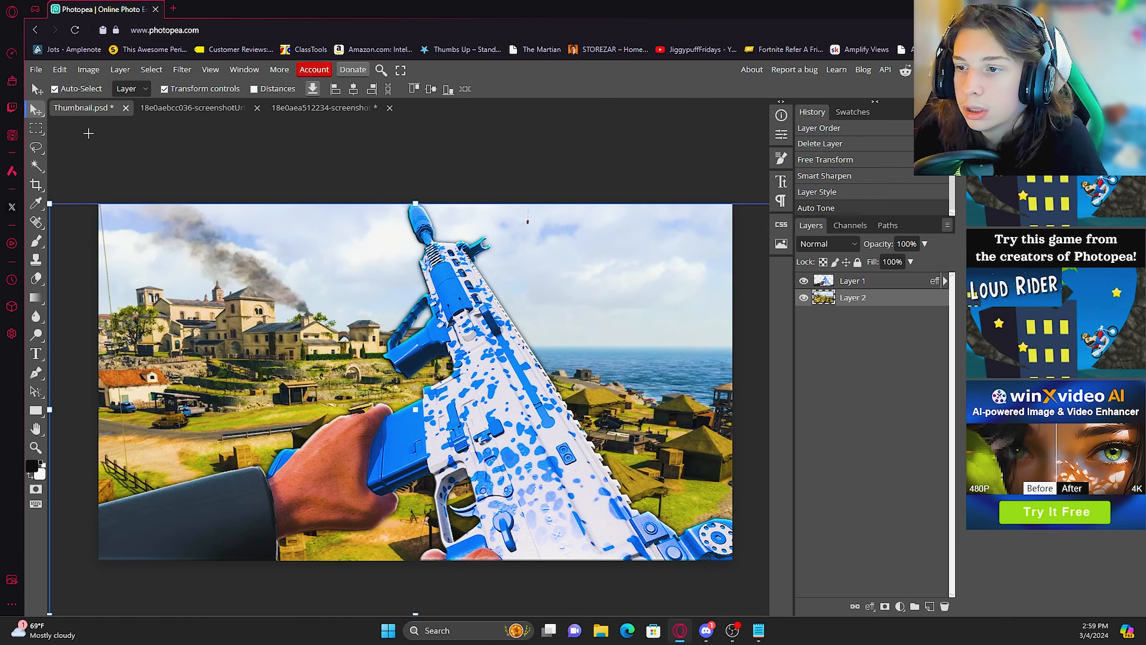
click(88, 70)
click(96, 170)
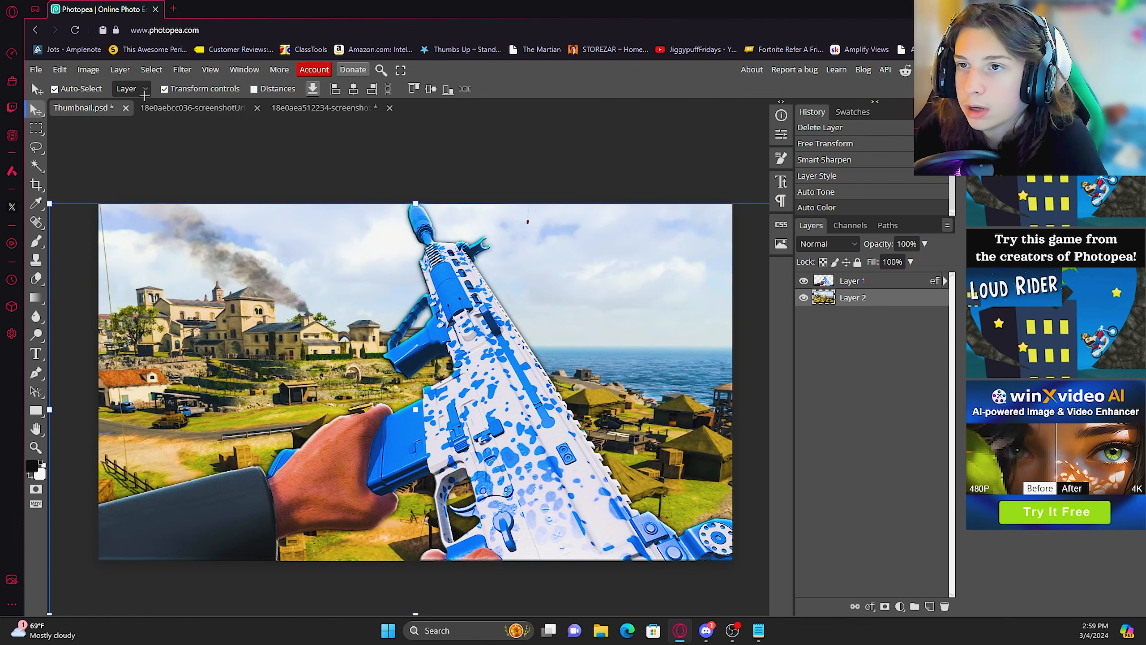
Step: Apply a Lens Blur to the map background layer with a radius of 5 and a brightness of 11
click(182, 69)
mouse_move(182, 231)
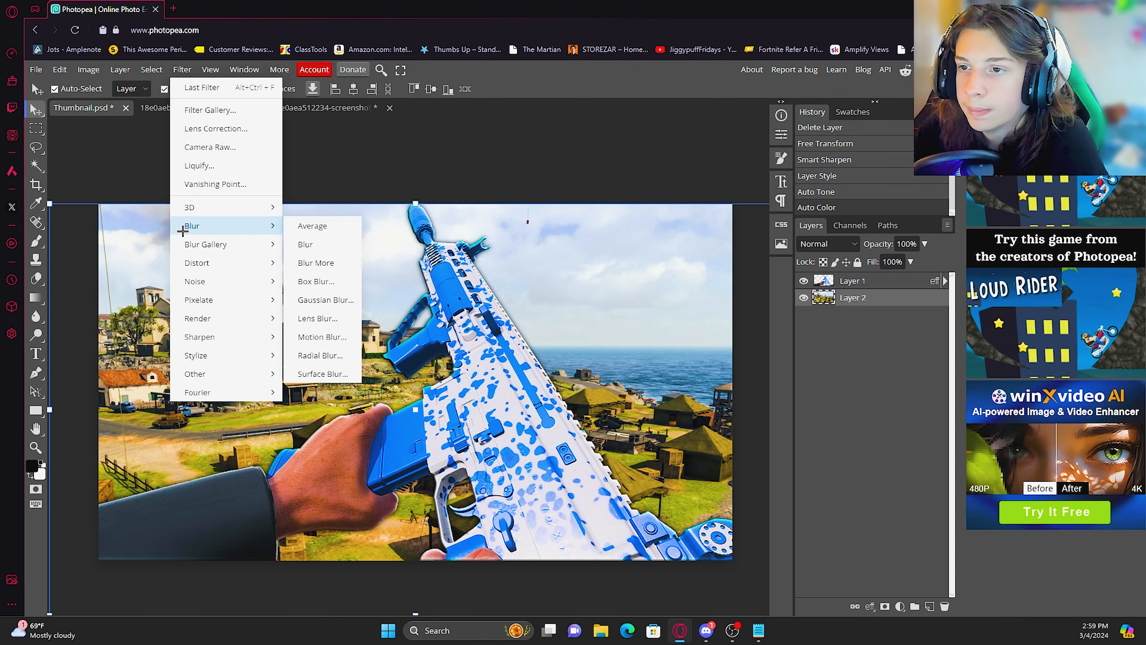
click(347, 329)
drag(266, 160, 923, 121)
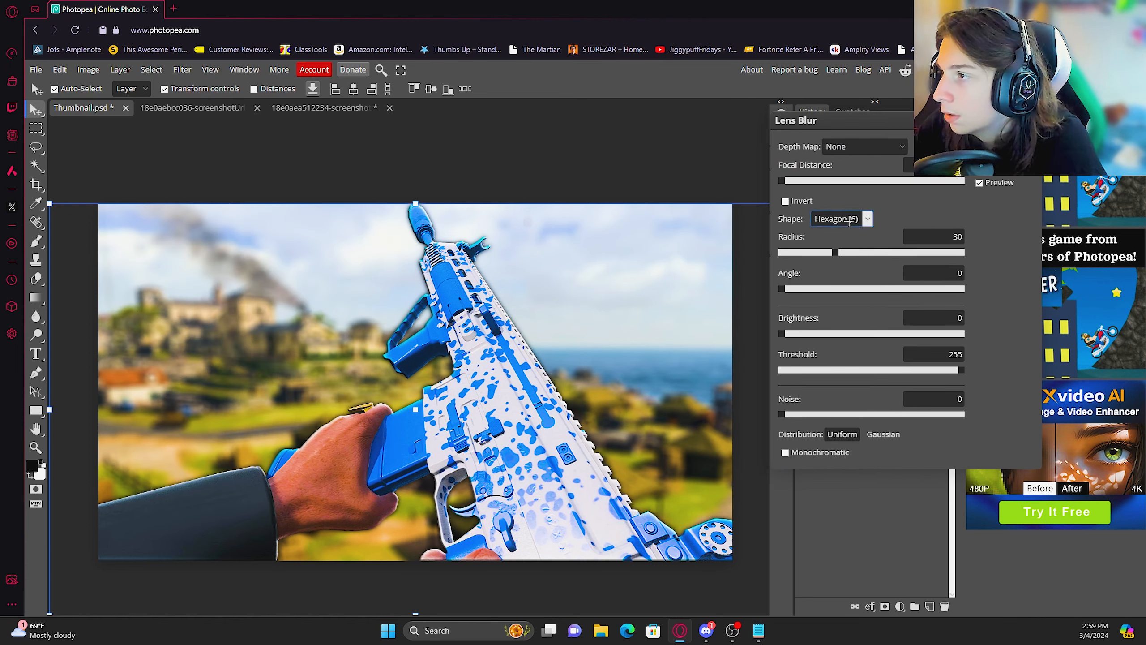
drag(820, 253, 788, 252)
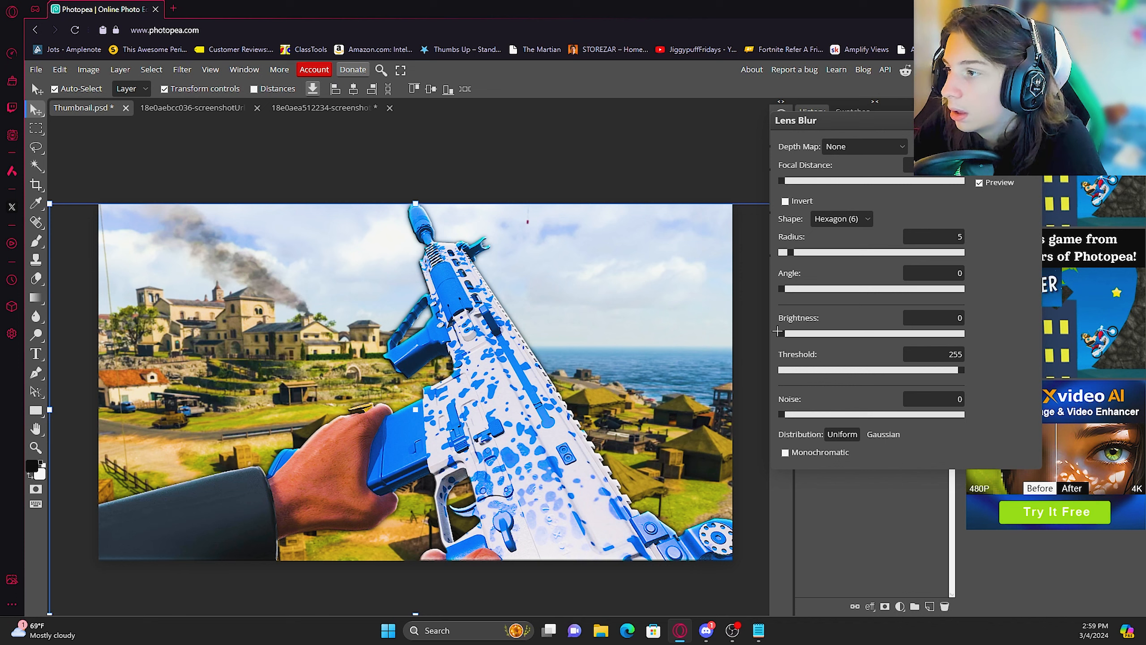
drag(791, 333, 801, 334)
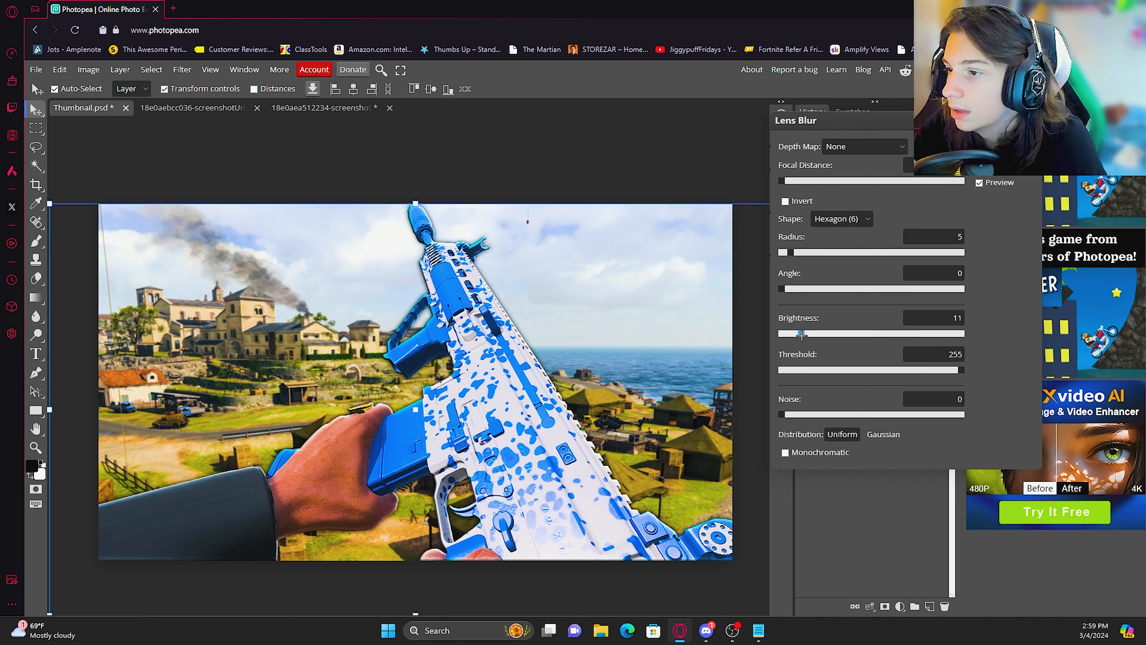
click(1004, 147)
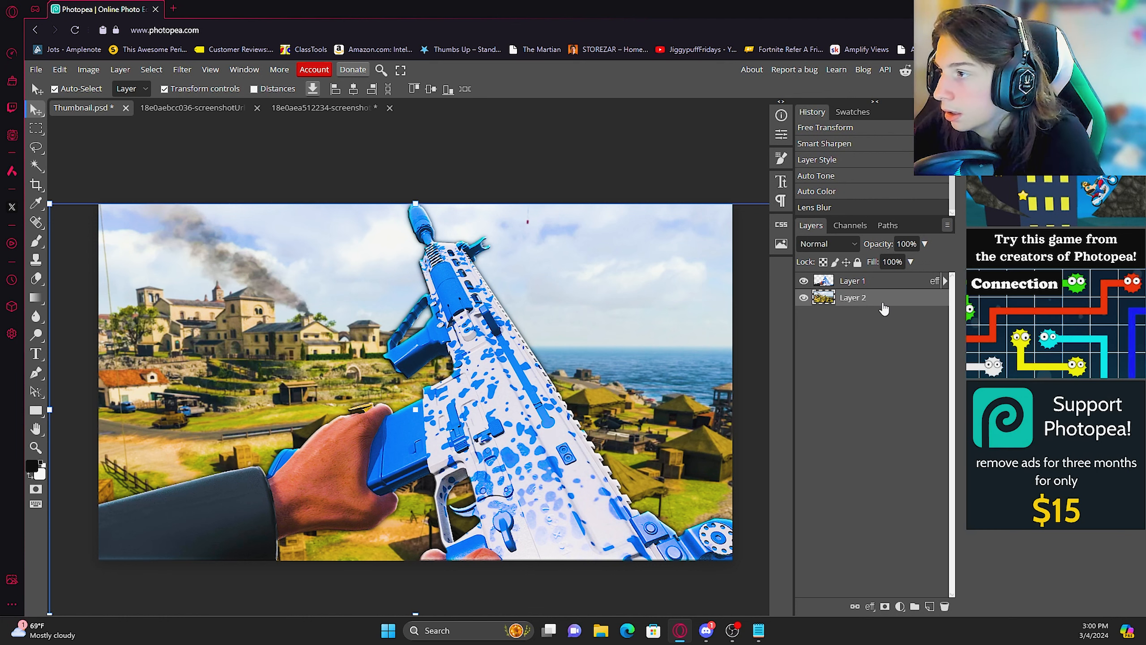
Step: Add a Color Lookup adjustment layer above the gun and arm layer
click(884, 284)
click(899, 606)
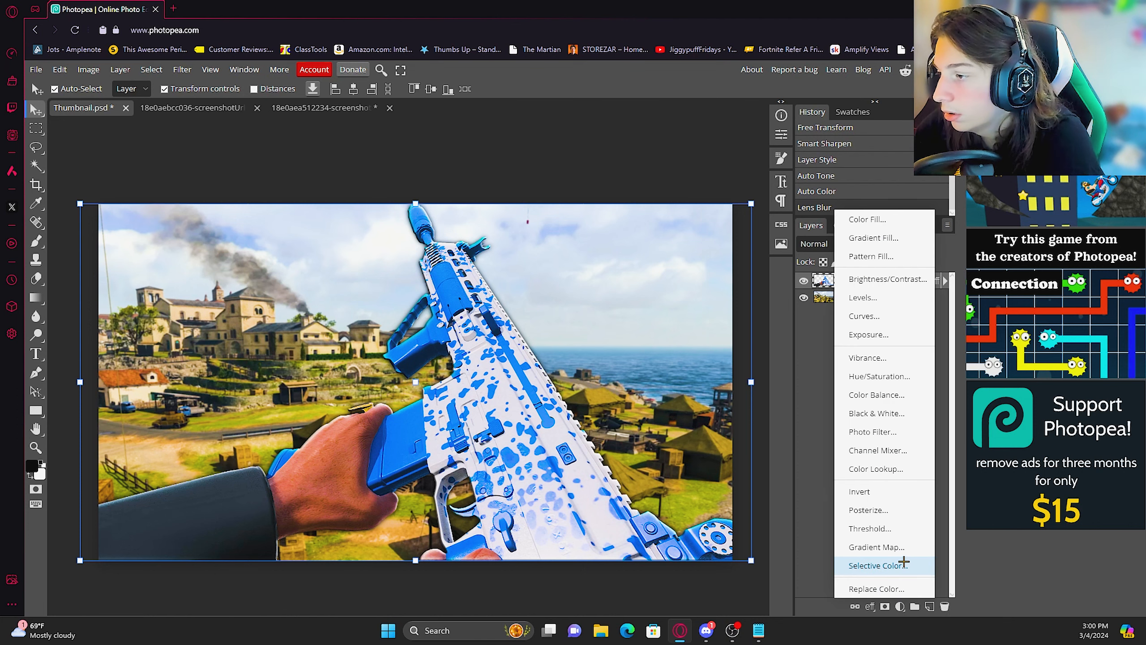
click(895, 468)
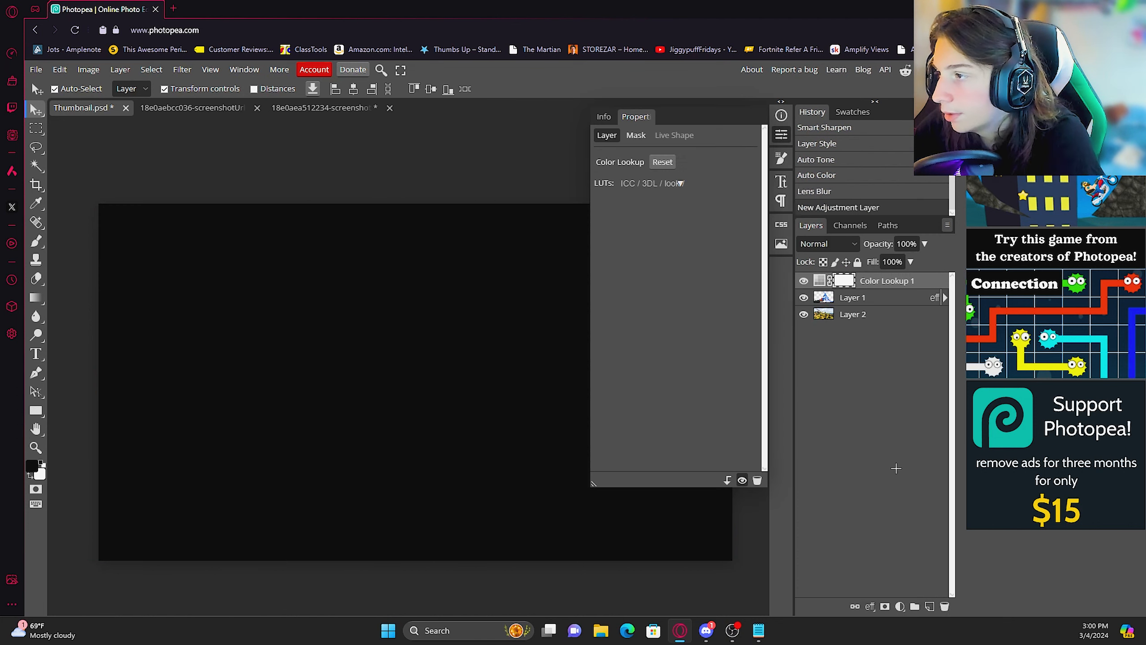
Step: Try the Arabica 12.CUBE LUT on the Color Lookup adjustment layer
click(672, 182)
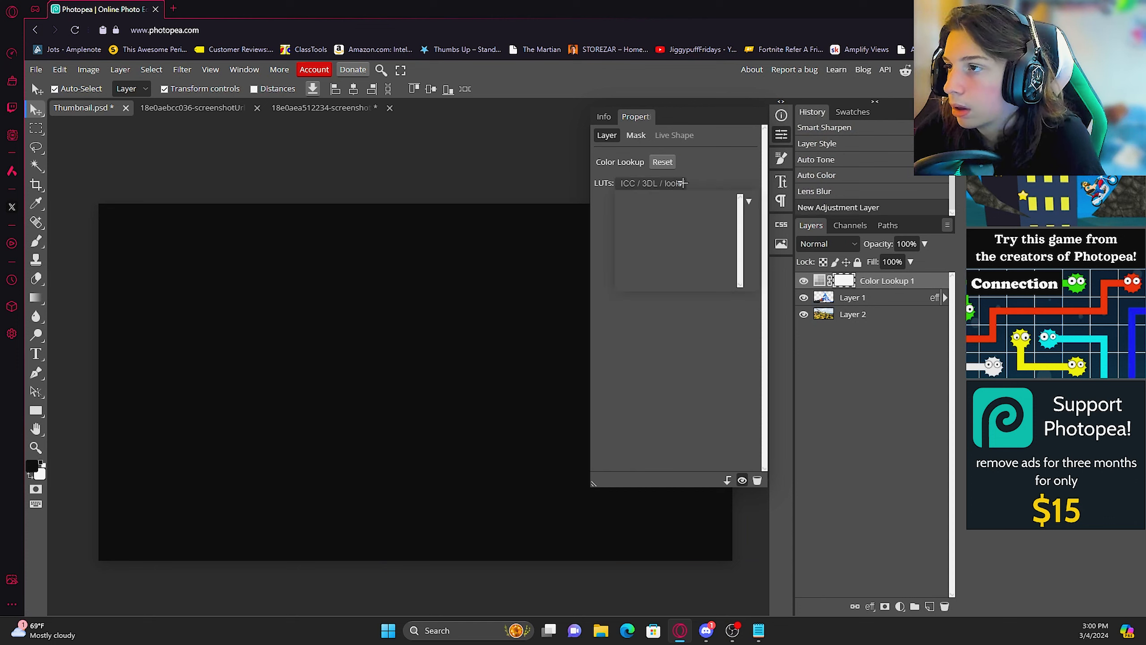
click(747, 201)
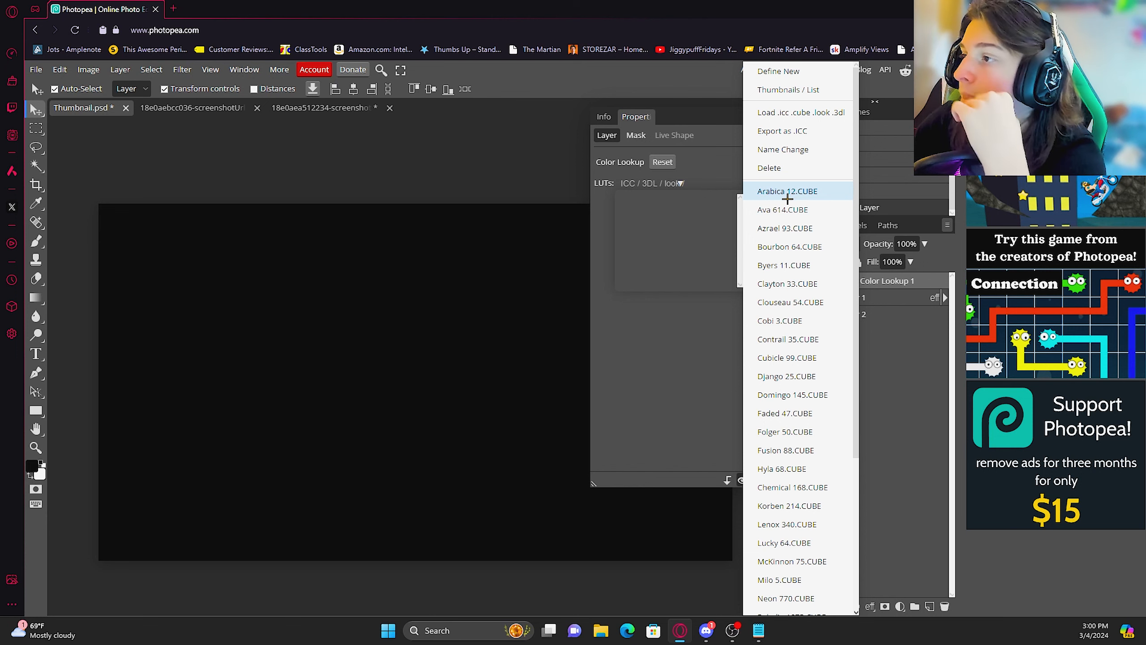
click(789, 191)
click(744, 201)
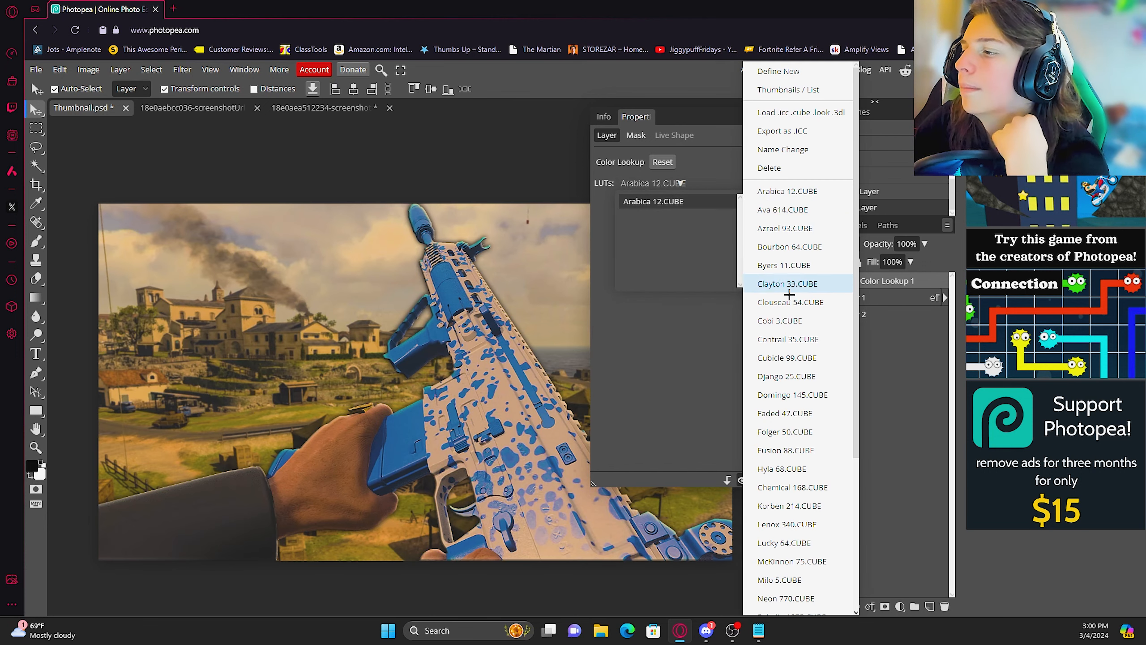
click(808, 450)
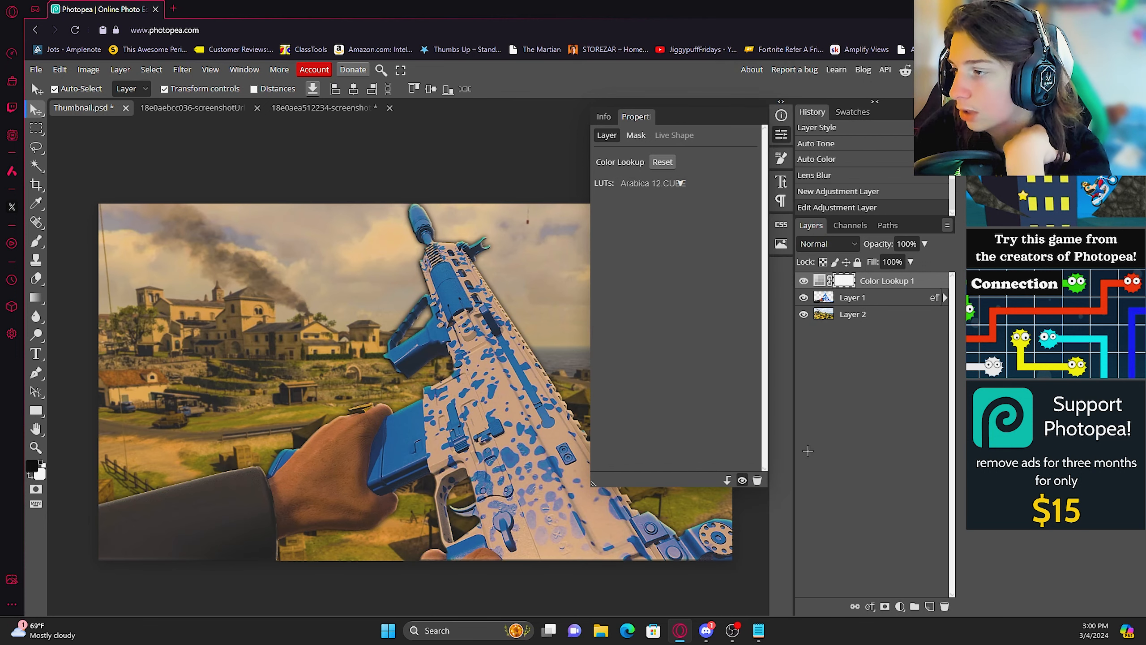
click(679, 183)
click(745, 201)
click(792, 191)
Step: Assign the Ava 614.CUBE LUT to the Color Lookup adjustment layer and close its properties
click(679, 182)
click(745, 201)
click(782, 210)
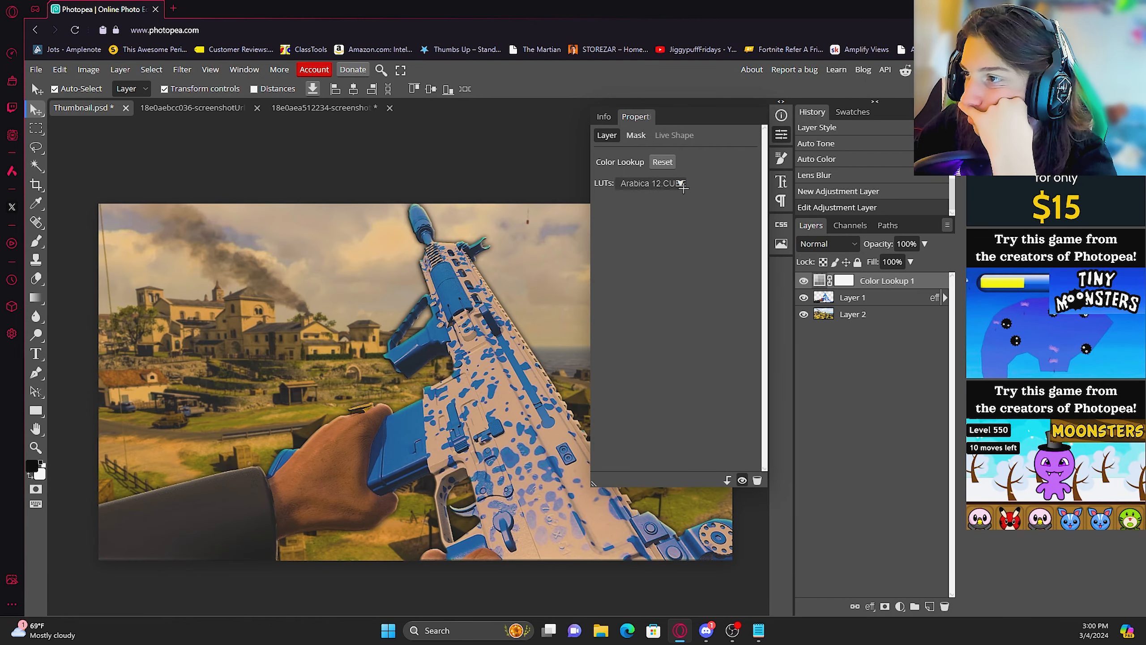
click(679, 182)
click(707, 354)
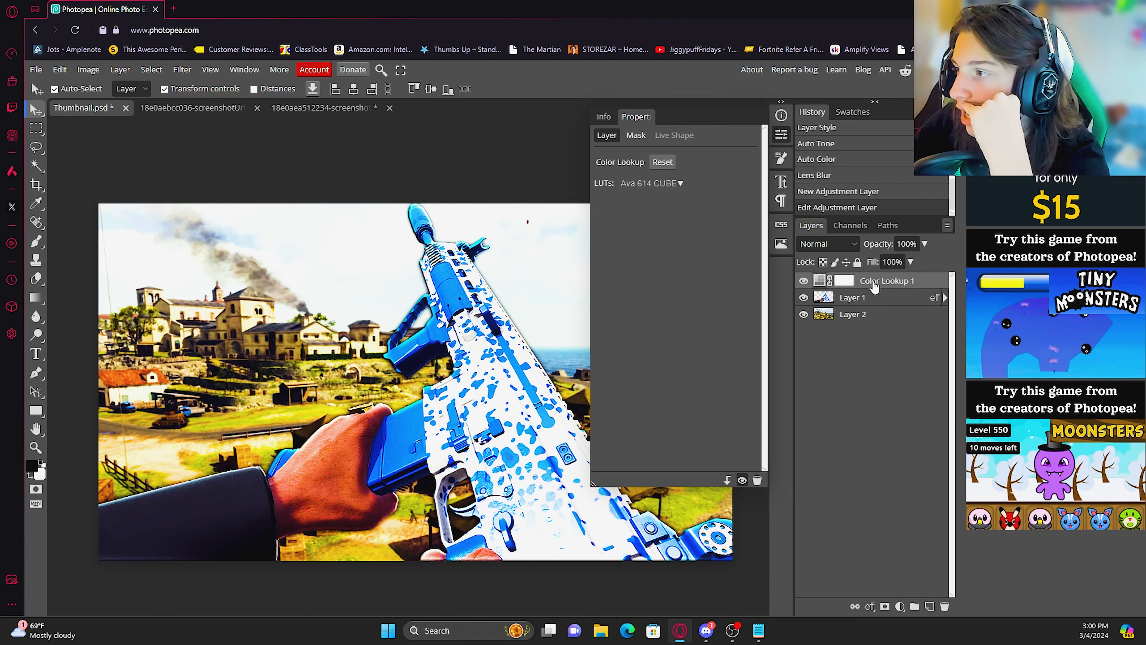
click(778, 139)
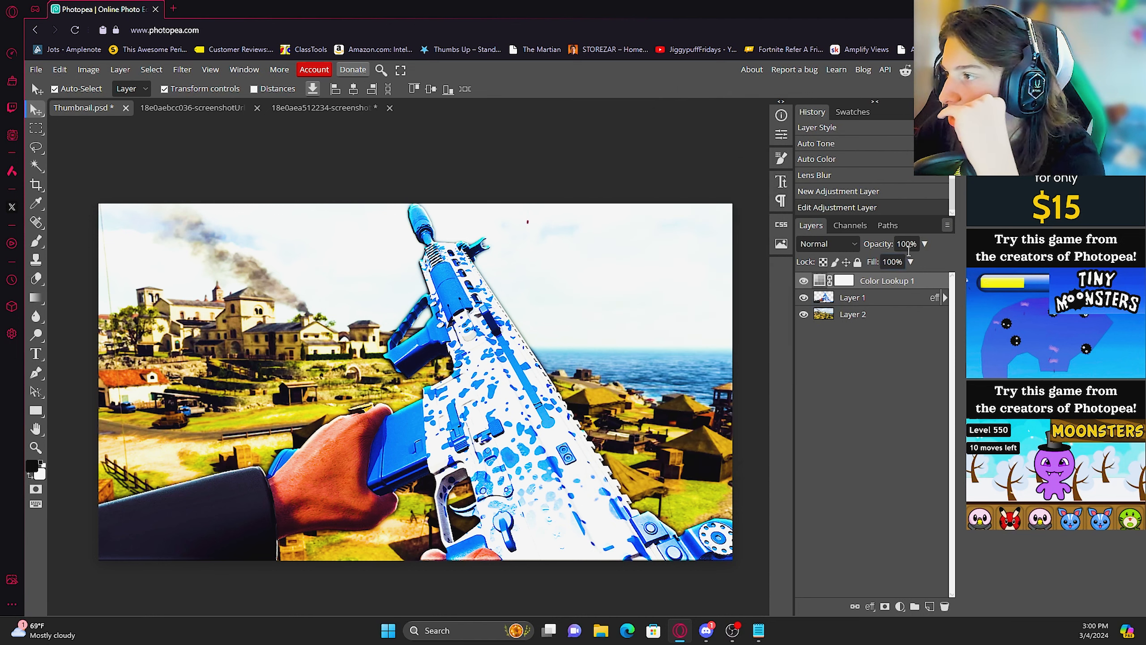
Step: Try an opacity of 10% on the Color Lookup adjustment layer
click(913, 244)
key(BackSpace)
key(BackSpace)
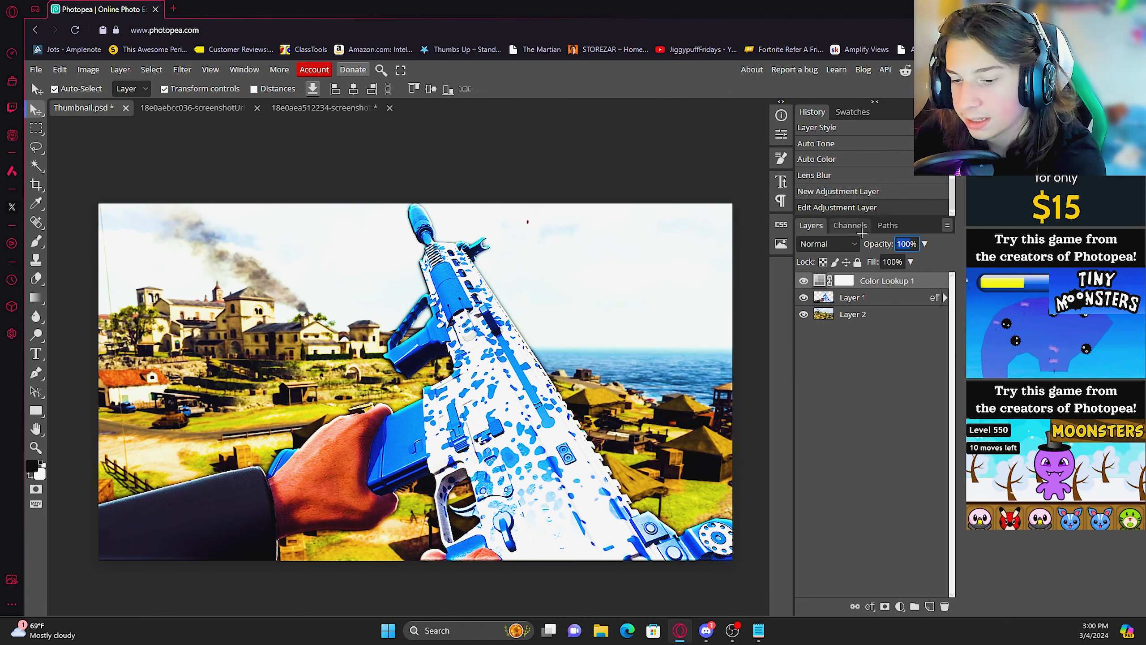
text(0)
key(Return)
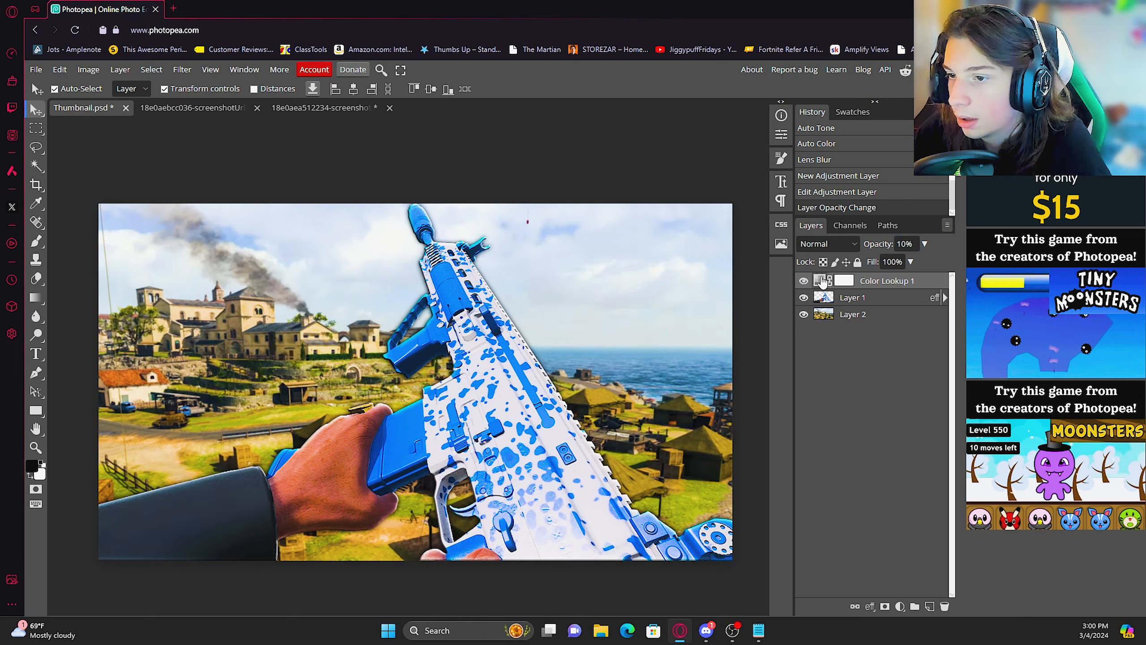
Step: Set the Color Lookup adjustment layer's opacity to 25%
click(914, 243)
text(25)
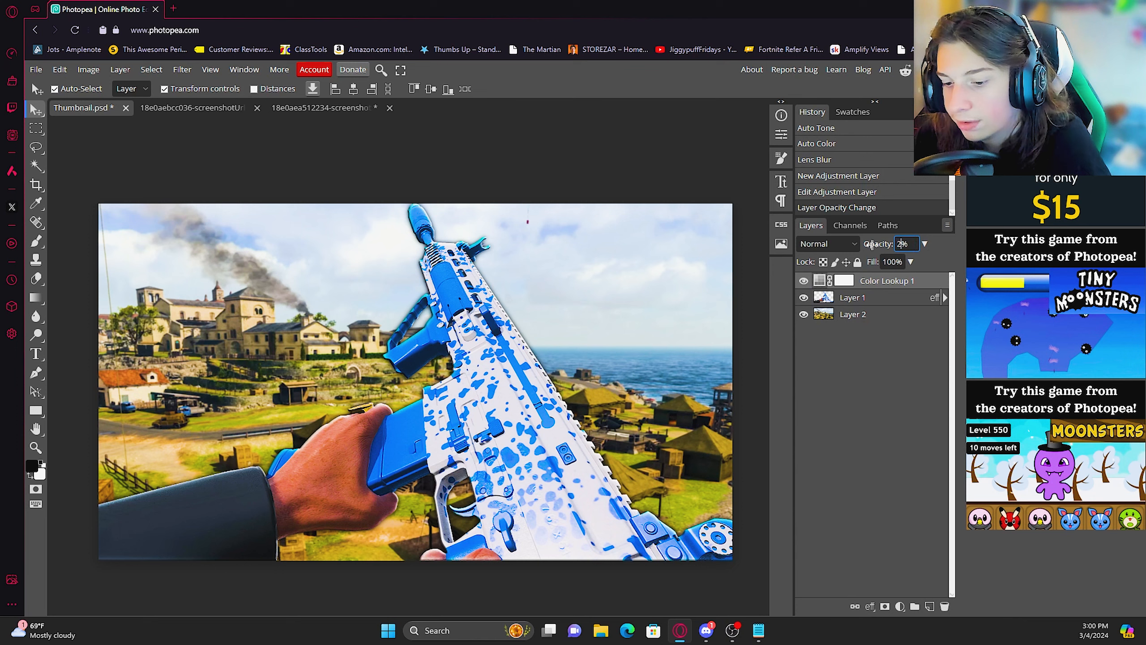
Step: Set the Color Lookup adjustment layer's opacity to 25%
key(Return)
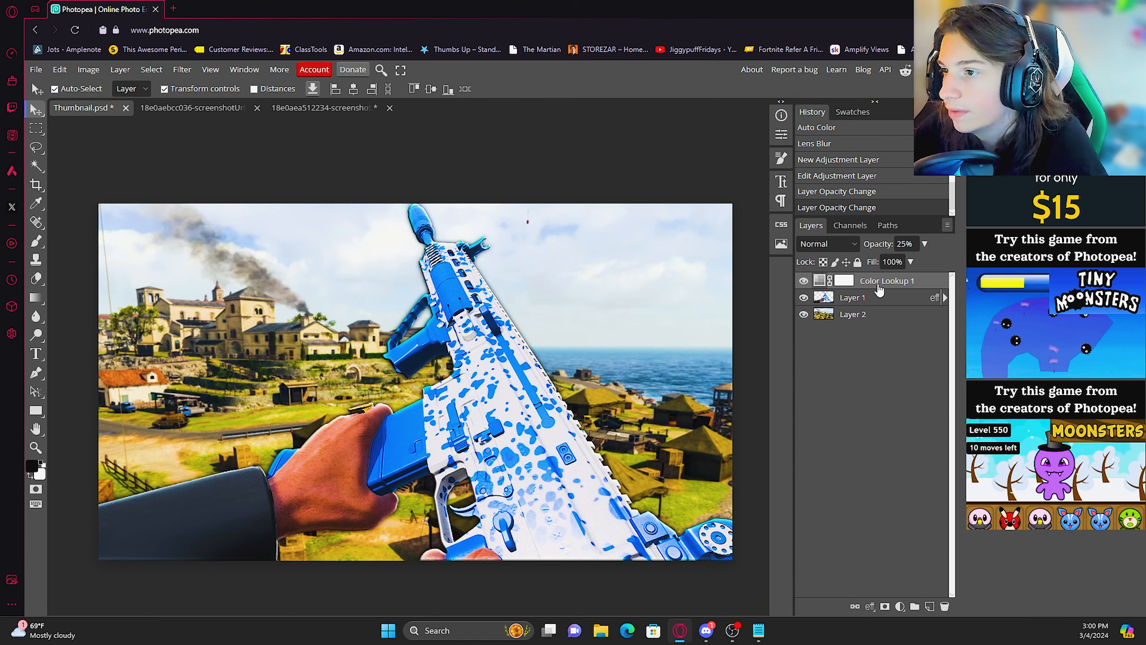
Step: Add a Hue/Saturation adjustment layer above Color Lookup and raise its saturation to 20
click(900, 606)
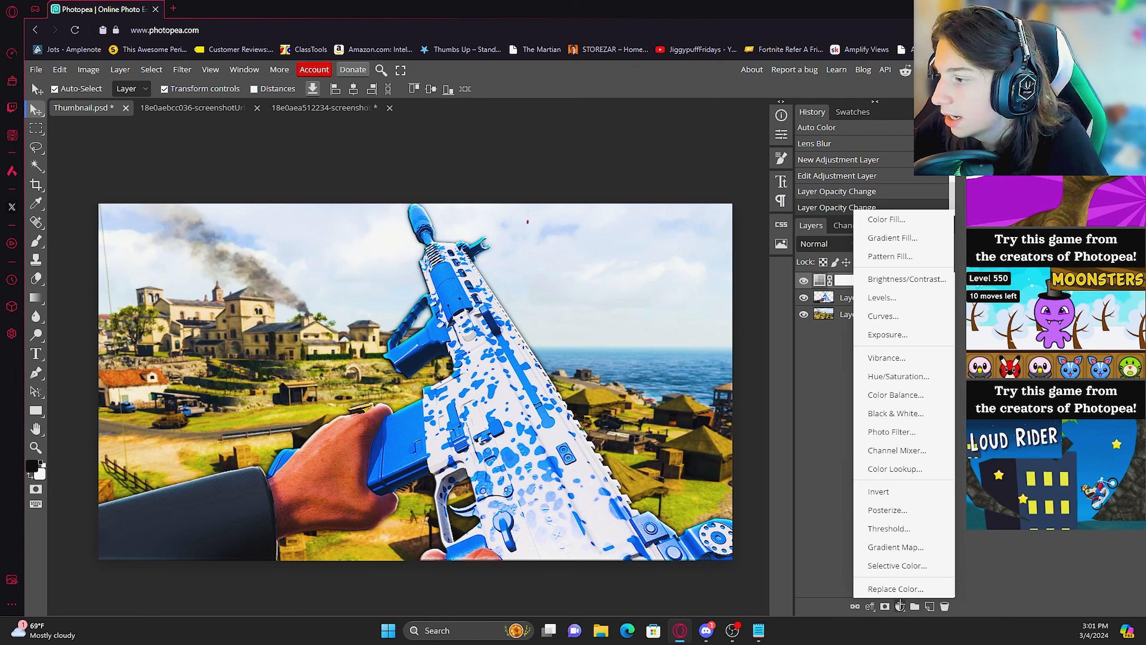
click(830, 502)
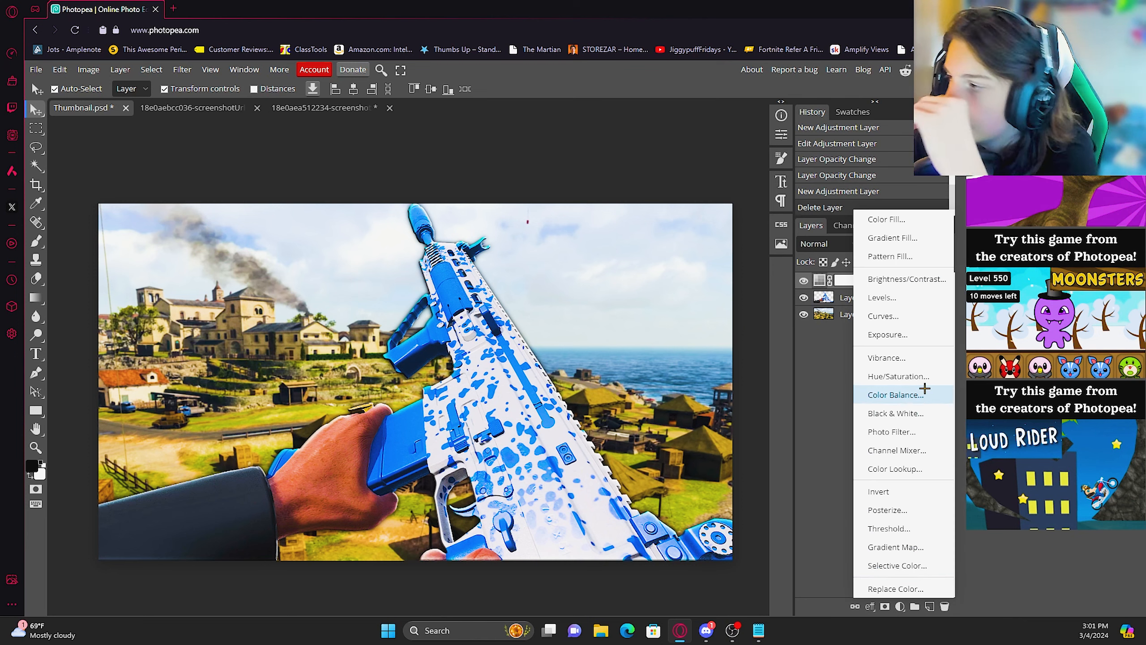
click(898, 375)
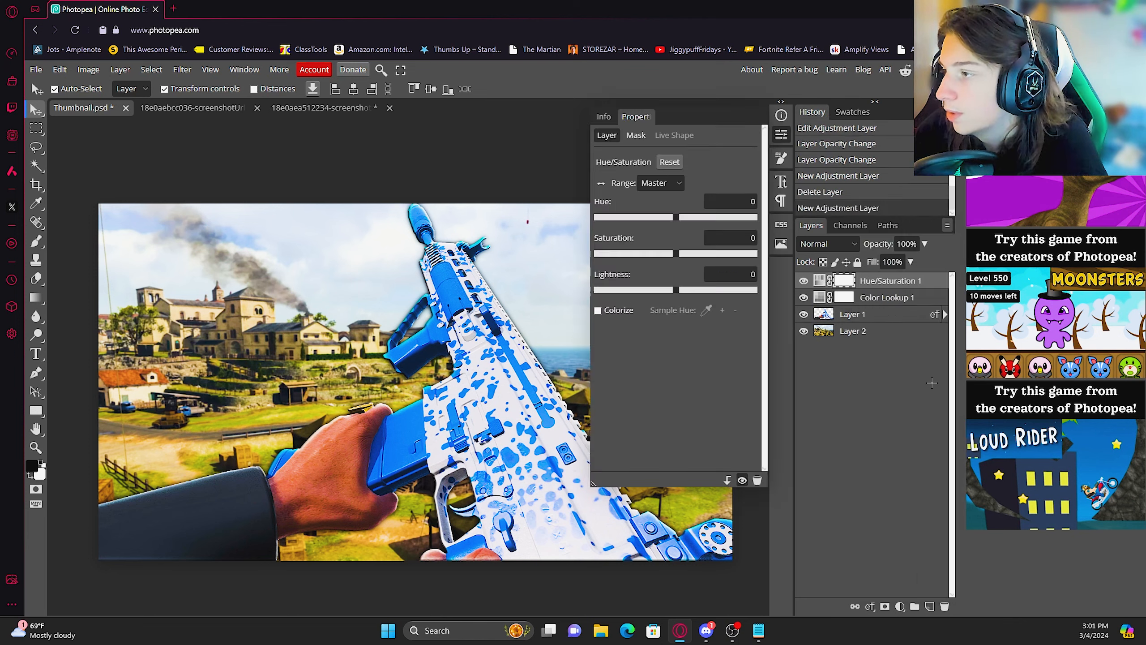
drag(678, 254, 692, 255)
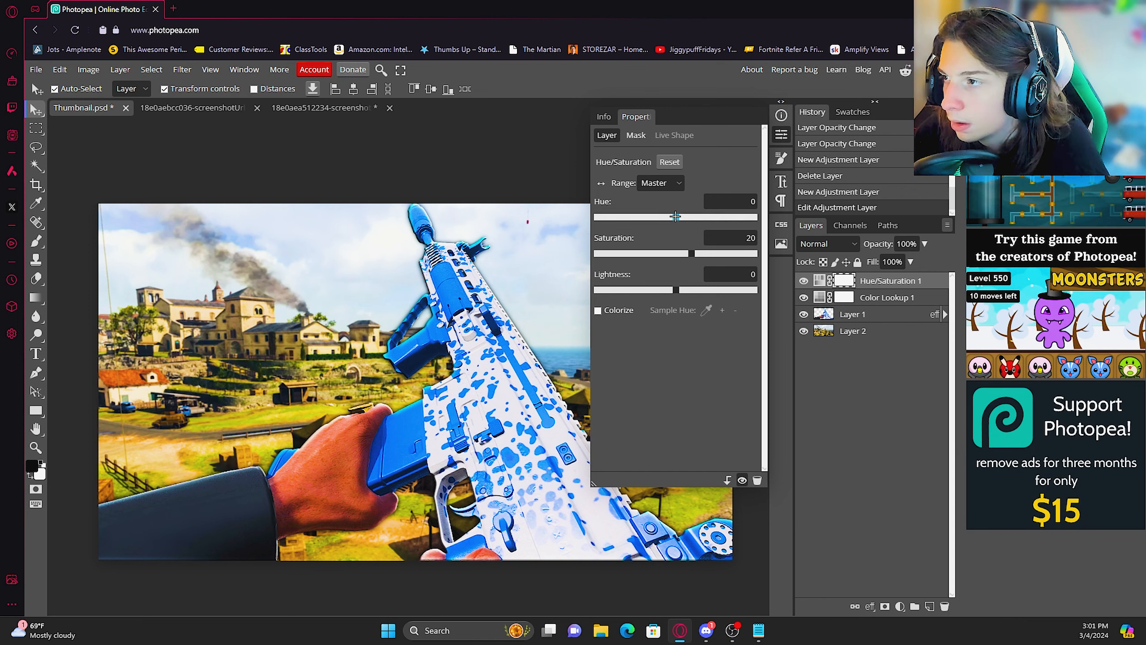
Step: Set the Hue/Saturation adjustment's hue to 2 and its lightness to -2
mouse_move(675, 217)
mouse_down()
mouse_move(576, 231)
mouse_move(700, 232)
mouse_move(689, 232)
mouse_up()
double_click(749, 202)
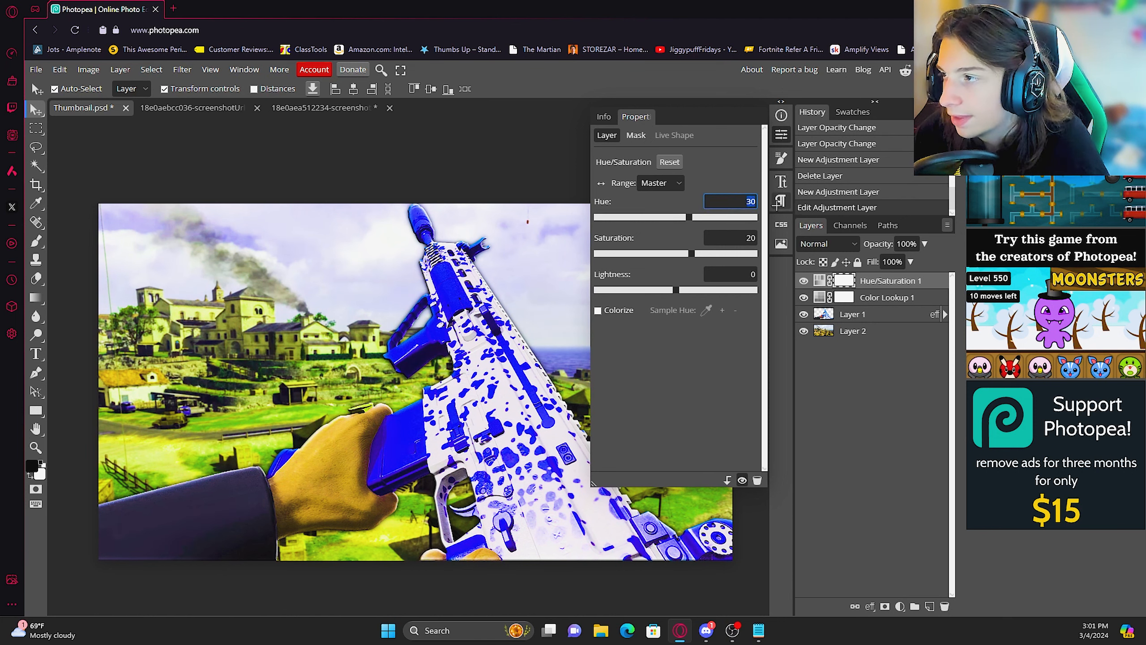
text(2)
click(742, 239)
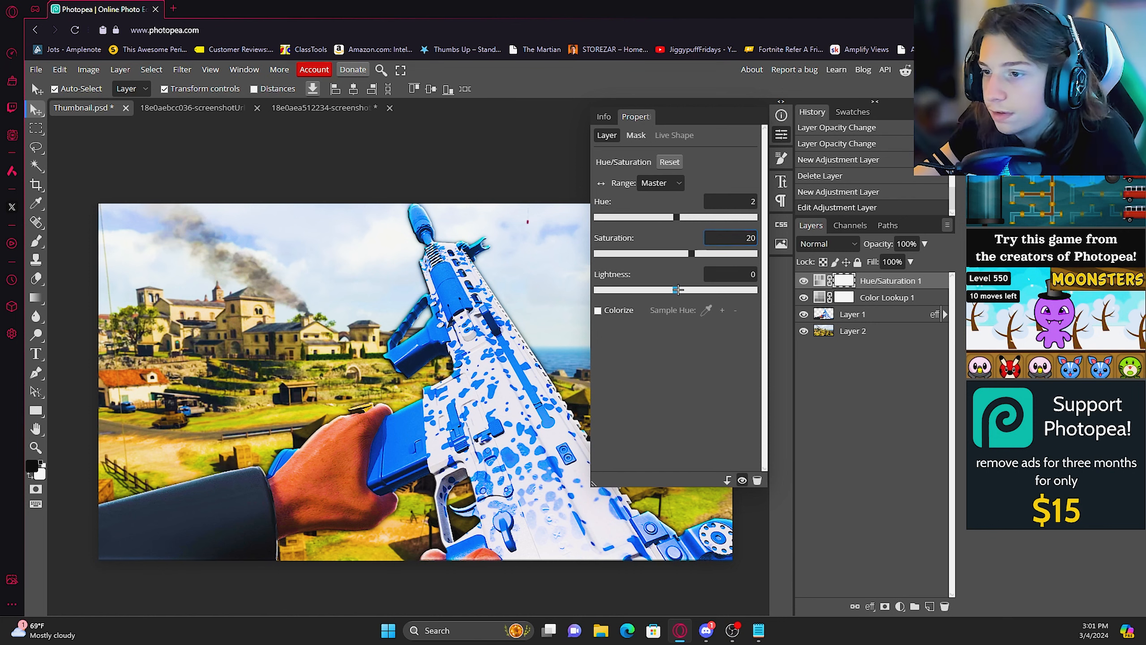
click(677, 290)
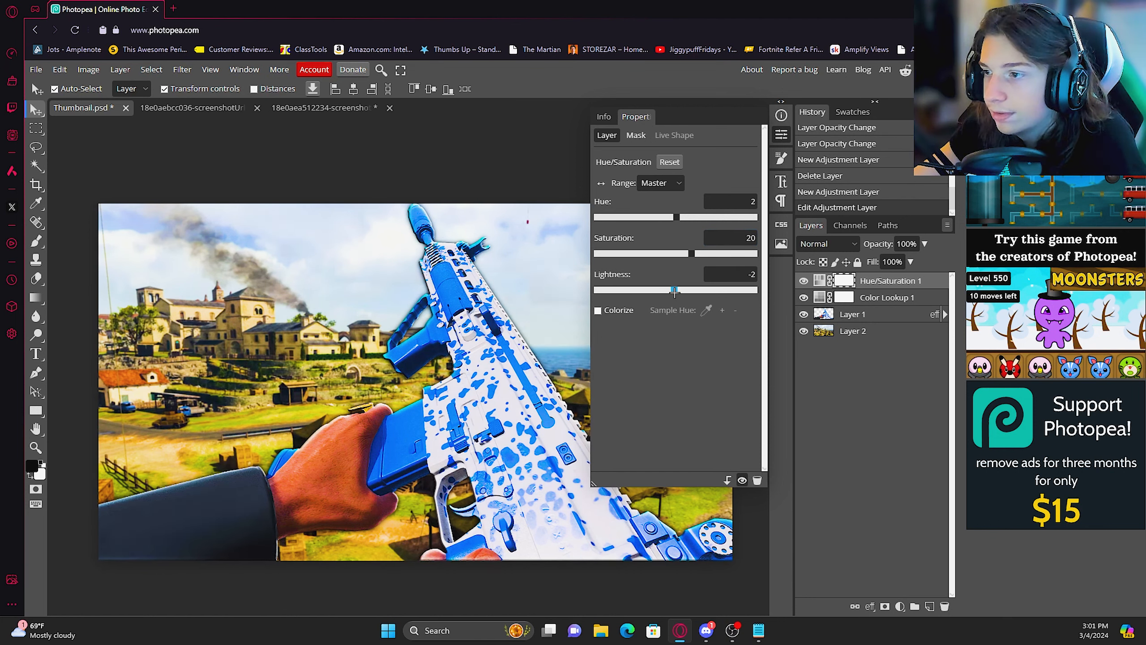
drag(675, 291, 673, 291)
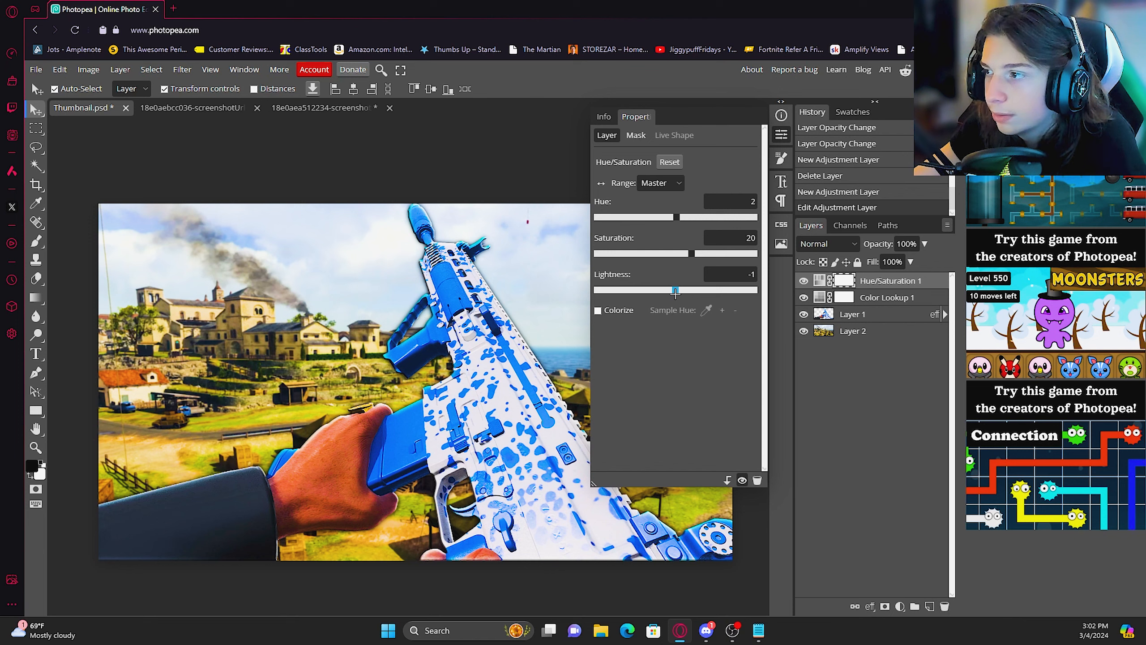
Step: Add a Vibrance adjustment layer with vibrance set to 10
click(900, 606)
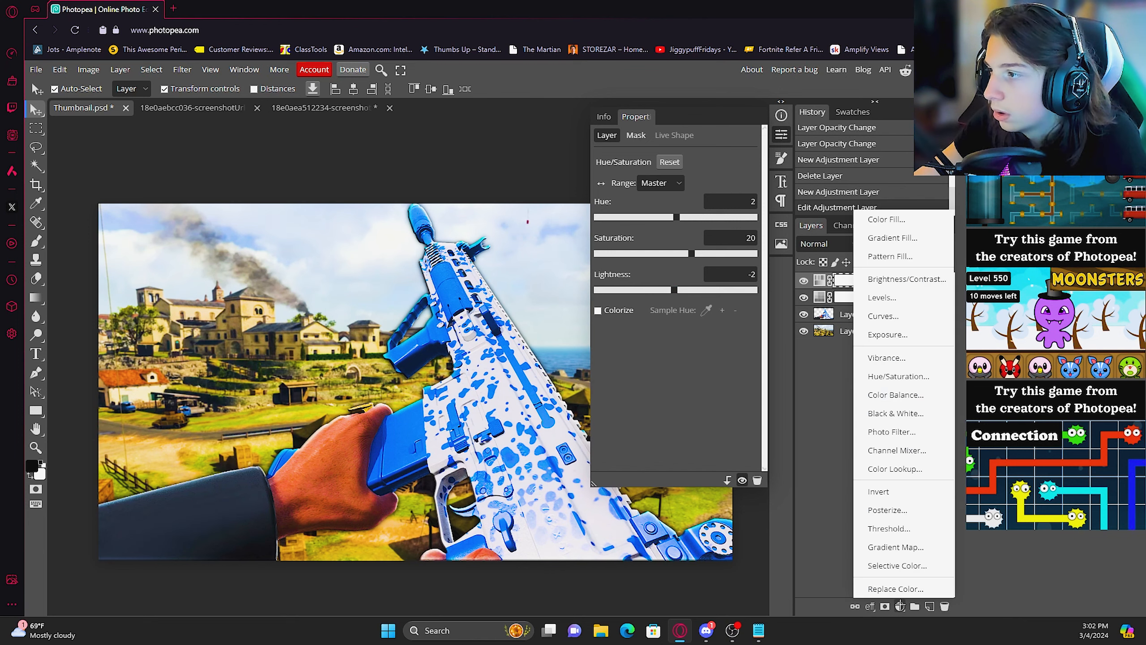
click(905, 360)
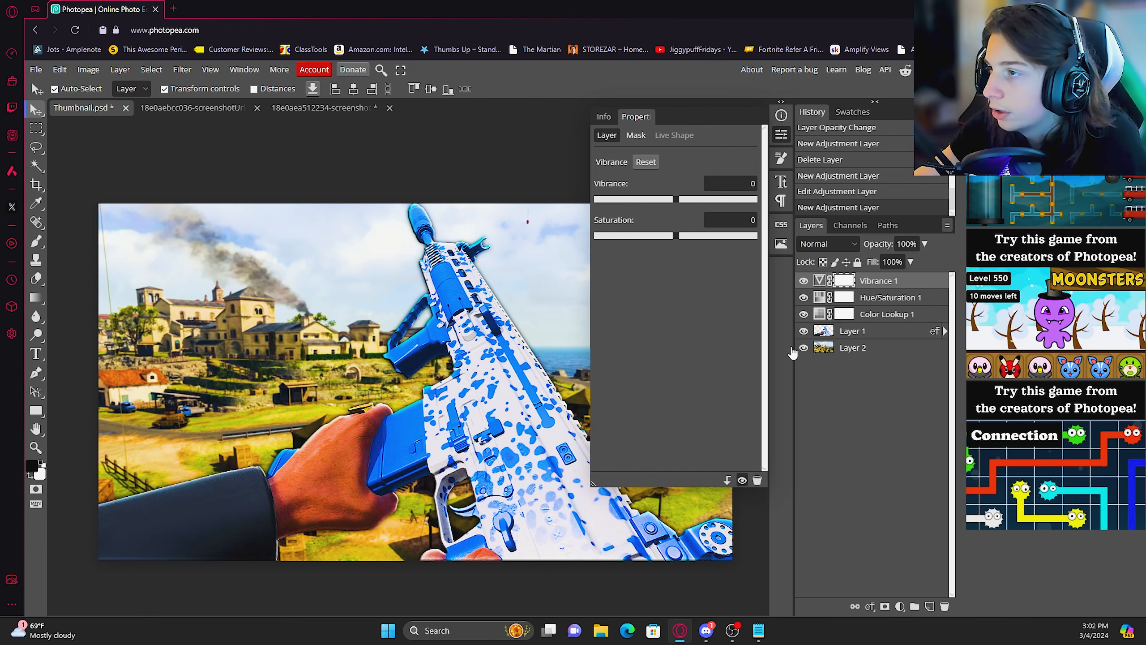
drag(675, 199, 686, 199)
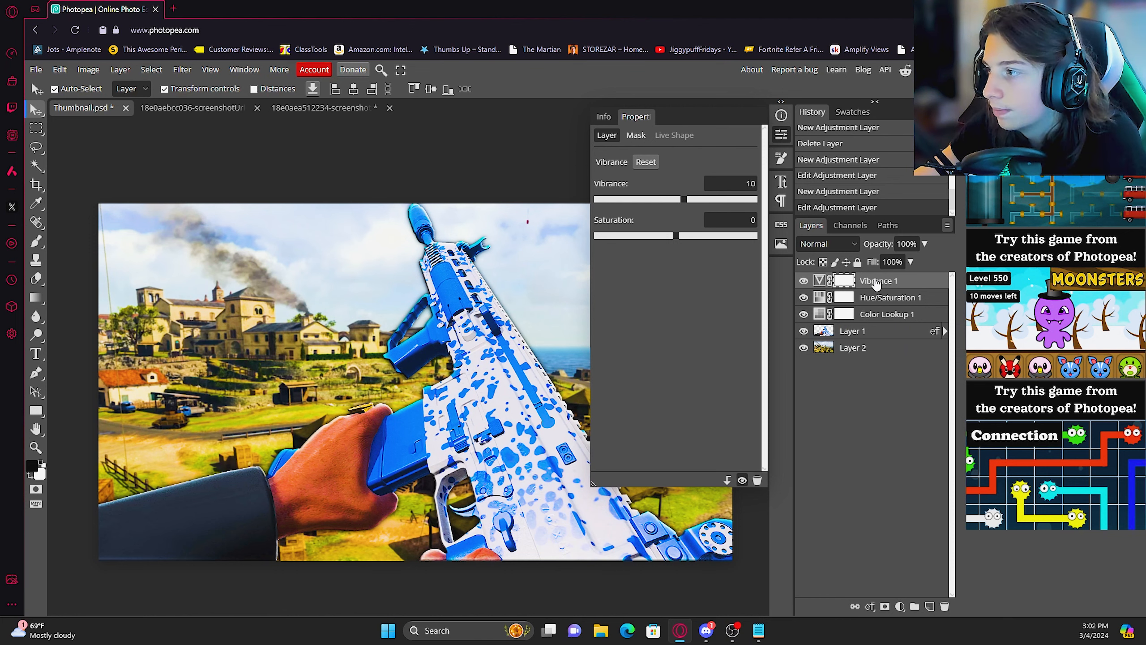
Step: Add an Exposure adjustment layer with exposure 0.42 and gamma correction 1.11
click(899, 605)
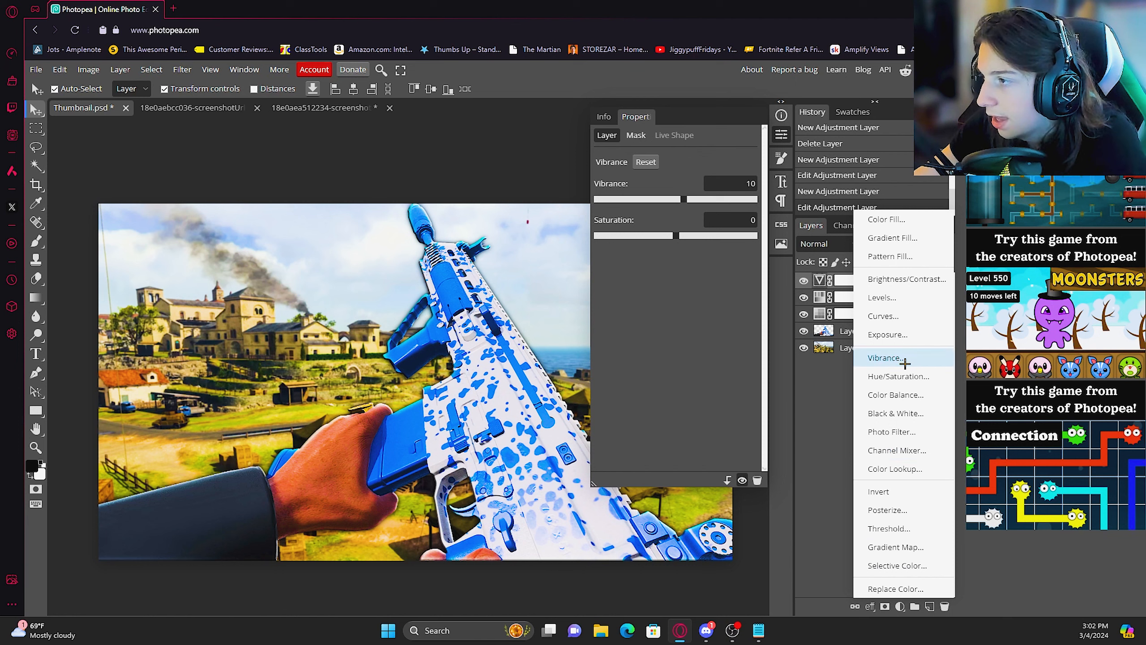
click(905, 336)
drag(676, 199, 695, 208)
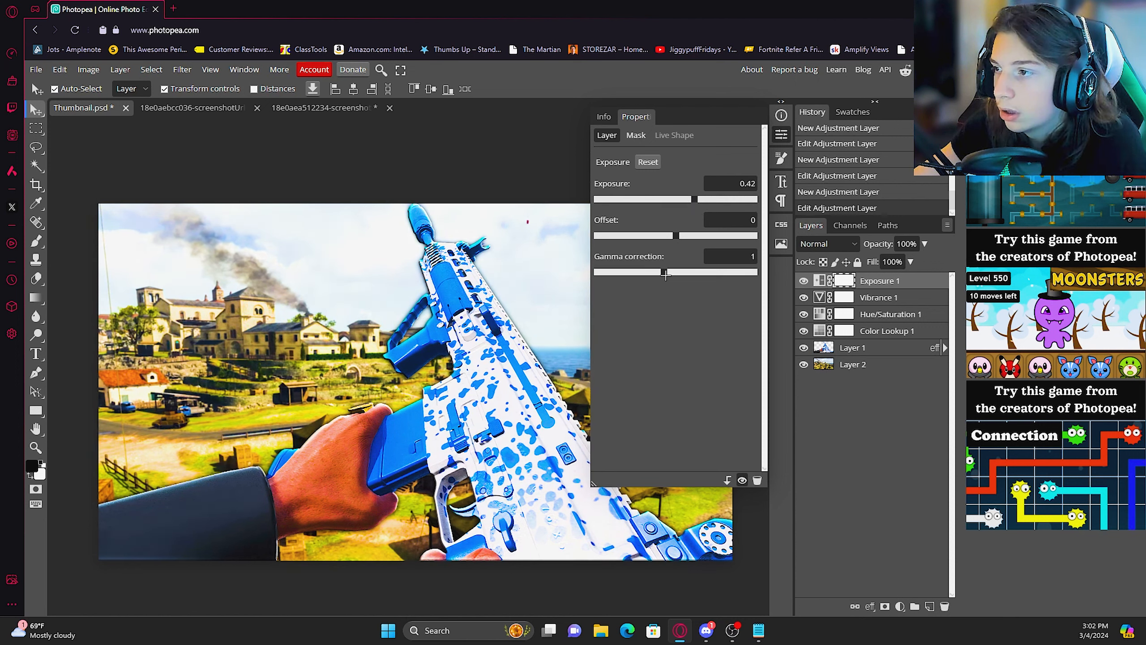
drag(664, 272, 668, 272)
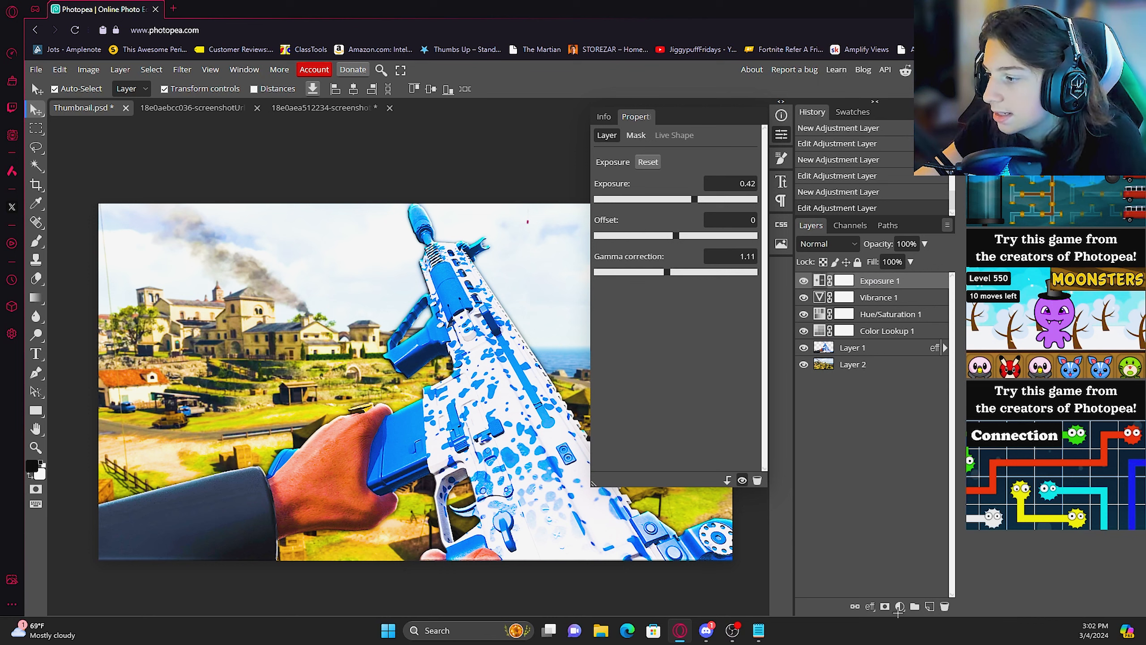
Step: Add a Curves adjustment layer with a highlight point at 229 in, 227 out, a shadow point, and a midpoint at 128 in, 129 out
click(899, 608)
click(913, 318)
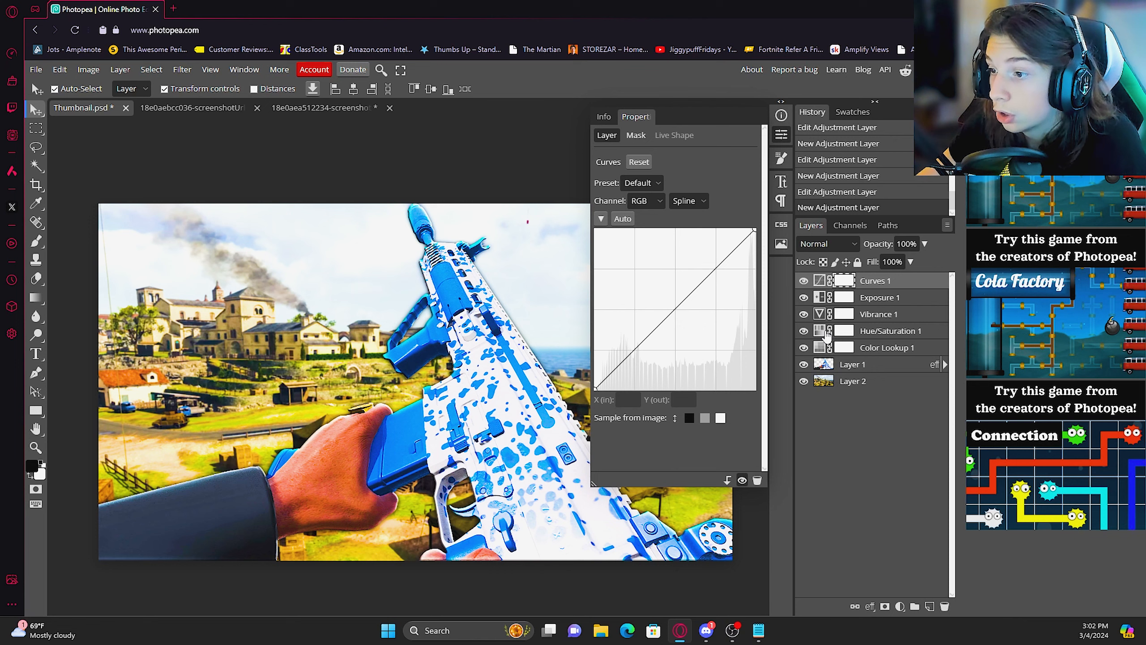
click(745, 239)
mouse_move(744, 238)
mouse_down()
mouse_move(734, 236)
mouse_move(739, 247)
mouse_up()
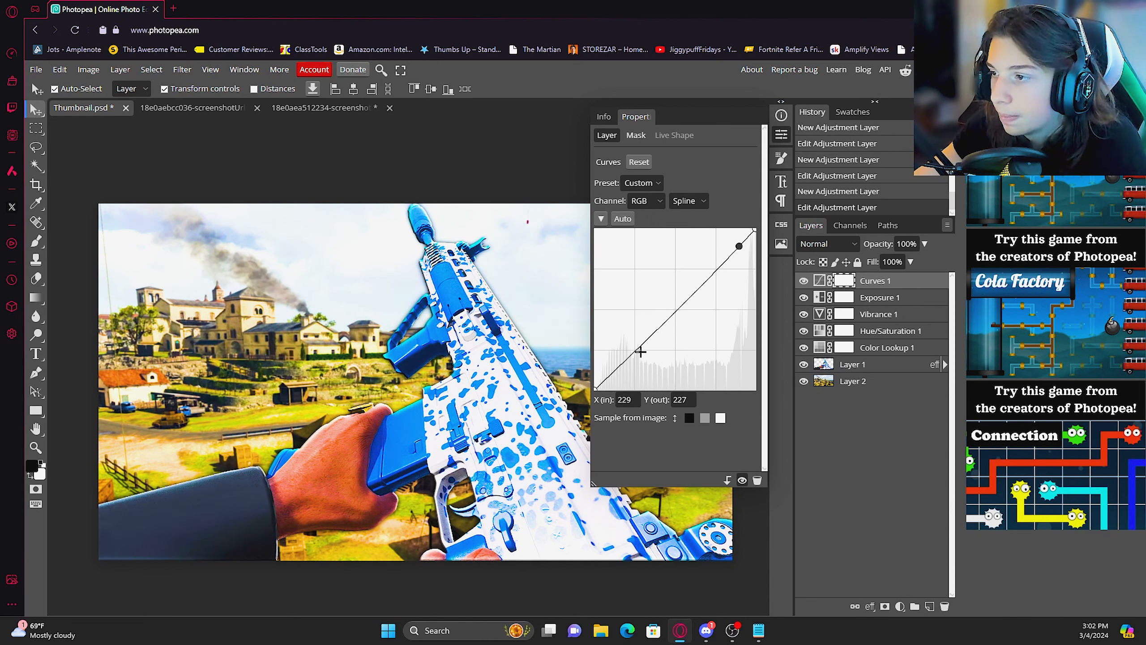
drag(620, 364, 621, 366)
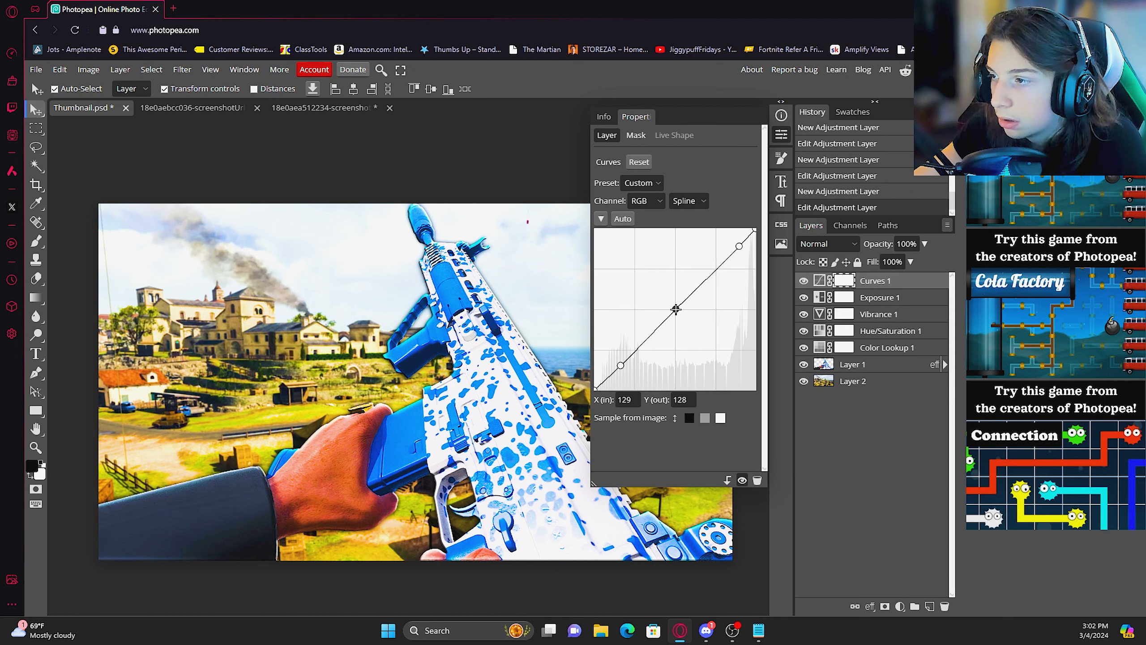
drag(675, 309, 675, 308)
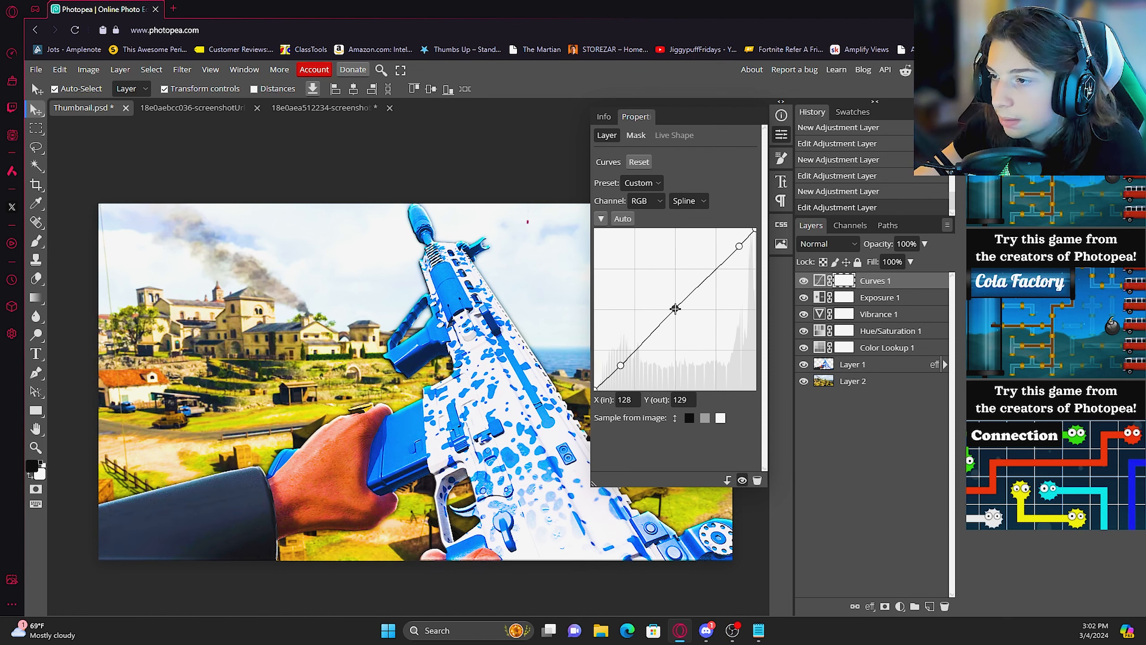
Step: Pull the curve down with points at 181 in, 161 out and 78 in, 65 out, and close the curve settings
drag(712, 274, 709, 288)
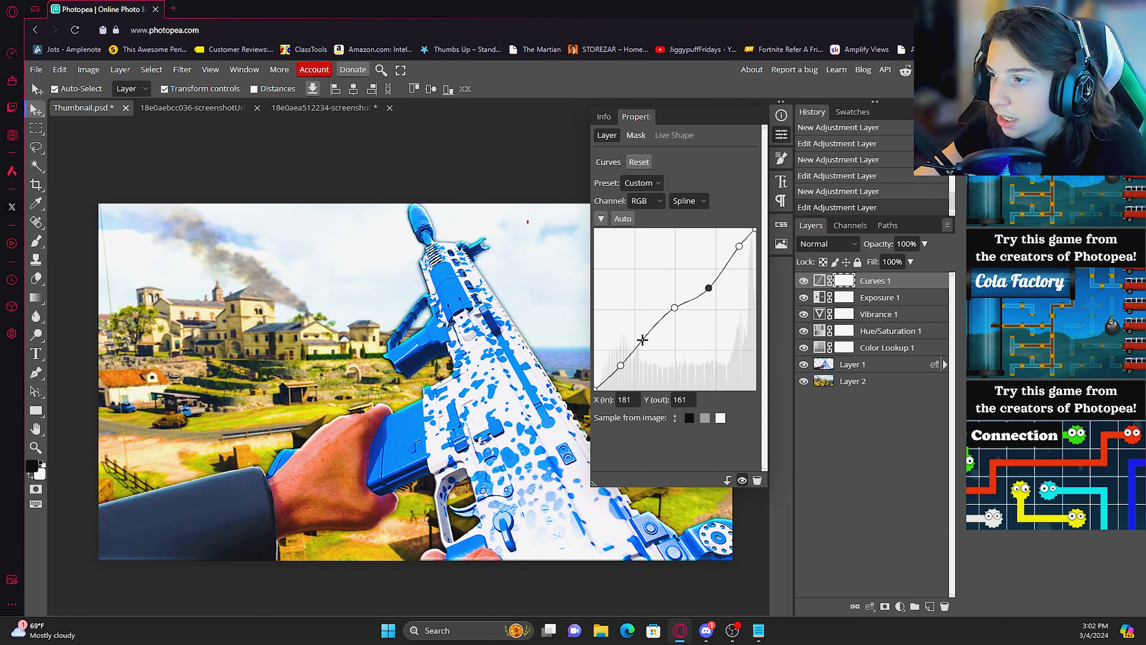
mouse_move(639, 344)
mouse_down()
mouse_move(638, 334)
mouse_move(643, 349)
mouse_up()
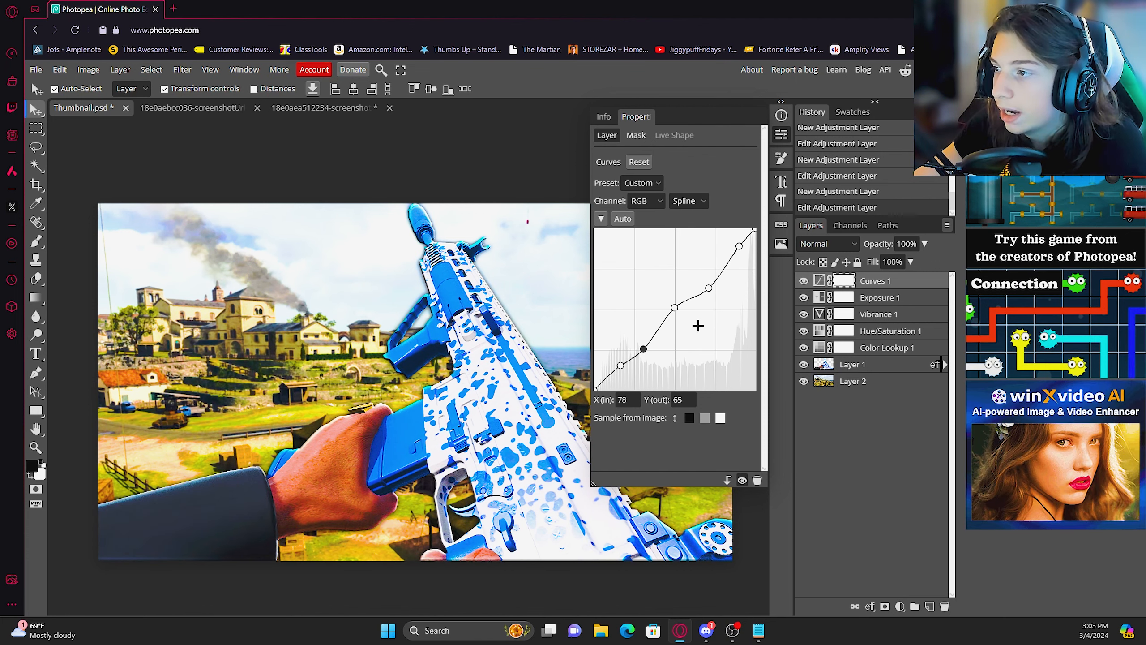
click(781, 135)
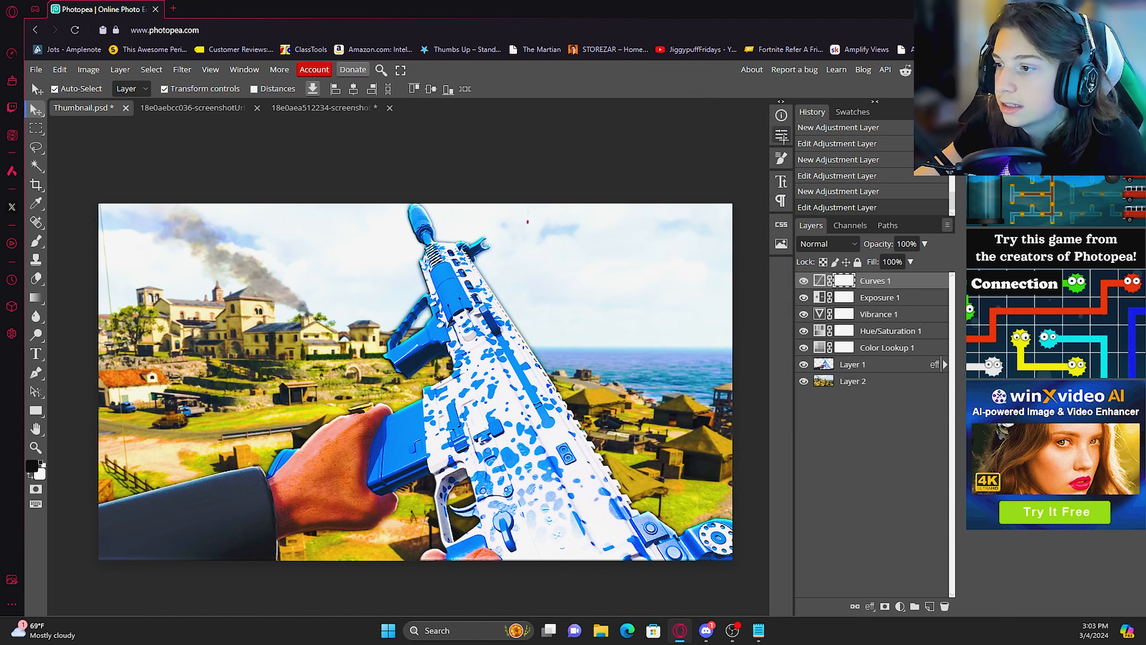
Step: Add a Levels adjustment layer and set its black input level to 5
click(899, 606)
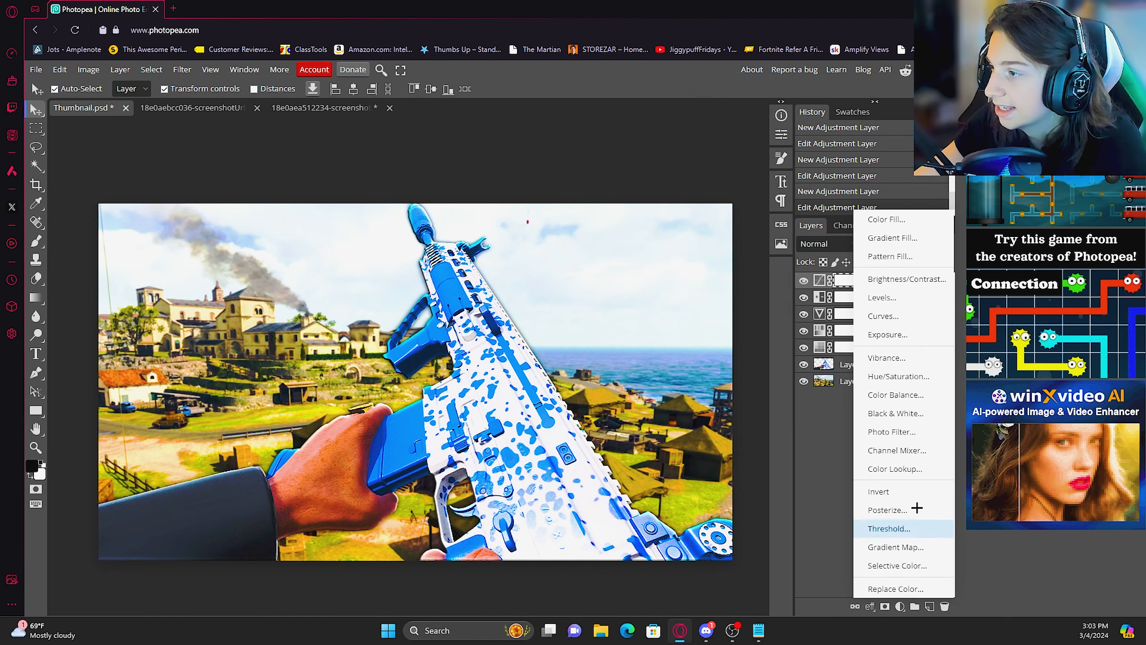
click(922, 299)
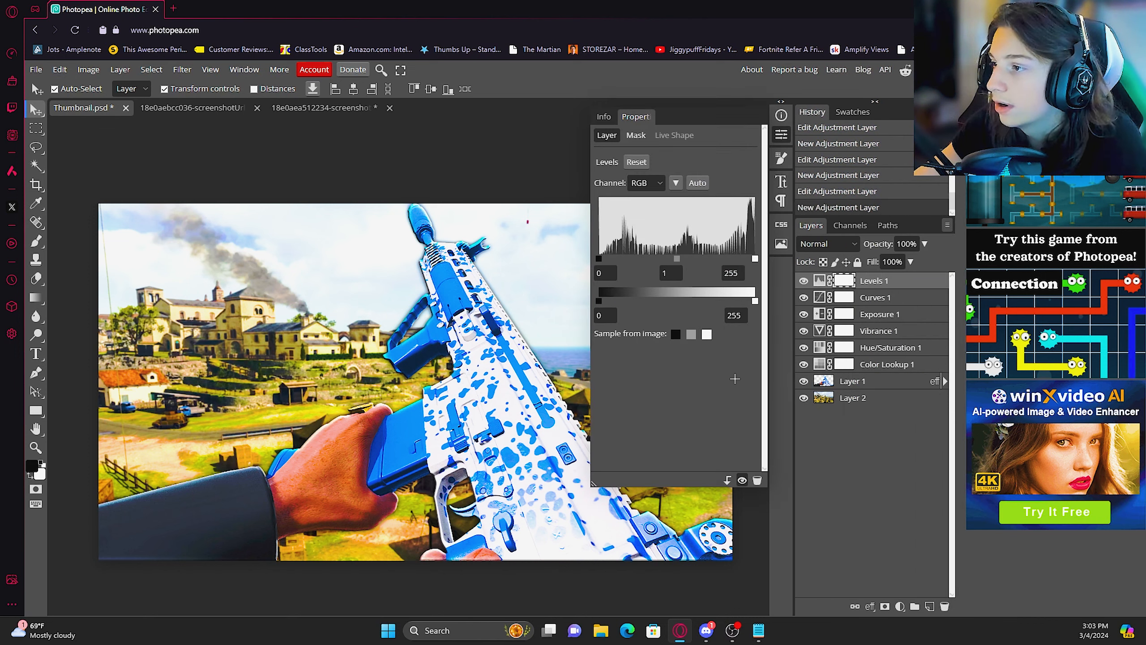
click(682, 273)
drag(599, 300, 570, 268)
text(5)
Step: Set the Levels midtone value to 0.95 and close the adjustment's settings
click(671, 272)
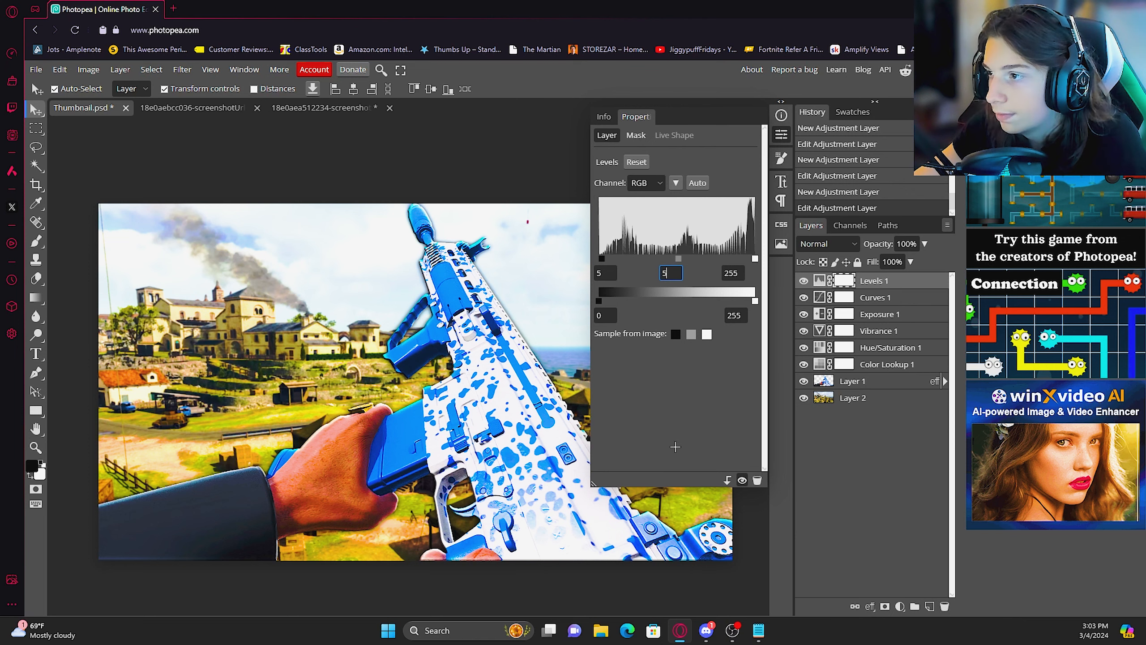
text(5)
drag(674, 273, 637, 270)
text(0)
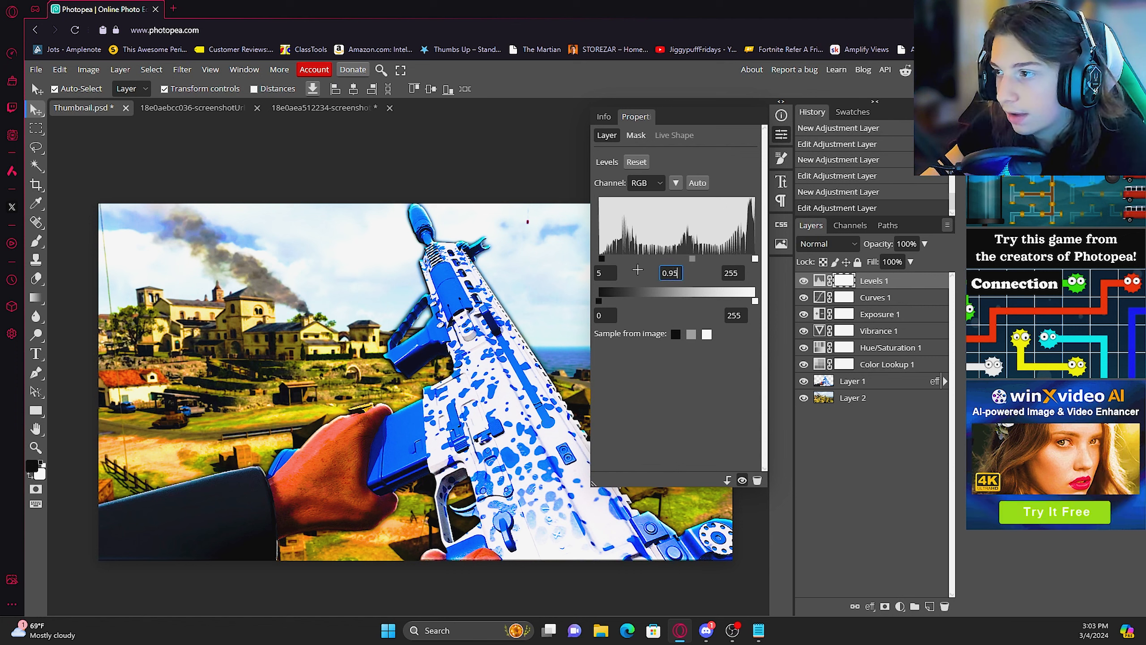
text(.95)
key(Return)
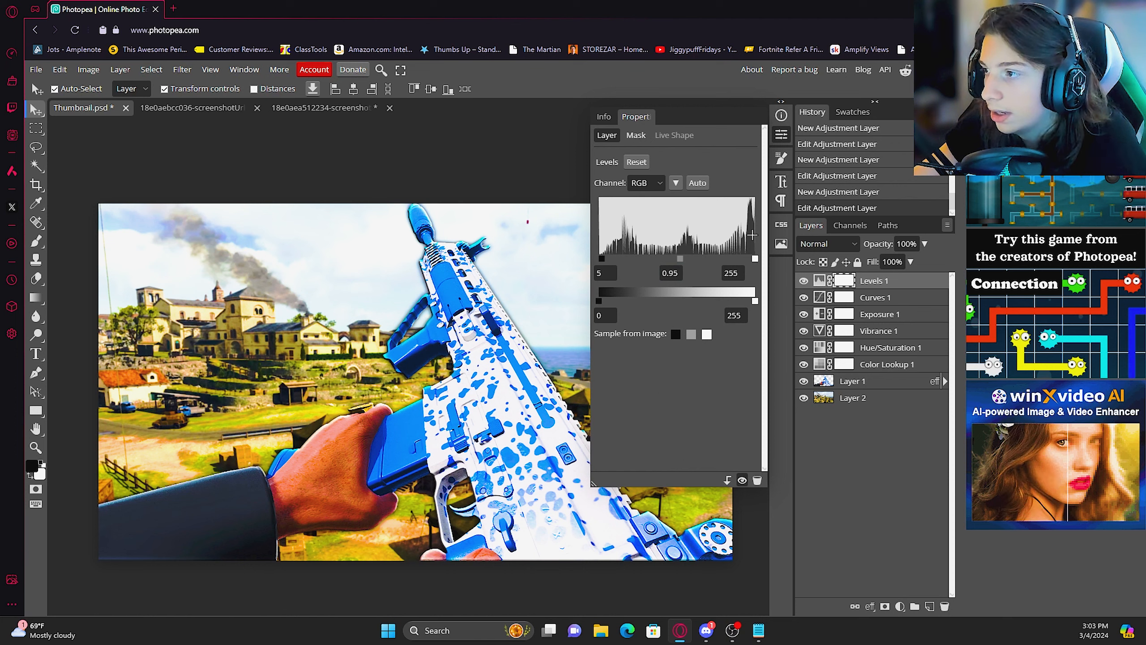
click(782, 135)
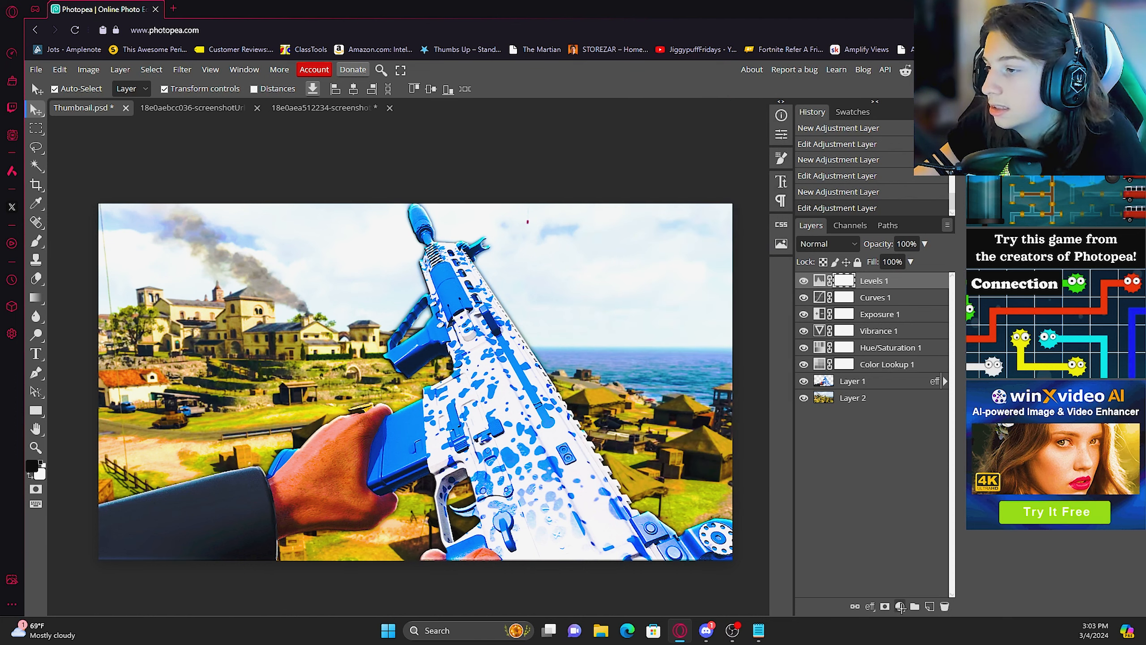
click(900, 606)
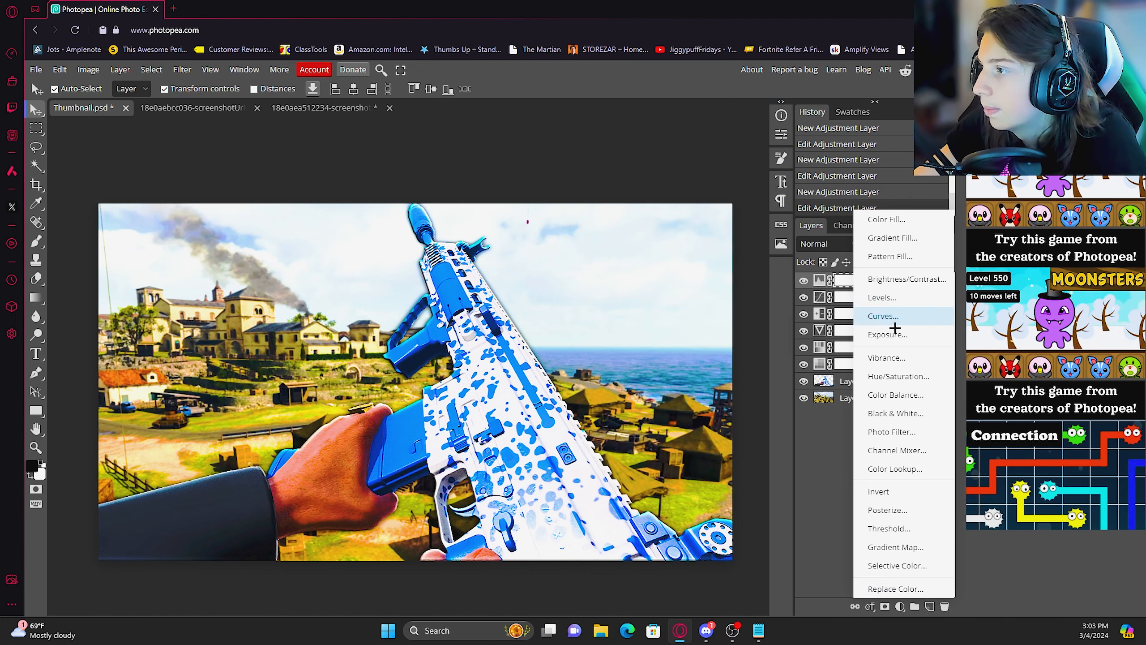
click(782, 497)
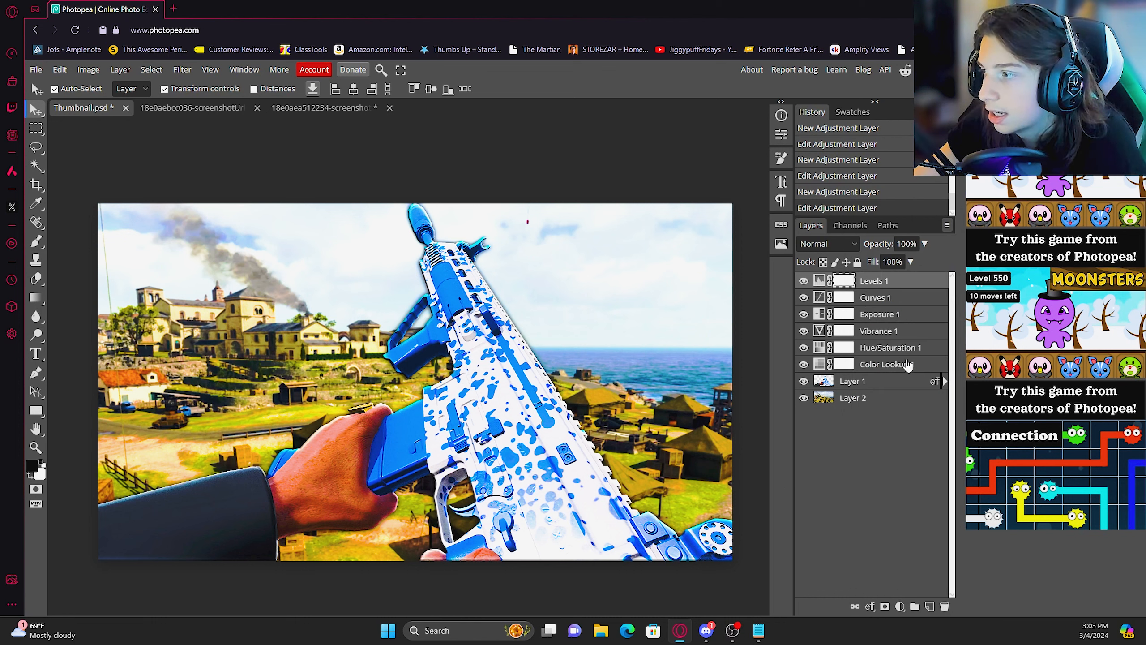
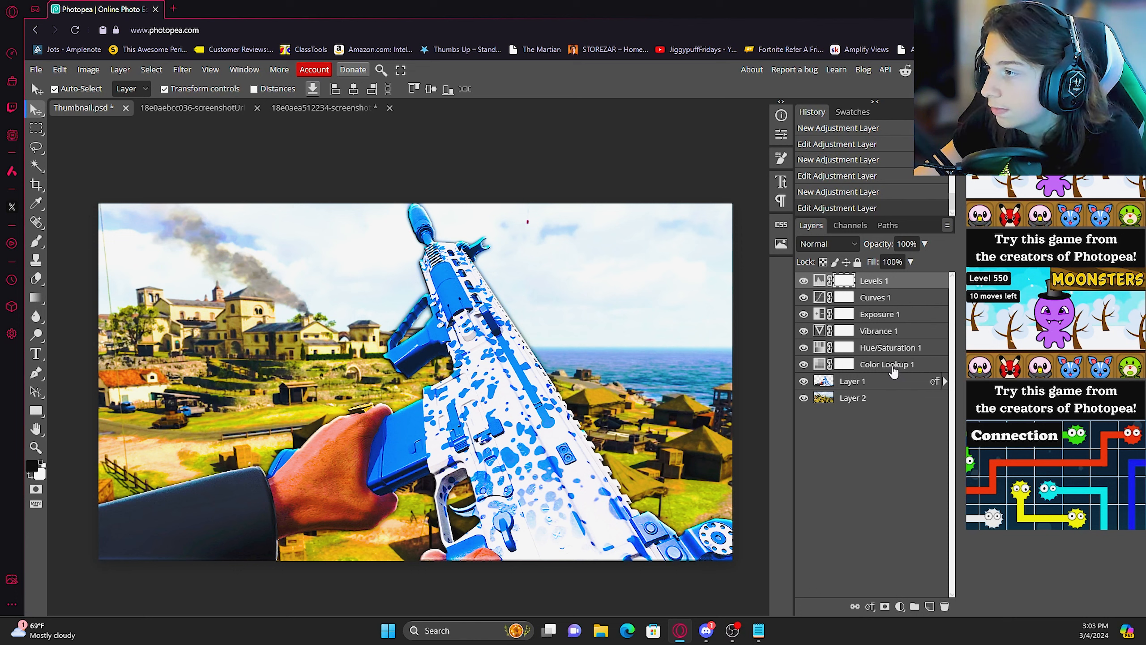
Step: Group the six adjustment layers from Levels 1 down to Color Lookup 1 into a new folder
shift+click(893, 370)
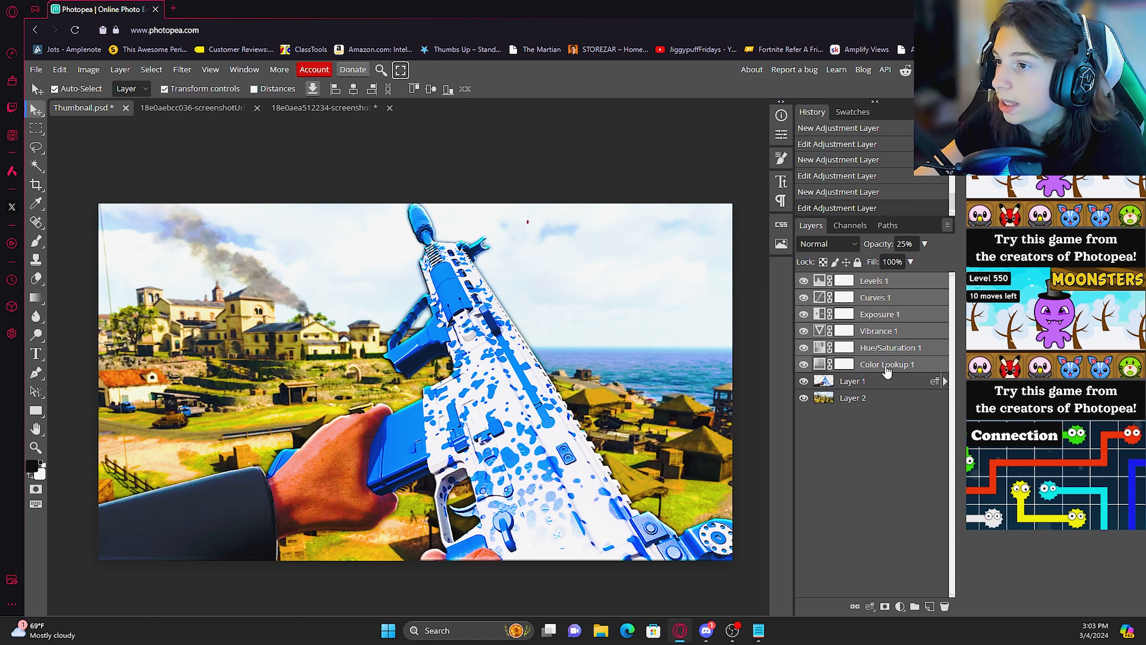
right_click(885, 368)
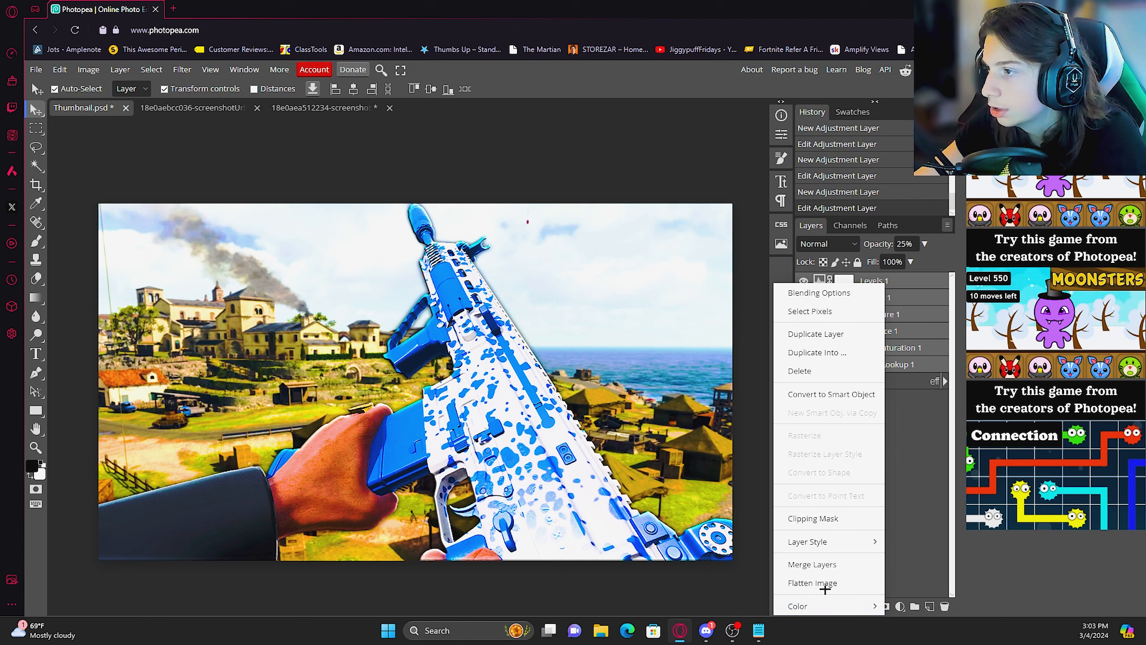
click(922, 517)
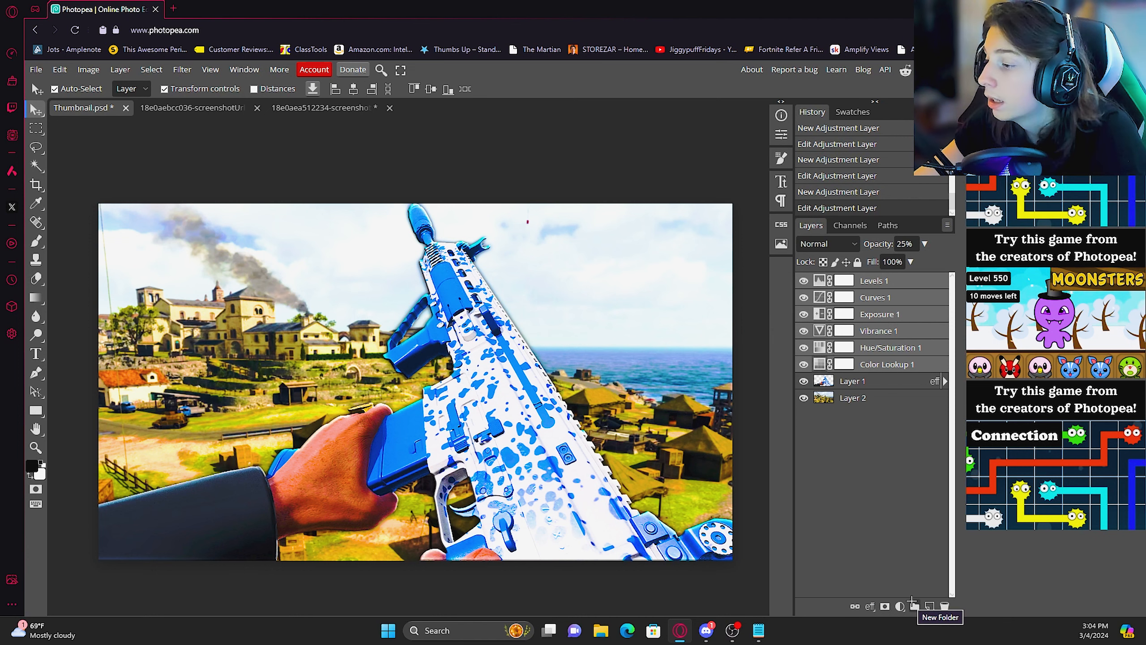
click(912, 603)
Step: Rename the new adjustment folder as CC
double_click(854, 280)
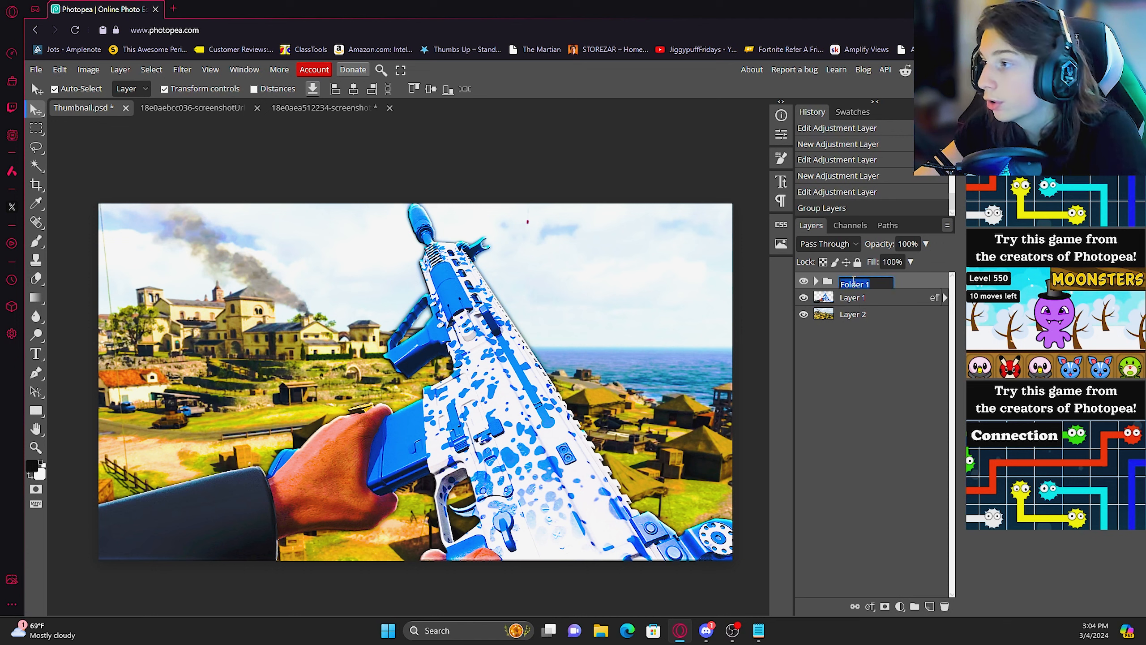
text(c)
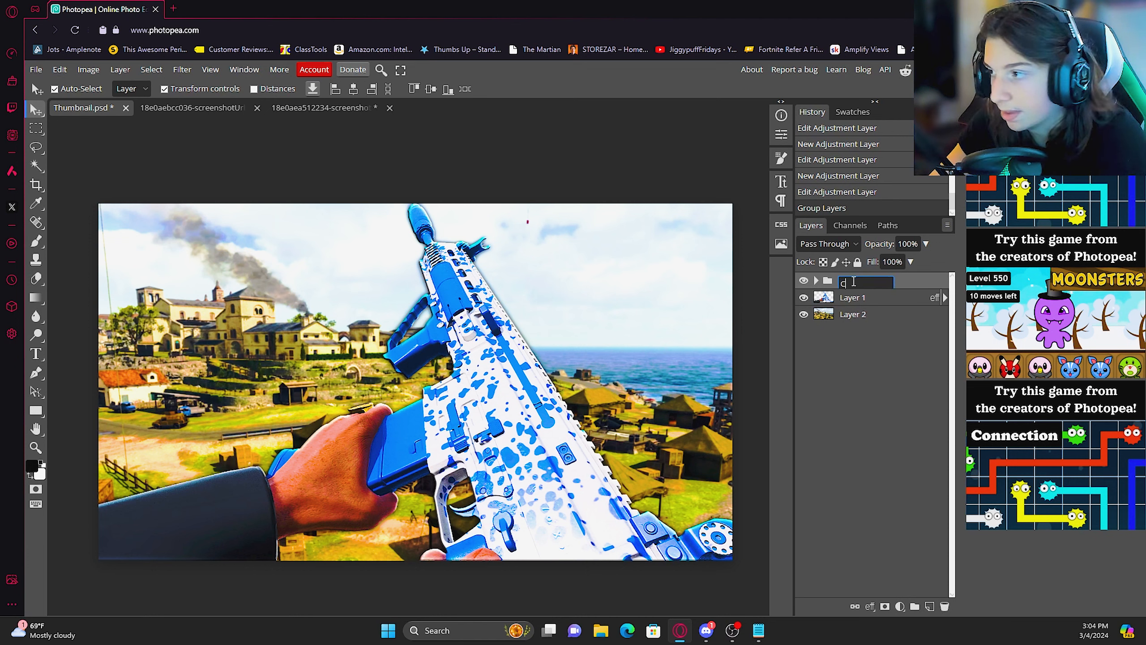
text(c)
key(Return)
right_click(854, 284)
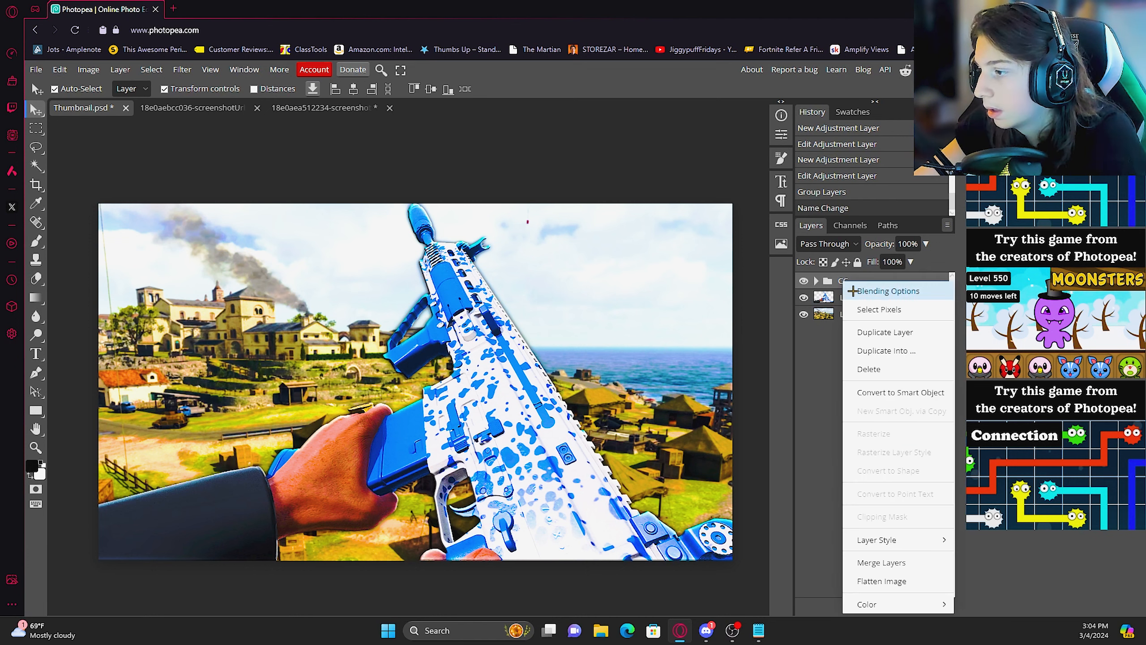
mouse_move(875, 537)
click(814, 453)
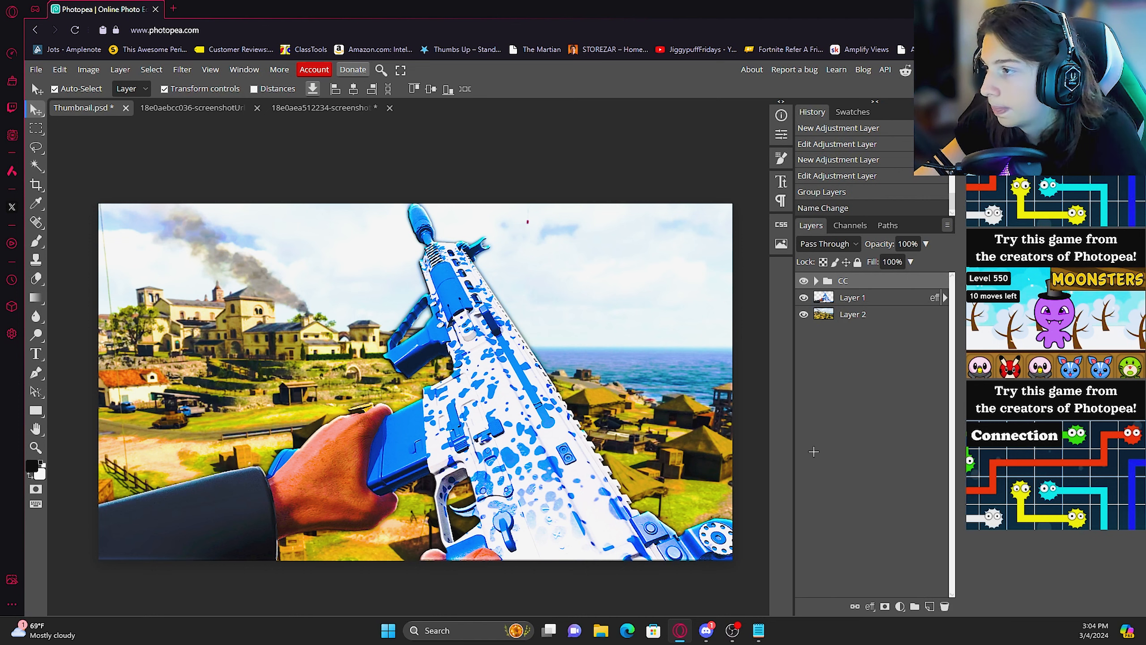
Step: Toggle the CC folder's visibility off and on to compare the image with and without the colour grade
click(803, 280)
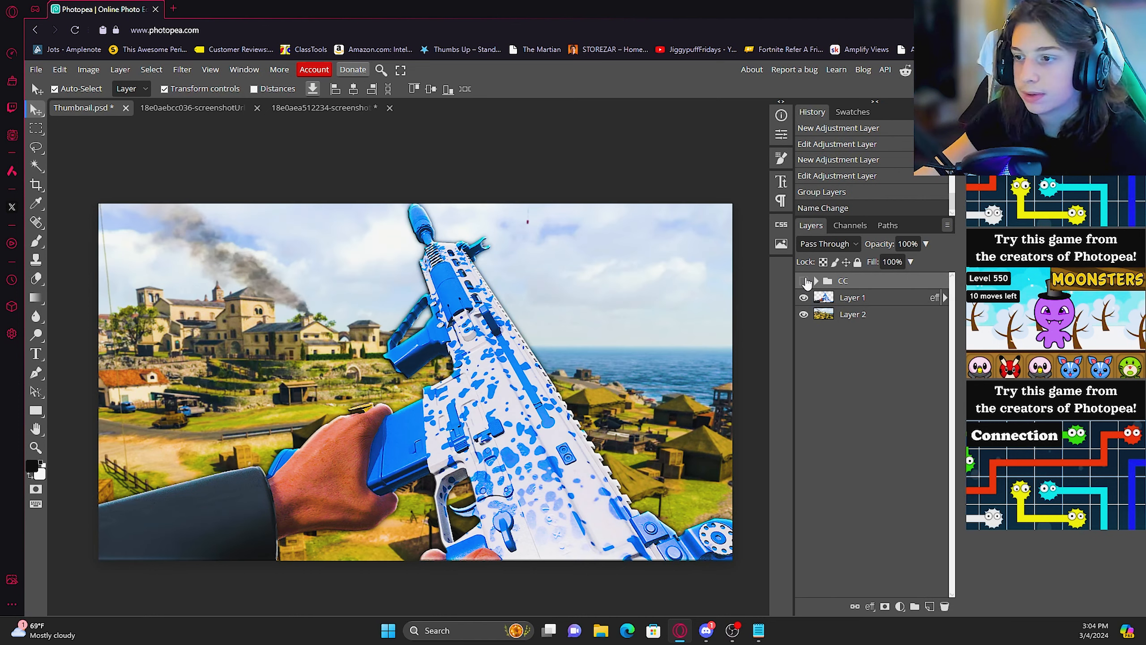
click(804, 281)
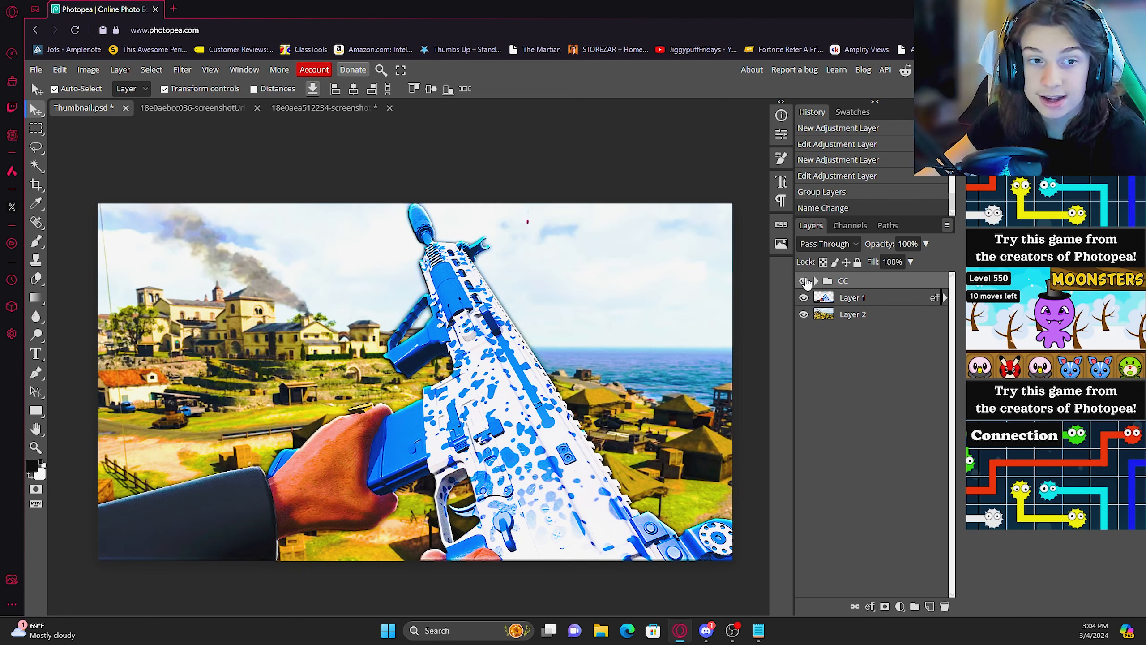
click(805, 280)
click(804, 279)
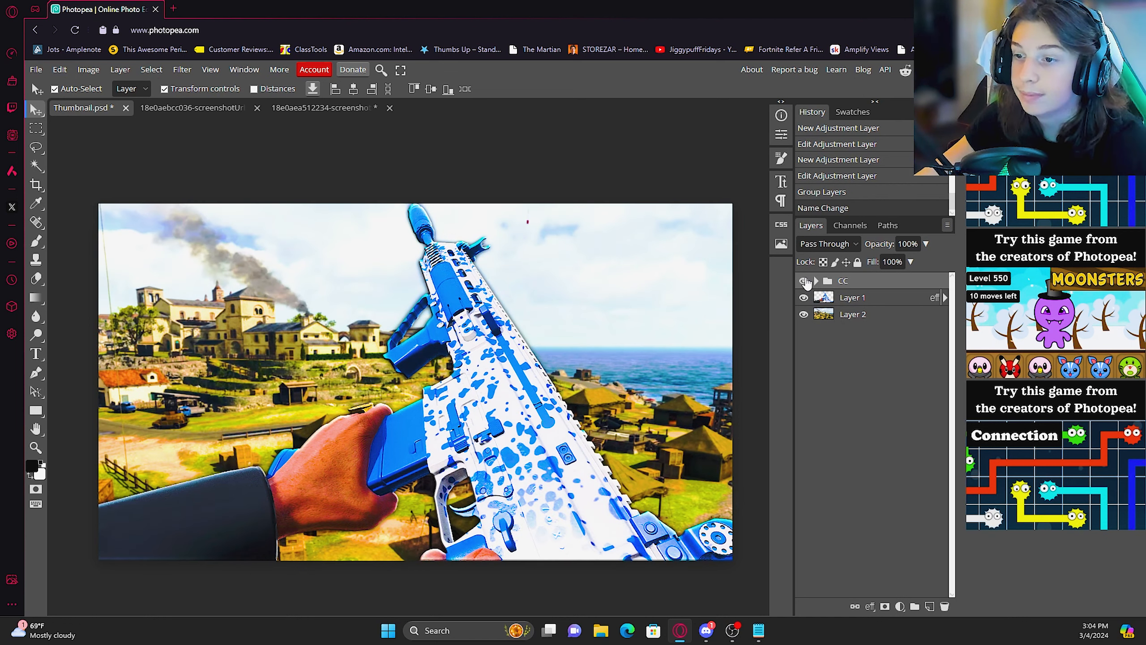
click(804, 280)
click(803, 280)
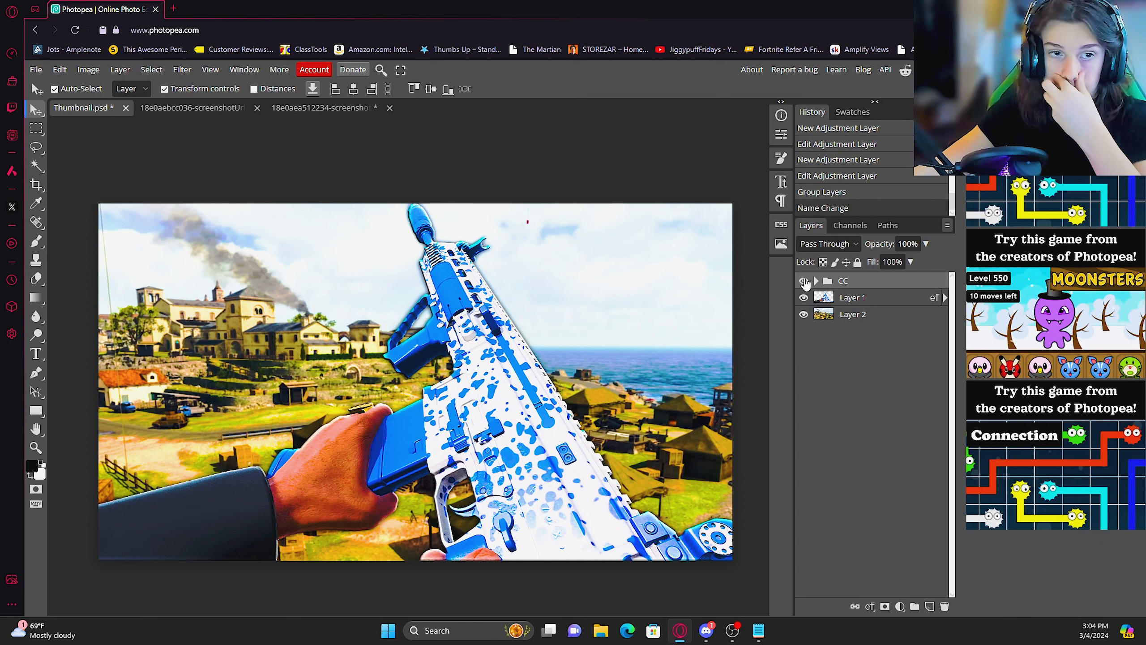
Step: Add a new empty layer directly above Layer 1 and set its blend mode to Linear Dodge
click(845, 299)
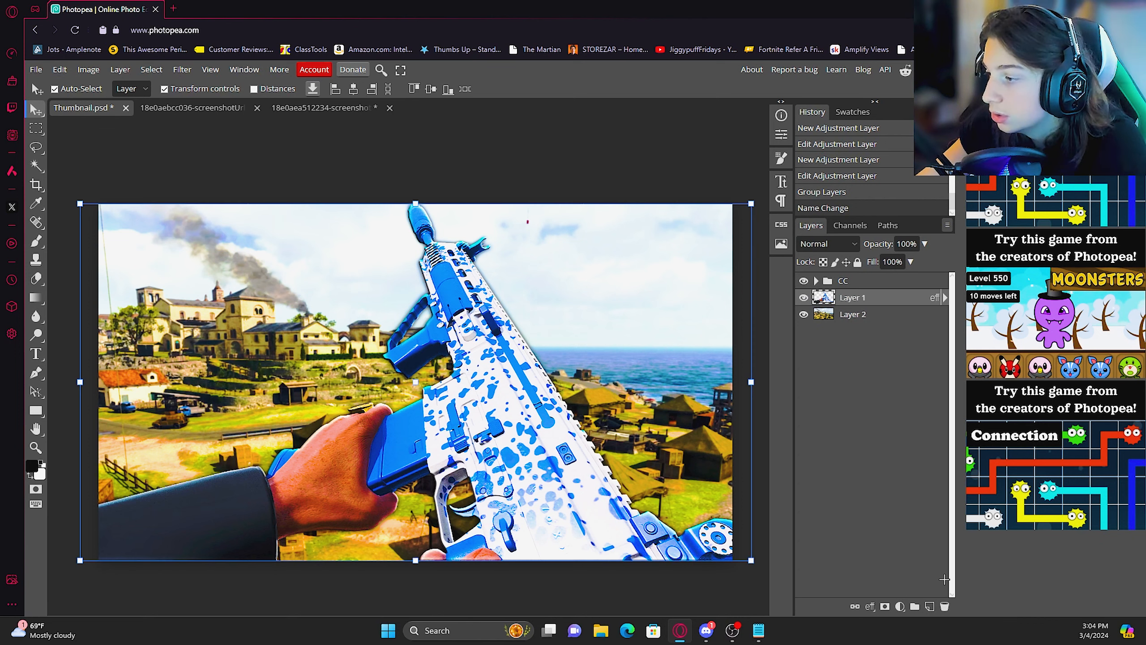
click(929, 606)
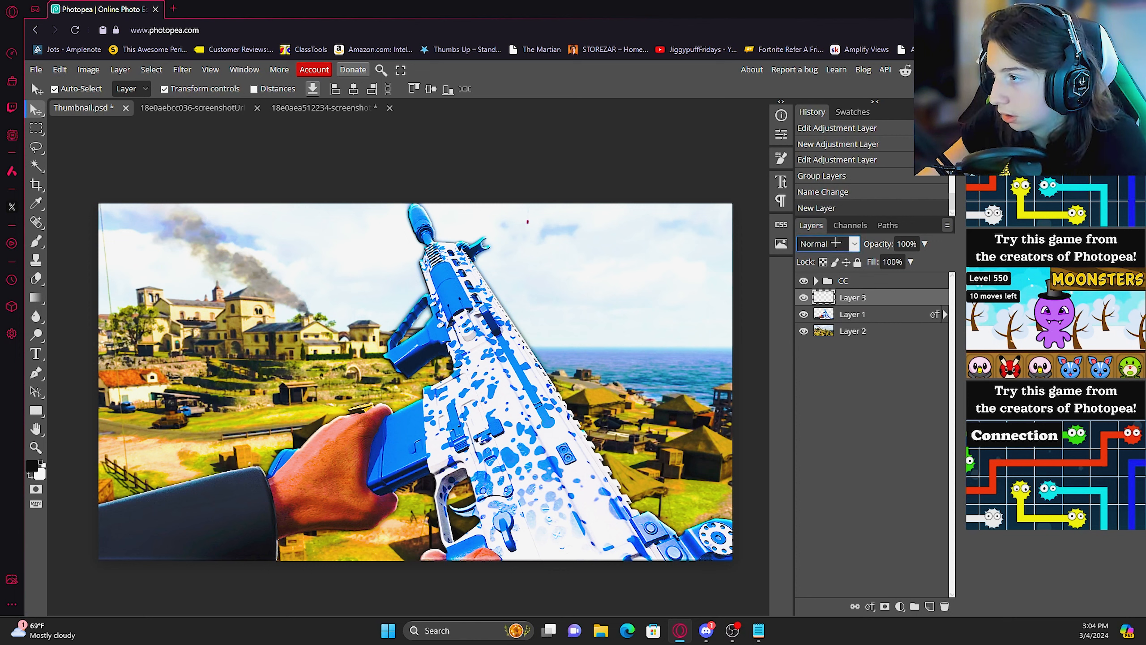
click(834, 244)
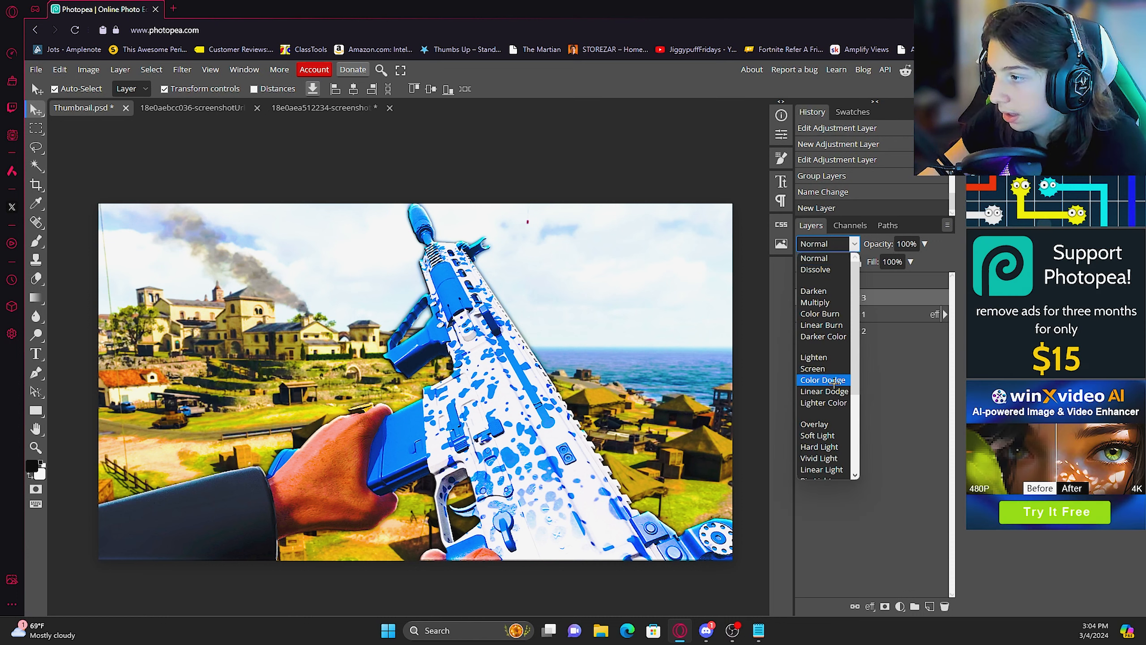
click(842, 392)
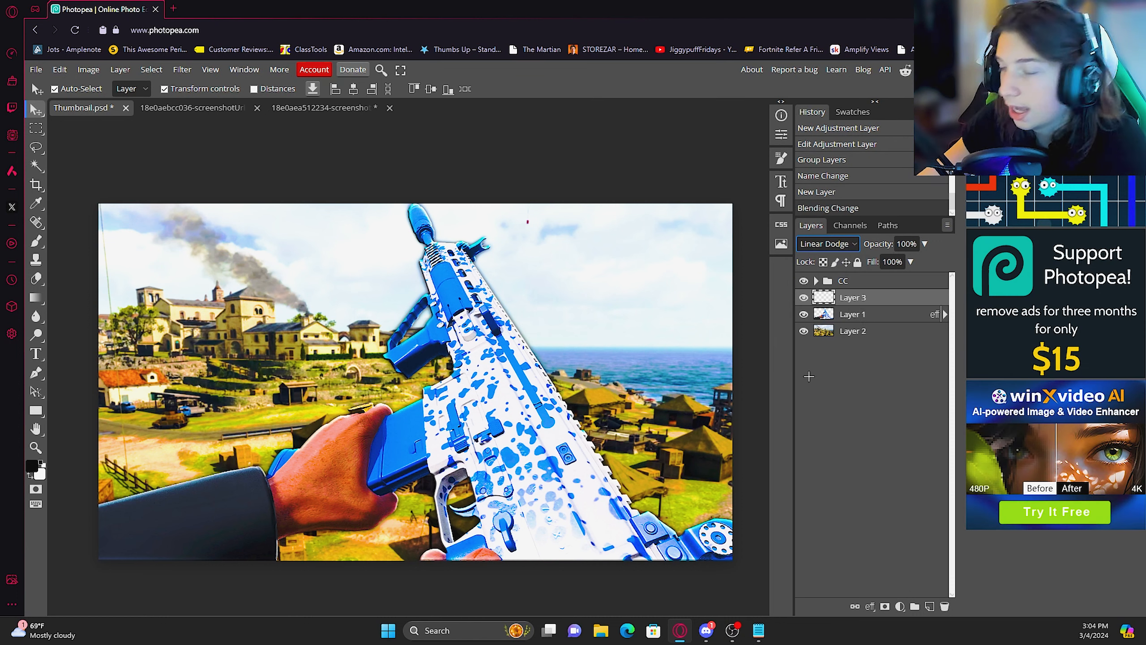
Step: Switch to the Brush tool and set its flow to 65%
key(b)
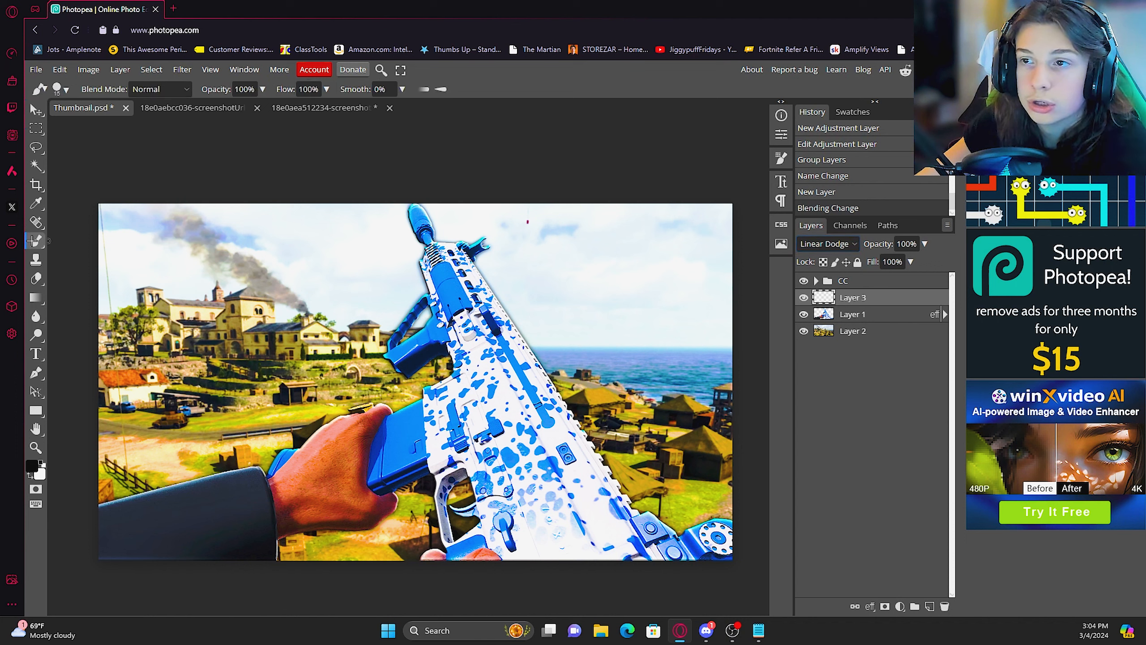
double_click(308, 89)
text(6)
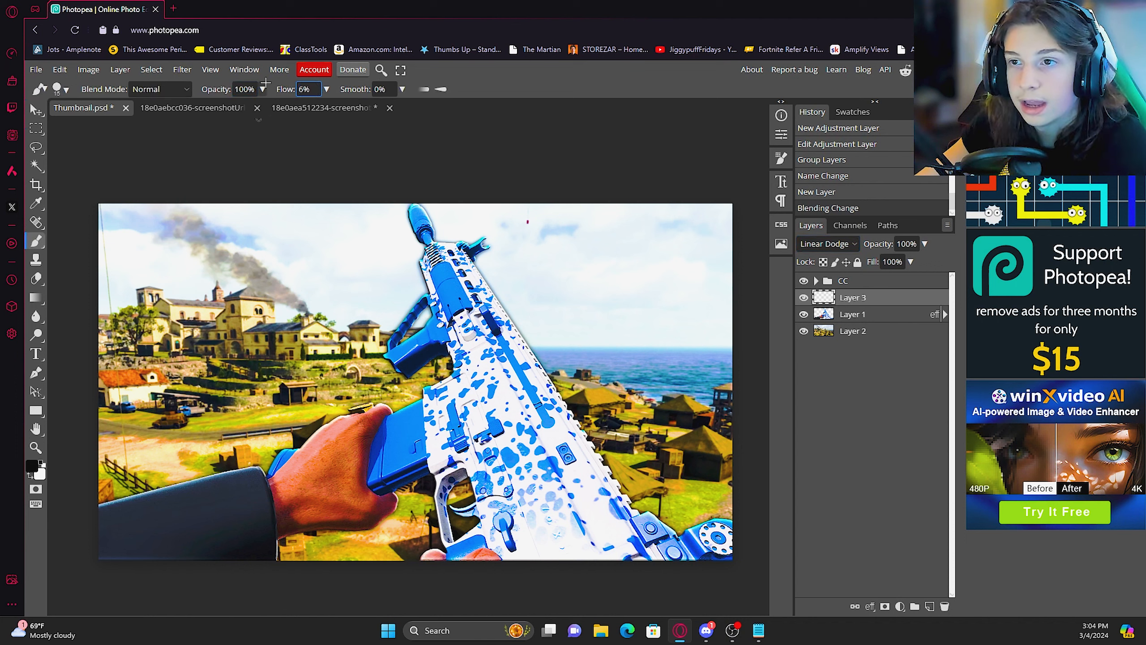
text(5)
key(Return)
Step: Enlarge the soft brush to about 533 px, test a dab on the rifle and undo that dab
mouse_move(312, 415)
mouse_down()
mouse_move(519, 415)
mouse_move(202, 417)
mouse_move(518, 415)
mouse_move(298, 294)
mouse_move(284, 267)
mouse_move(312, 120)
mouse_up()
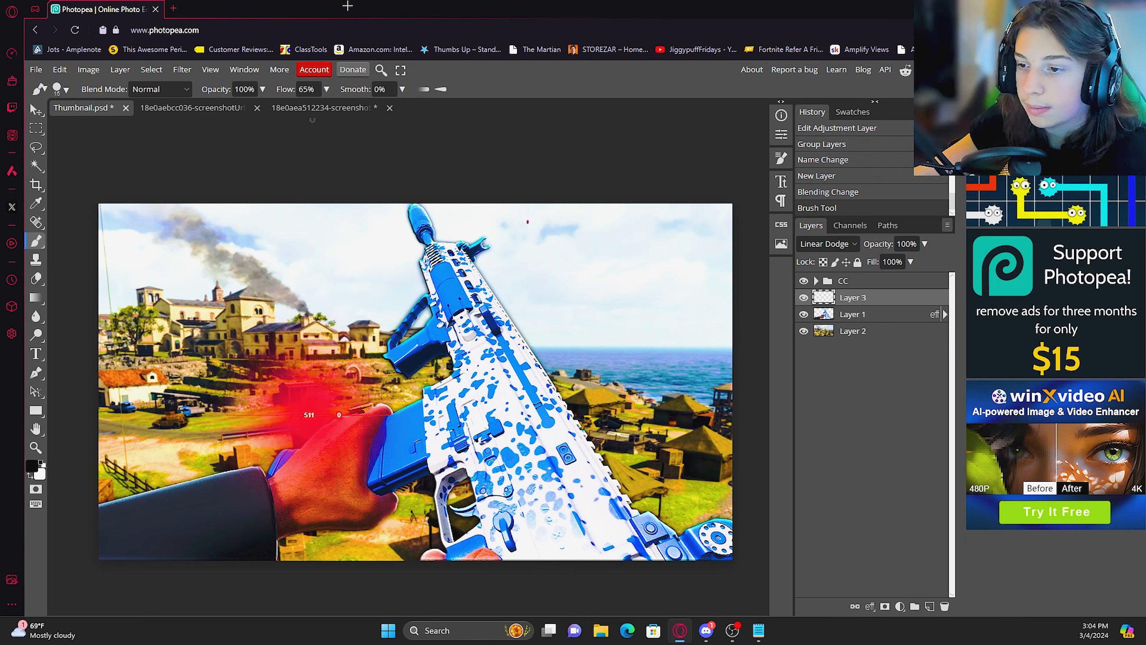
drag(347, 5, 320, 5)
click(459, 471)
key(ctrl+z)
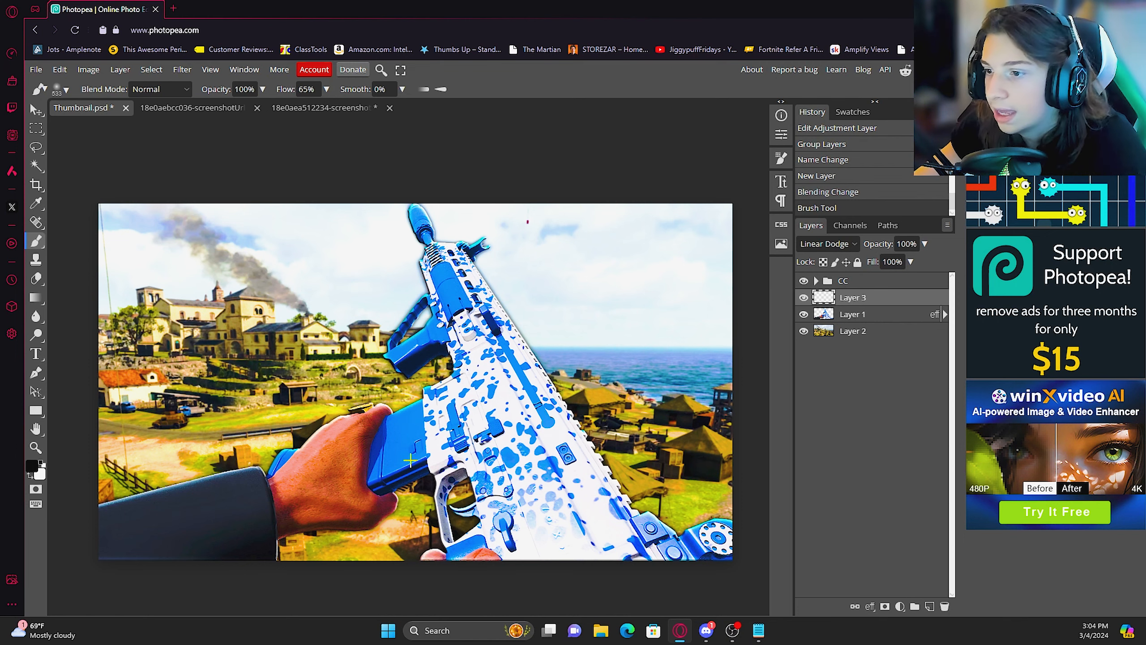
Step: Sample the blue of the rifle's magazine and paint a glow over the magazine with a soft brush of about 446 px
scroll(456, 447, up, 2)
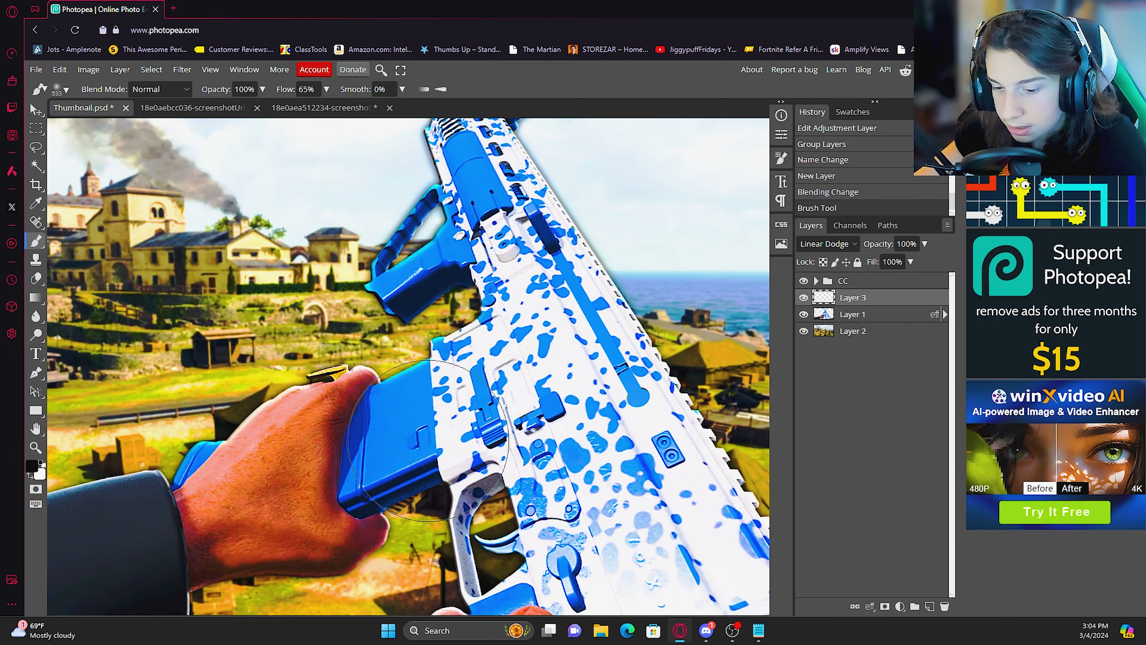
alt+click(395, 416)
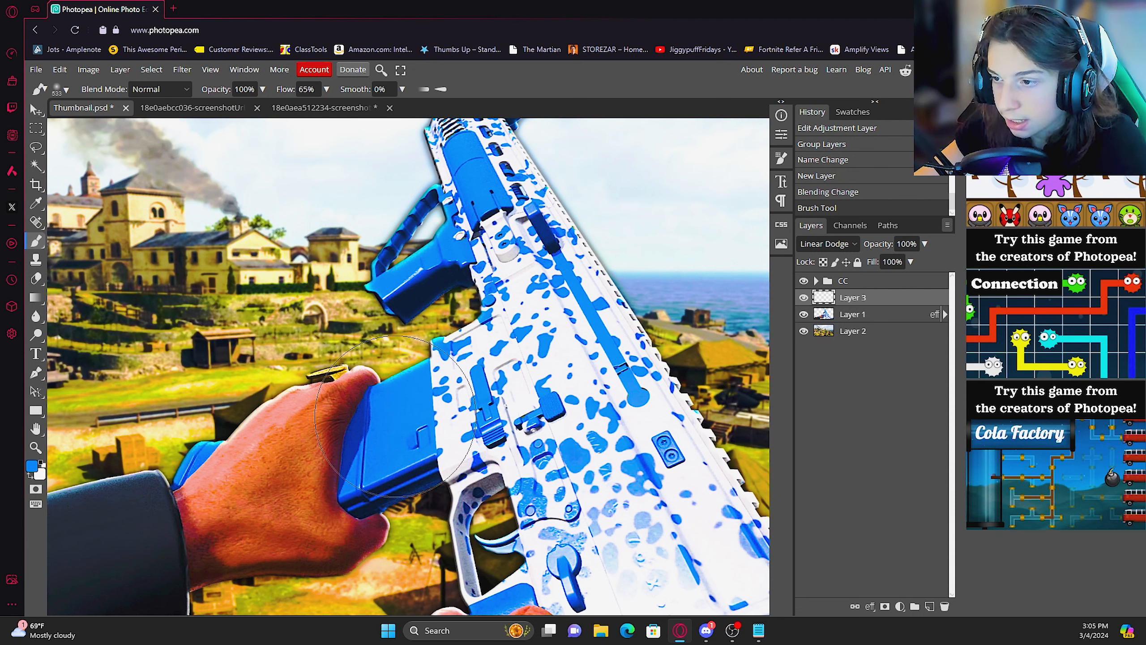
drag(396, 425, 397, 428)
click(397, 429)
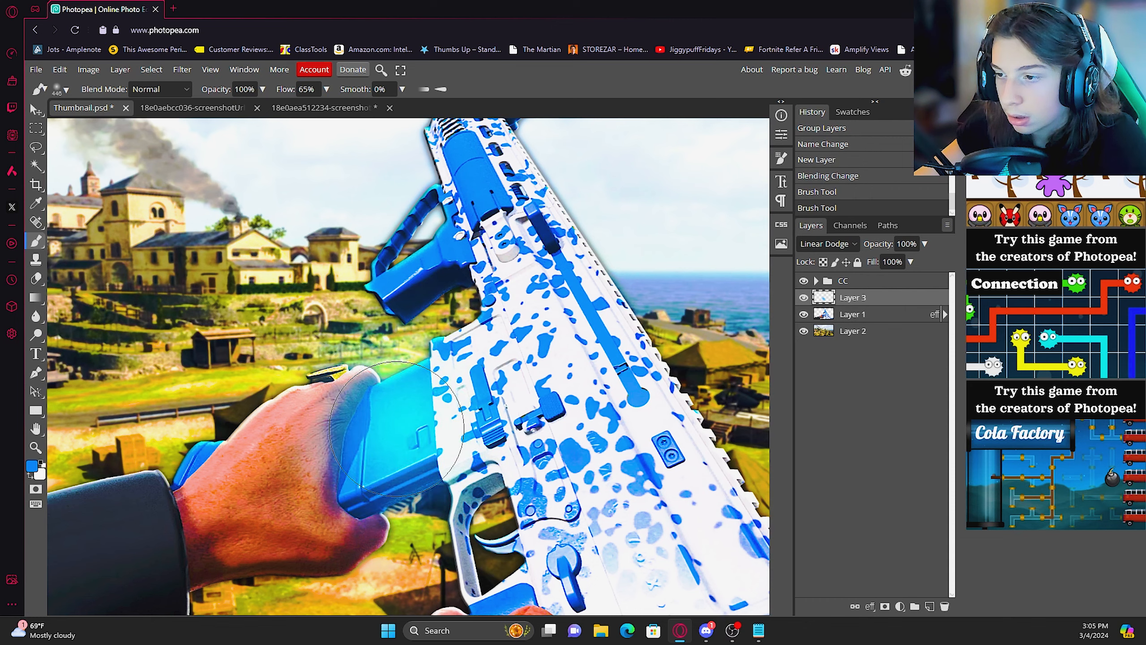
Step: Reduce the brush to about 332 px and paint a blue glow over the blue section below the rifle's muzzle
scroll(506, 391, up, 3)
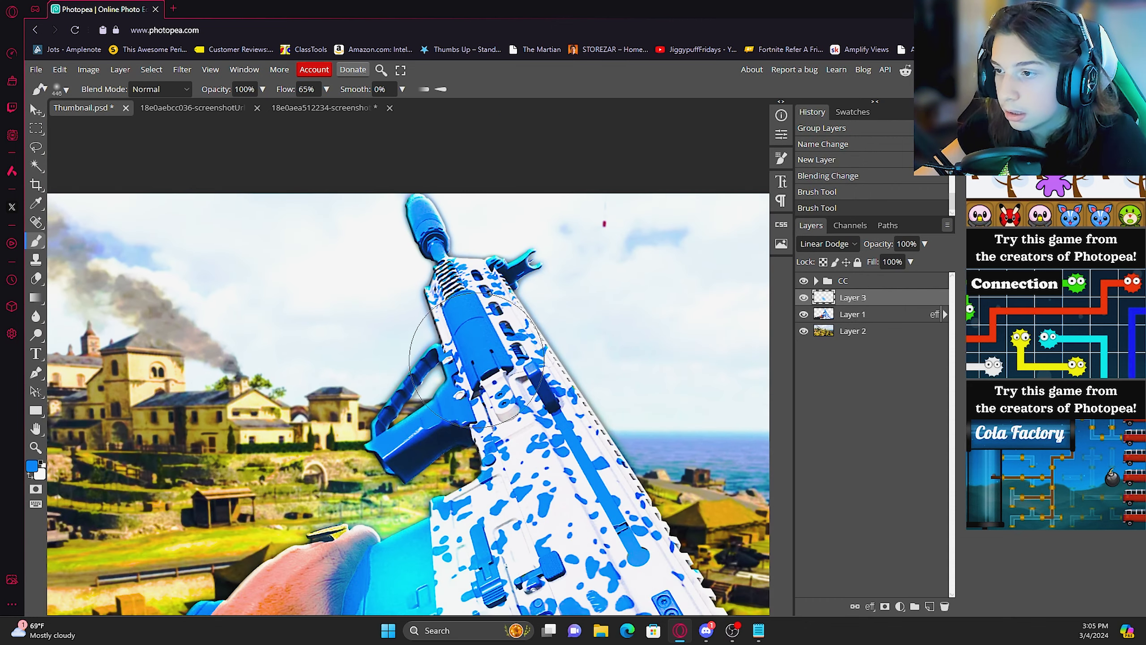
drag(473, 345, 476, 344)
click(477, 343)
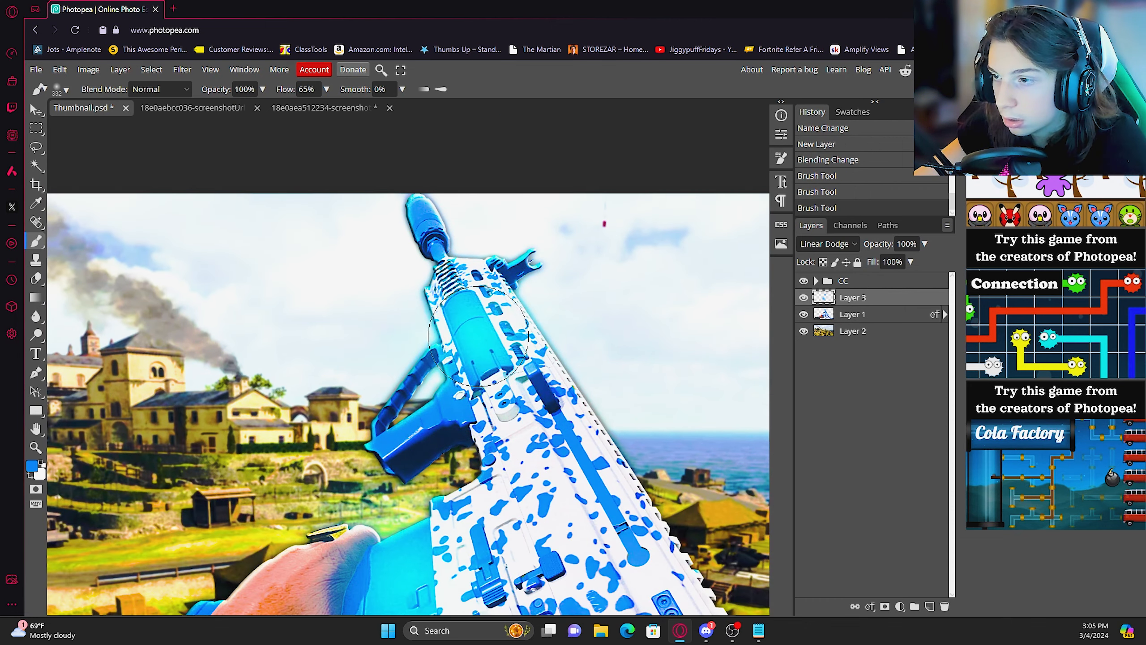
Step: Paint blue glow dabs over the blue parts at the rifle's rear end and again over the magazine
scroll(555, 379, down, 5)
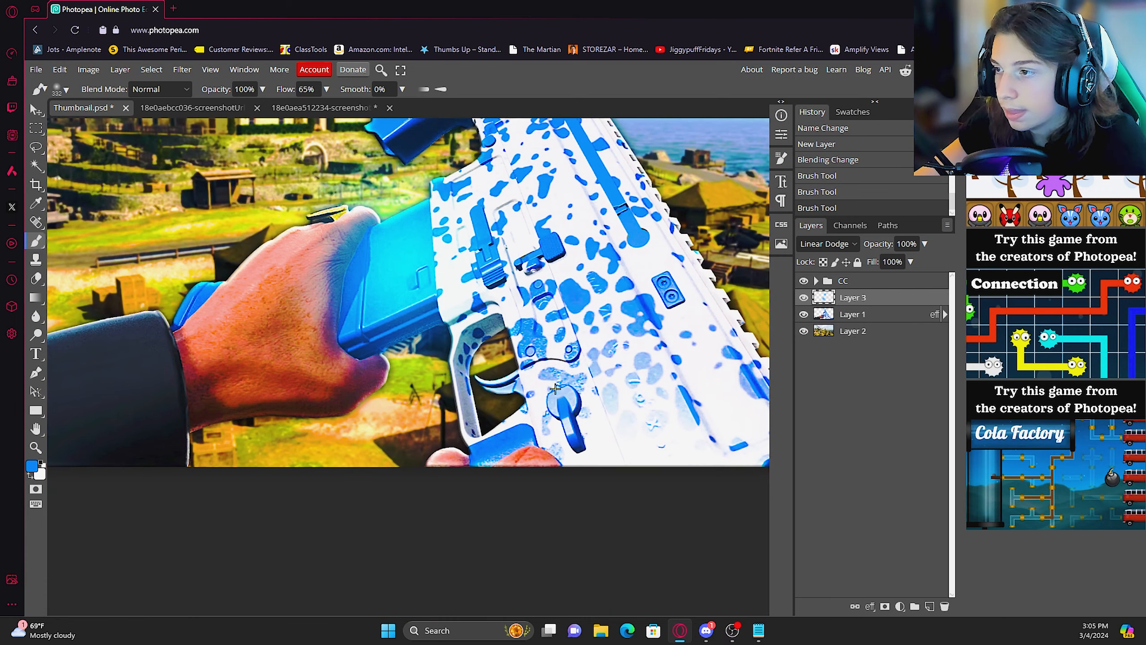
scroll(558, 385, right, 5)
click(566, 450)
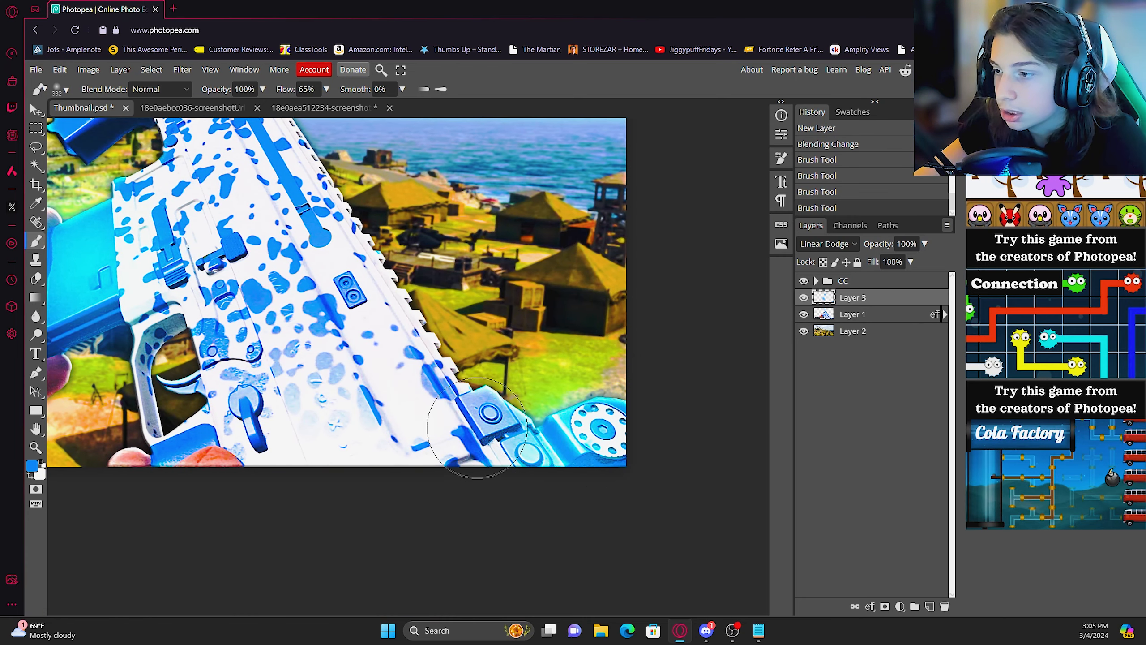
scroll(475, 427, left, 7)
scroll(472, 413, right, 2)
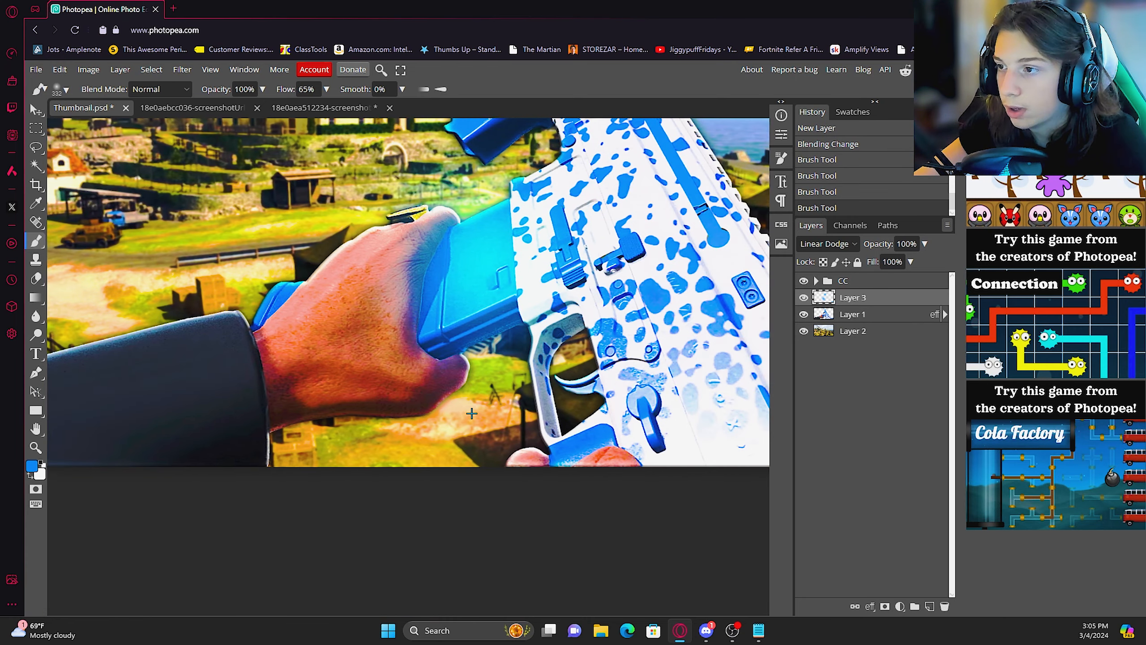
click(438, 322)
scroll(496, 334, up, 5)
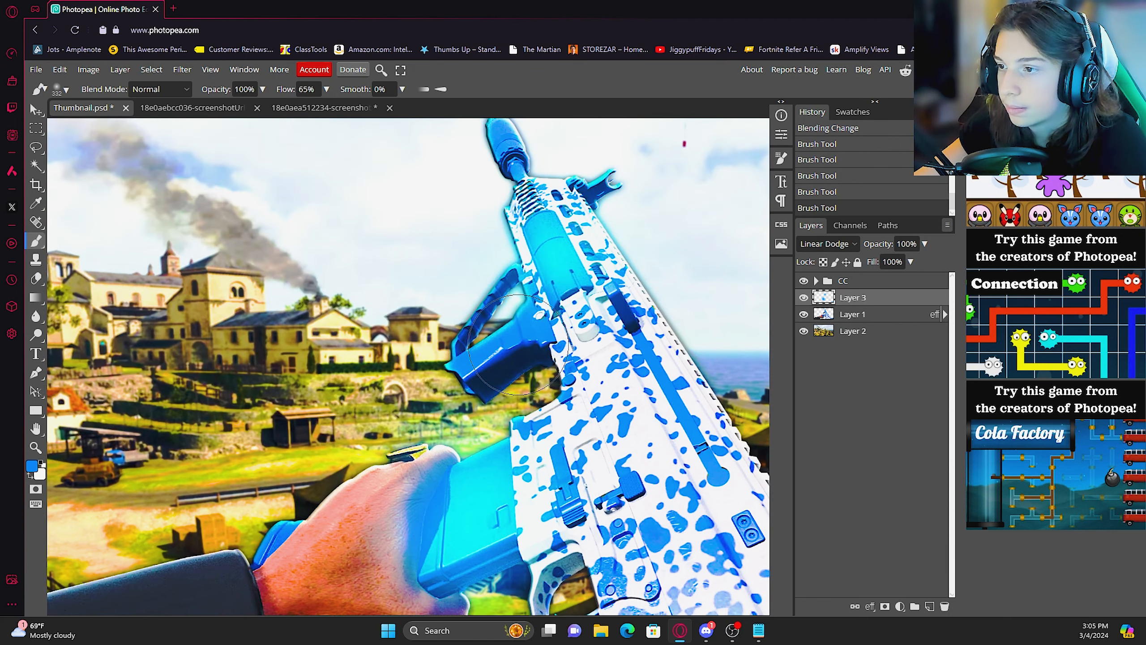
Step: Reduce the brush to about 227 px and paint a blue glow over the rifle's foregrip
alt+drag(488, 354, 474, 354)
click(490, 353)
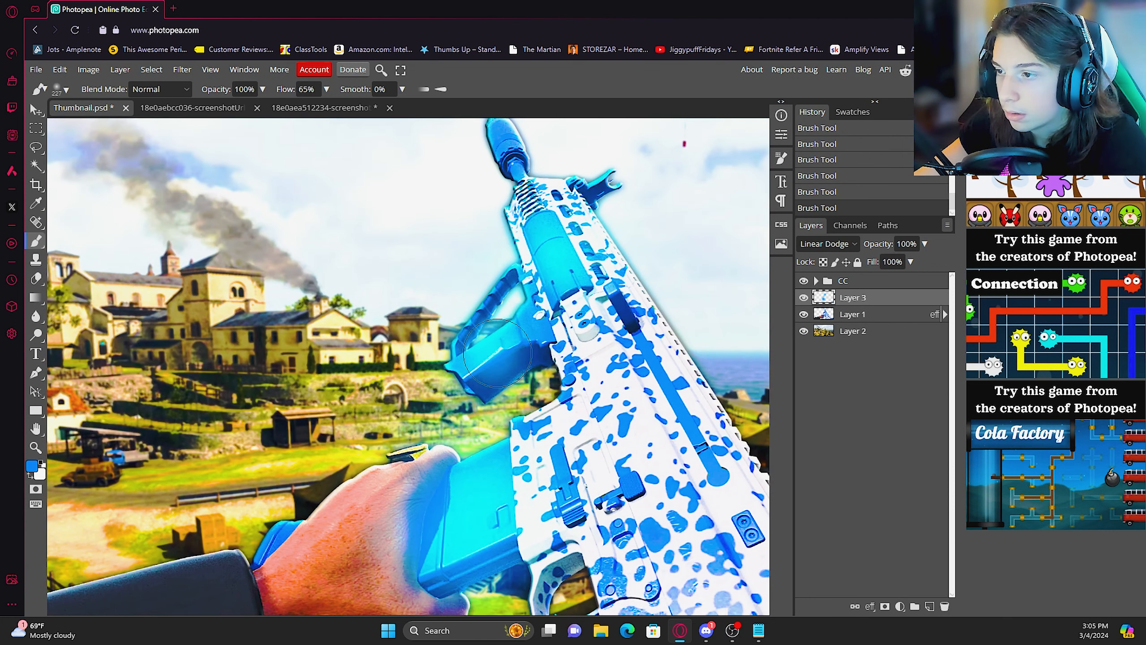
click(519, 348)
scroll(588, 328, up, 3)
scroll(580, 318, down, 3)
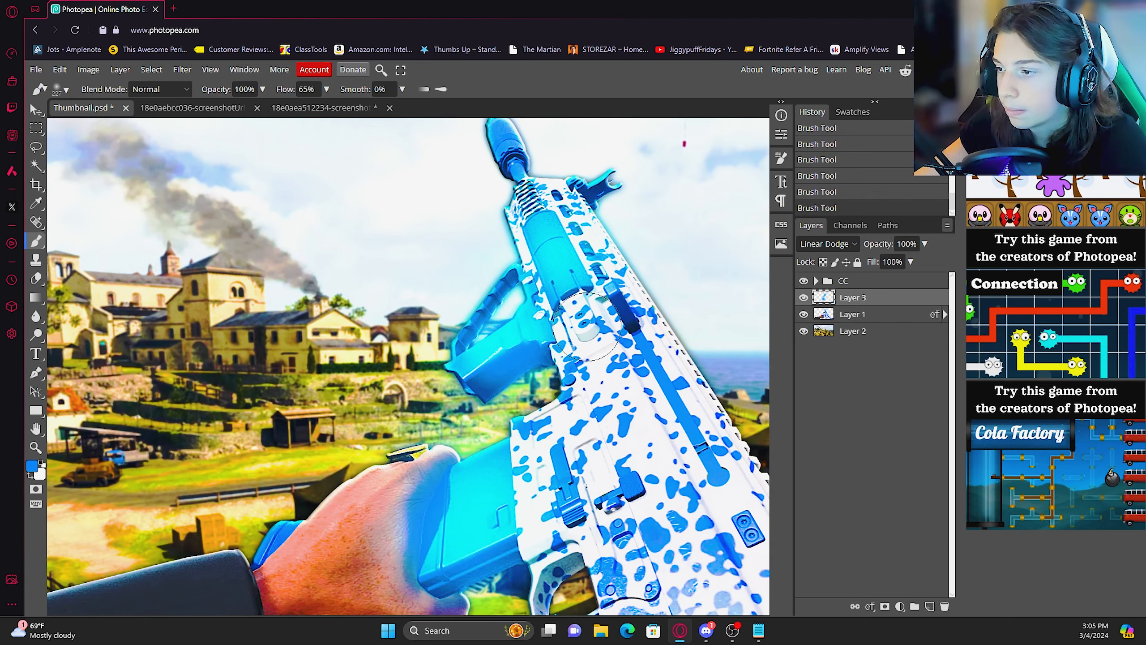
Step: Try a white glow on the rifle's body with a sampled white and a brush of about 541 px, and undo the dab
alt+click(627, 447)
alt+drag(629, 448, 720, 448)
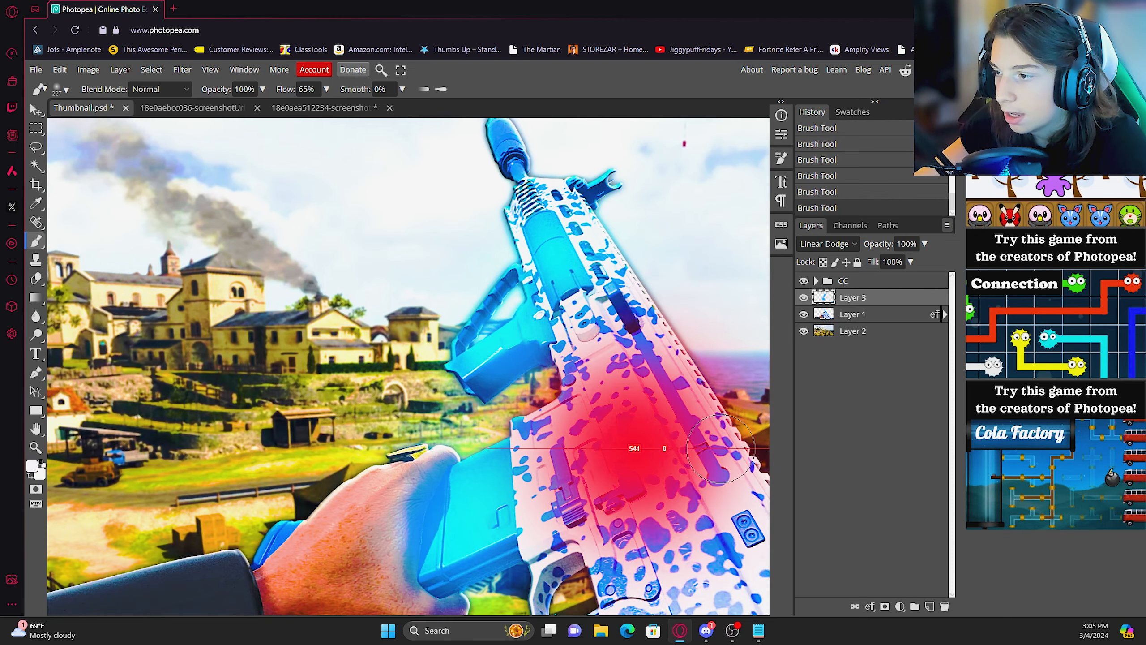
click(615, 446)
scroll(679, 453, down, 3)
scroll(630, 425, right, 3)
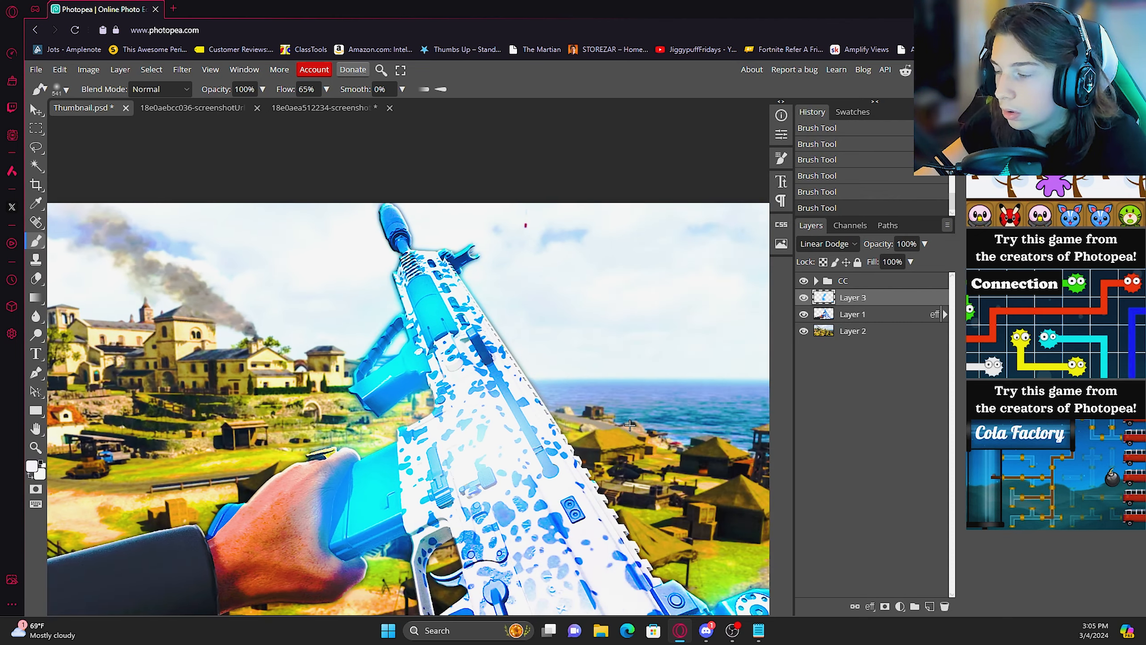
key(ctrl+z)
scroll(492, 397, down, 3)
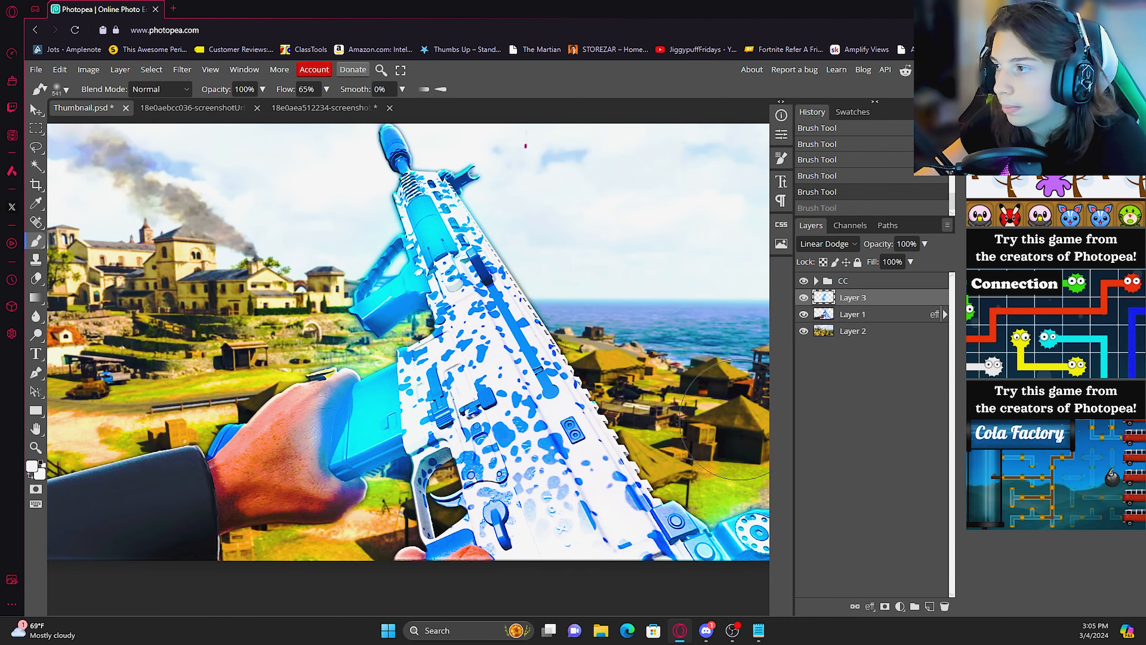
Step: Add a new layer above Layer 3 and set its blend mode to Linear Dodge
click(929, 606)
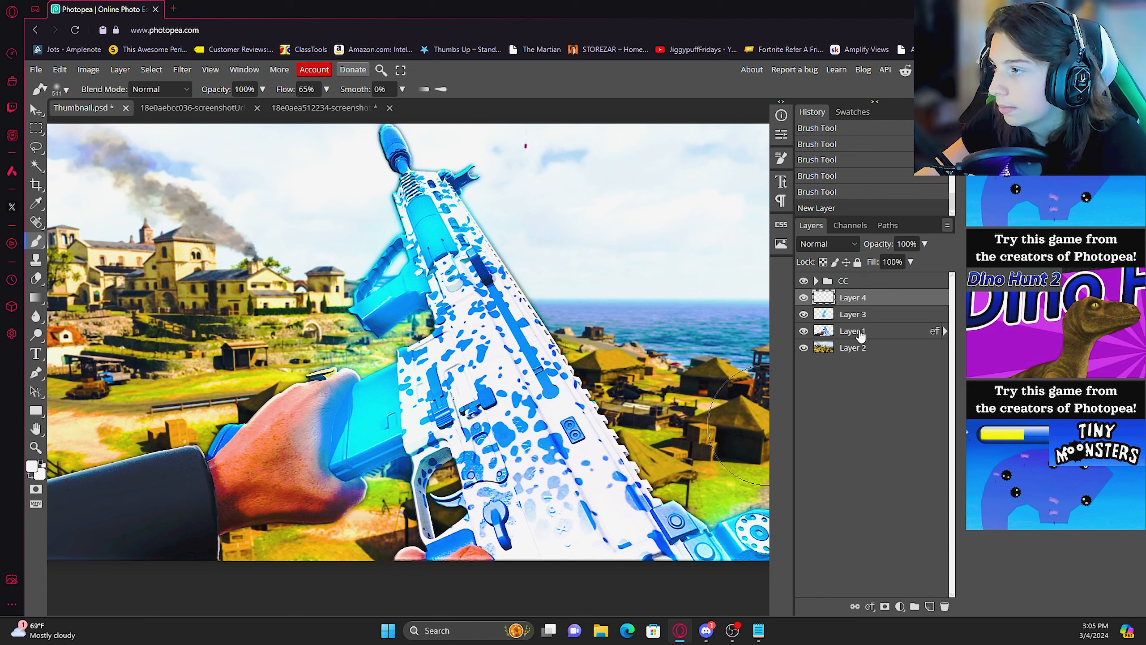
click(823, 244)
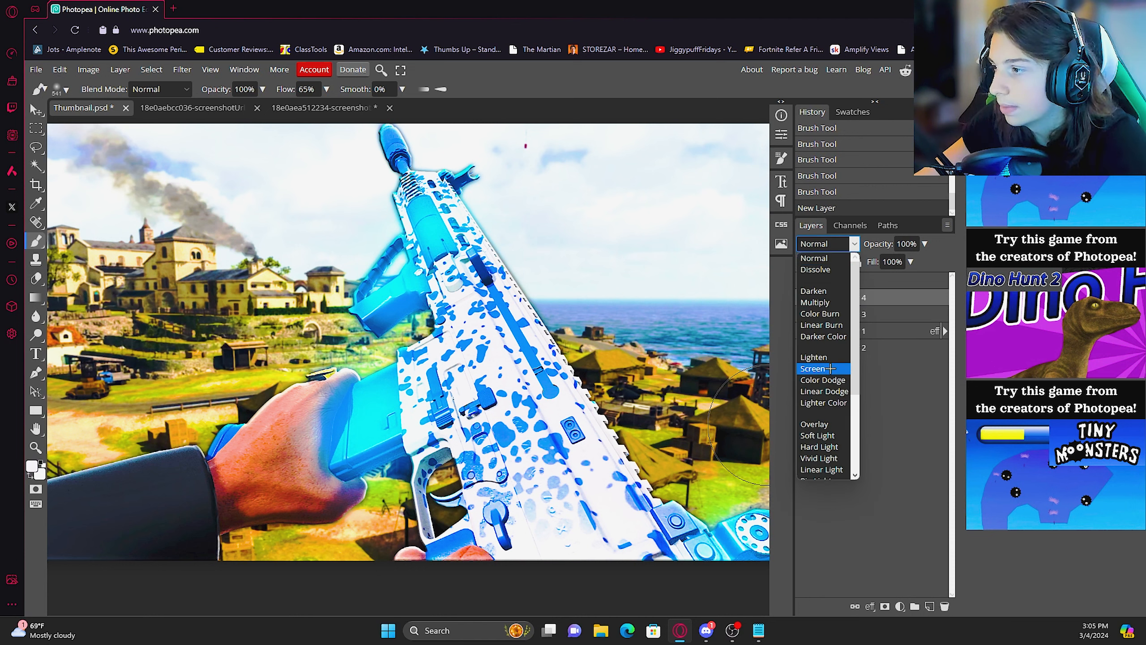
click(824, 391)
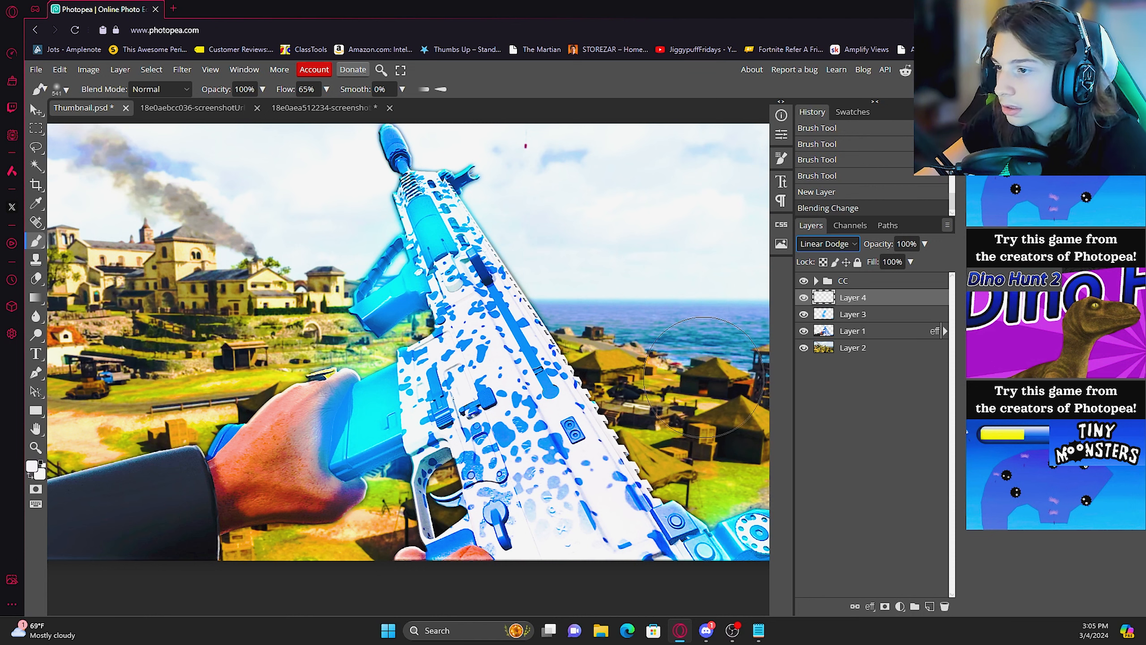
Step: Paint a white glow over the rifle's body with a brush of about 818 px and lower that layer's opacity to 30%
drag(497, 370, 527, 371)
click(490, 390)
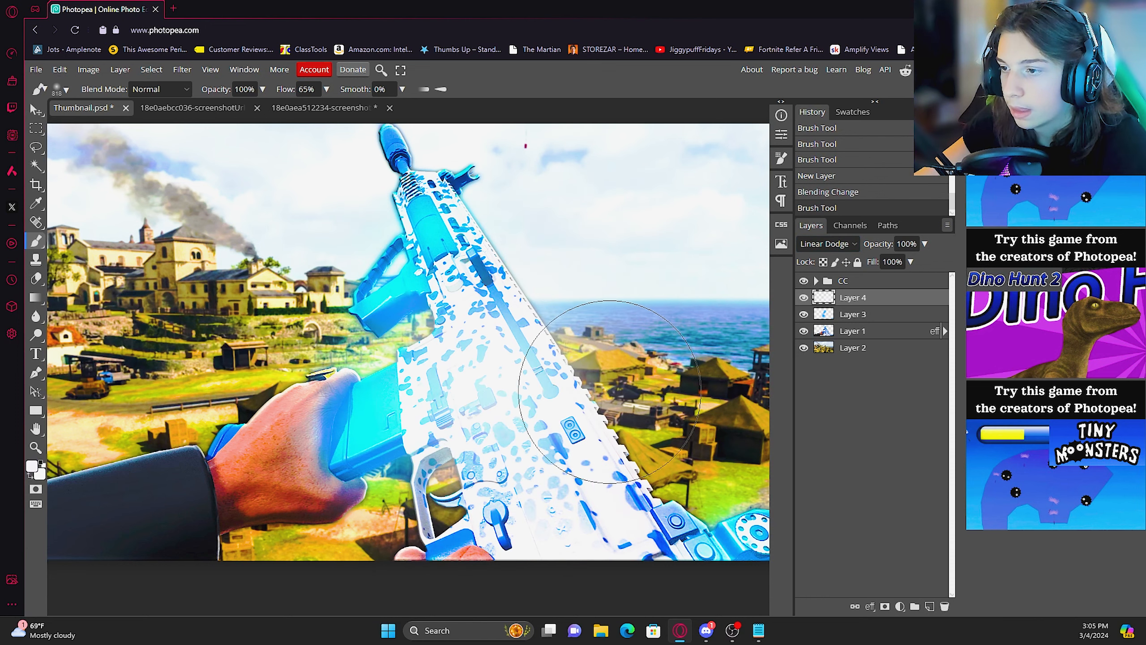
drag(924, 244, 886, 261)
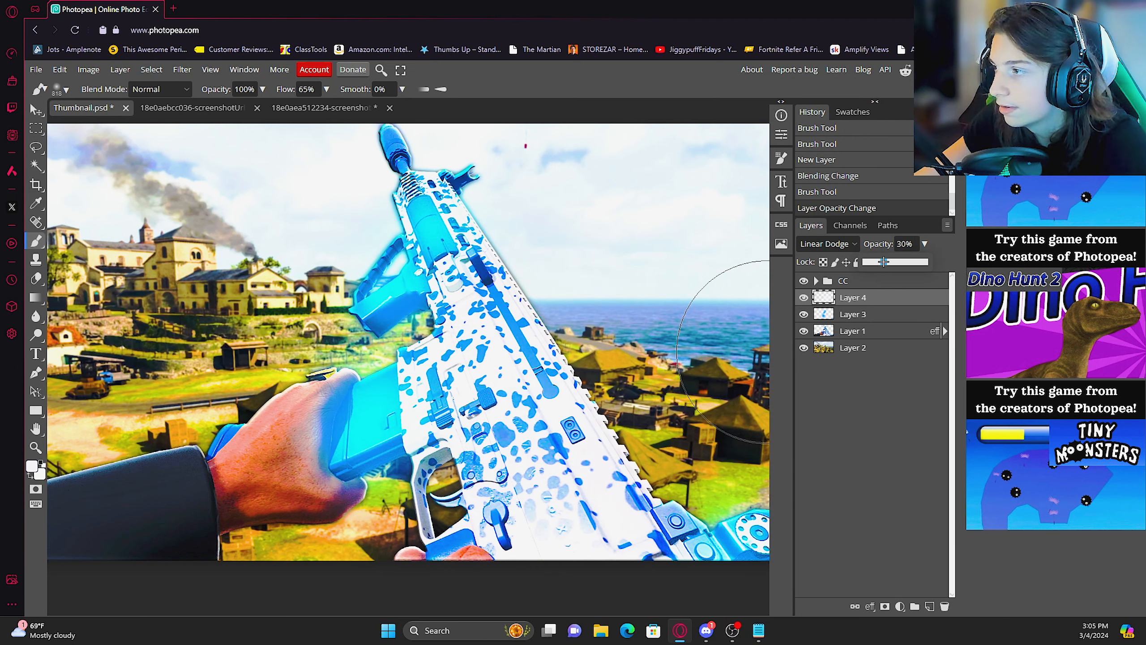
Step: Set the opacity of the blue glow on Layer 3 to 98%
click(866, 300)
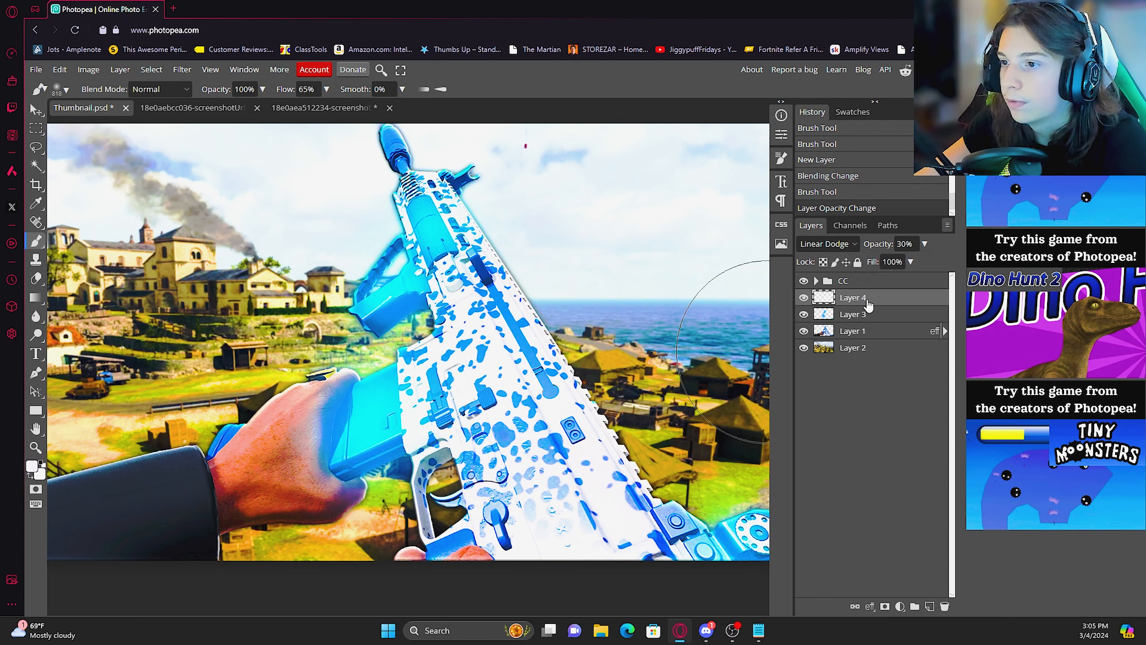
click(867, 316)
click(924, 244)
drag(924, 262, 910, 261)
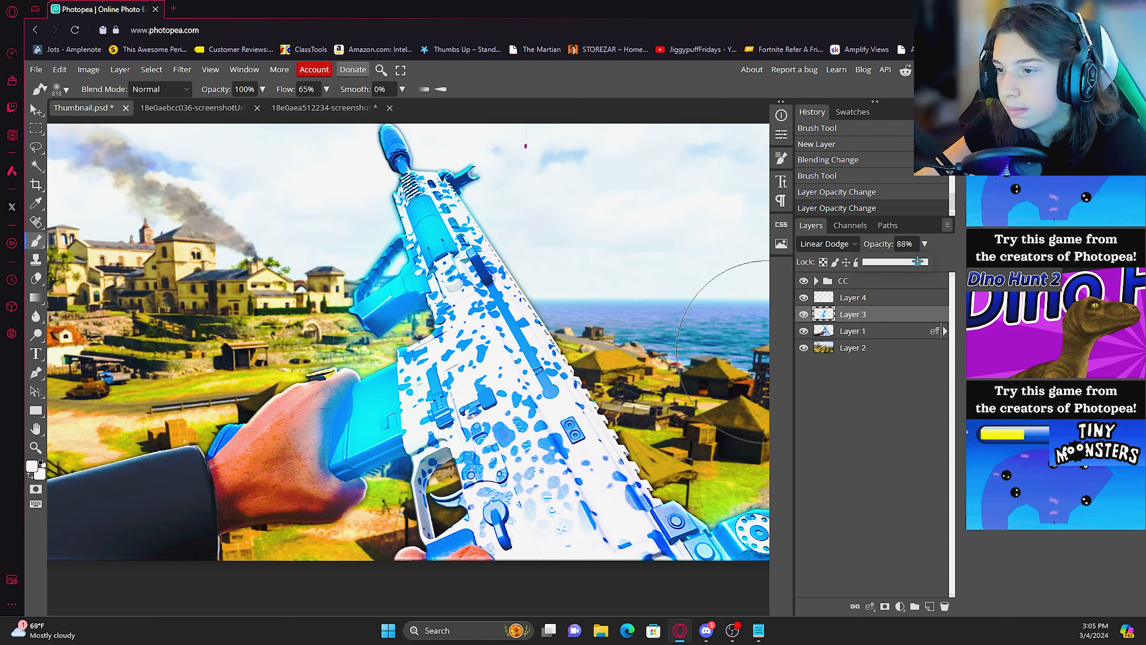
Step: Shift the glow on Layer 3 to a deeper blue with a Hue/Saturation adjustment
click(872, 316)
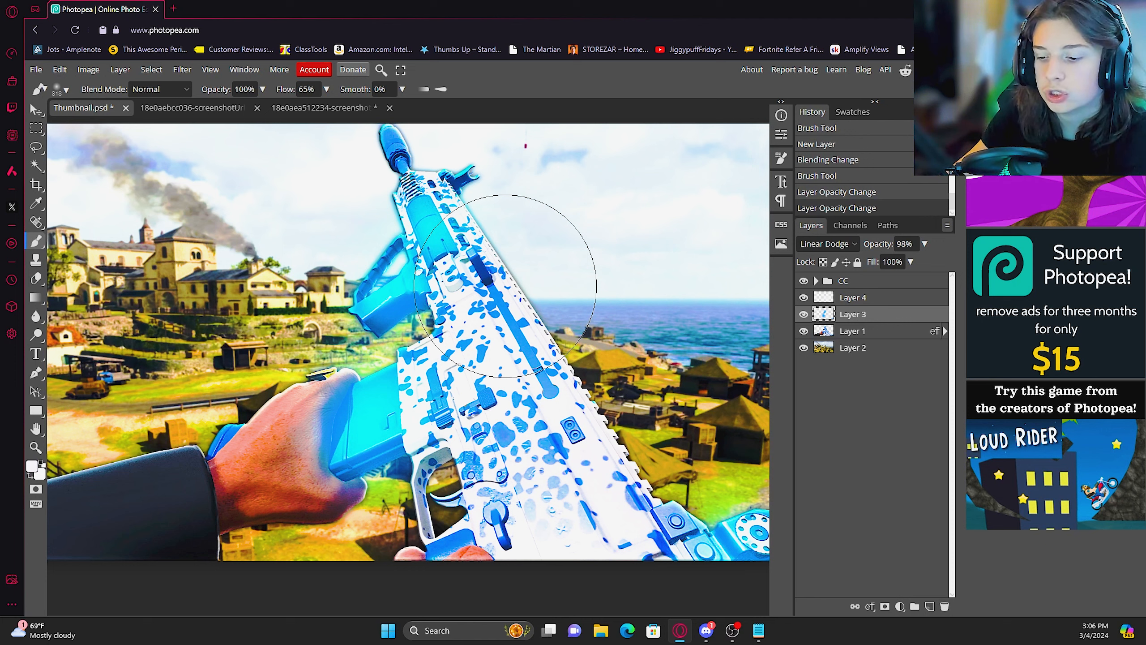
key(ctrl+u)
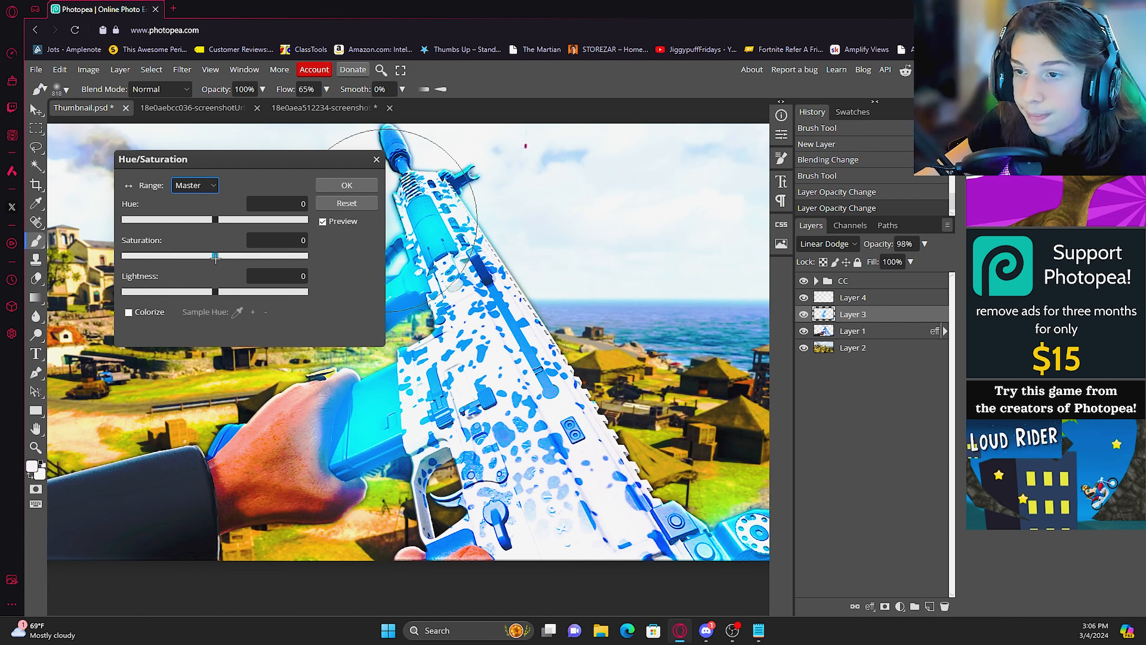
mouse_move(214, 255)
mouse_down()
mouse_move(234, 254)
mouse_move(219, 229)
mouse_up()
click(347, 185)
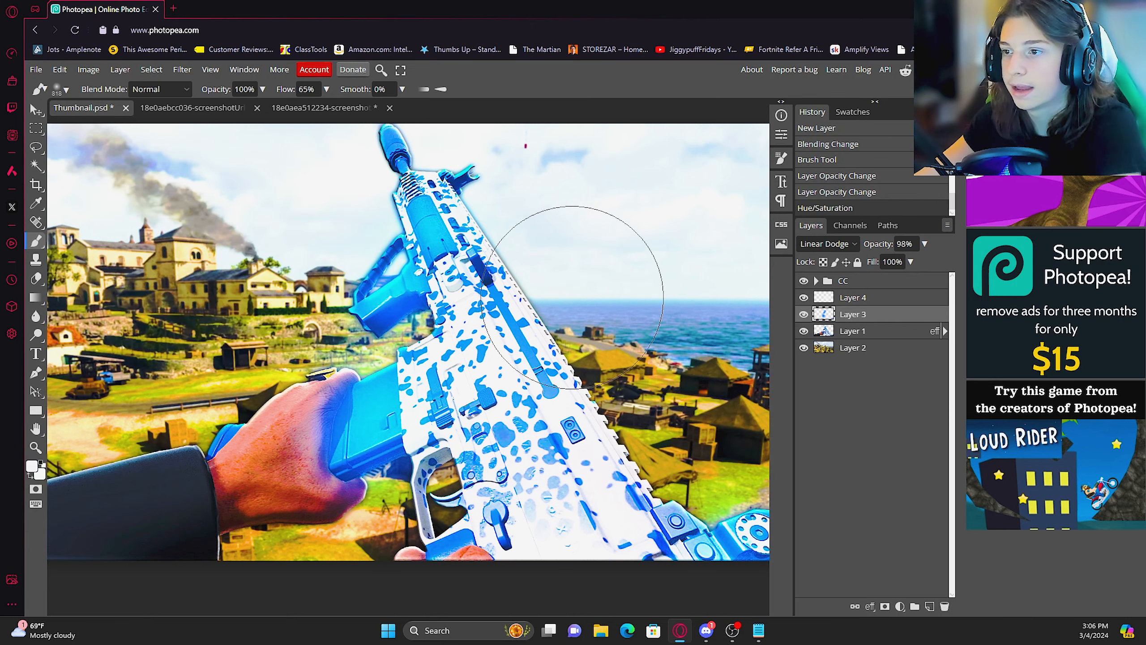
Step: Try a blue glow over the rifle's handguard with a sampled blue and a brush of about 287 px, and undo the stroke
alt+click(430, 226)
drag(430, 226, 341, 225)
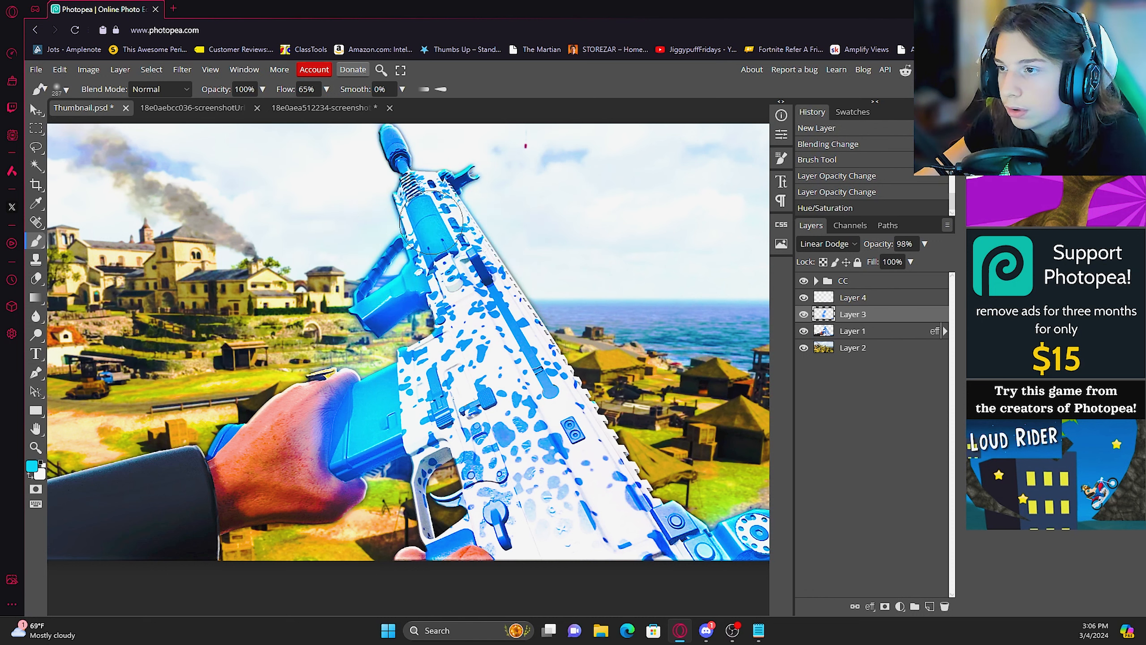
drag(414, 219, 474, 211)
key(ctrl+z)
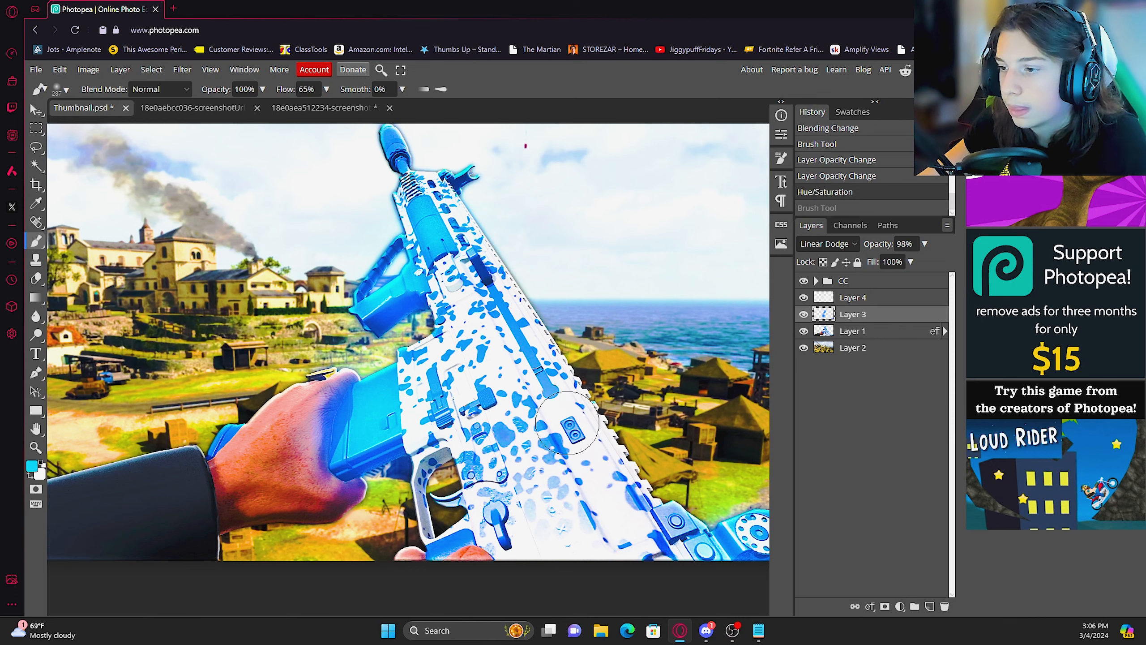
Step: Sample the skin tone, enlarge the brush to about 320 px, and paint a glow over the hand on Layer 3
scroll(562, 420, down, 2)
scroll(562, 420, up, 1)
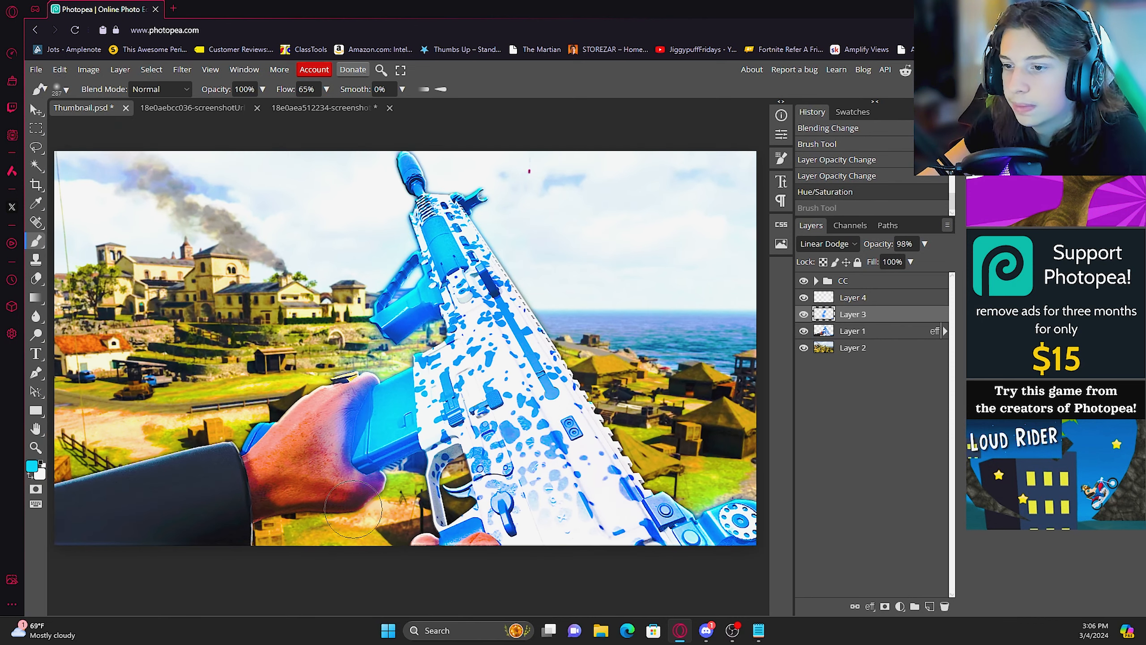
alt+click(274, 446)
drag(291, 454, 320, 455)
click(289, 455)
click(290, 454)
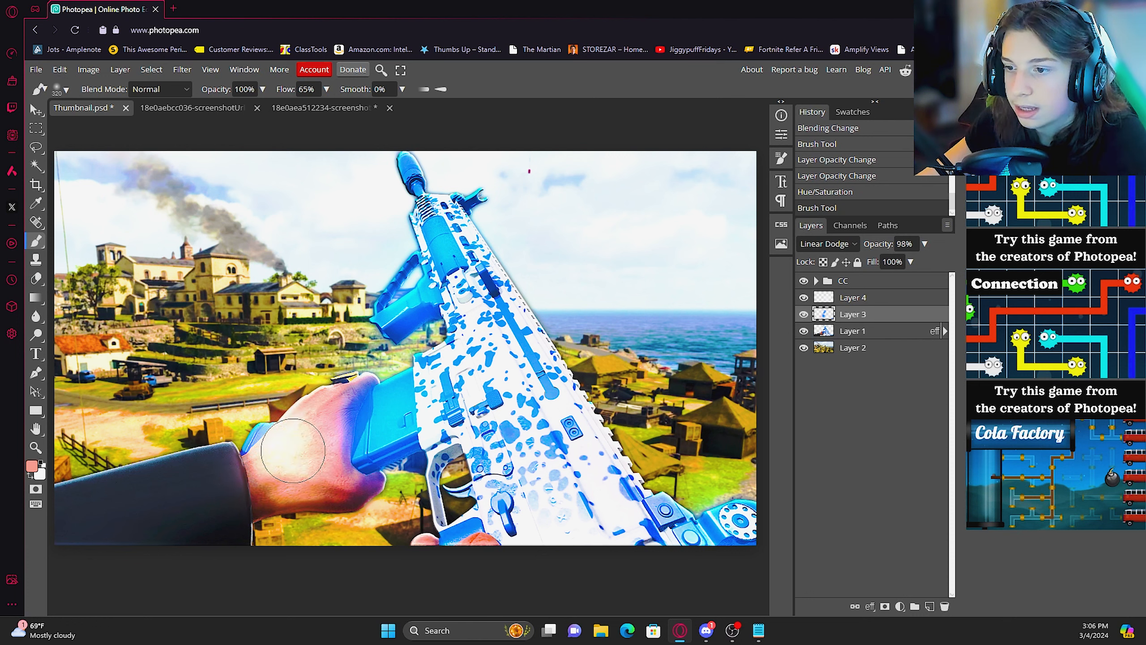
Step: Sample the sleeve's dark colour and paint glow dabs over the sleeve
alt+click(149, 500)
click(112, 501)
click(135, 504)
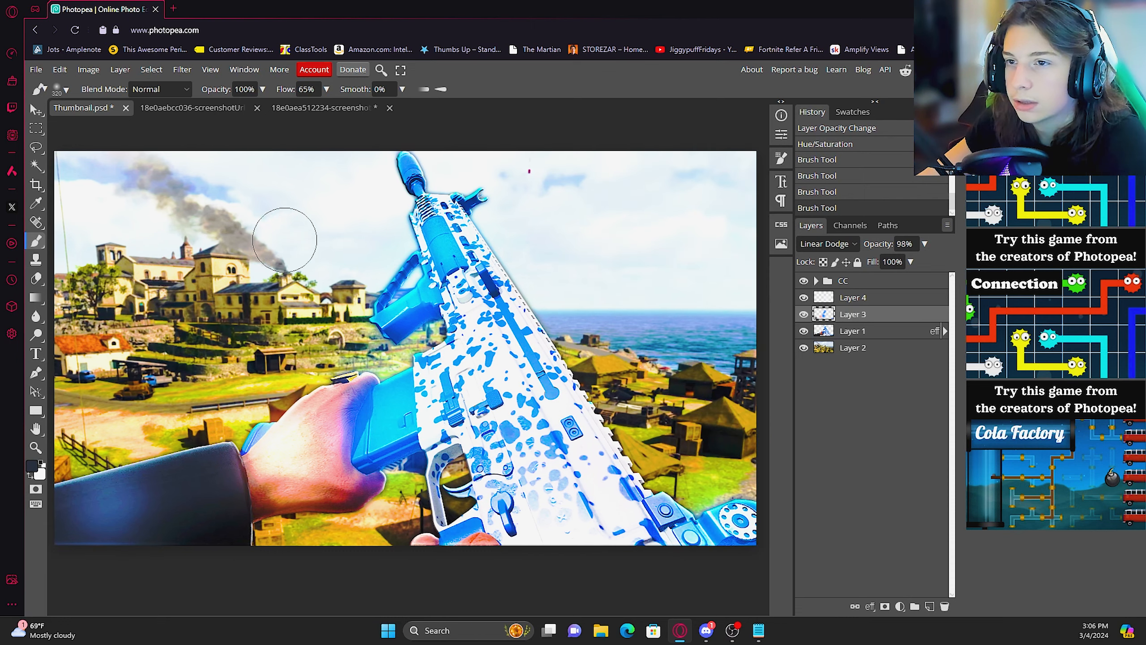
Step: Sample a blue from the long bar on the rifle's body, reduce the brush to about 204 px, and paint a glow along that bar
scroll(520, 311, up, 2)
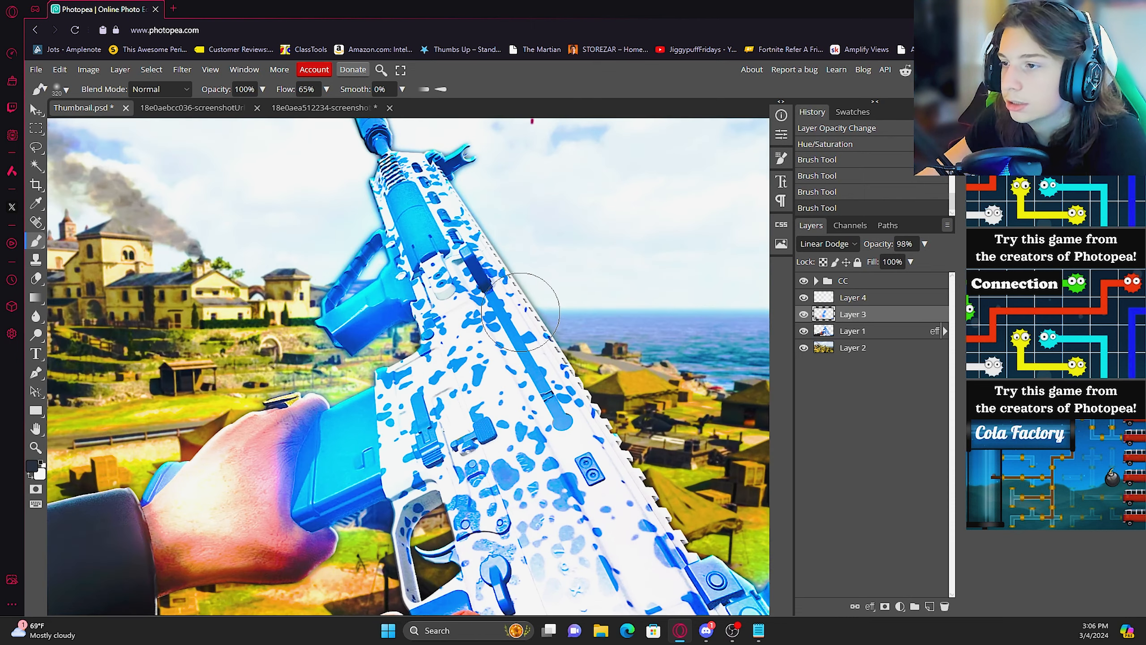
scroll(520, 312, up, 2)
alt+click(496, 334)
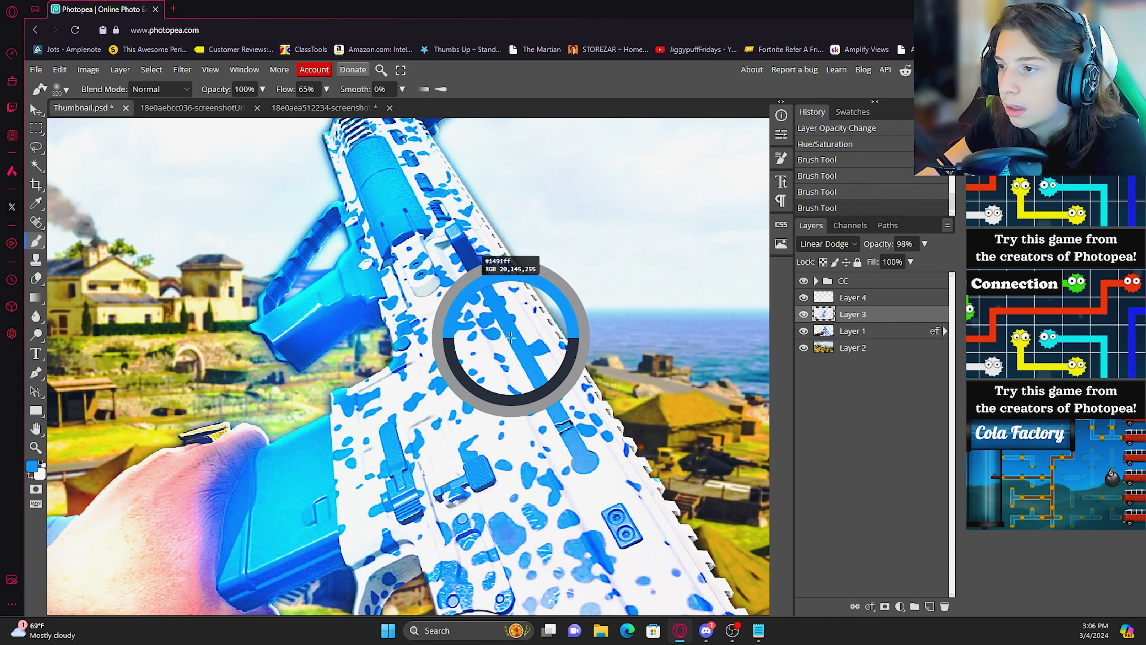
alt+right_click(539, 375)
click(515, 331)
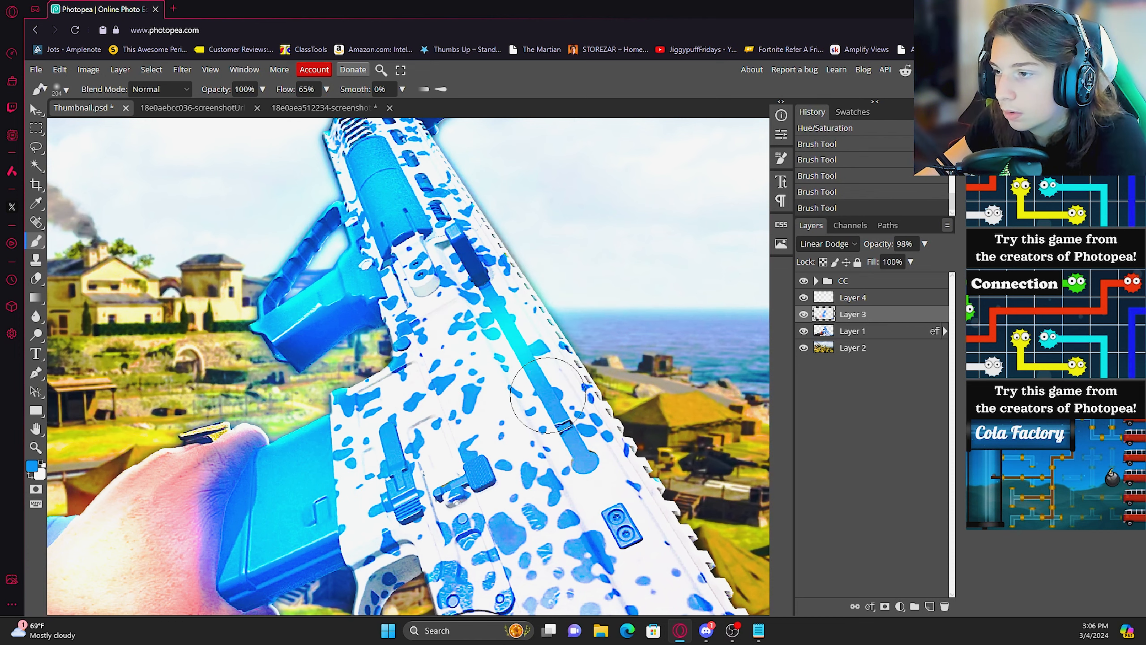
drag(547, 394, 582, 429)
scroll(591, 384, down, 4)
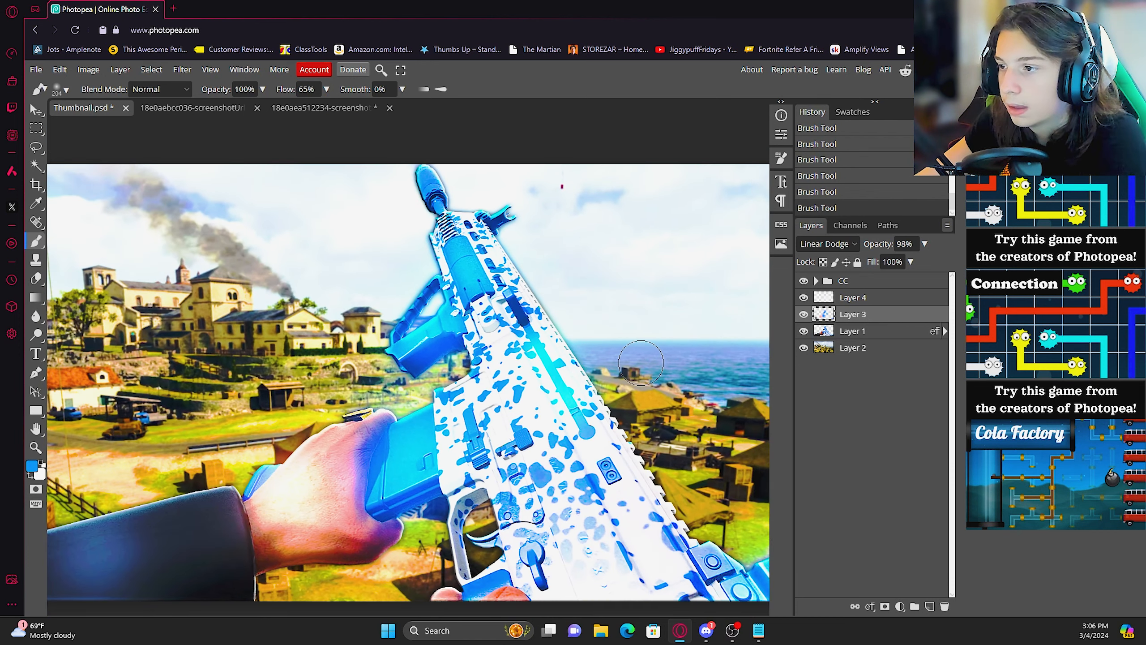
scroll(640, 363, down, 1)
scroll(564, 329, right, 2)
scroll(564, 329, left, 2)
Step: Add a new layer directly above the background Layer 2, beneath the rifle layer
key(v)
click(852, 332)
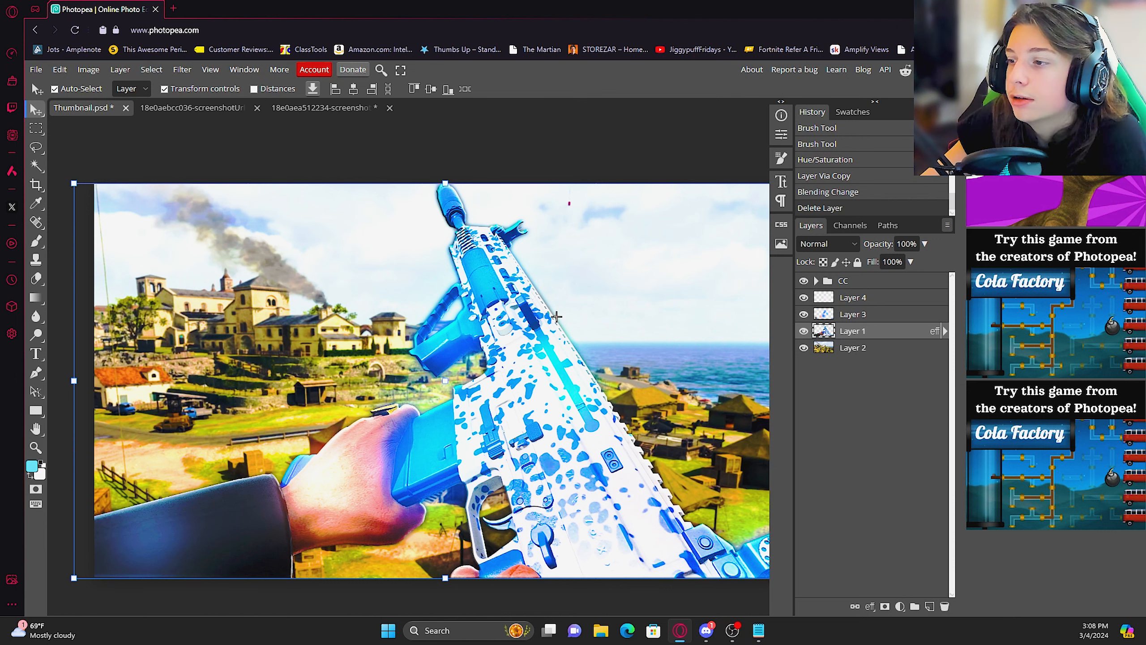
click(878, 357)
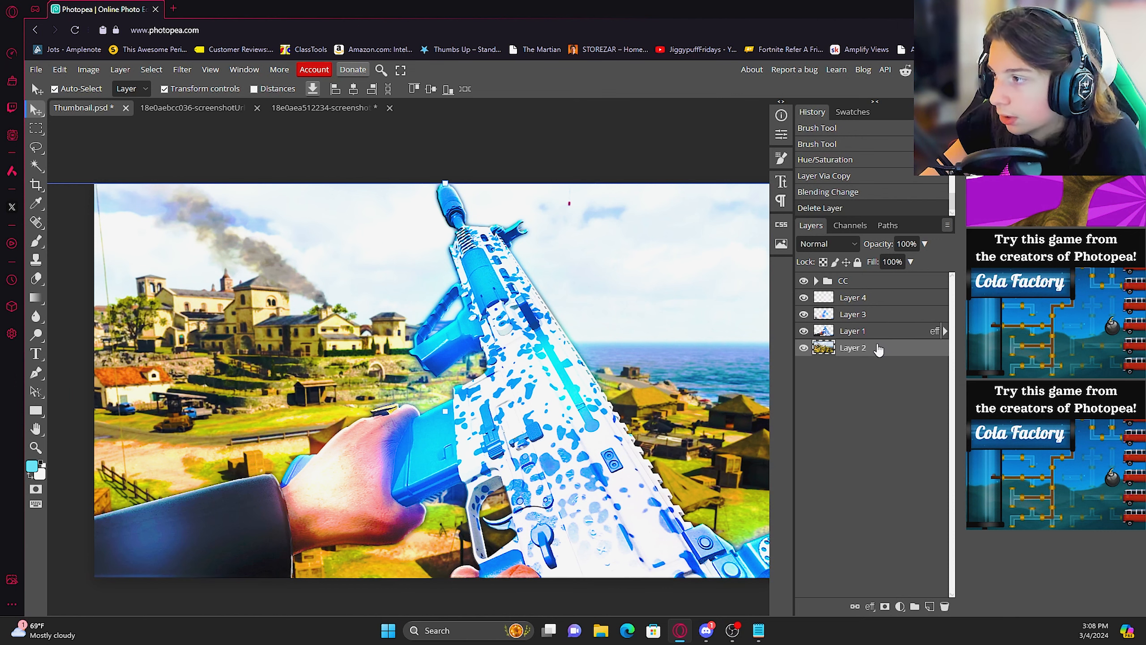
click(929, 606)
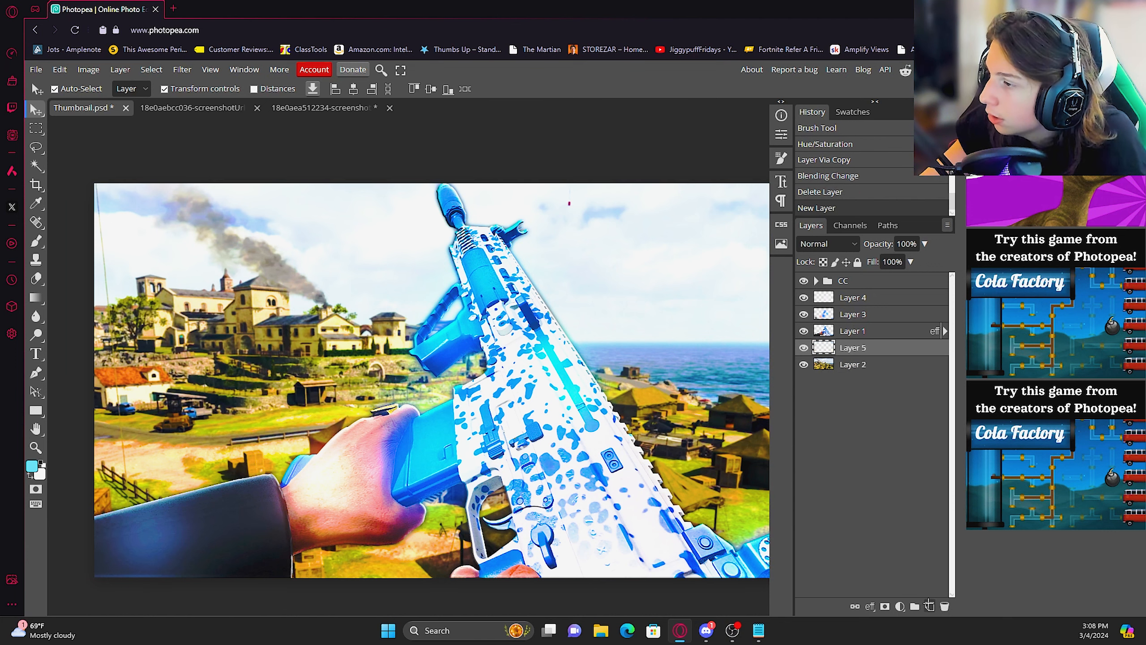
Step: Set the brush's foreground colour to blue #008aff and keep the new layer's blend mode at Normal
click(36, 241)
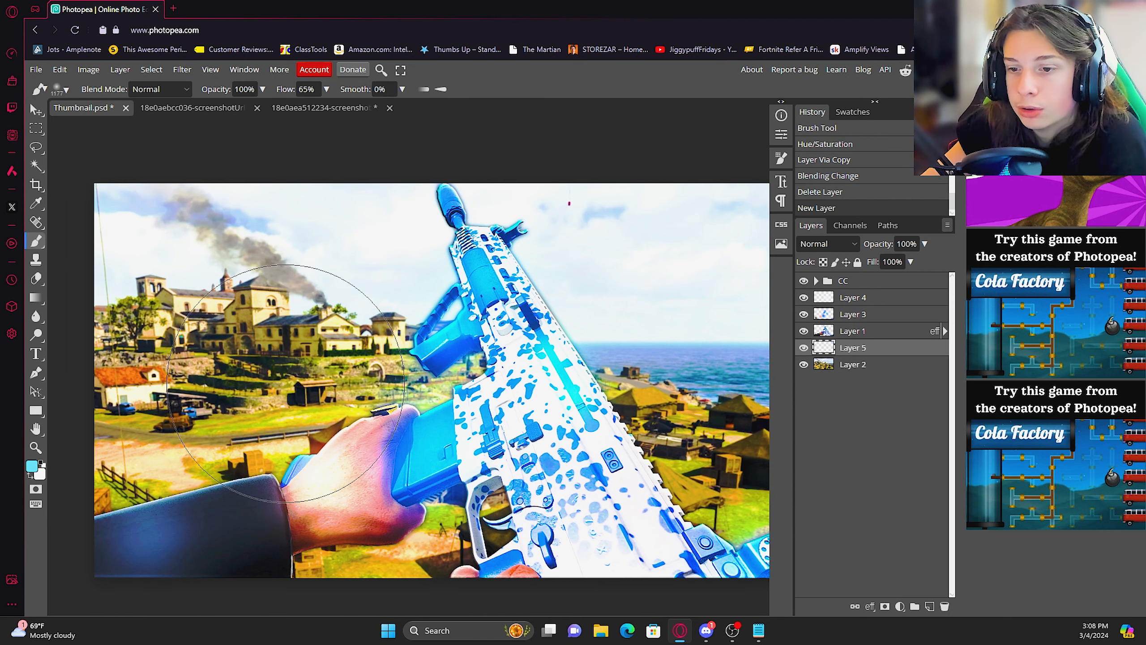
click(32, 465)
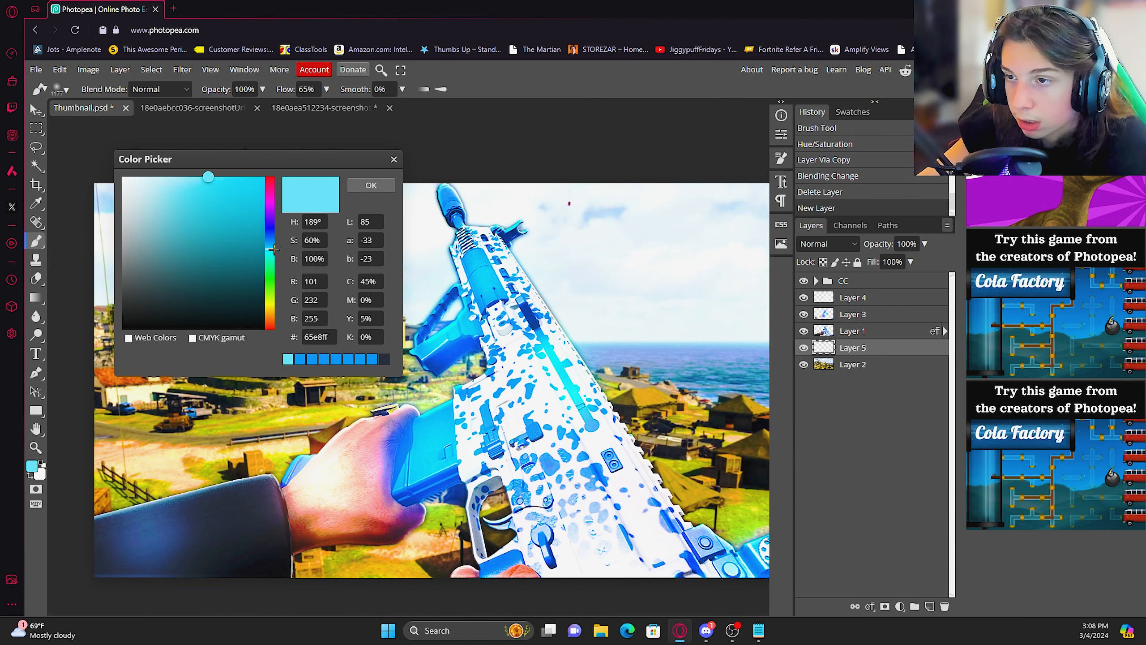
drag(272, 249, 271, 241)
drag(246, 180, 309, 128)
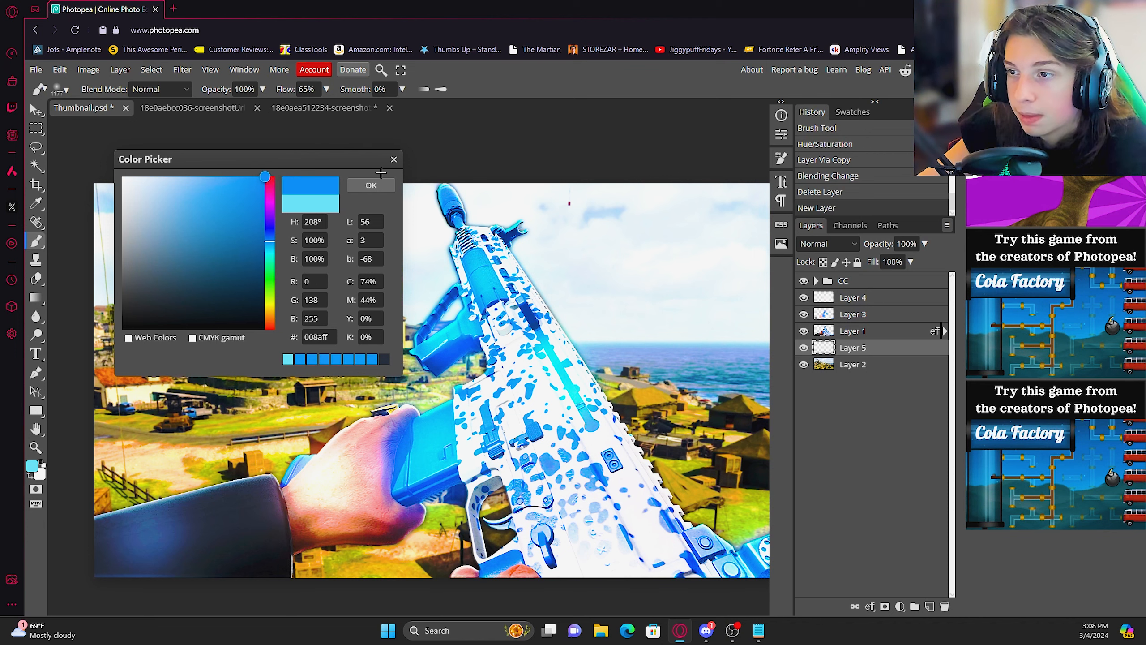
click(372, 186)
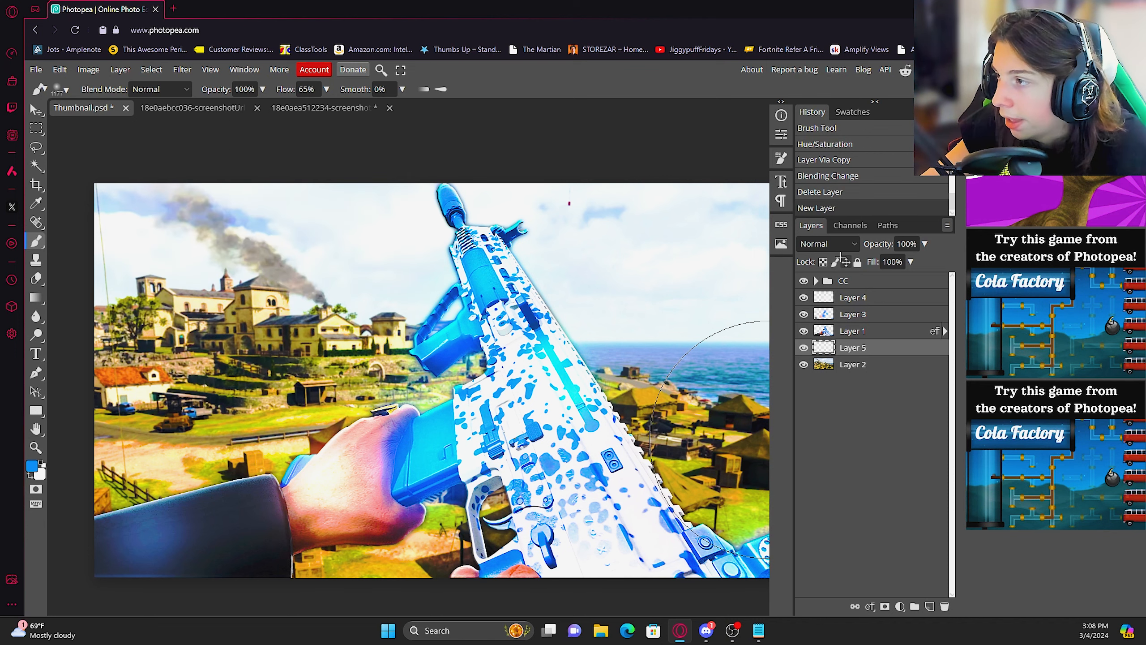
click(827, 243)
click(812, 257)
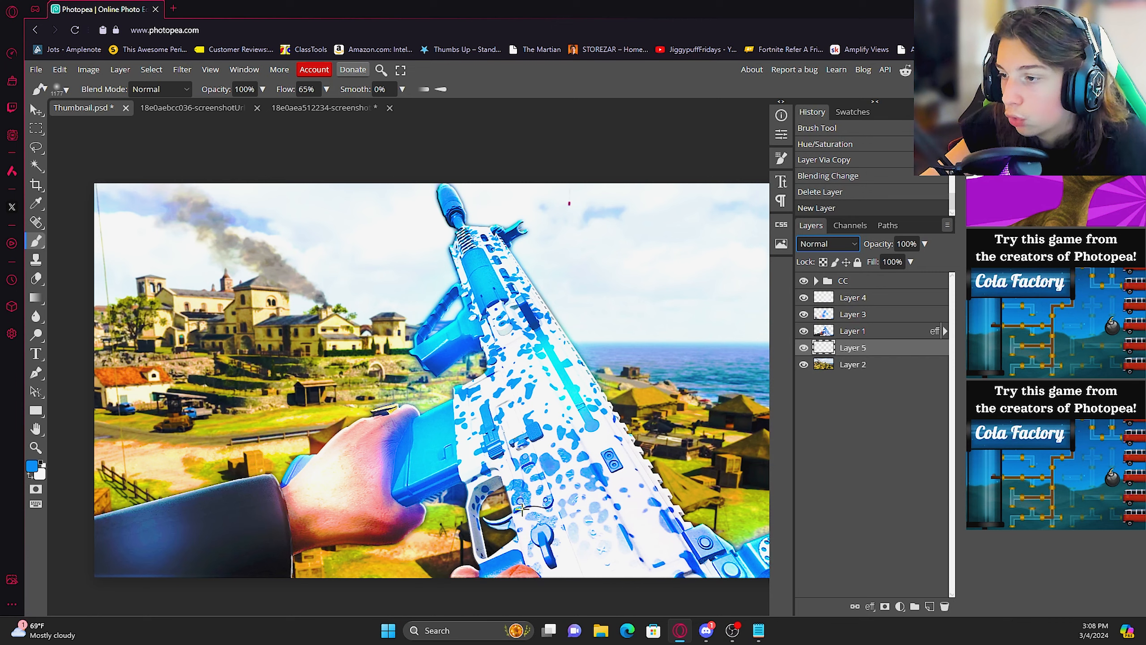
Step: Sample a rifle blue, size the brush to about 841 px, and paint glow behind the rifle's lower end, the tents and the sleeve
key(alt)
alt+click(509, 460)
drag(568, 425, 439, 416)
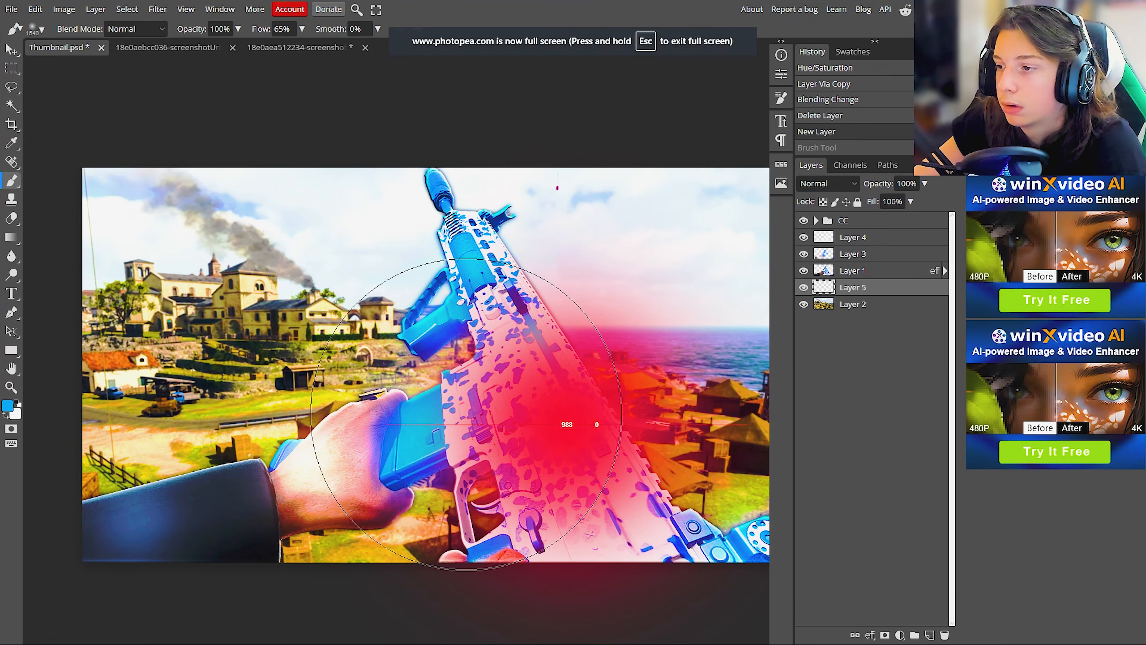
click(533, 533)
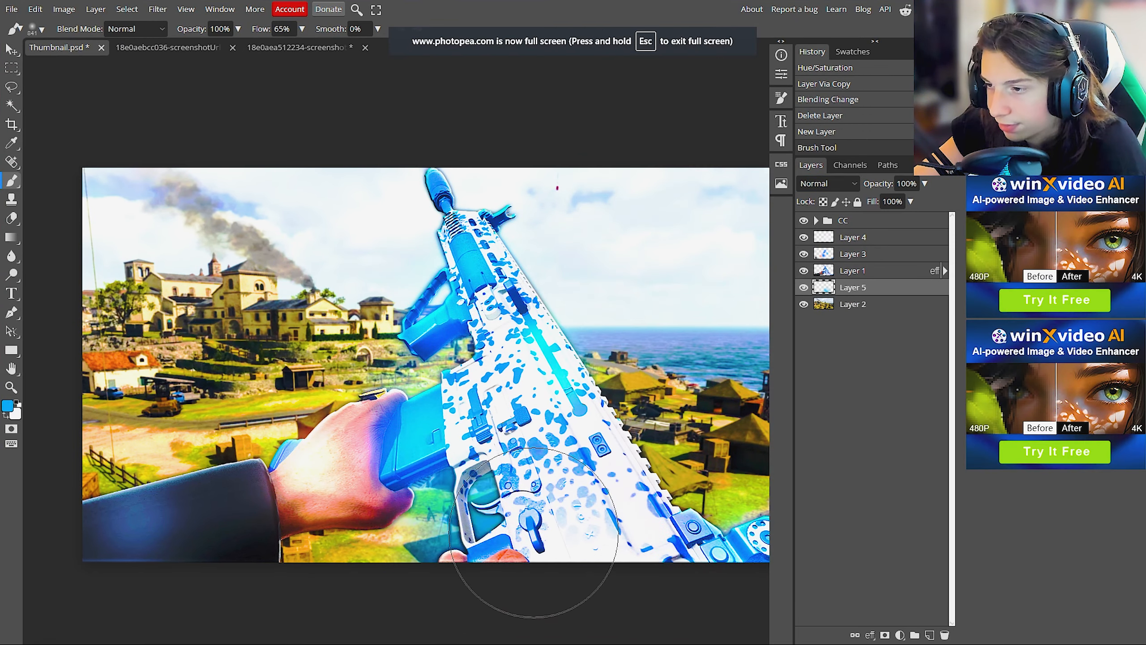
click(668, 537)
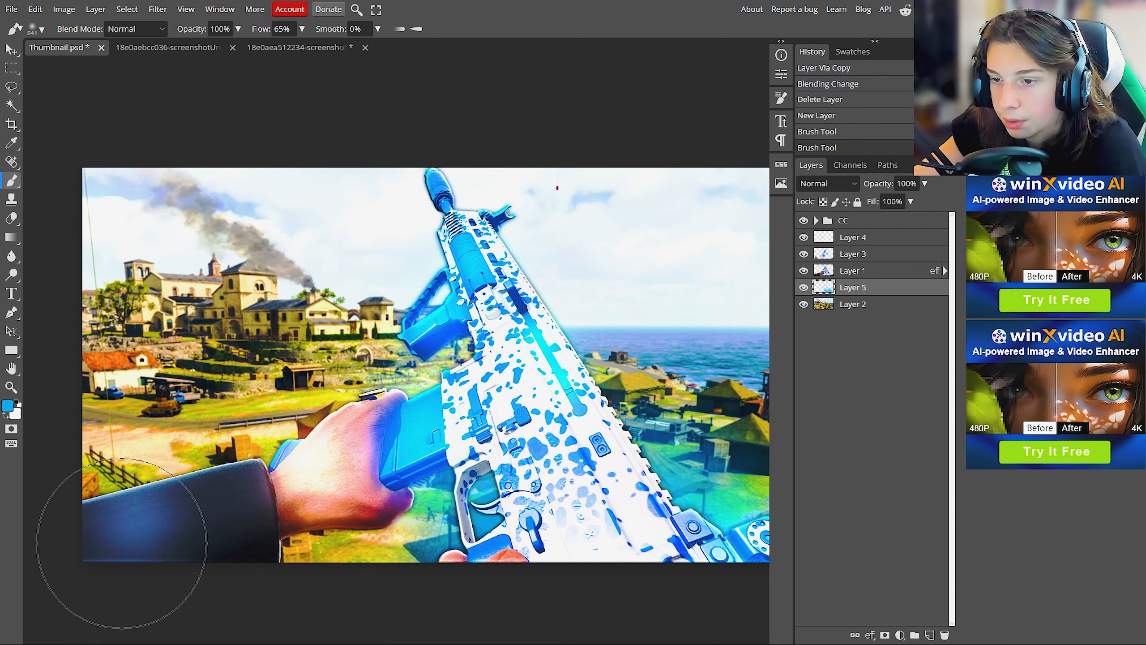
click(190, 546)
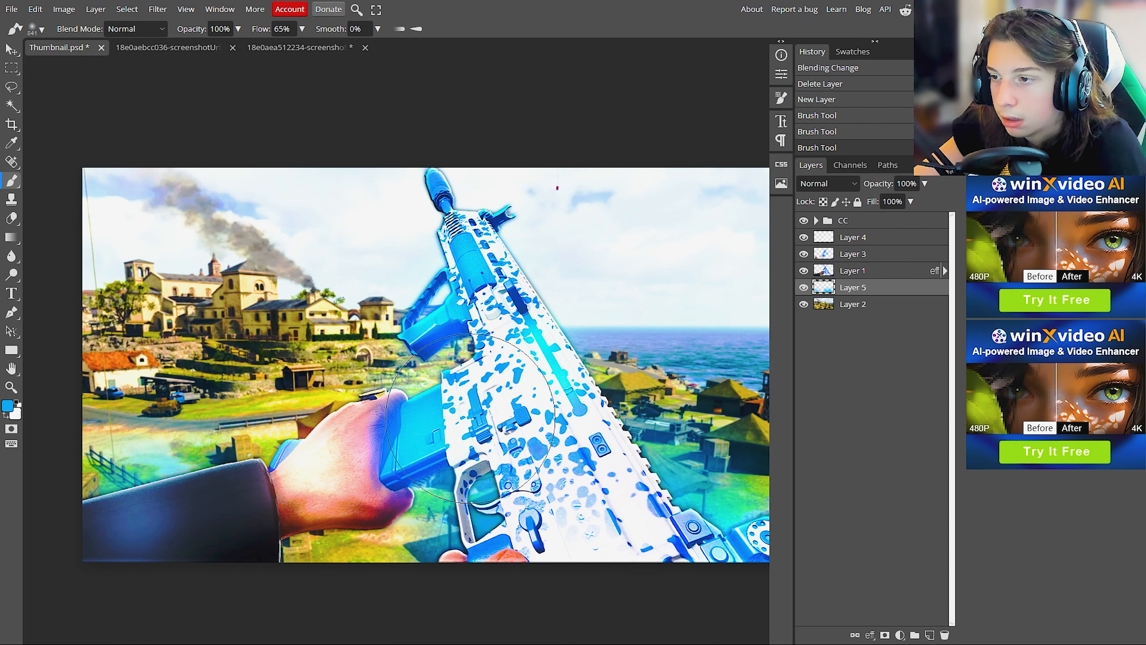
Step: Paint more blue glow on Layer 5 behind the rifle's magazine, foregrip and middle section
click(470, 418)
click(466, 365)
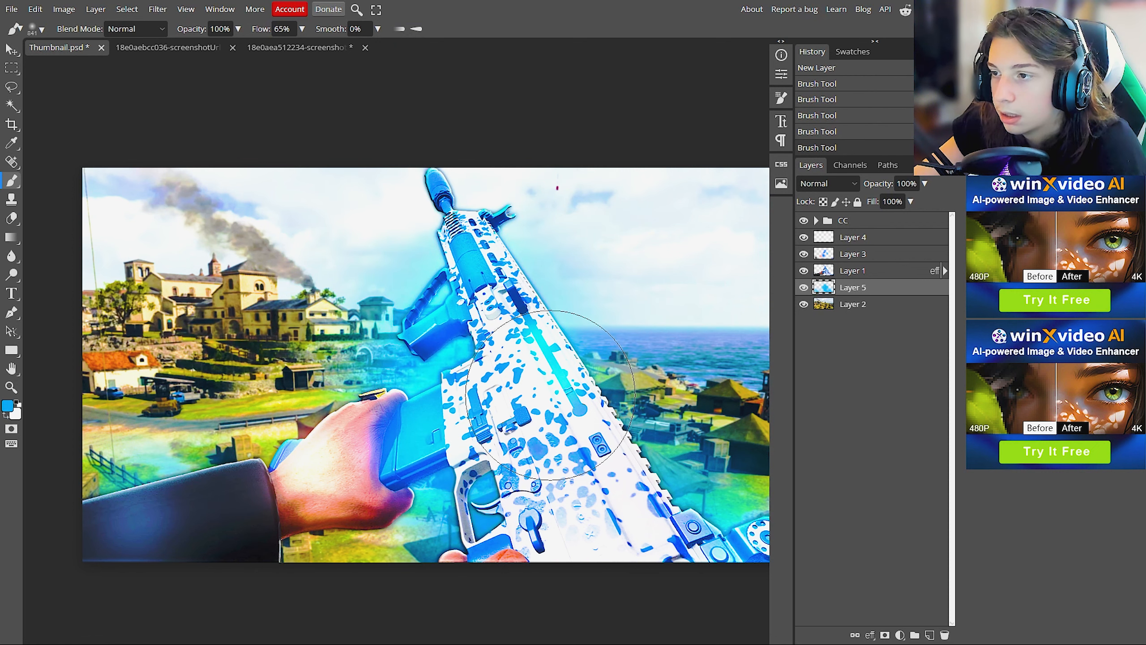
click(550, 394)
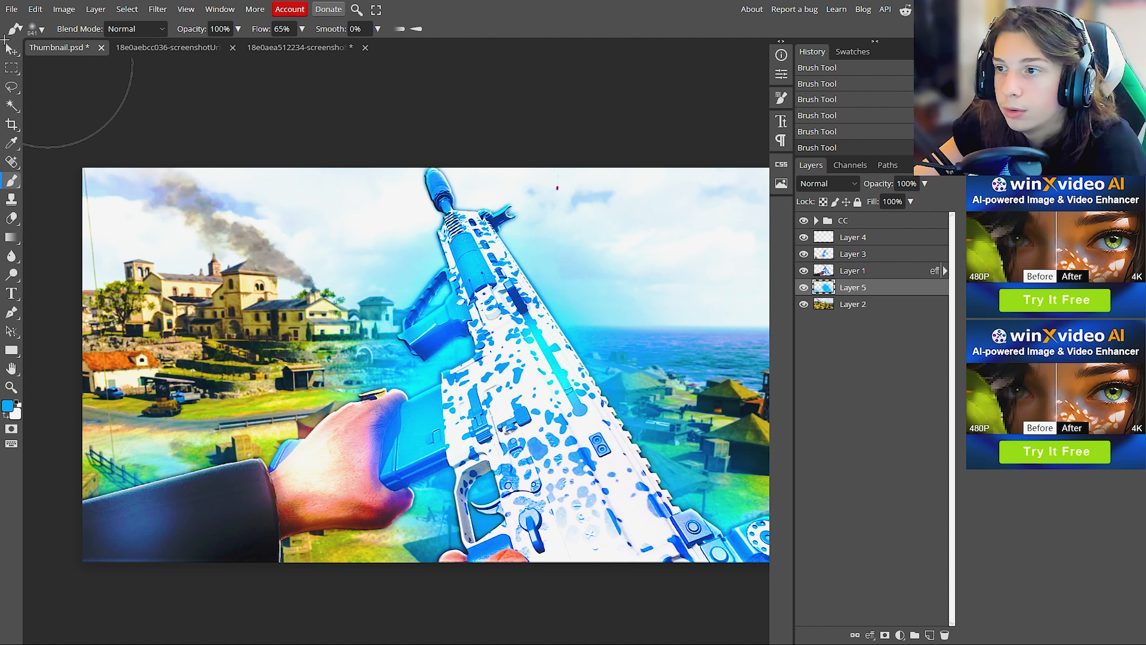
Step: Duplicate the Layer 5 glow and set the copy's blend mode to Linear Dodge
click(11, 49)
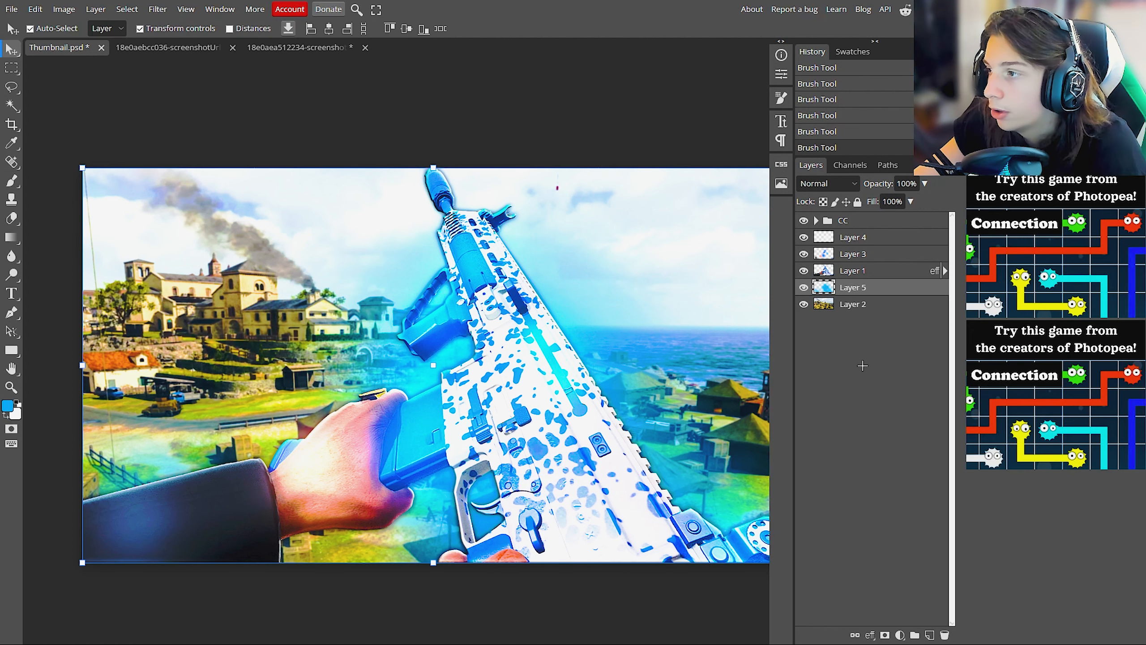
key(ctrl+j)
click(828, 183)
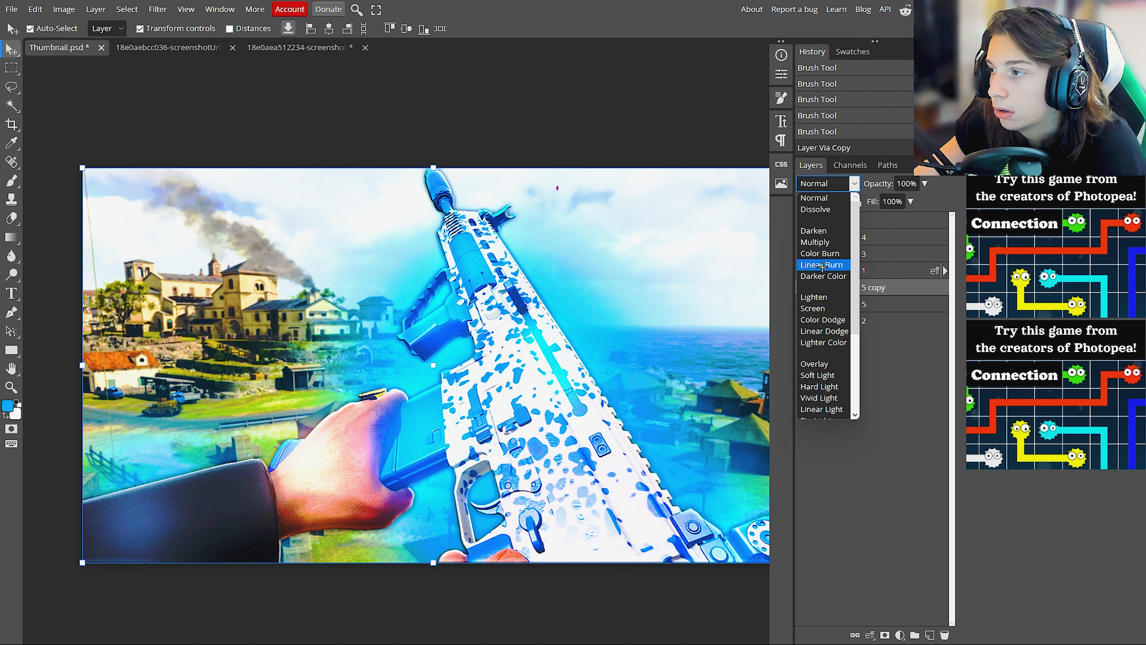
click(817, 330)
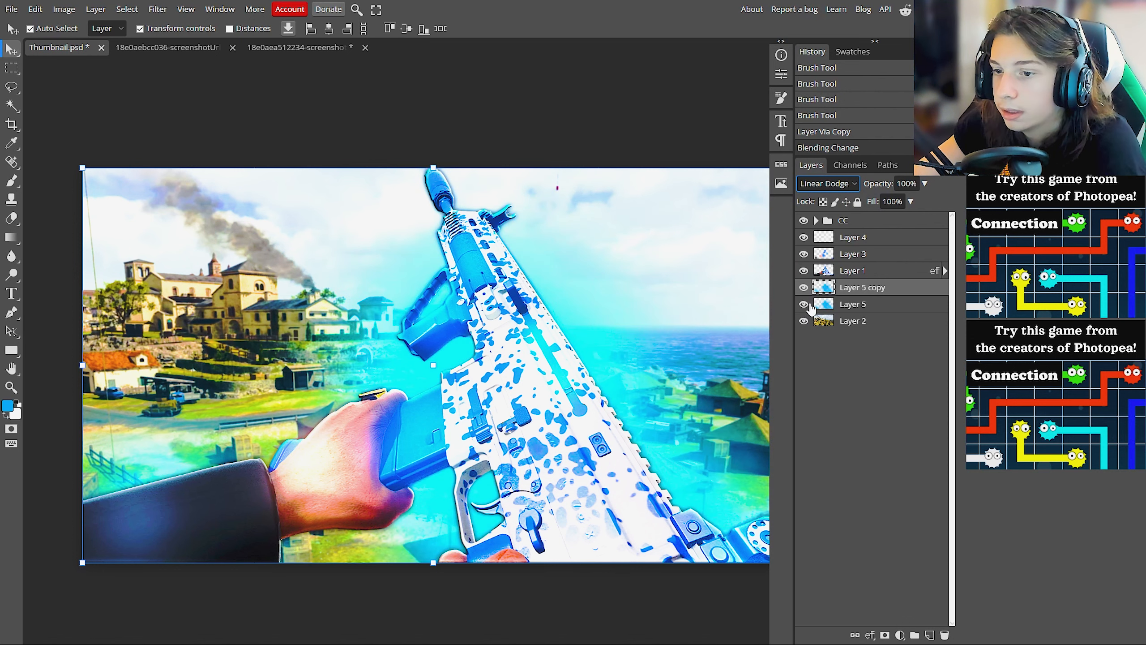
Step: Reduce Layer 5's opacity to 50% and the opacity of its Linear Dodge copy to 23%
click(924, 183)
drag(925, 201, 893, 202)
click(863, 305)
click(923, 183)
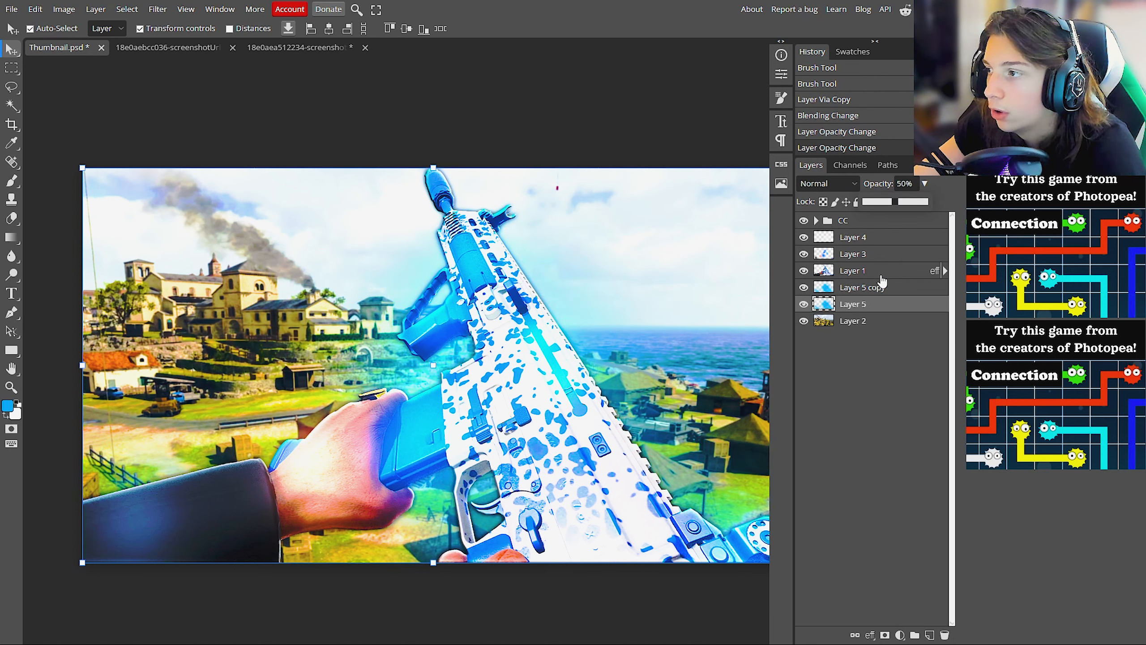
click(880, 285)
click(923, 184)
click(876, 203)
drag(876, 202, 877, 204)
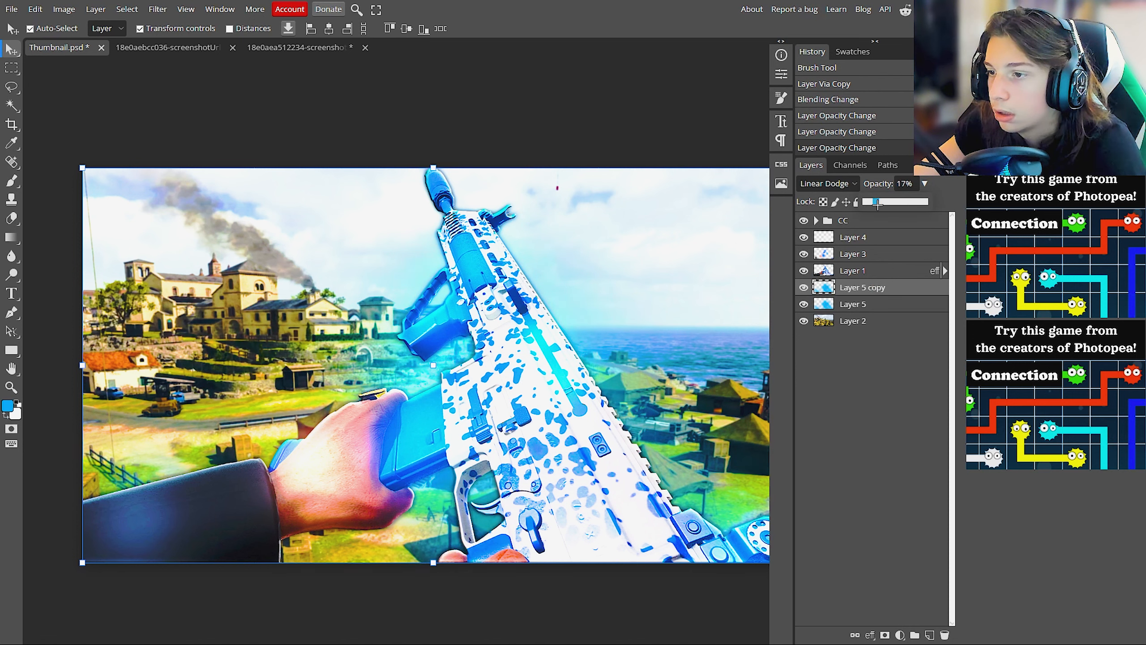
Step: Apply Hue/Saturation to Layer 5 copy with Hue 36 and Saturation 35
click(862, 289)
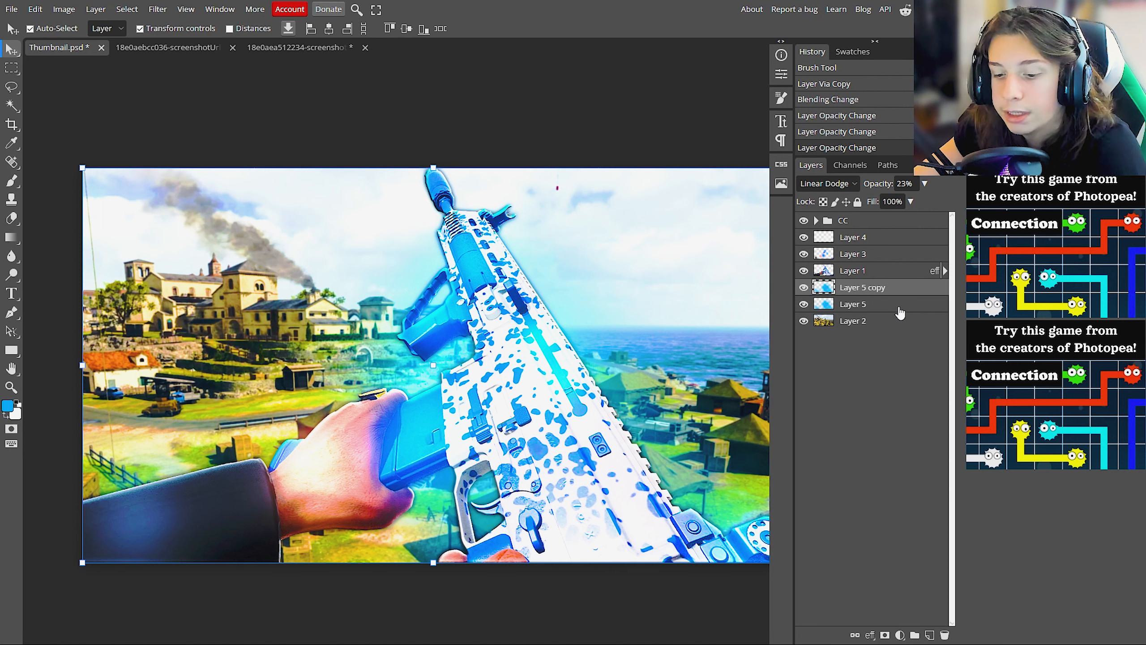
key(ctrl+u)
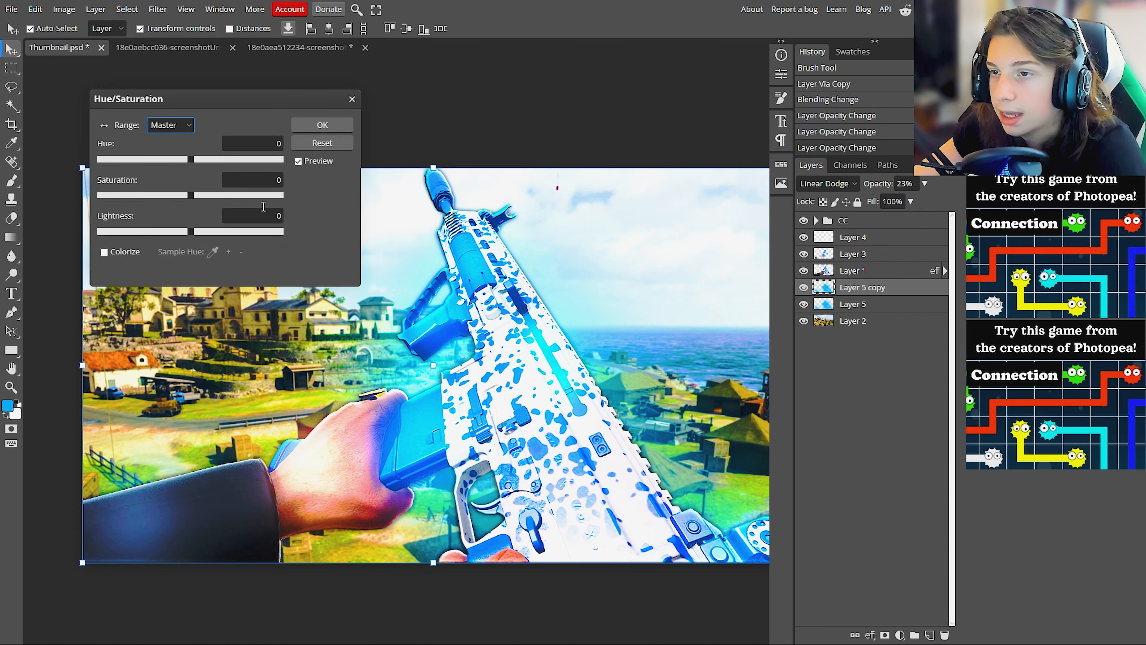
drag(191, 160, 211, 157)
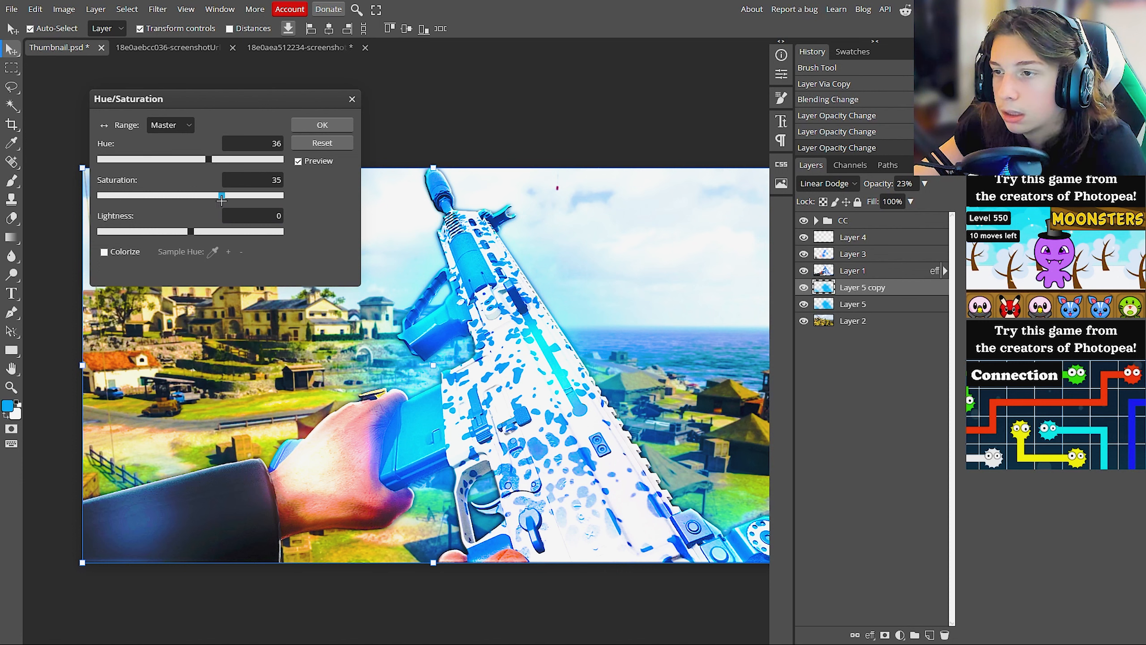
click(320, 124)
Step: Apply Hue/Saturation to Layer 5 with Hue 8 and Saturation 9
click(865, 305)
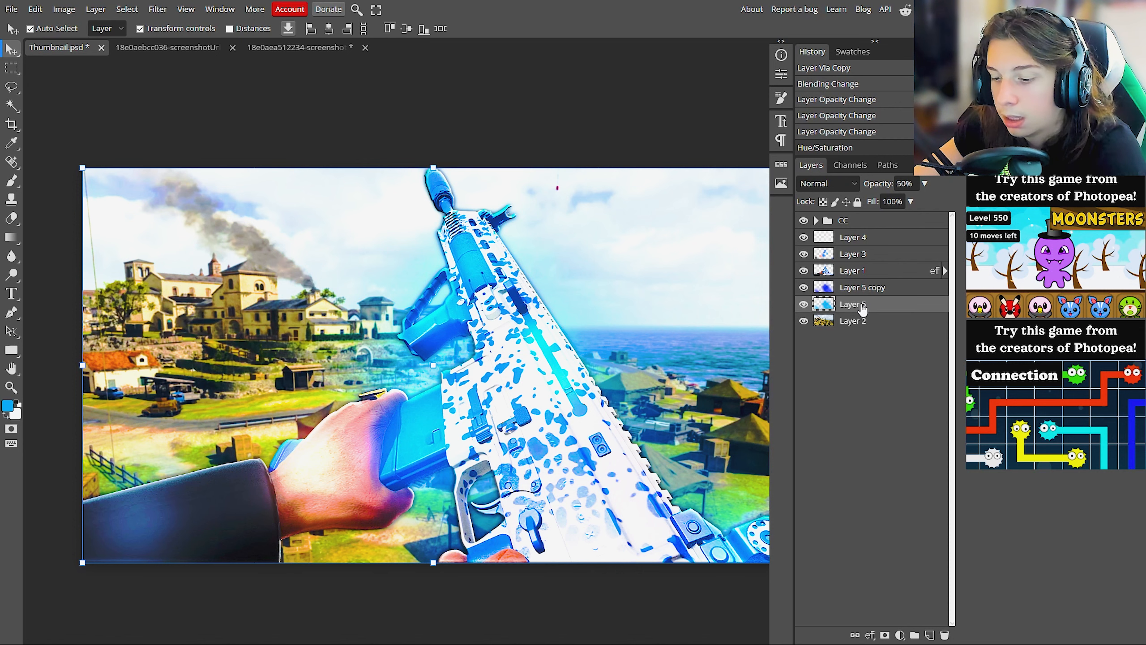
key(ctrl+u)
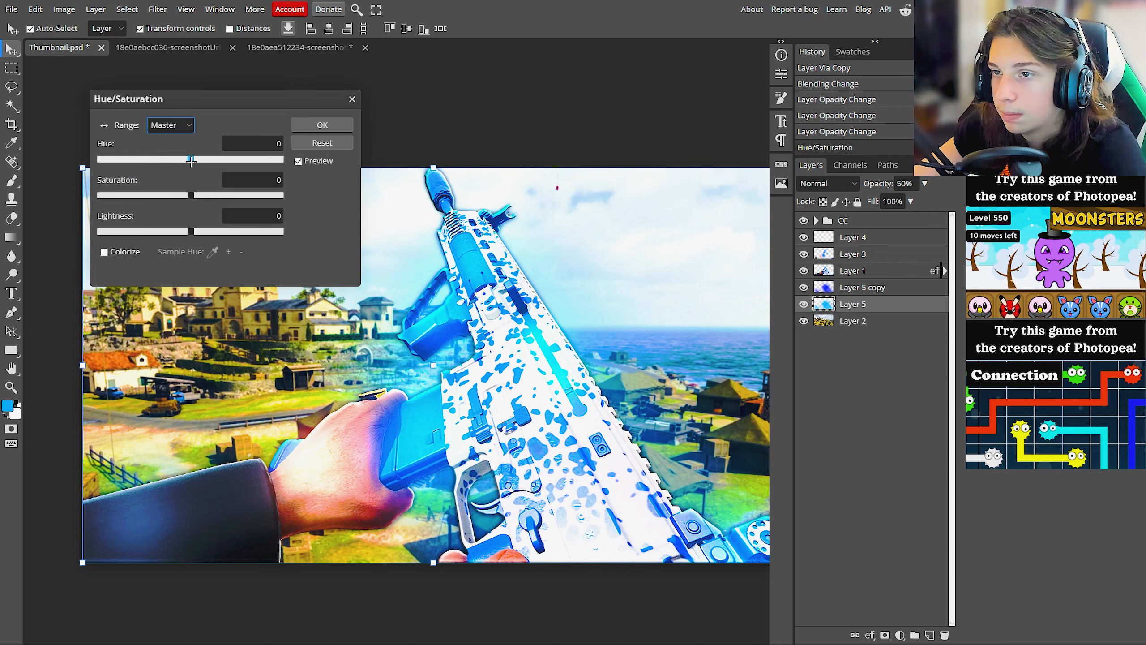
drag(191, 162, 195, 161)
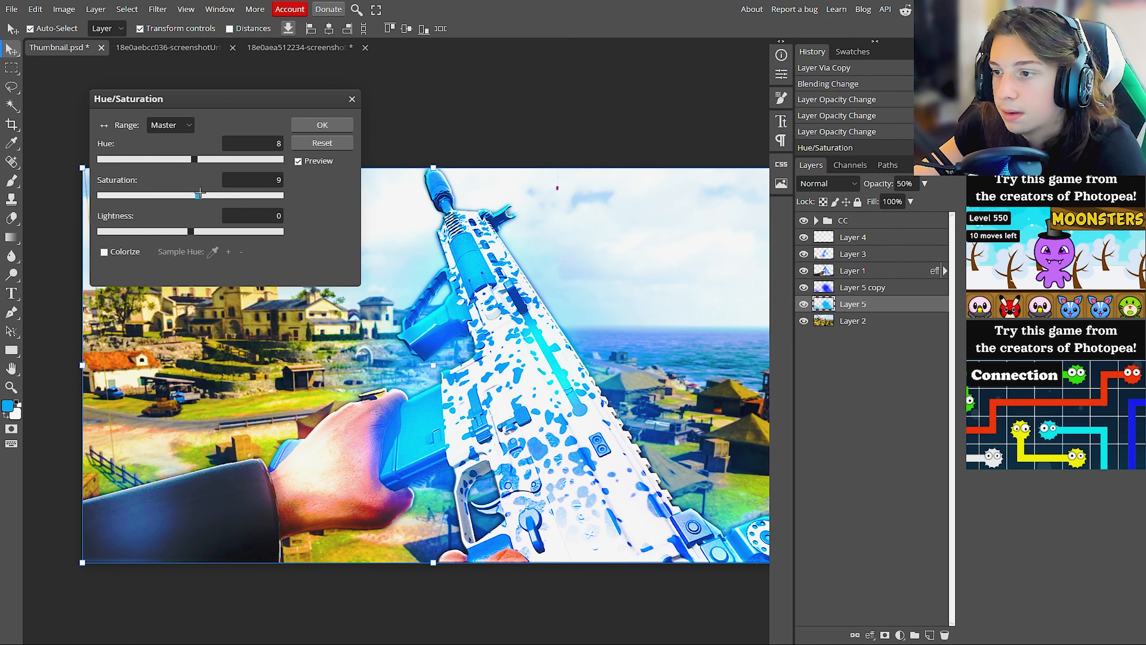
click(322, 124)
Step: Stretch Layer 5's glow beyond all four canvas edges, to about 111% of its width
scroll(501, 224, down, 2)
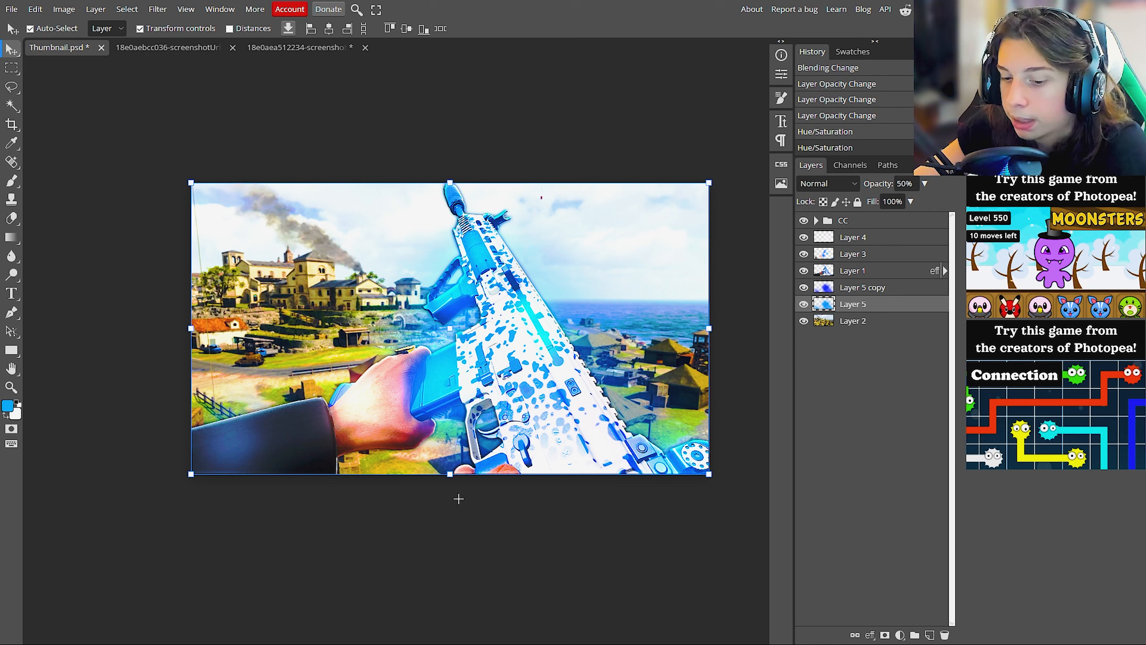
drag(449, 474, 449, 515)
drag(199, 352, 164, 349)
drag(717, 349, 747, 348)
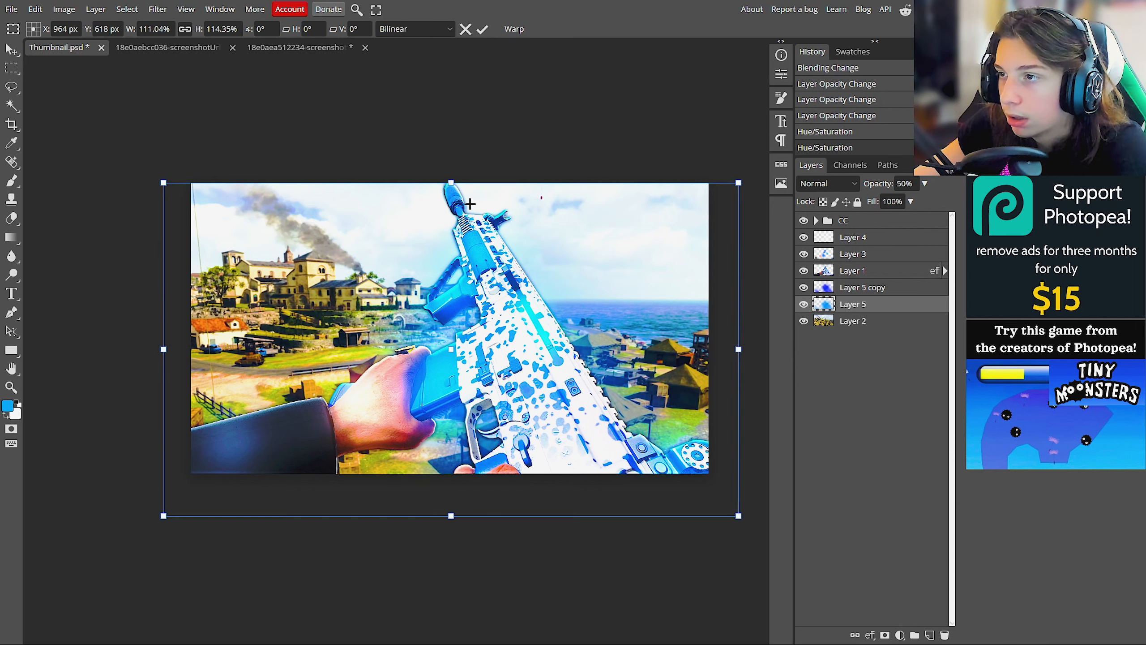
drag(450, 182, 451, 157)
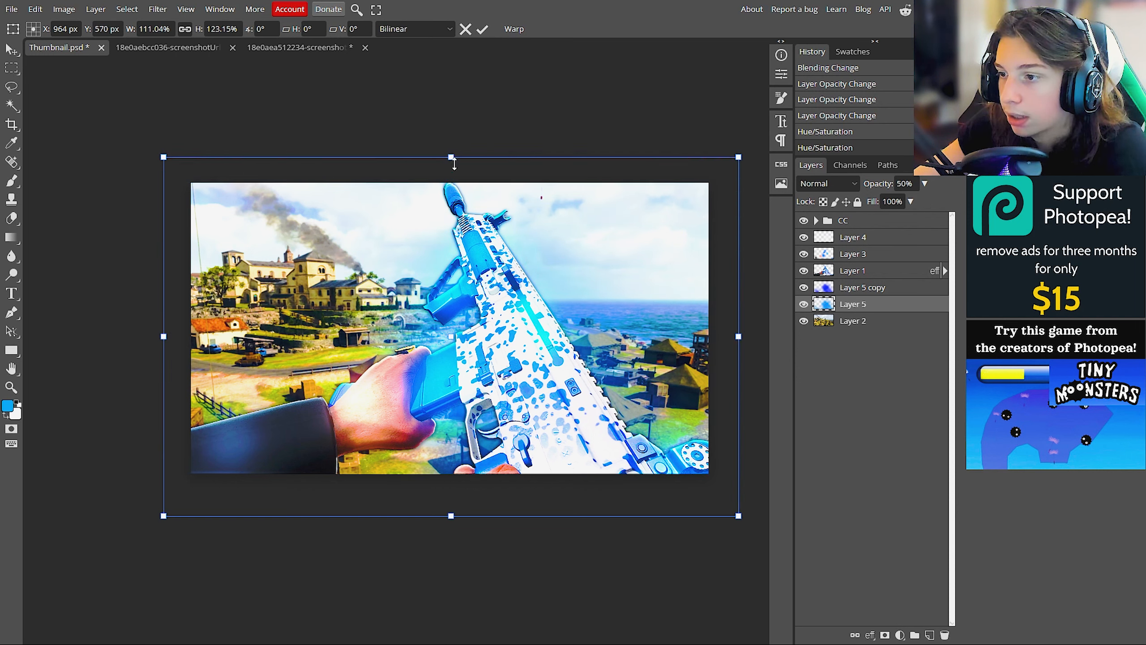
drag(449, 519, 449, 528)
Step: Paint more soft blue glow along the image's lower edge behind the hand and rifle on Layer 5 and its copy
key(b)
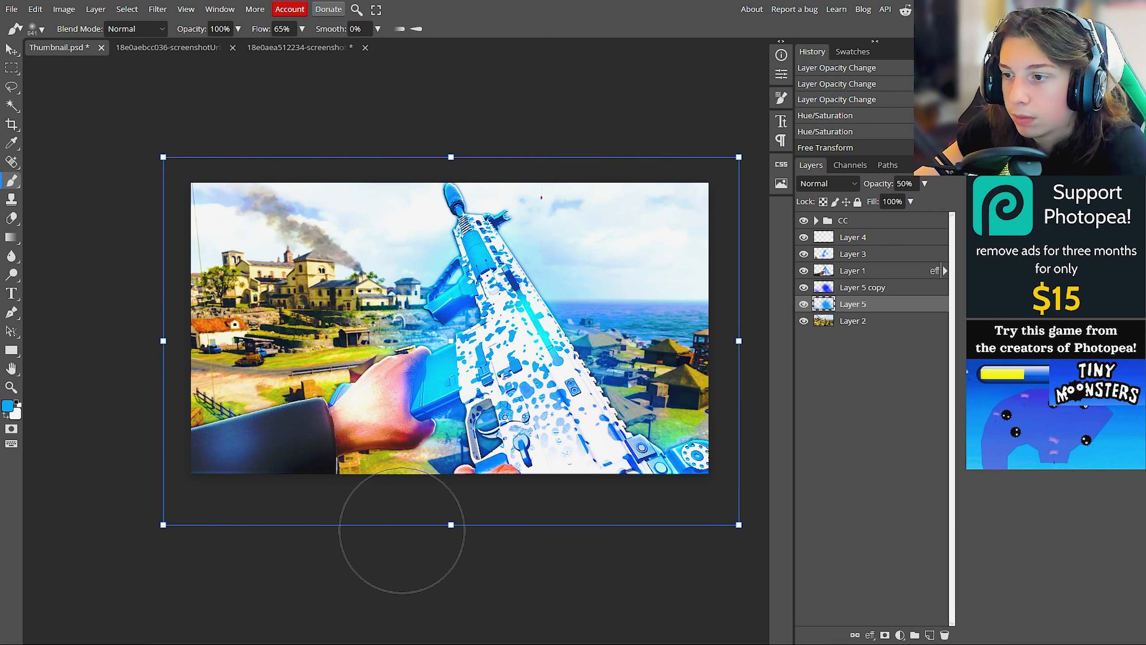
drag(437, 485, 452, 512)
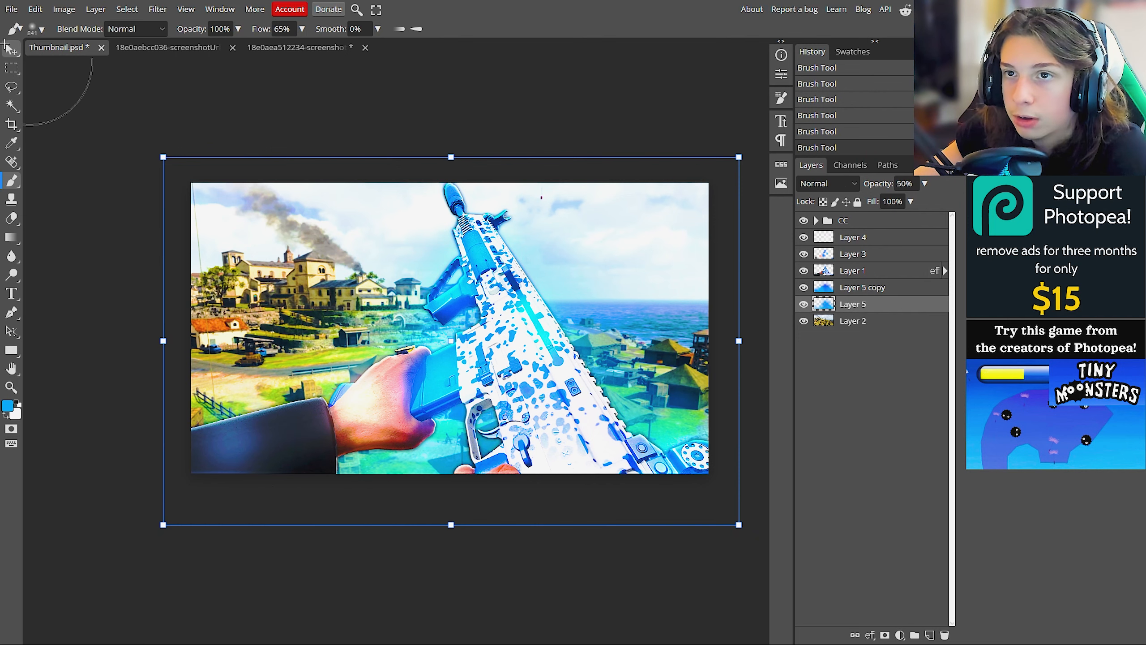
click(11, 49)
scroll(464, 295, up, 3)
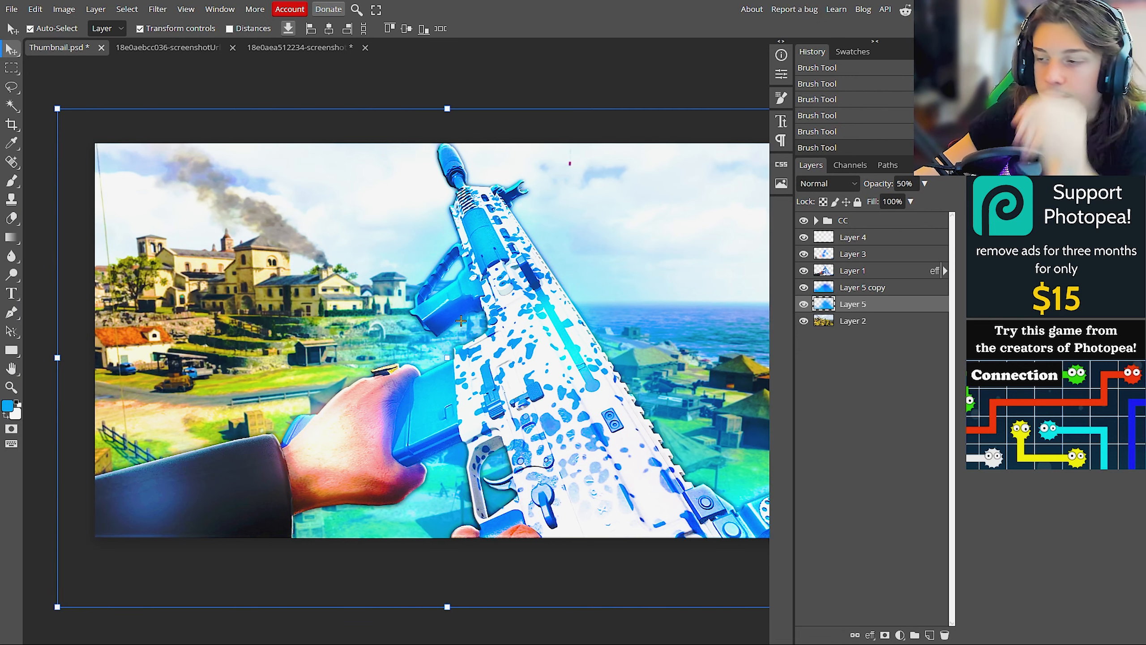
Step: In the rank screenshot document, trace the Diamond I wolf badge with the Pen tool and turn the path into a selection
click(211, 48)
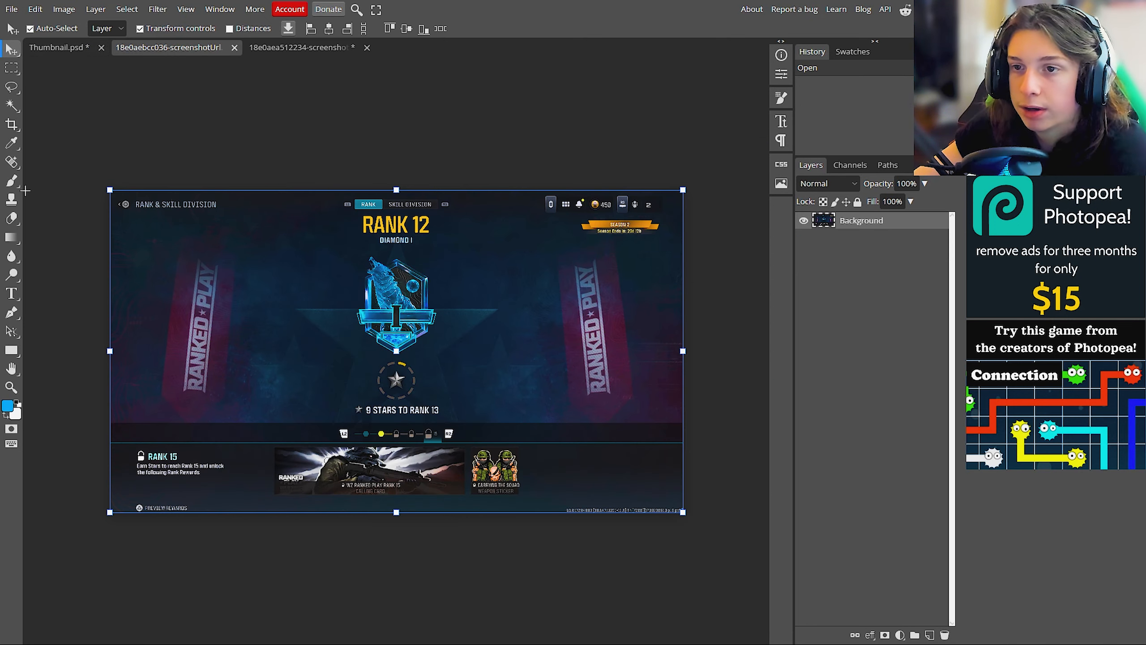
click(12, 311)
click(39, 313)
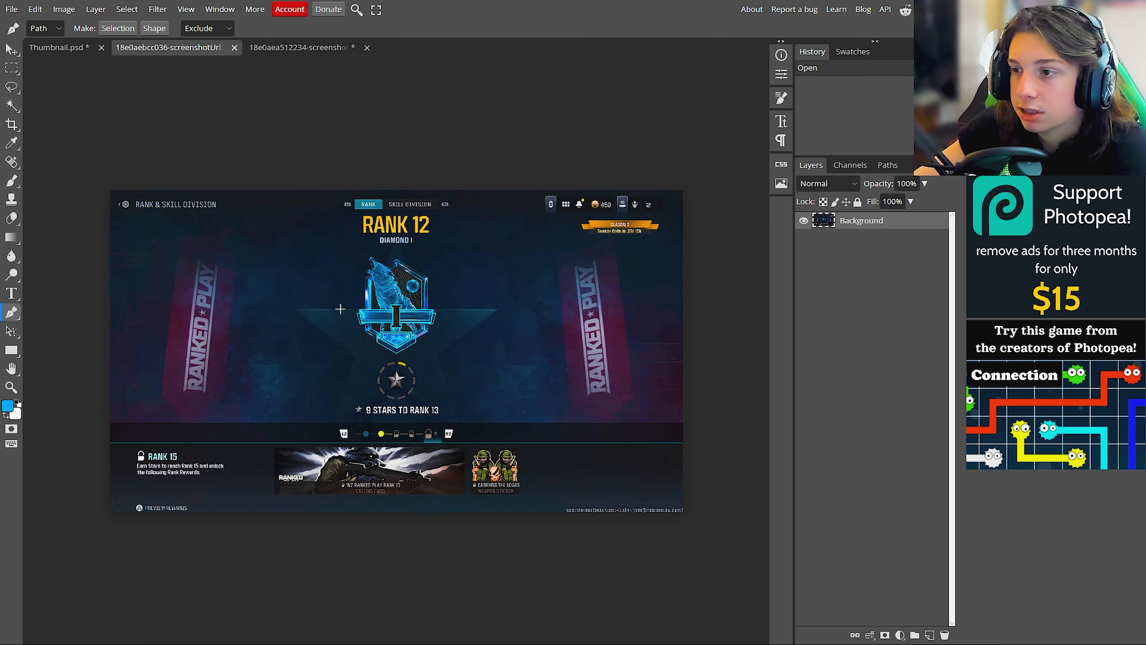
scroll(400, 248, up, 4)
scroll(402, 244, up, 5)
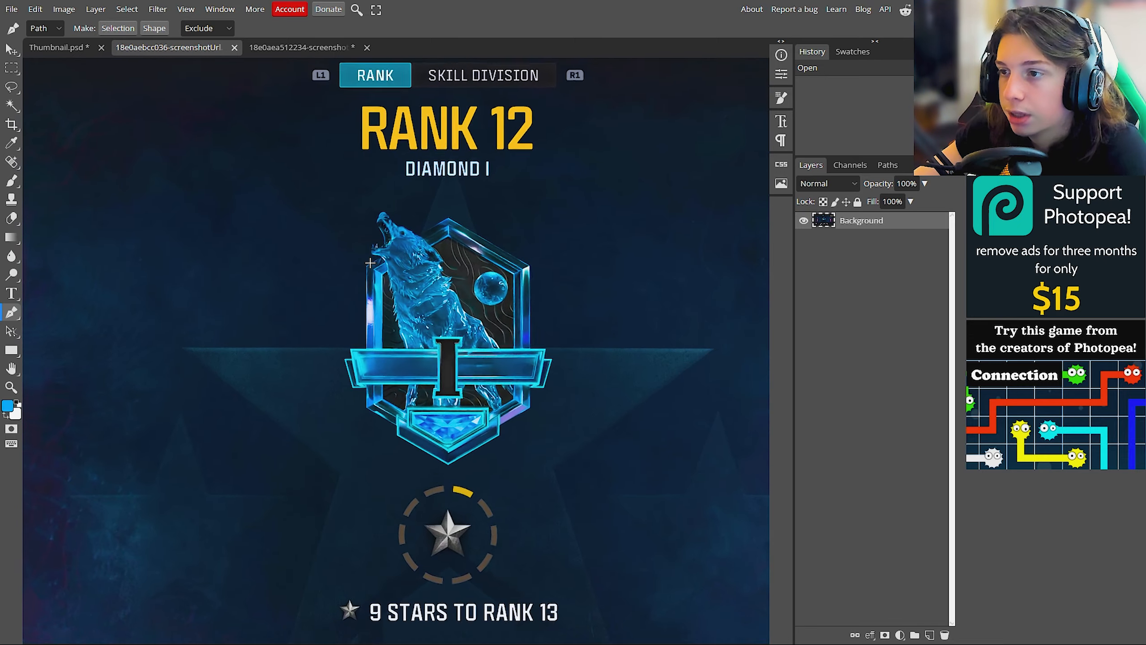
scroll(385, 232, up, 2)
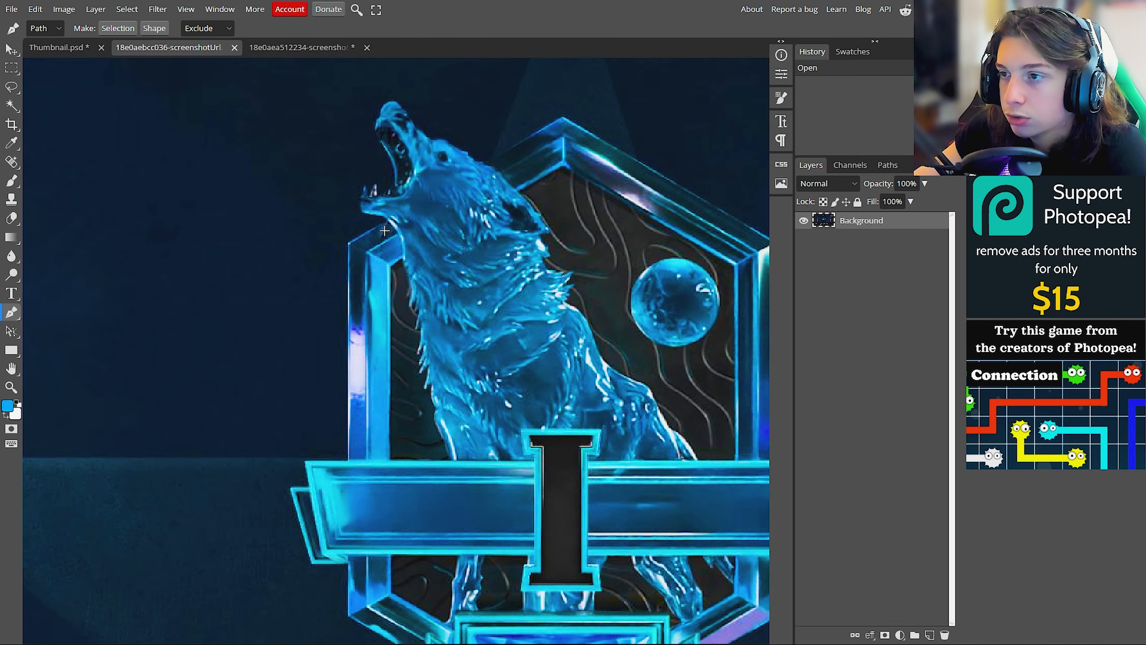
click(384, 222)
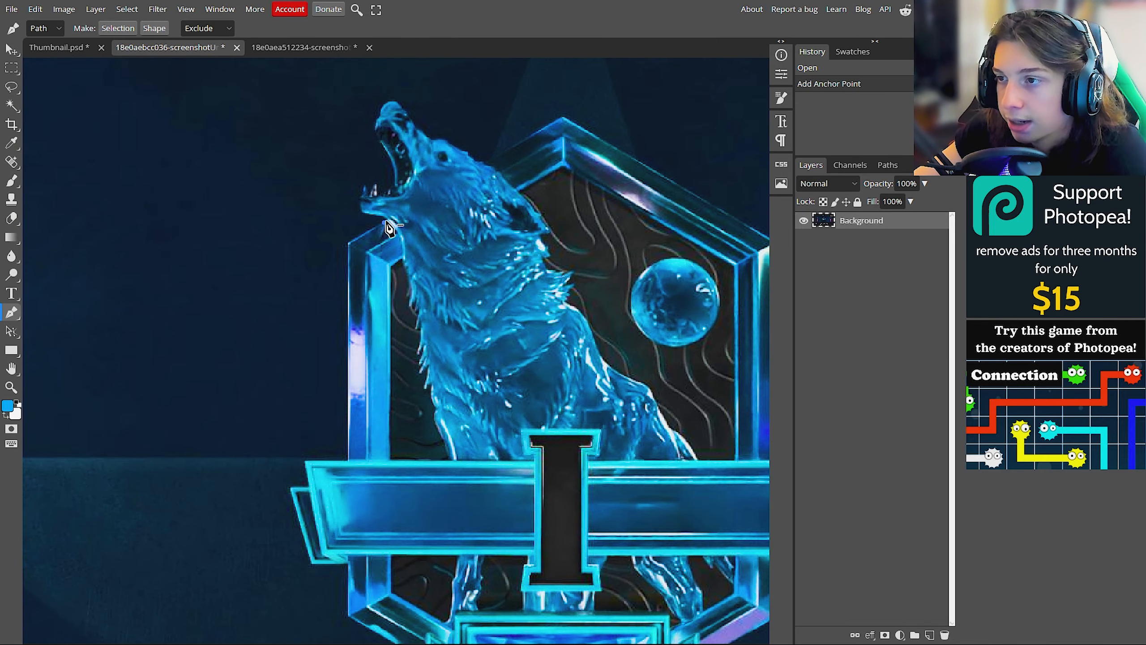
click(348, 244)
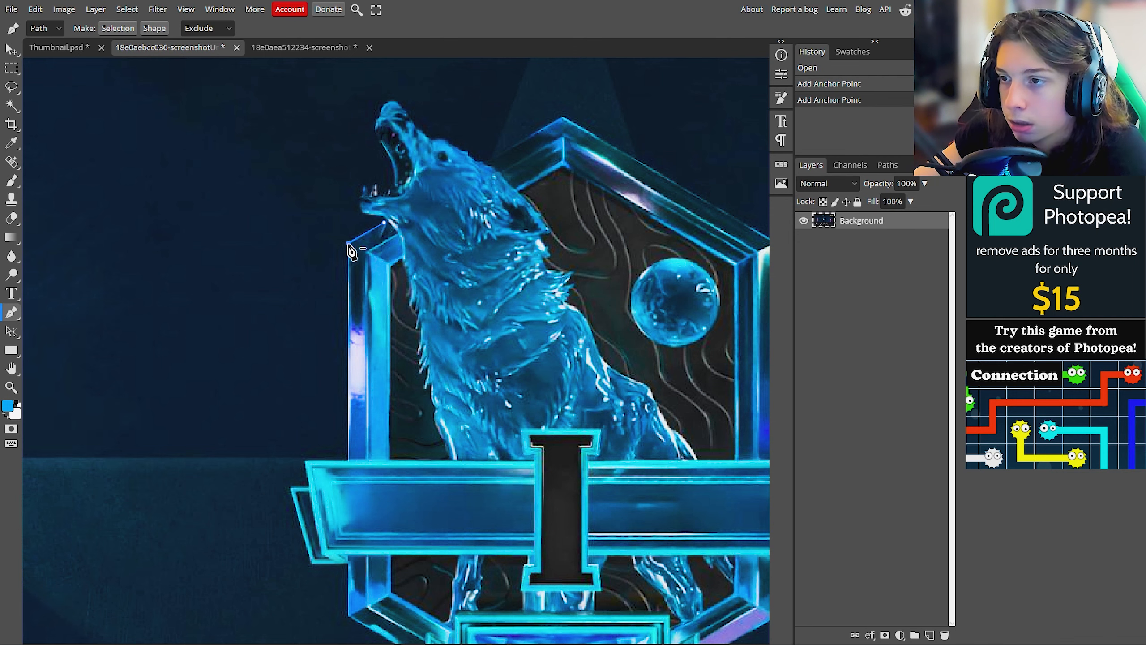
click(347, 462)
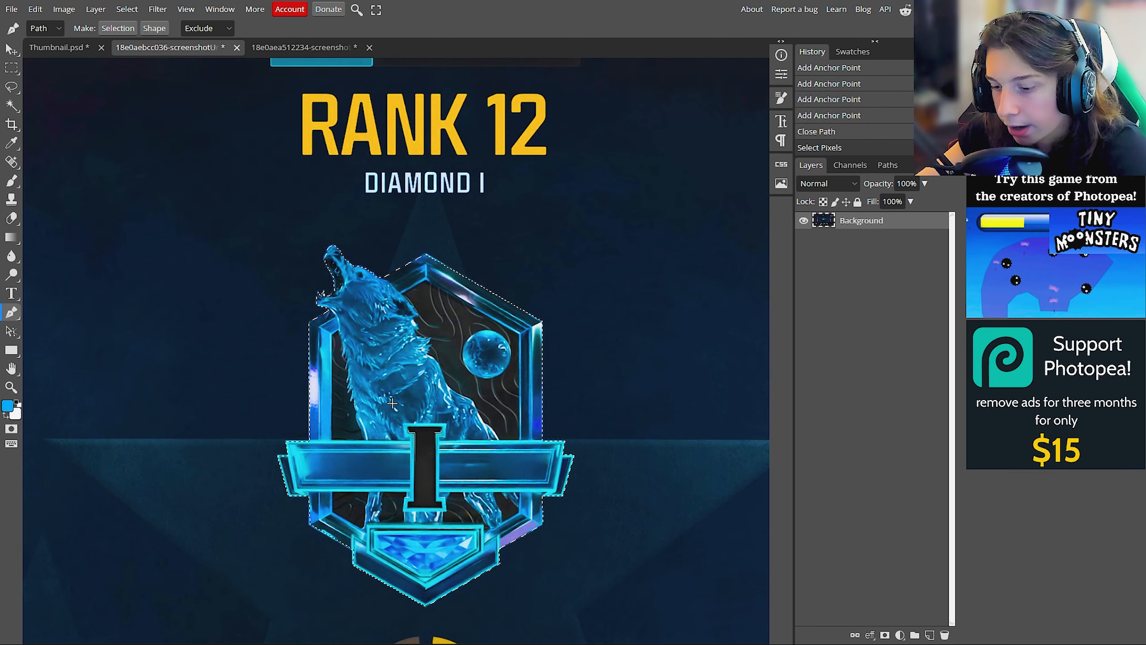
Step: Copy the selected badge to its own layer, bring it into Thumbnail.psd, and place it over the houses beside the rifle
key(ctrl+j)
drag(852, 222, 145, 125)
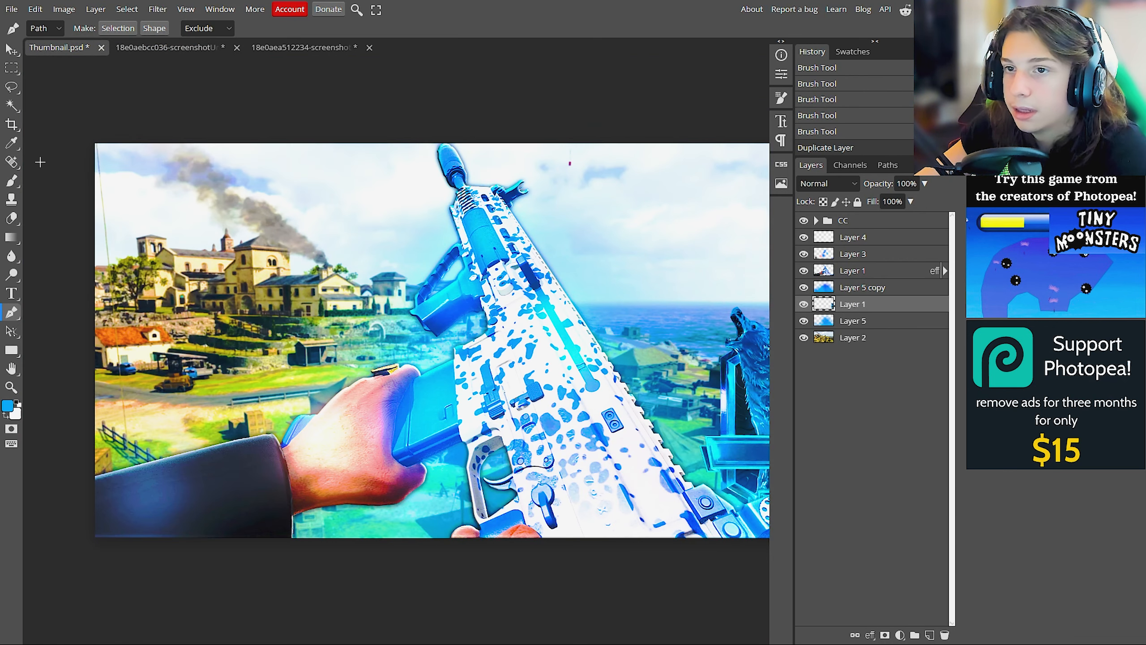
click(11, 49)
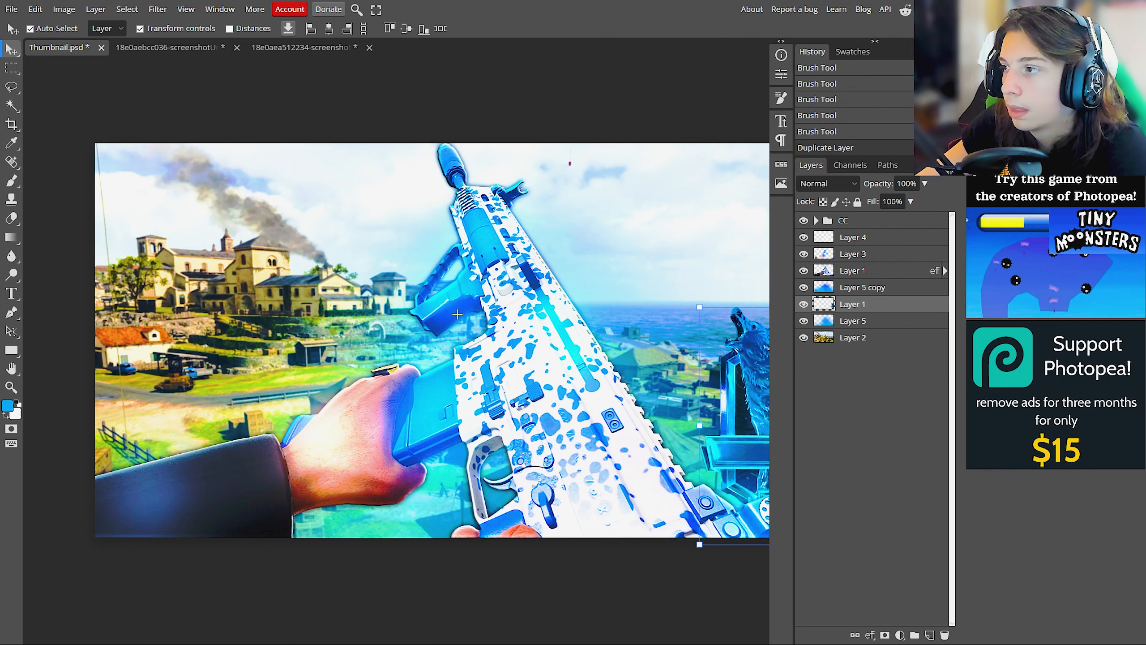
scroll(457, 314, right, 2)
drag(690, 381, 163, 249)
scroll(188, 273, left, 2)
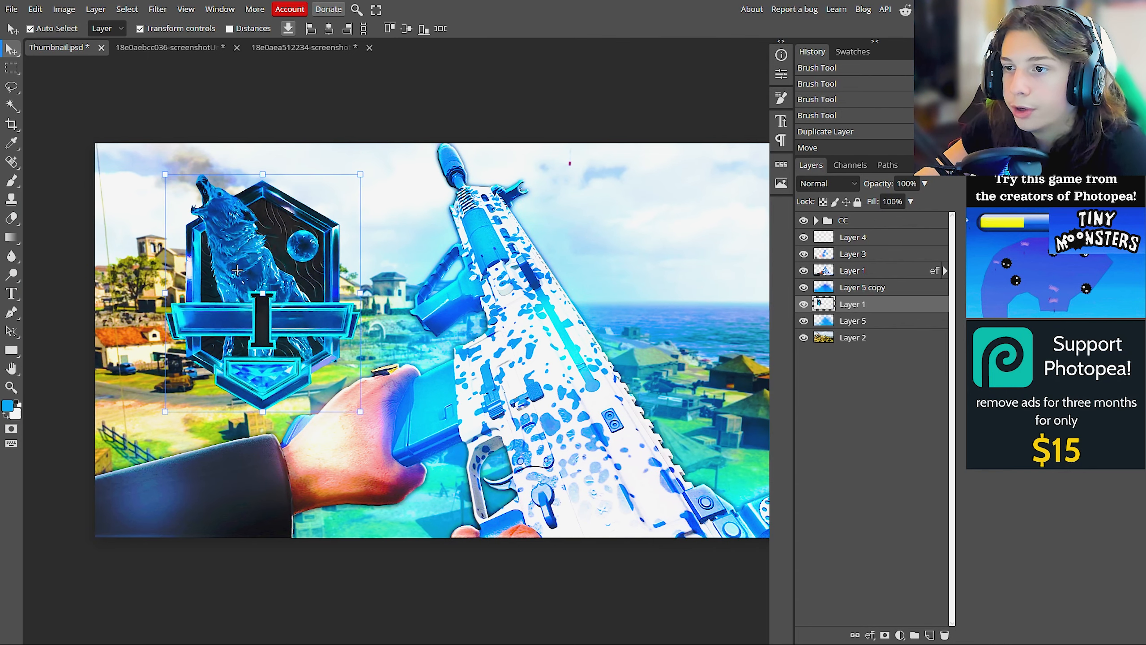
drag(237, 269, 243, 282)
Step: Copy the rifle layer's layer style and paste it onto the badge layer
click(879, 276)
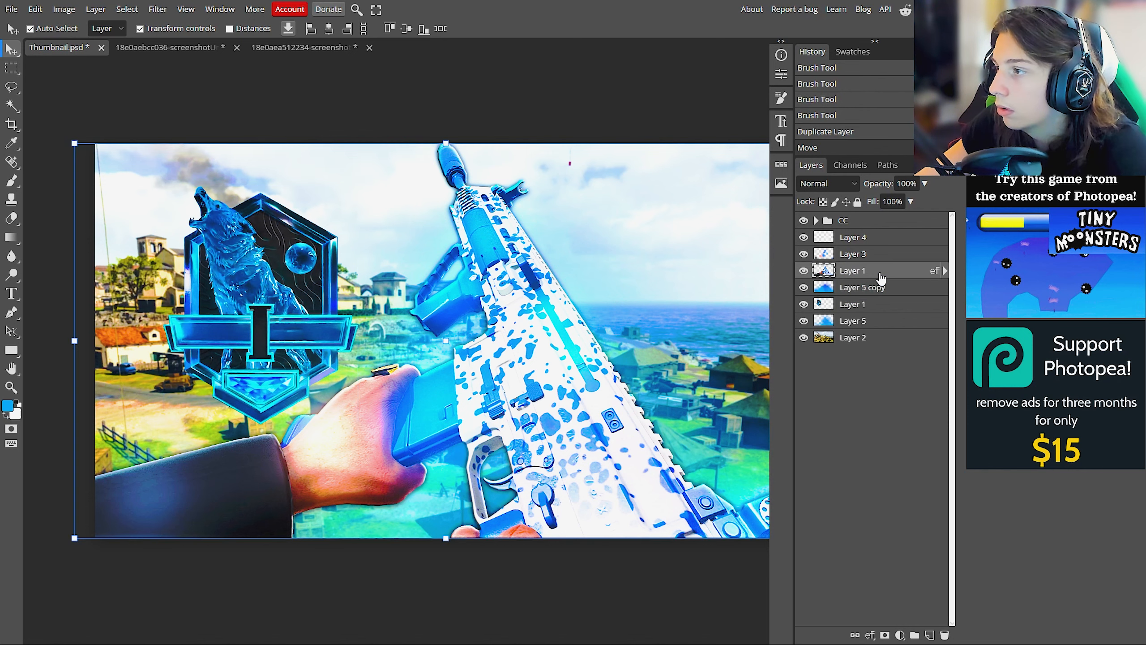
right_click(880, 275)
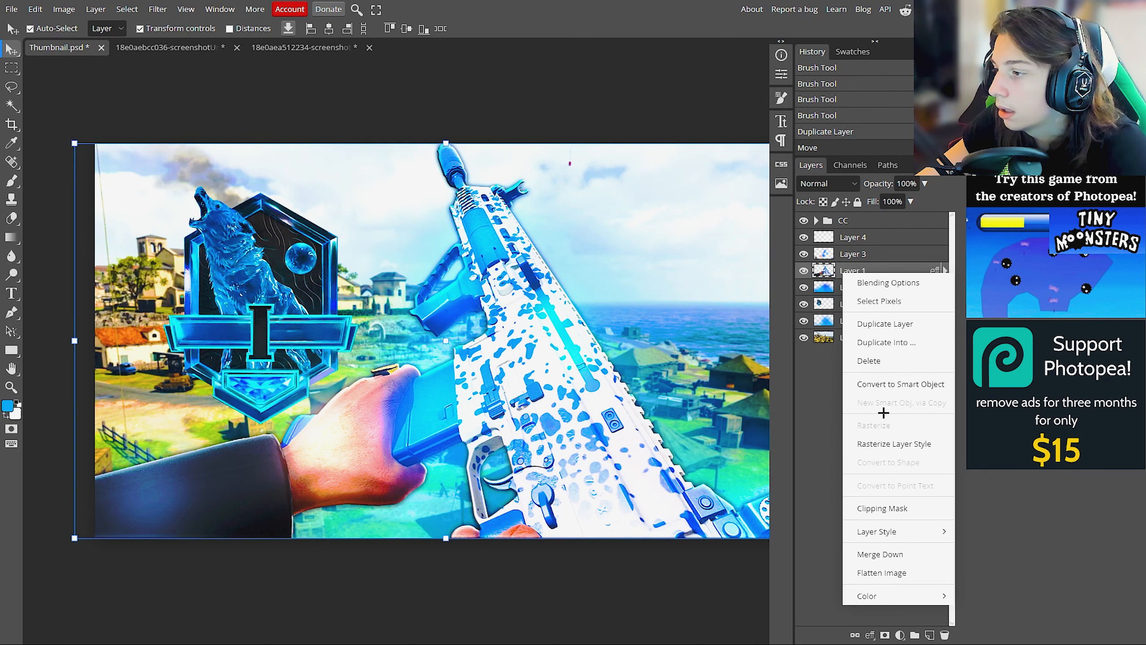
mouse_move(880, 531)
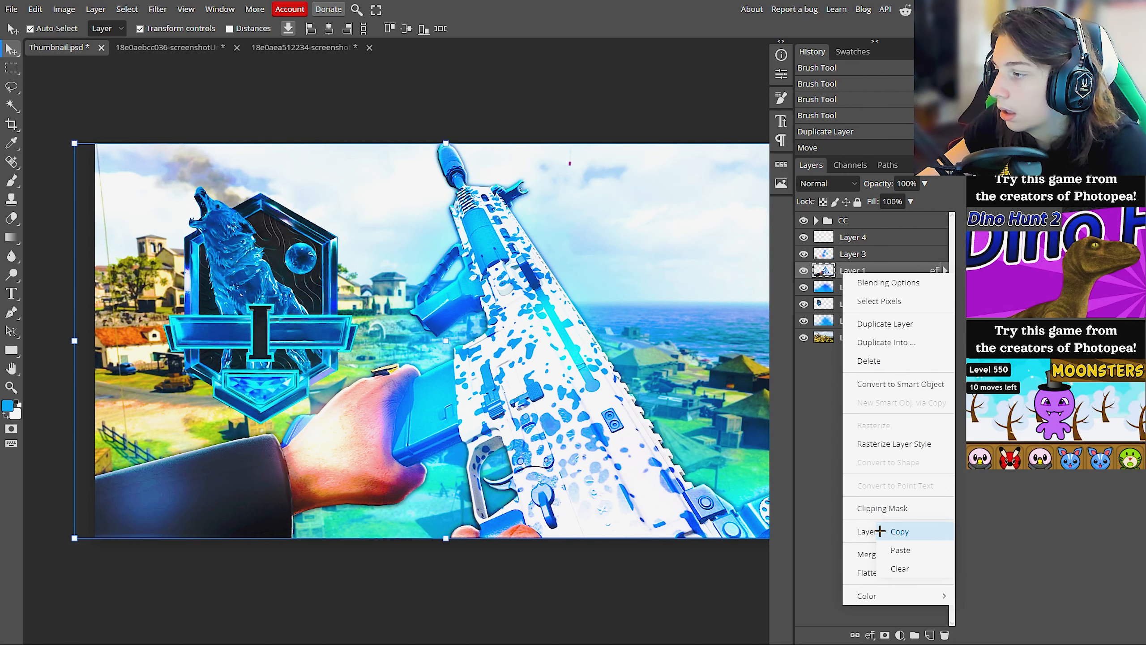
click(908, 532)
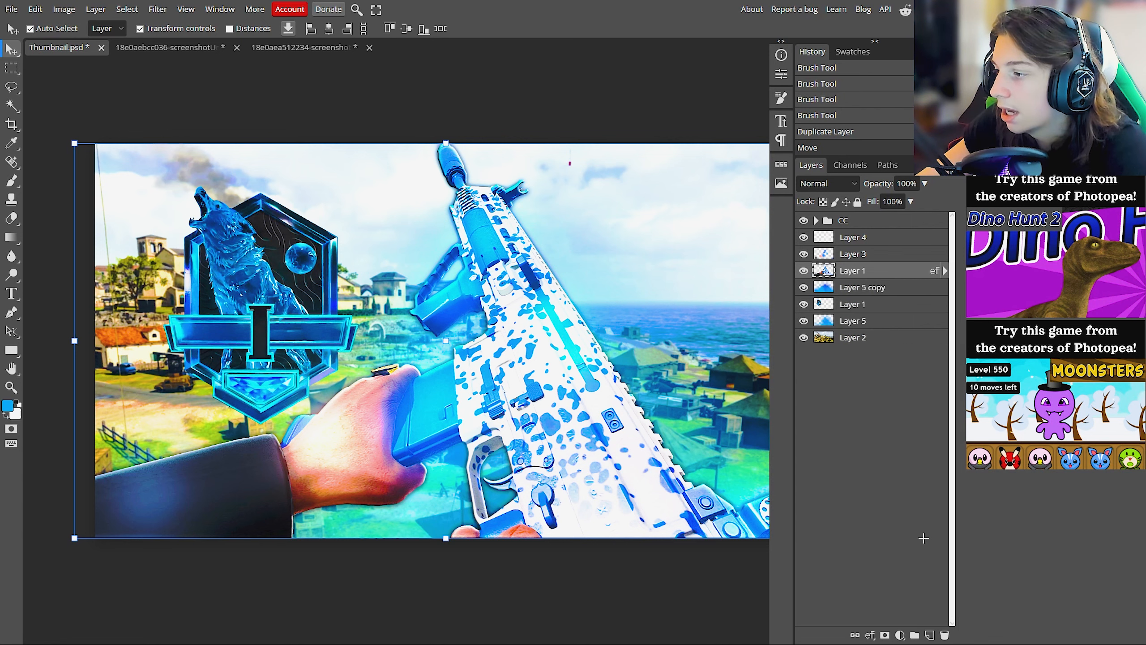
click(862, 307)
right_click(862, 312)
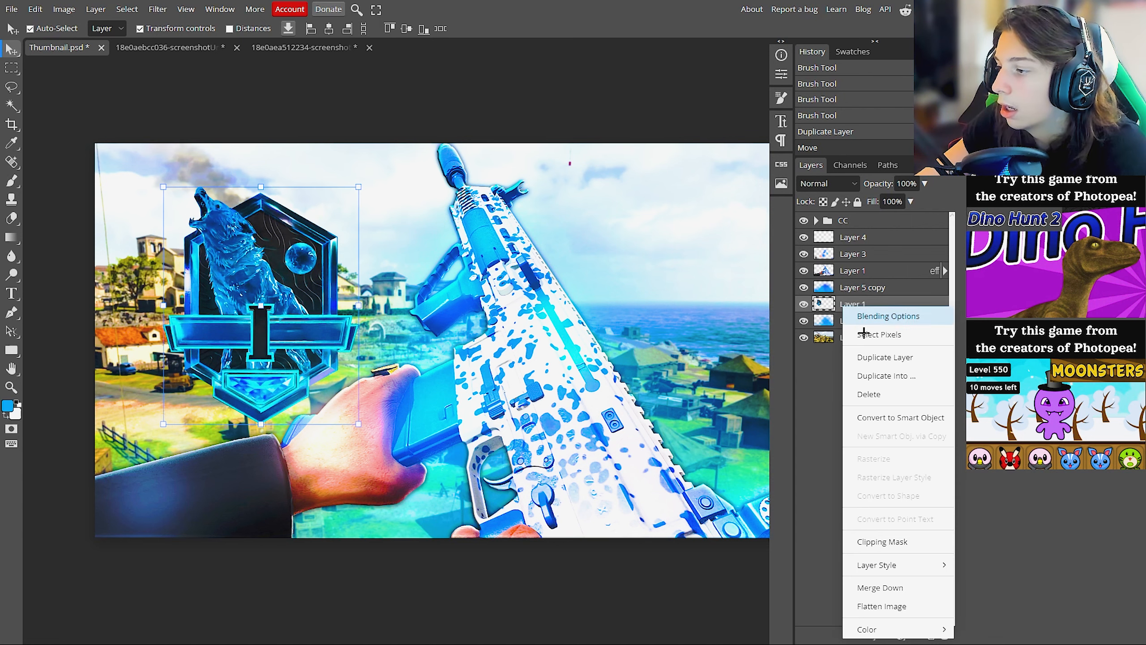
mouse_move(884, 563)
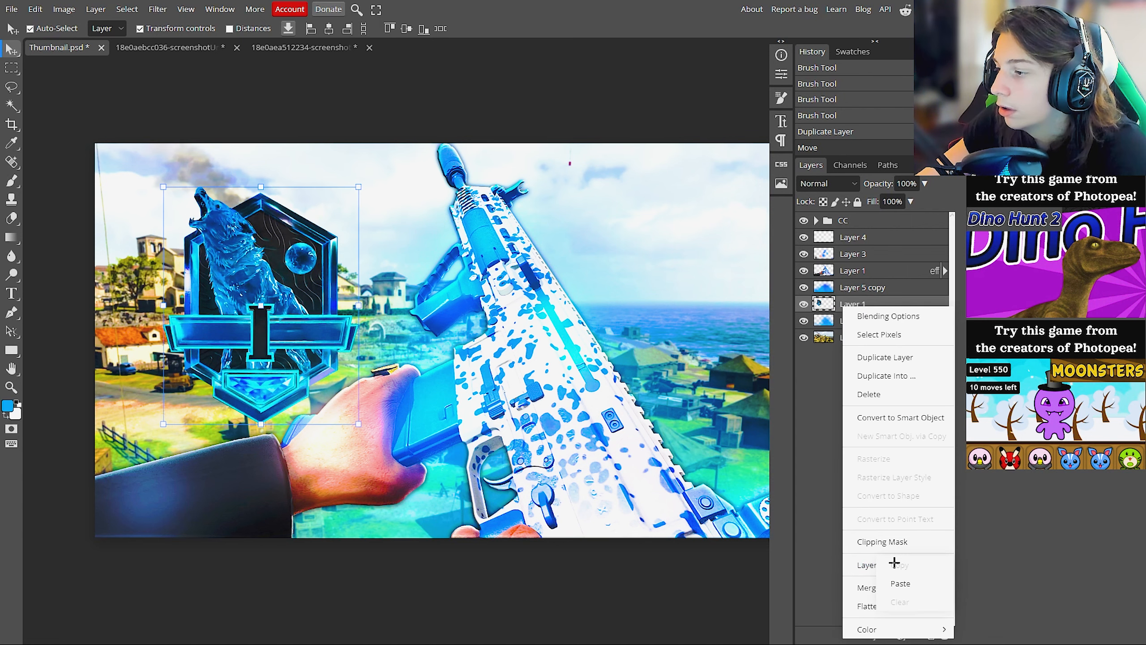
click(903, 583)
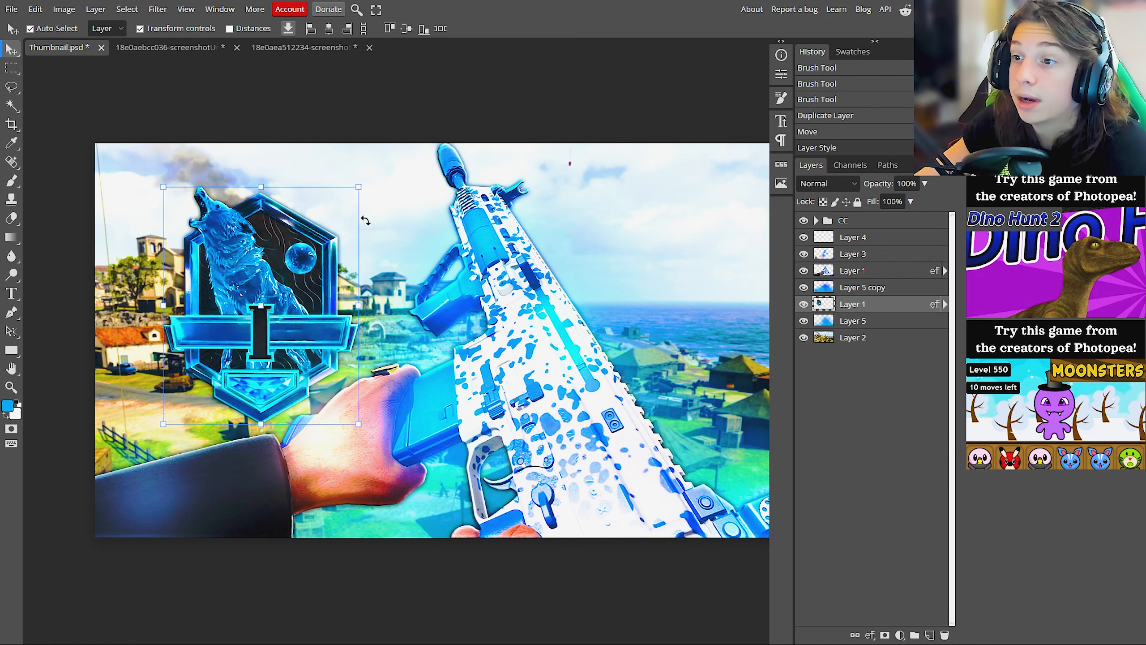
Step: Enlarge the Diamond badge to about 123% and reposition it beside the rifle
drag(356, 185, 404, 132)
drag(308, 236, 287, 258)
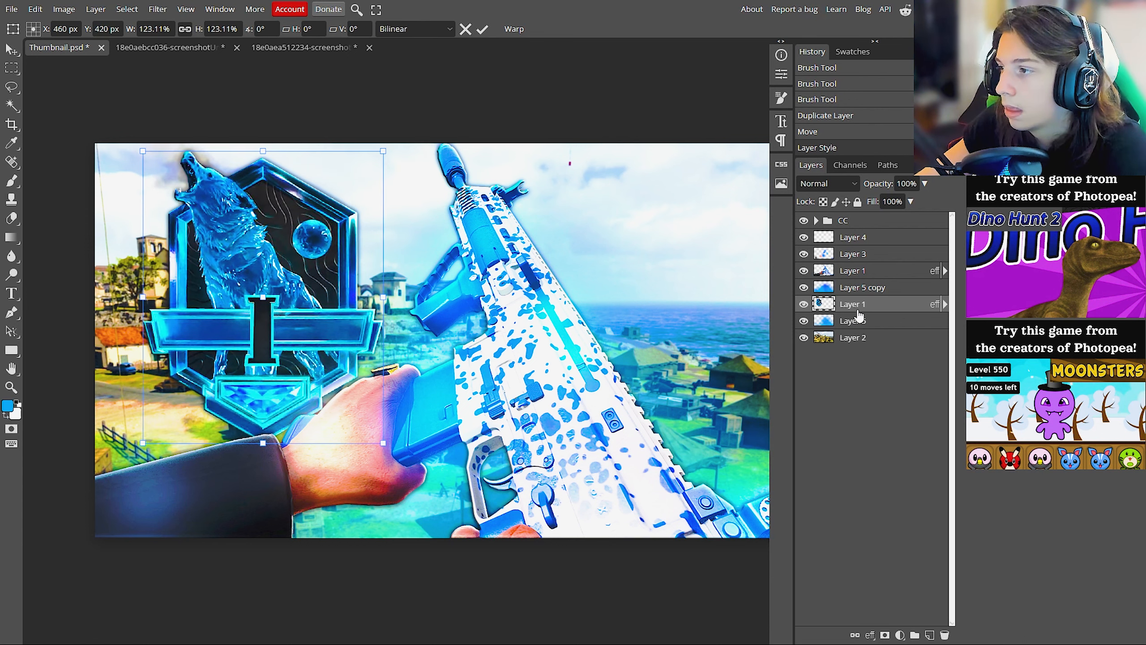
key(Return)
Step: Try a perspective transform that narrows the badge's rifle-facing side, and undo it
click(36, 9)
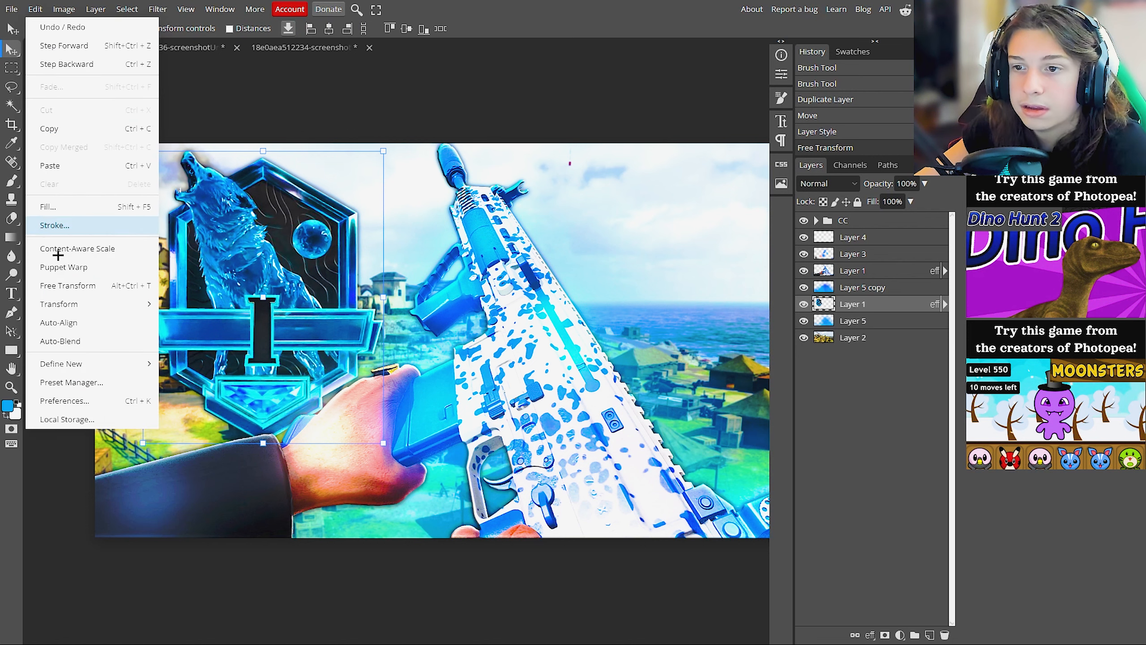
mouse_move(69, 305)
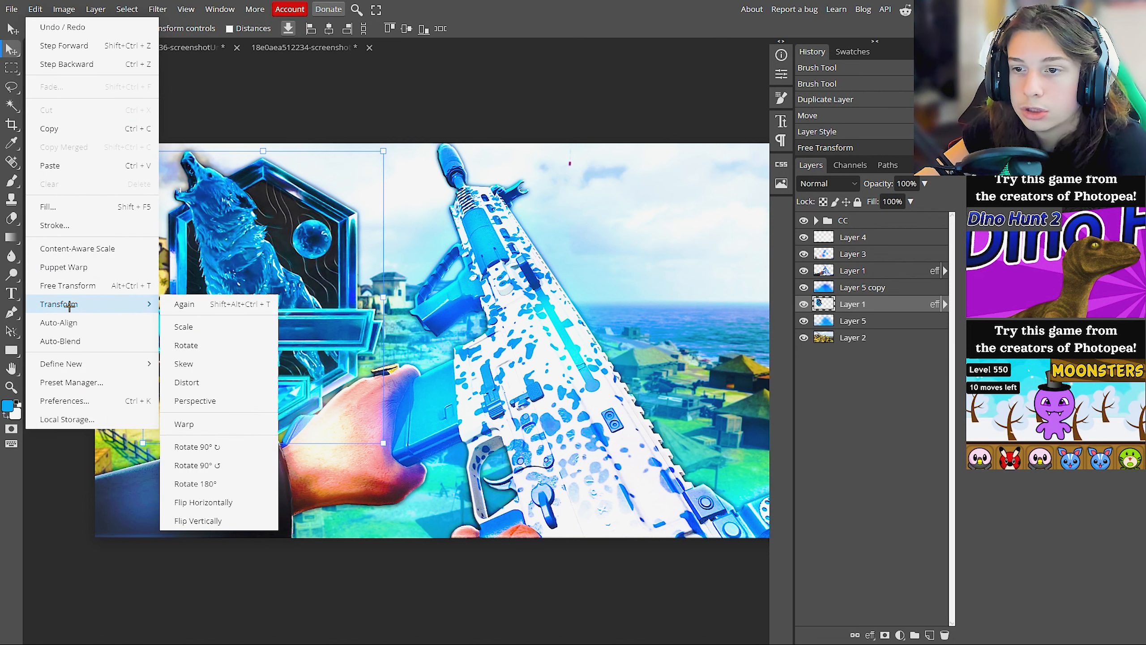
click(208, 400)
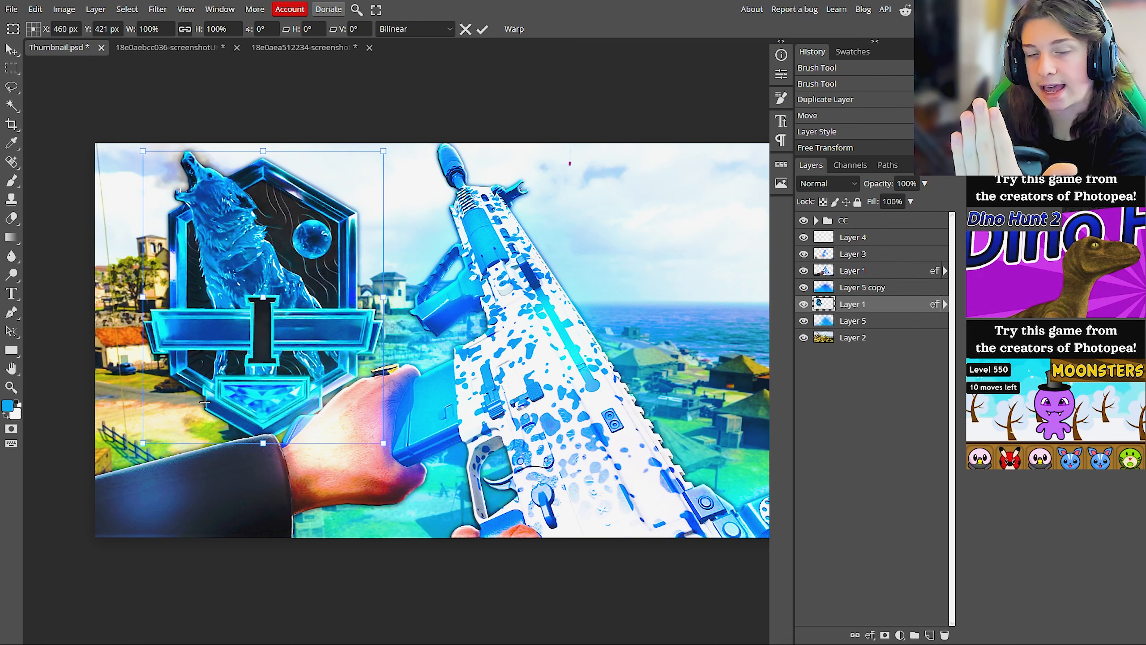
drag(386, 441, 392, 414)
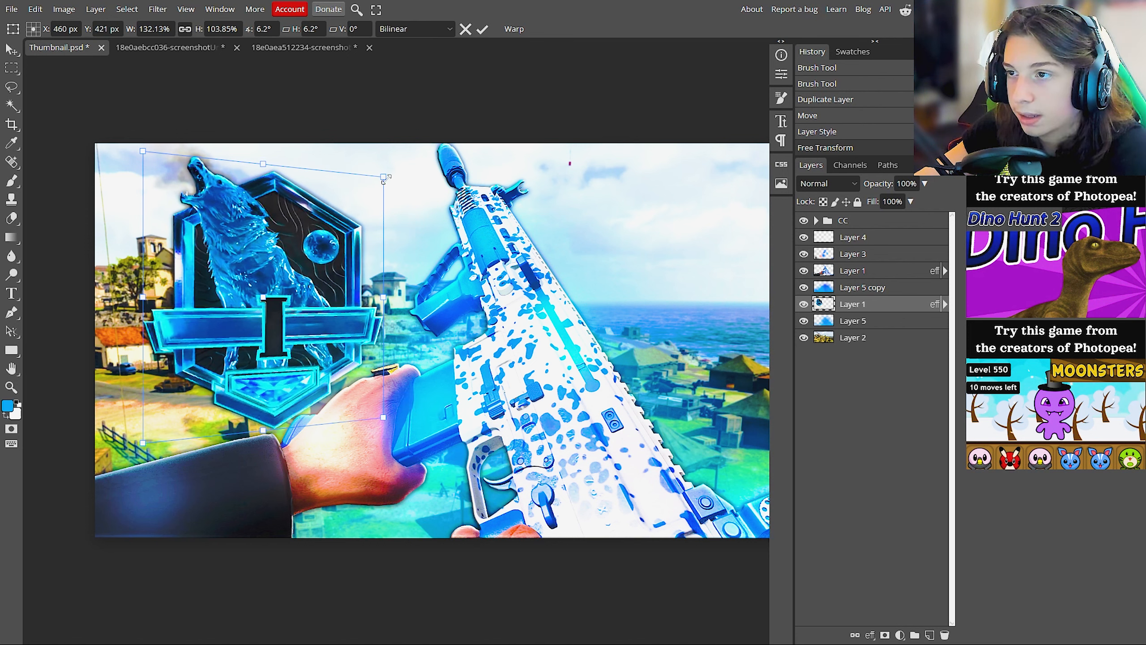
drag(380, 177, 366, 174)
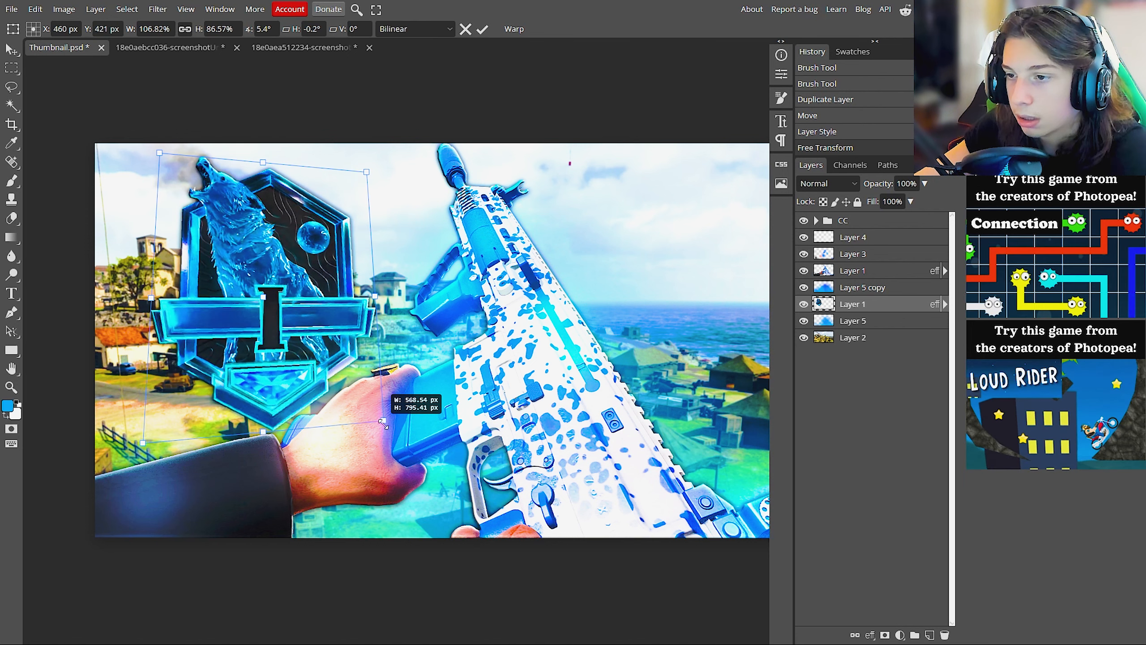
mouse_move(384, 424)
mouse_down()
mouse_move(396, 413)
mouse_move(383, 443)
mouse_move(384, 429)
mouse_up()
key(Return)
key(ctrl+z)
key(Escape)
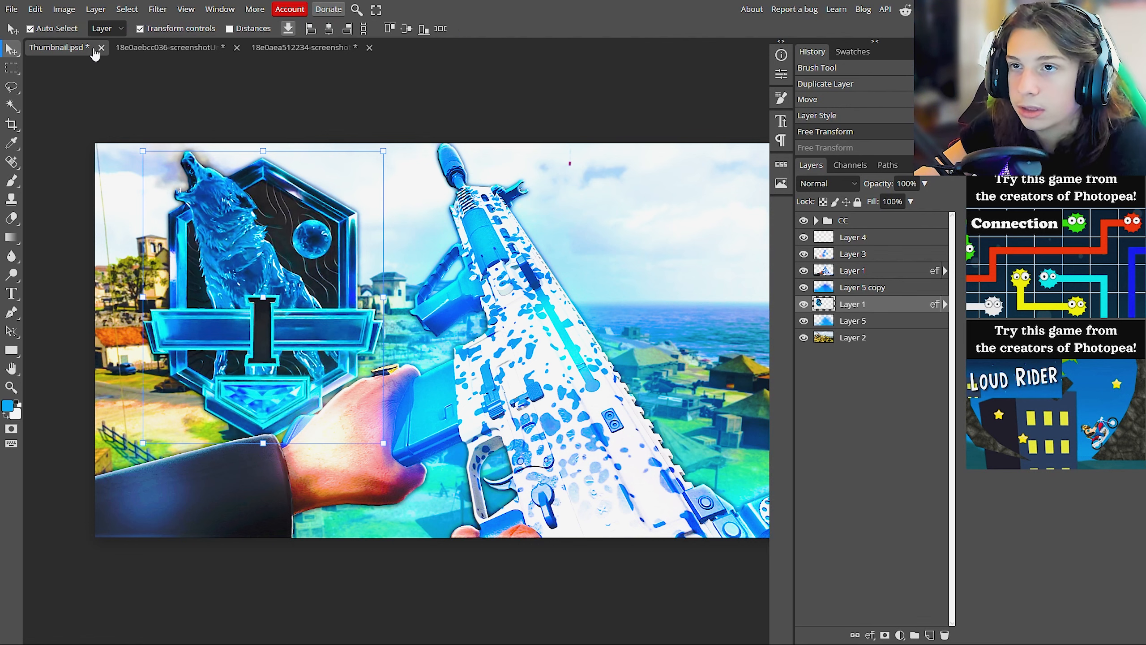
Step: Apply a perspective transform to the badge so its side facing the rifle becomes shorter than its outer side
click(43, 9)
mouse_move(85, 298)
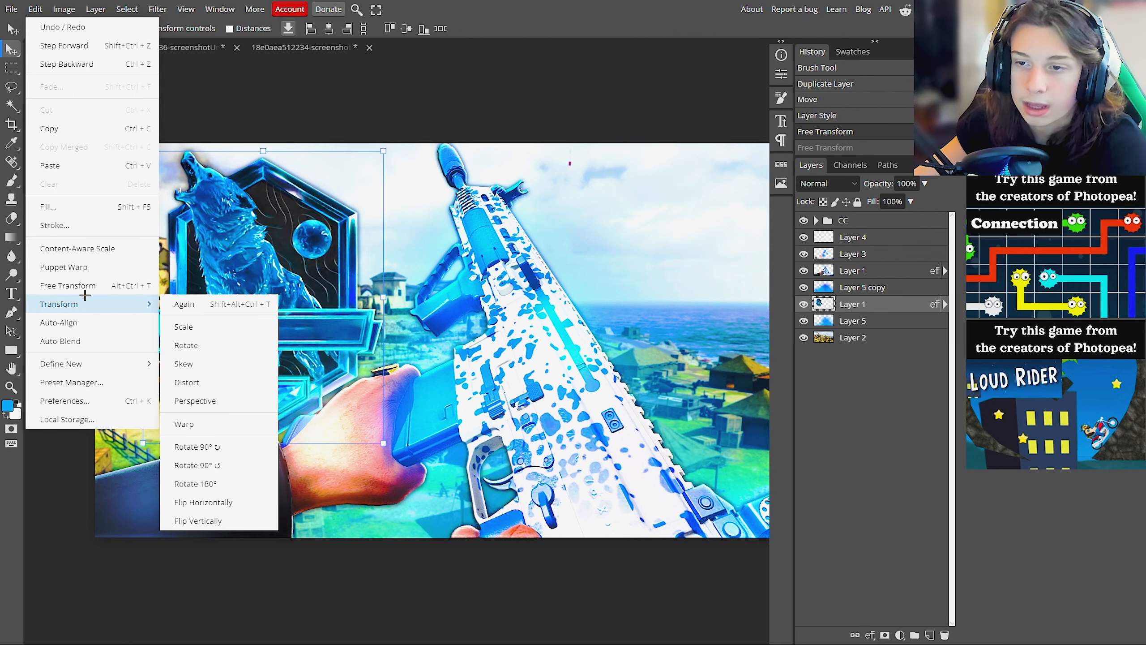
click(194, 397)
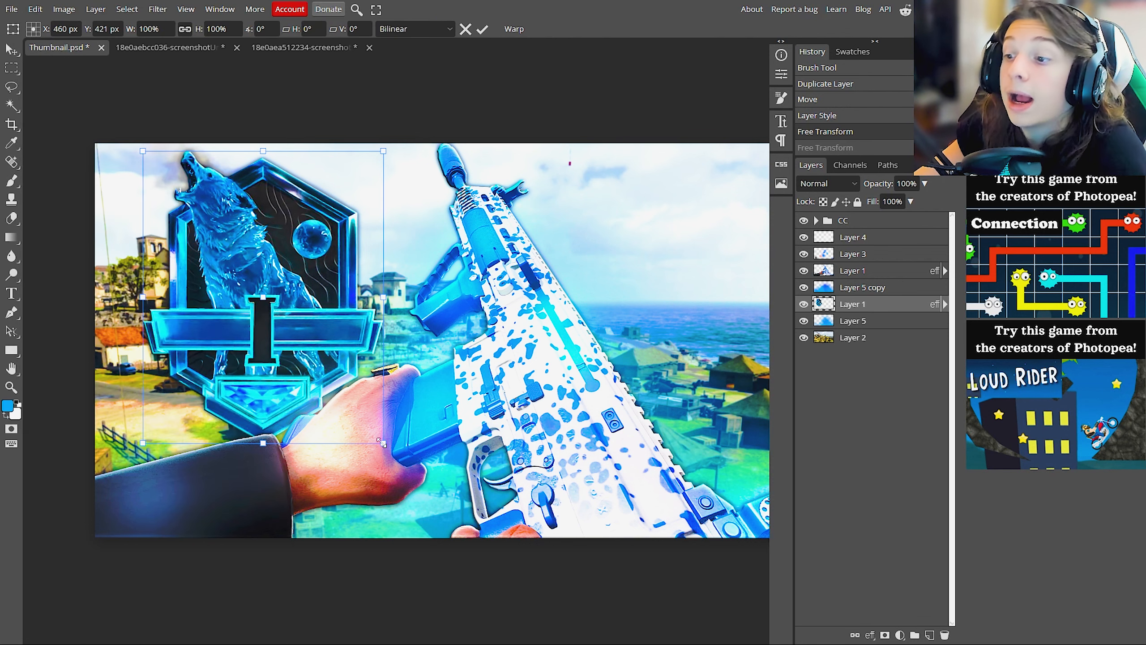
drag(383, 445, 391, 412)
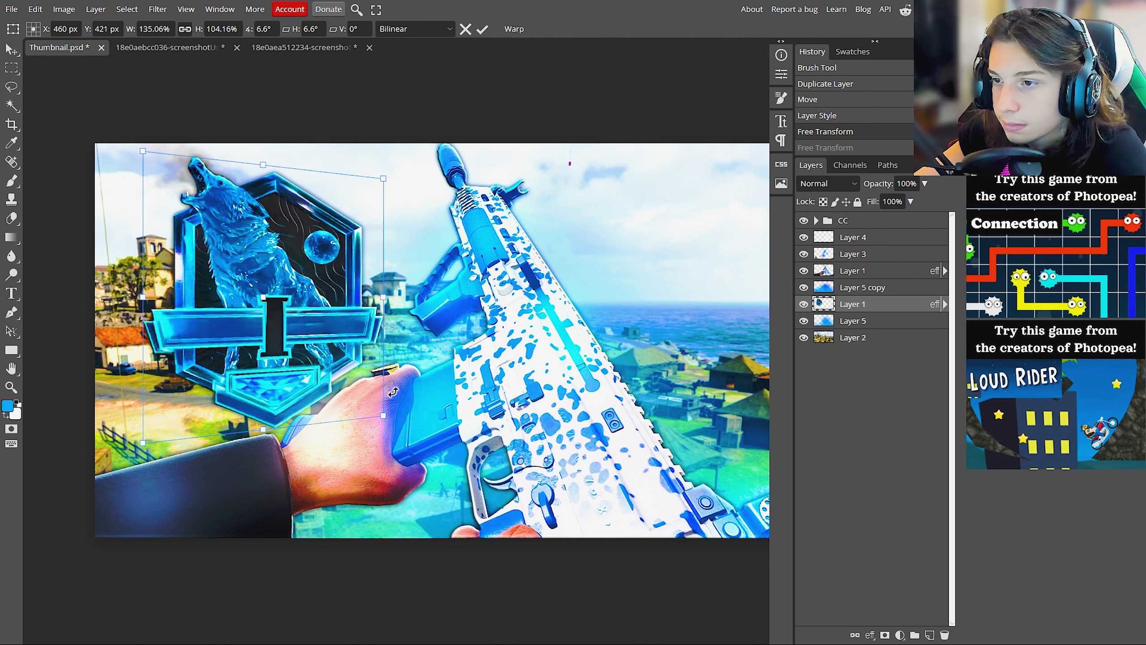
drag(383, 178, 374, 176)
key(Return)
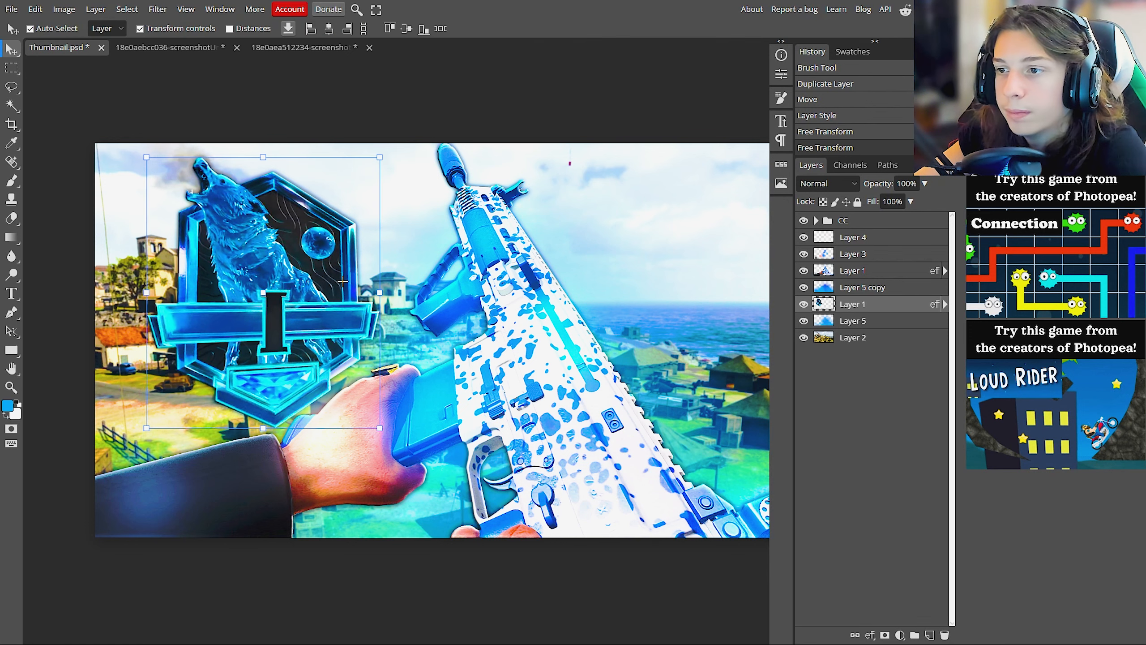
Step: Enlarge the badge to about 115% and apply the Sharpen filter to it
drag(378, 427, 397, 448)
drag(147, 303, 129, 291)
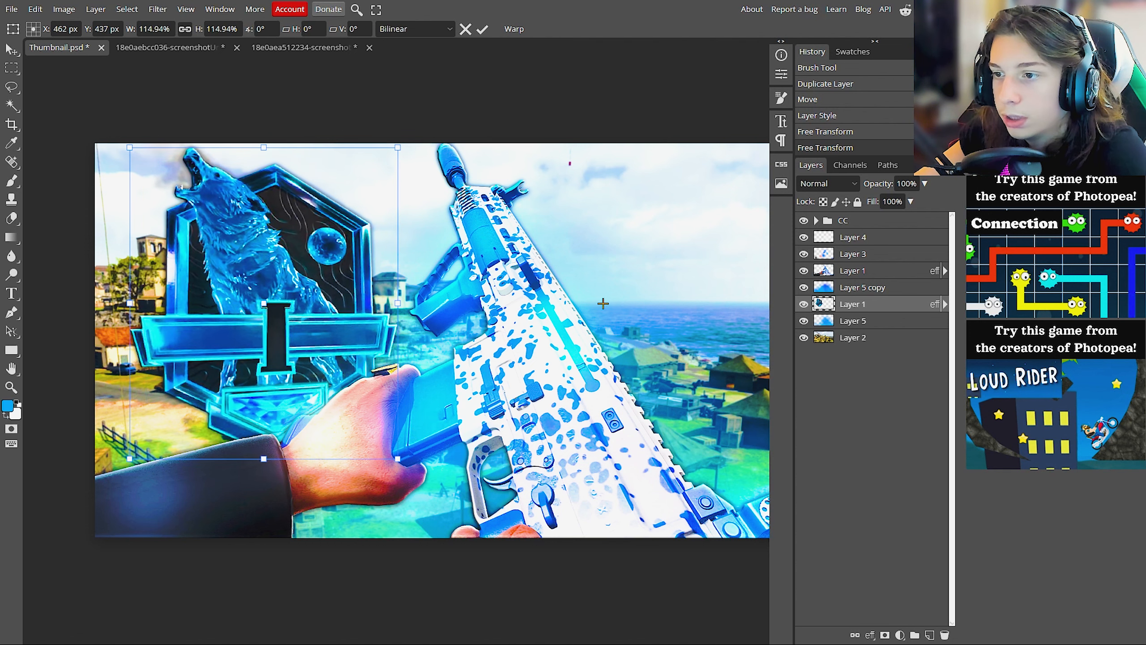
key(Return)
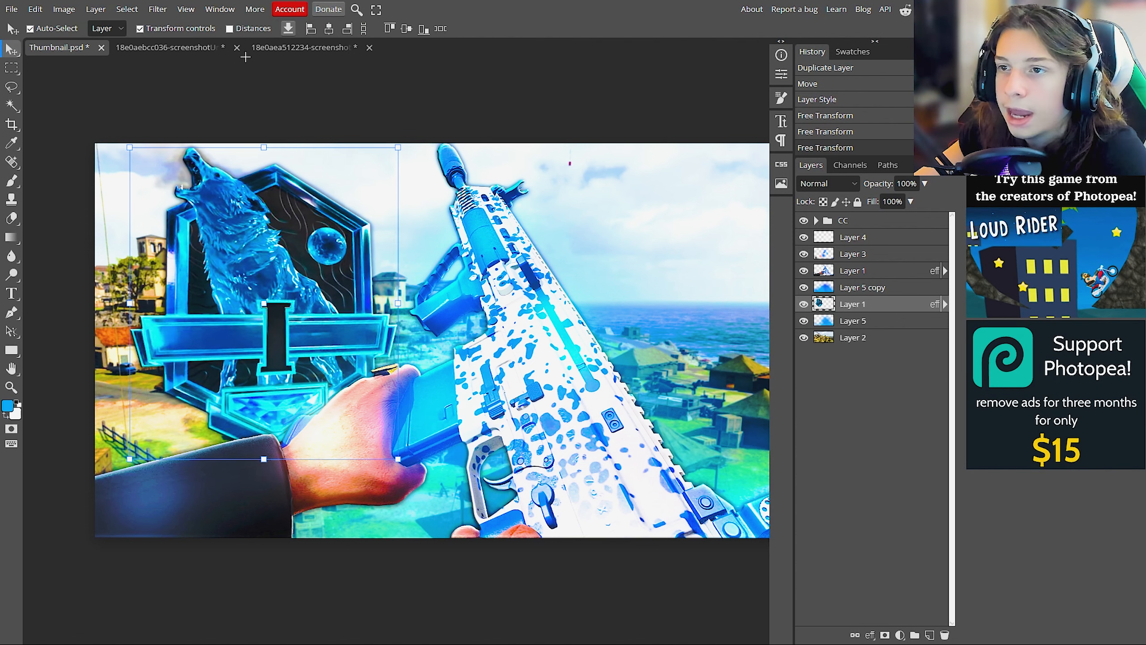
click(158, 9)
mouse_move(195, 277)
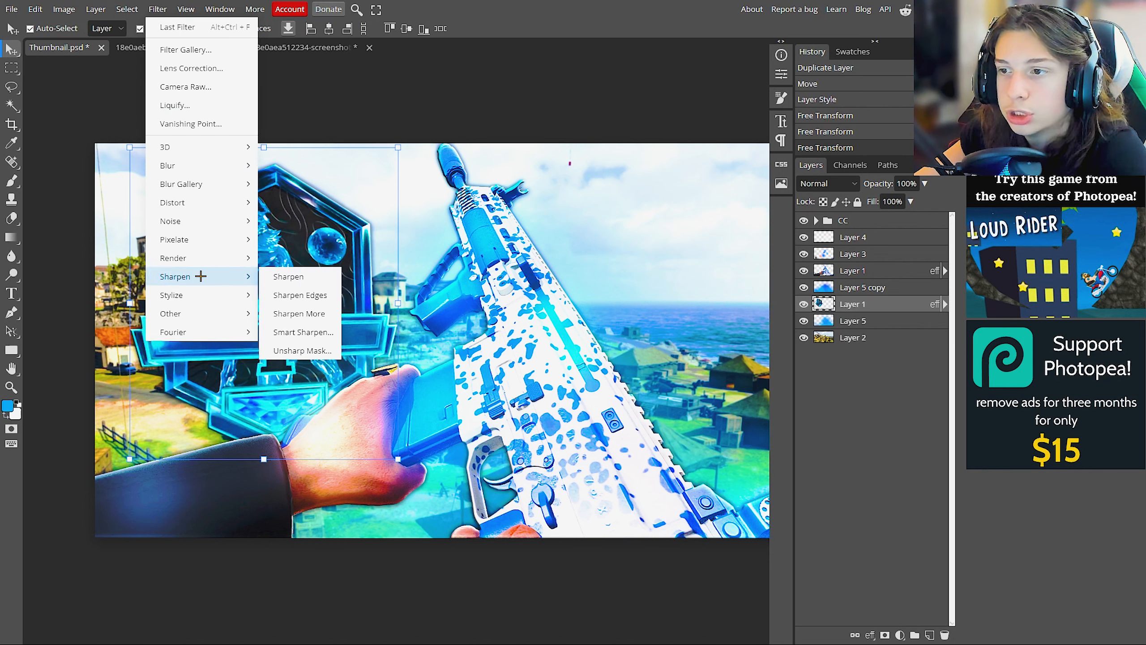
click(282, 276)
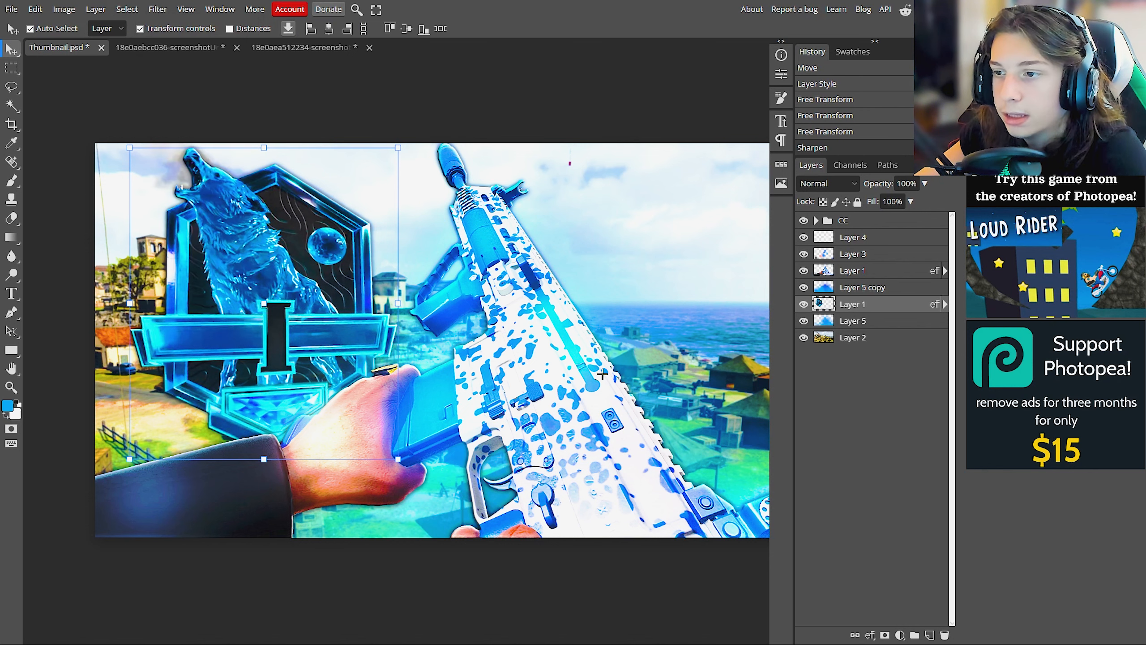
Step: Add a new layer directly above the badge layer and set its blend mode to Linear Dodge
click(855, 289)
click(854, 306)
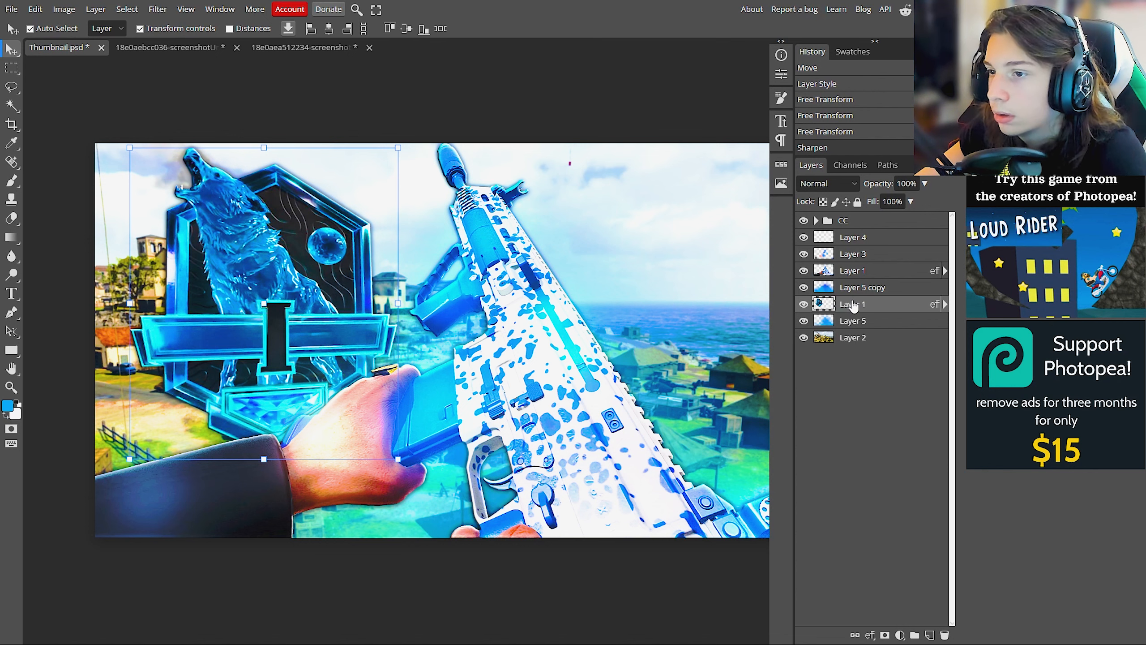
mouse_move(852, 305)
mouse_down()
mouse_move(848, 285)
mouse_move(850, 303)
mouse_up()
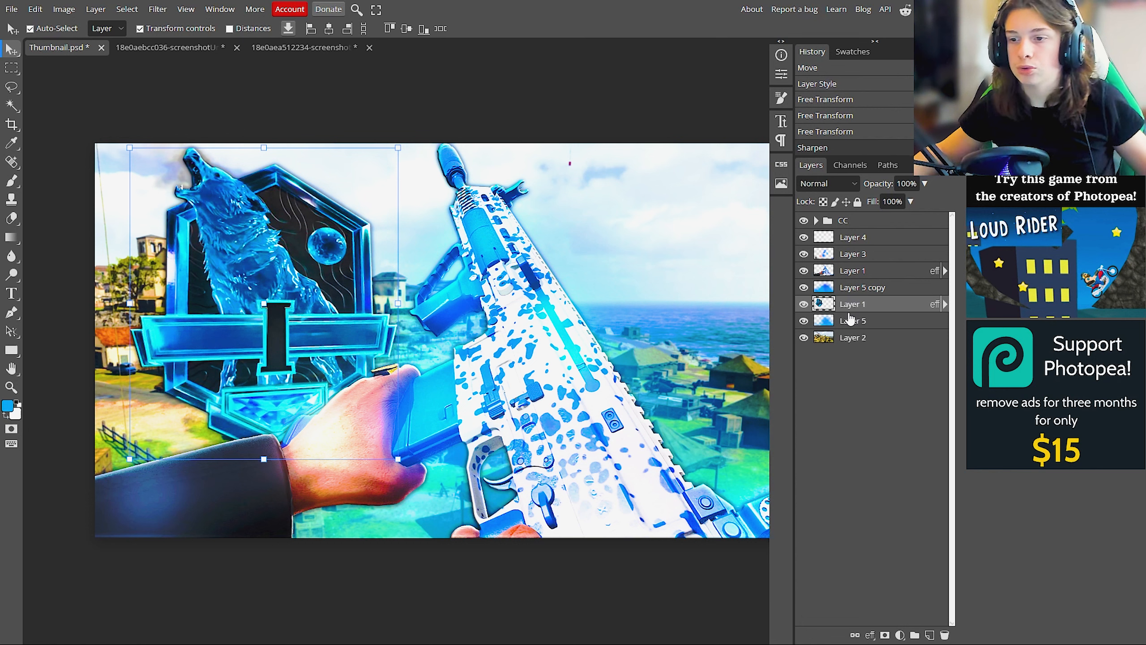
click(929, 634)
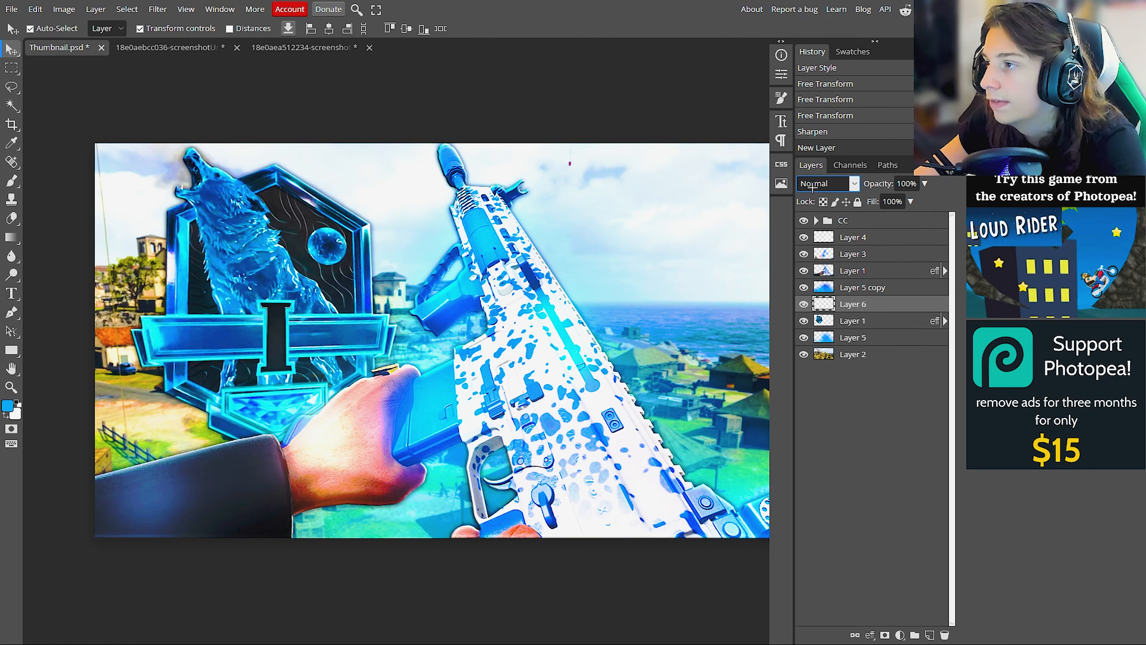
click(826, 183)
click(823, 331)
Step: Sample a dark blue from the badge and brush a large soft glow over the badge's center on Layer 6
key(b)
alt+click(262, 273)
mouse_move(273, 290)
mouse_down()
mouse_move(297, 289)
mouse_move(259, 290)
mouse_up()
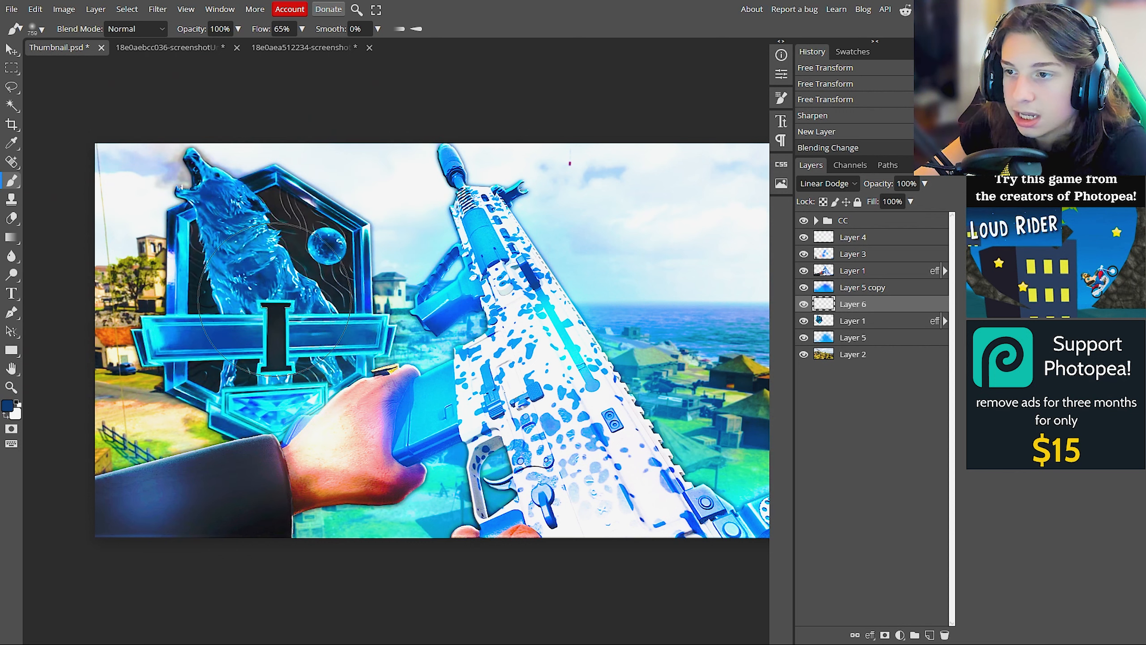
click(274, 291)
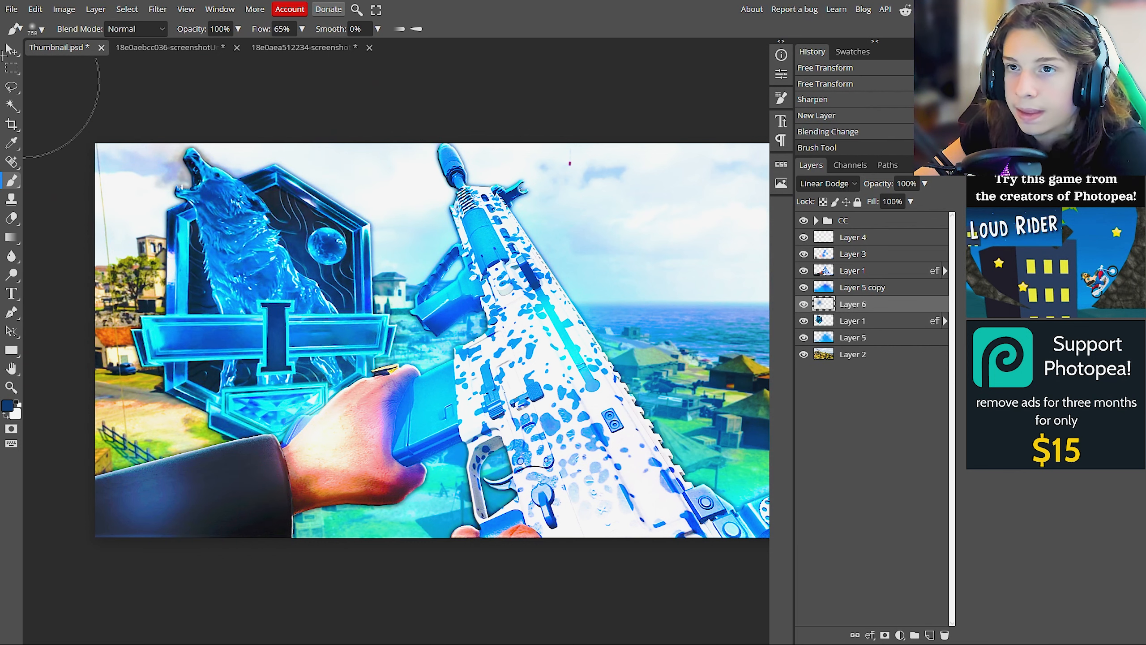
Step: Adjust Layer 6's glow with Hue/Saturation, setting hue to 5 and saturation to about 7
key(v)
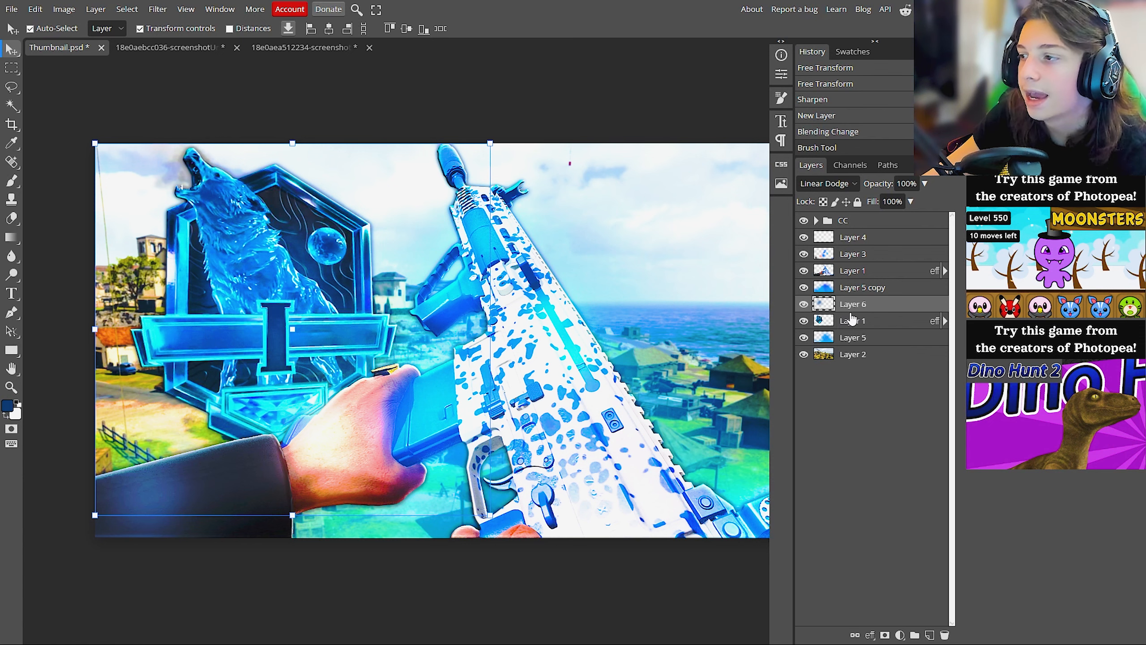
key(ctrl+u)
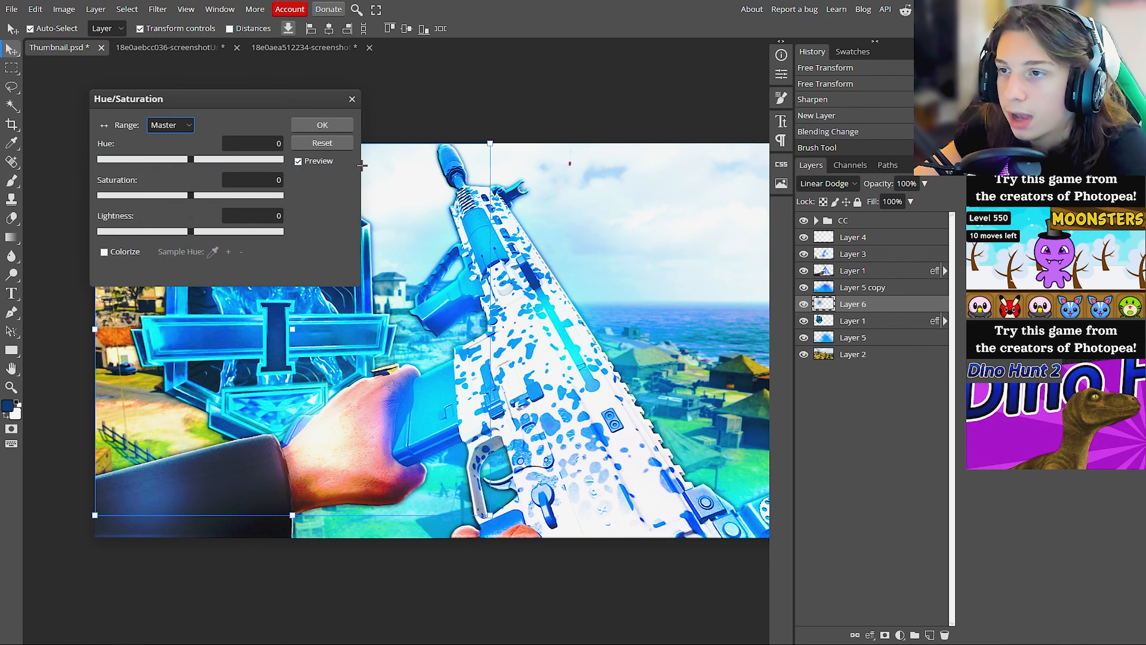
drag(283, 97, 666, 163)
mouse_move(572, 221)
mouse_down()
mouse_move(597, 224)
mouse_move(575, 227)
mouse_up()
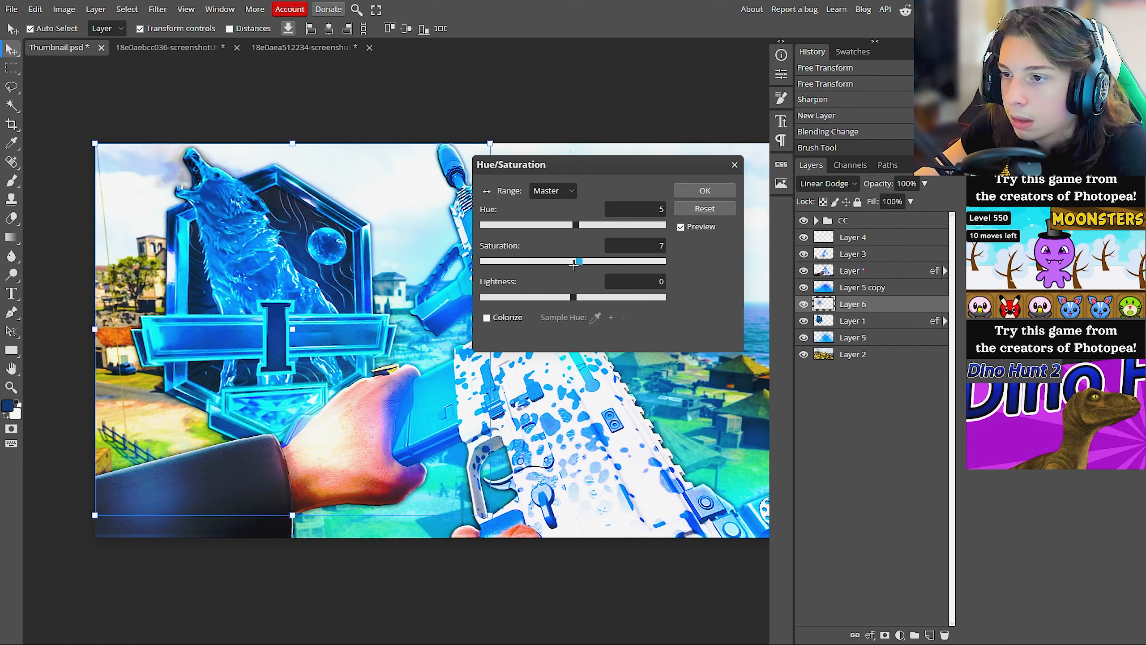
click(704, 191)
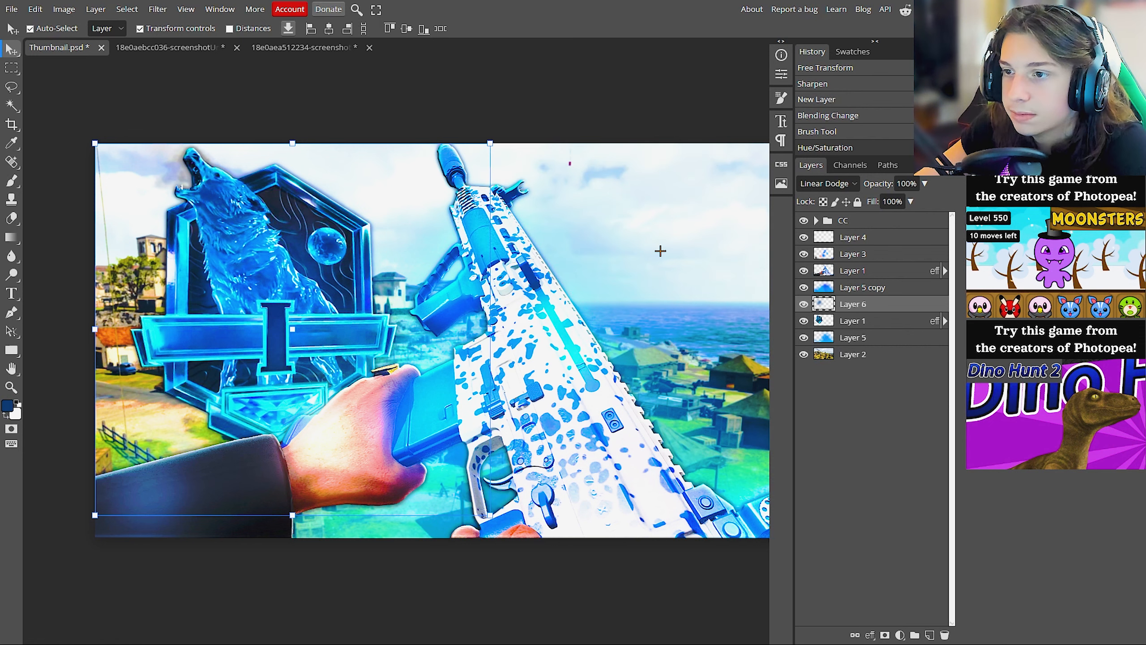
Step: Add a new layer between Layer 5 and the badge layer, and set its blend mode to Overlay
click(851, 337)
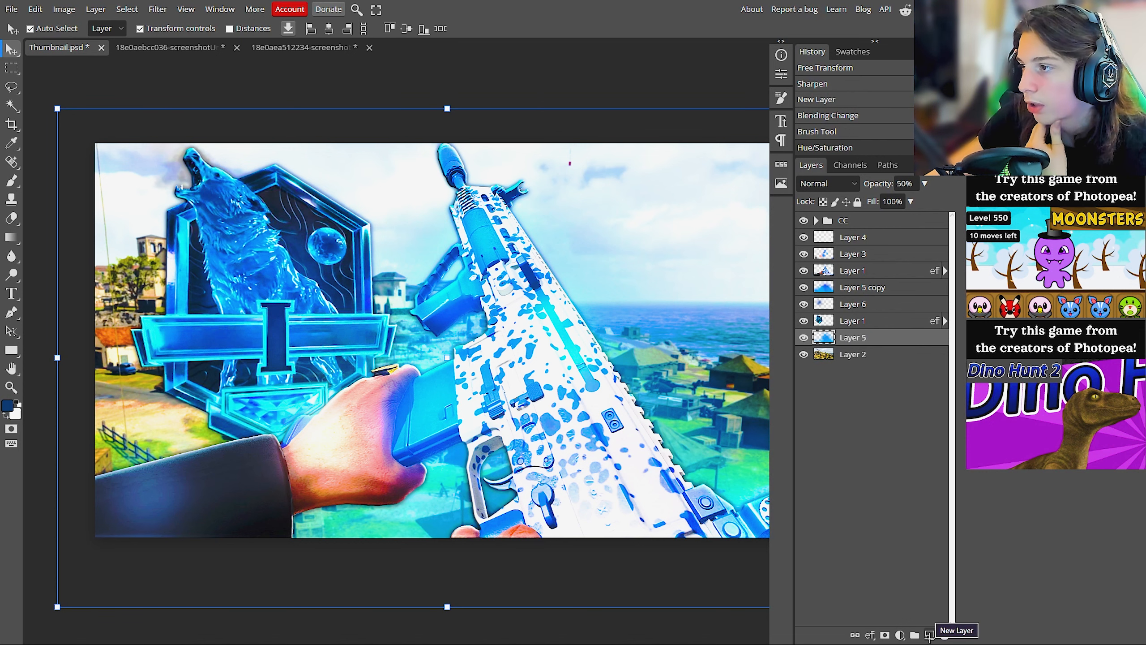
click(930, 635)
click(827, 183)
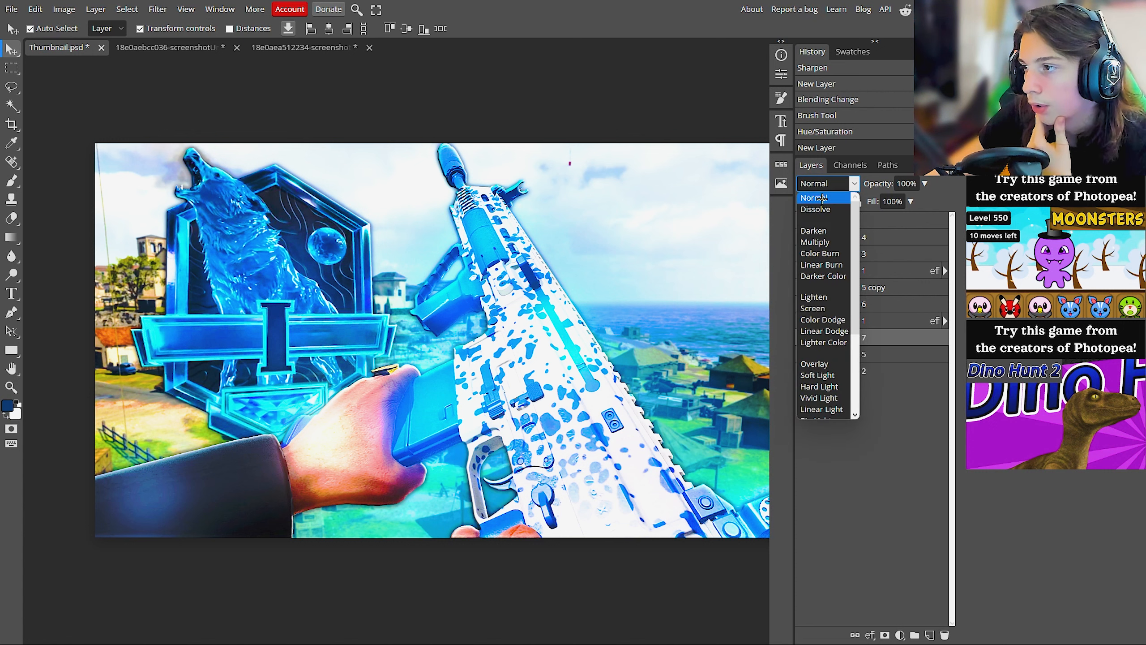
click(824, 363)
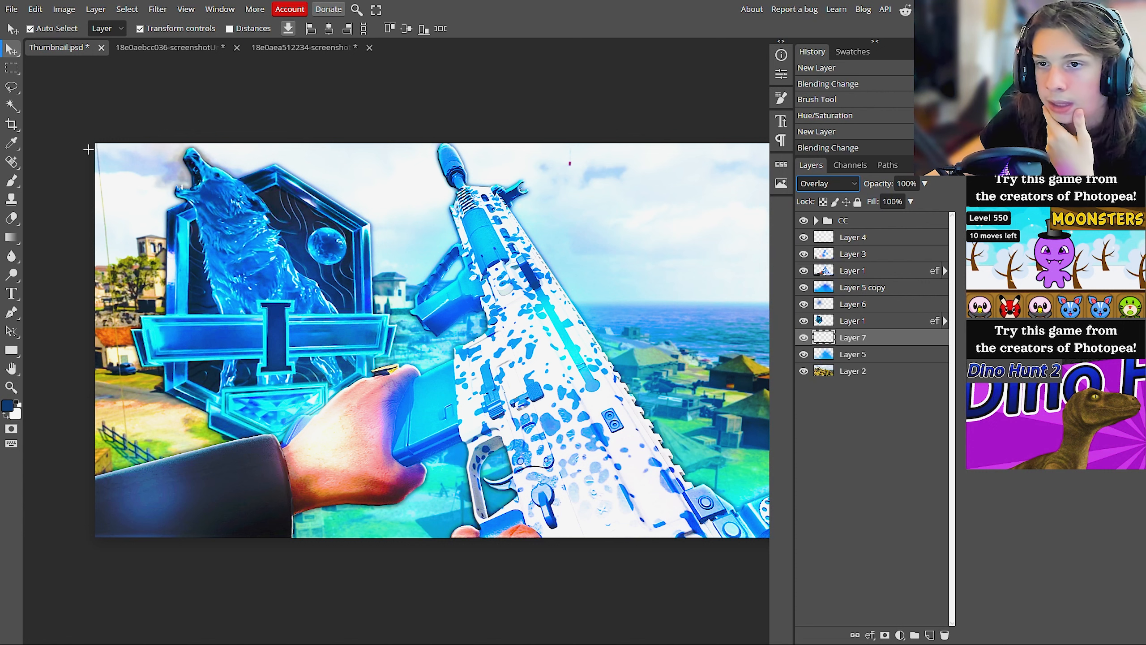
Step: Paint a large soft white glow behind the badge on Layer 7 with the enlarged brush
click(12, 181)
click(6, 415)
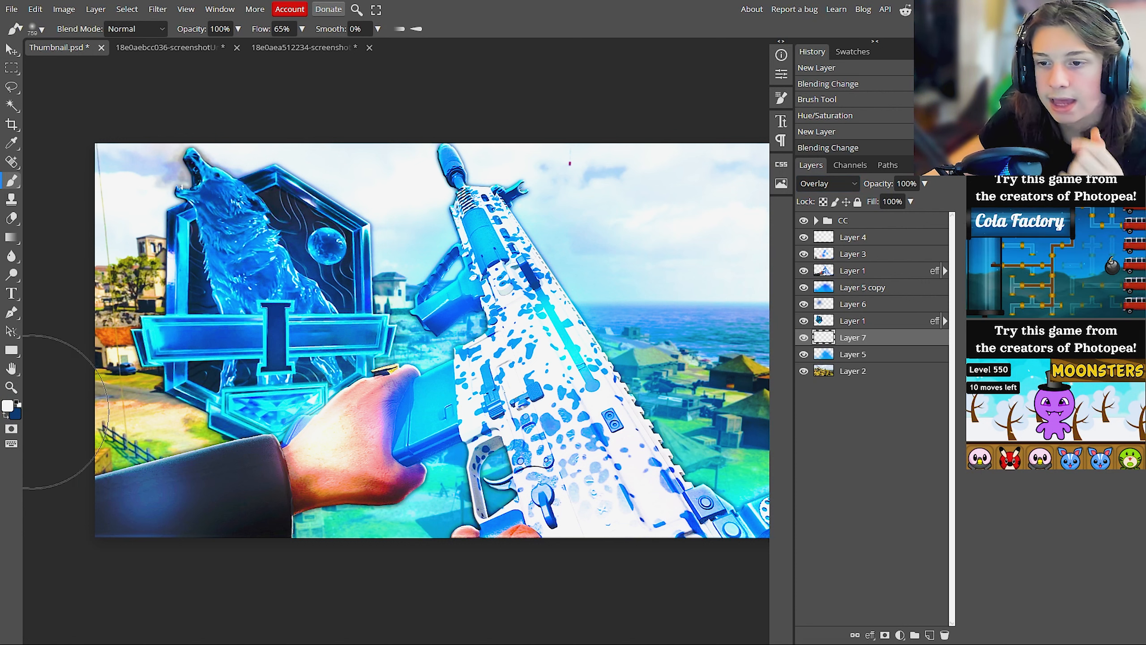
alt+right_click(248, 323)
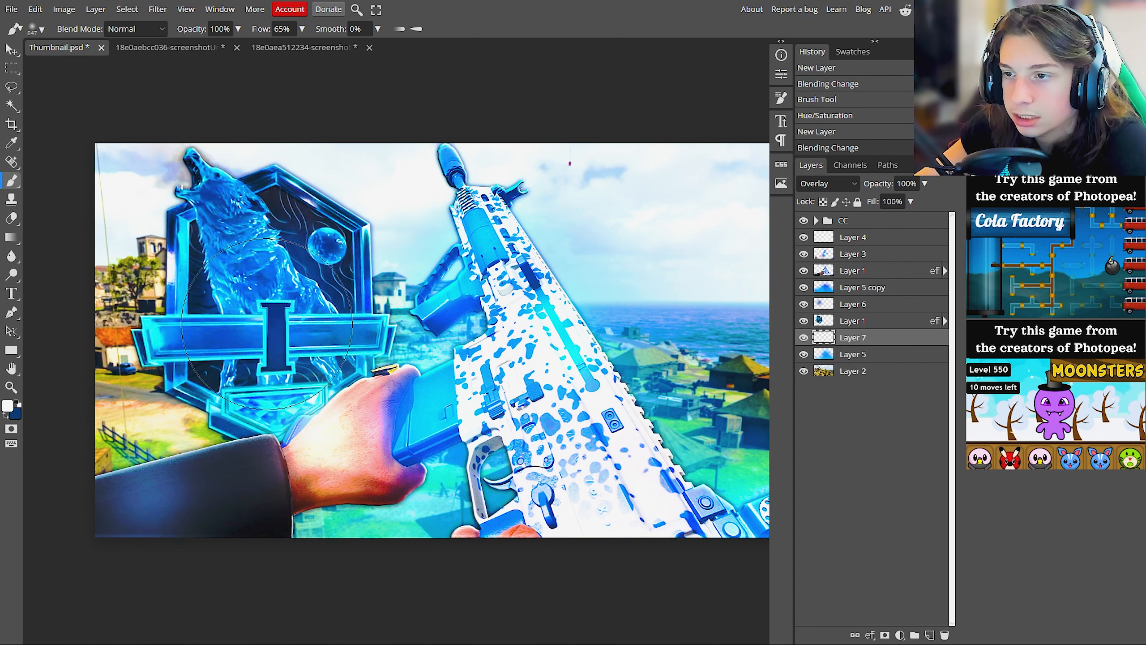
click(275, 307)
click(278, 307)
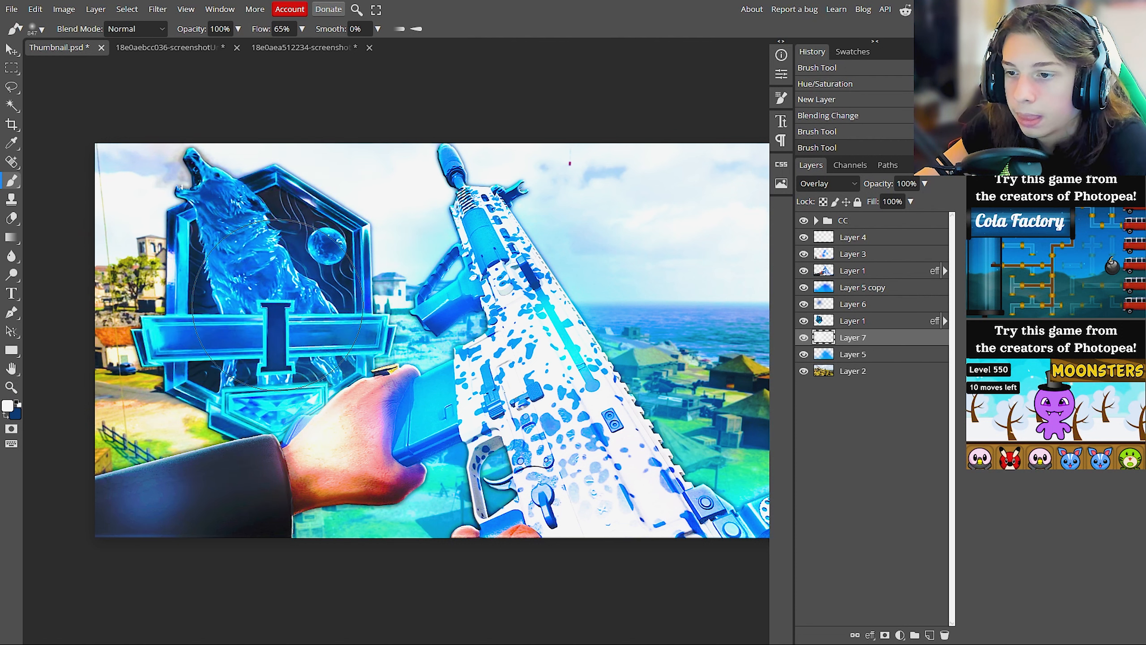
click(276, 301)
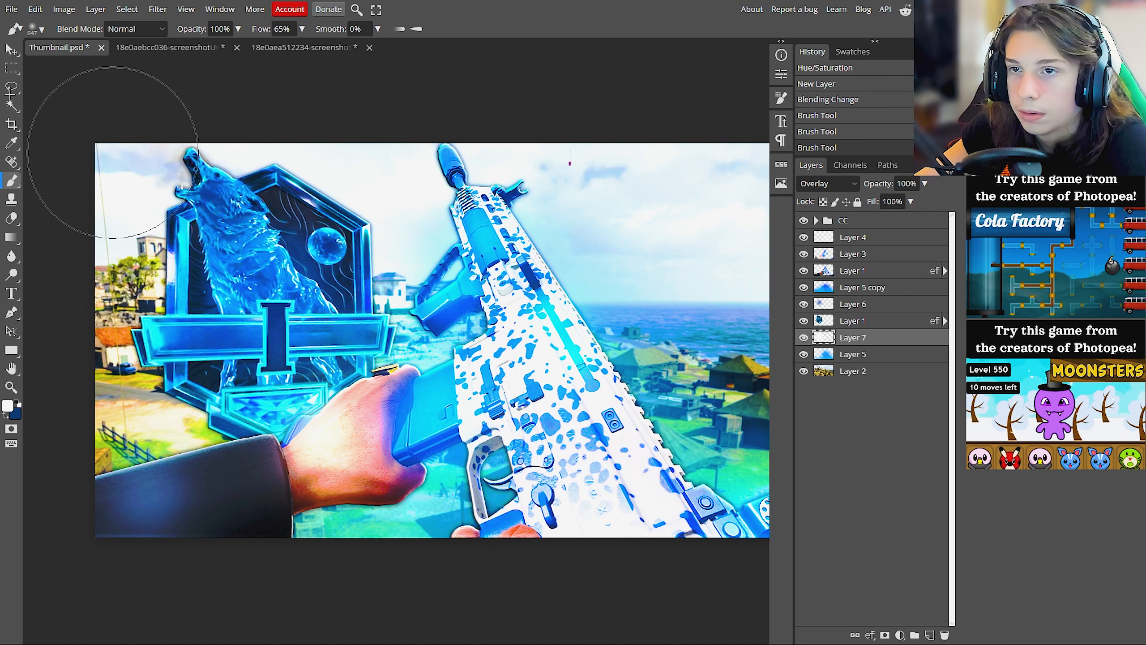
click(11, 49)
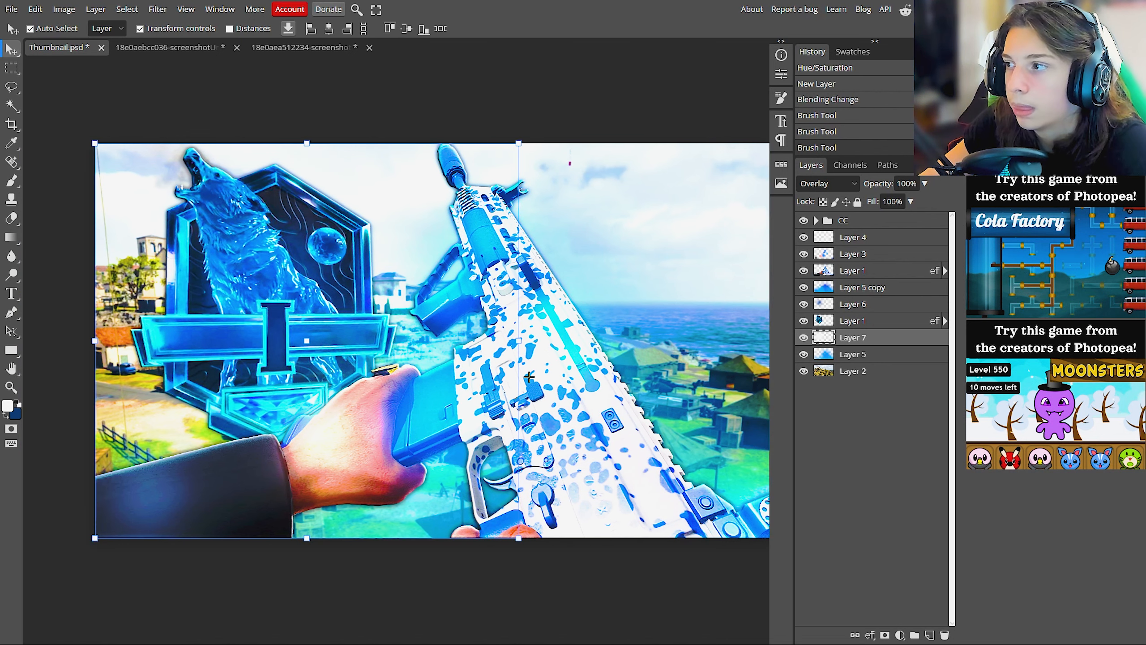
Step: Group everything from the CC folder down to Layer 2 into one folder
click(856, 221)
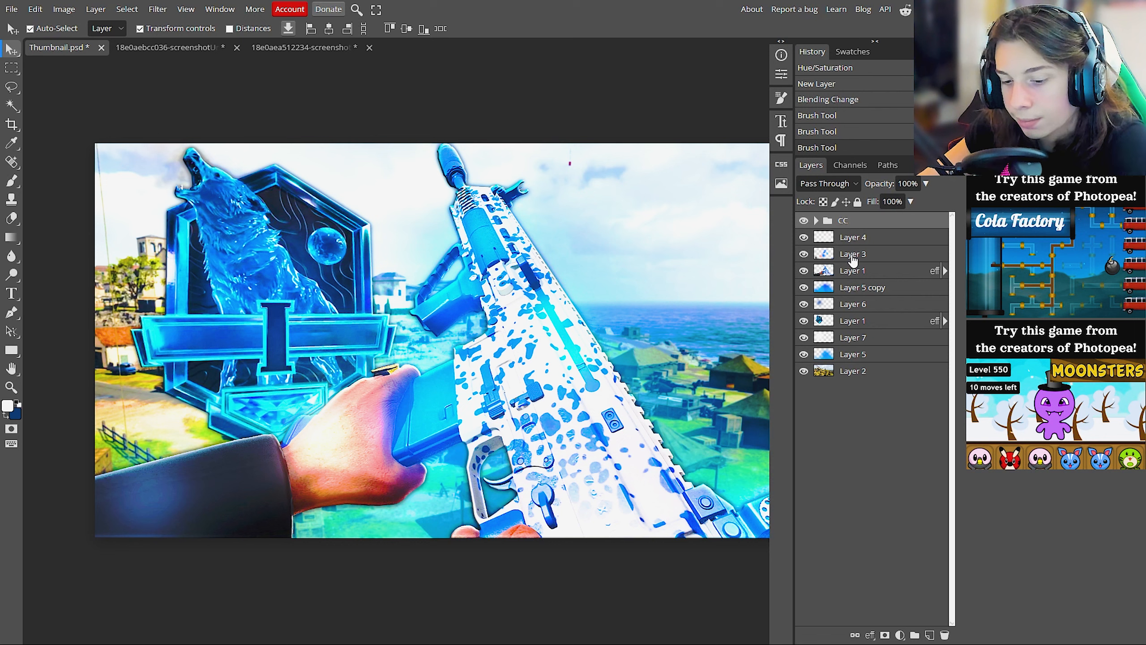
click(853, 372)
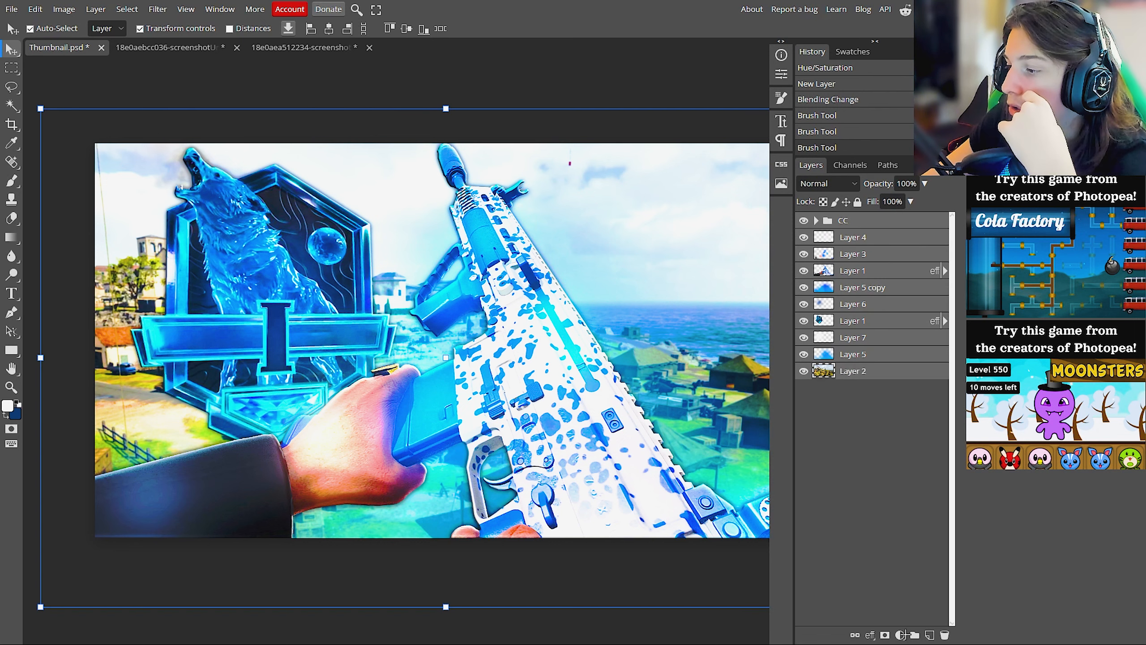
click(914, 634)
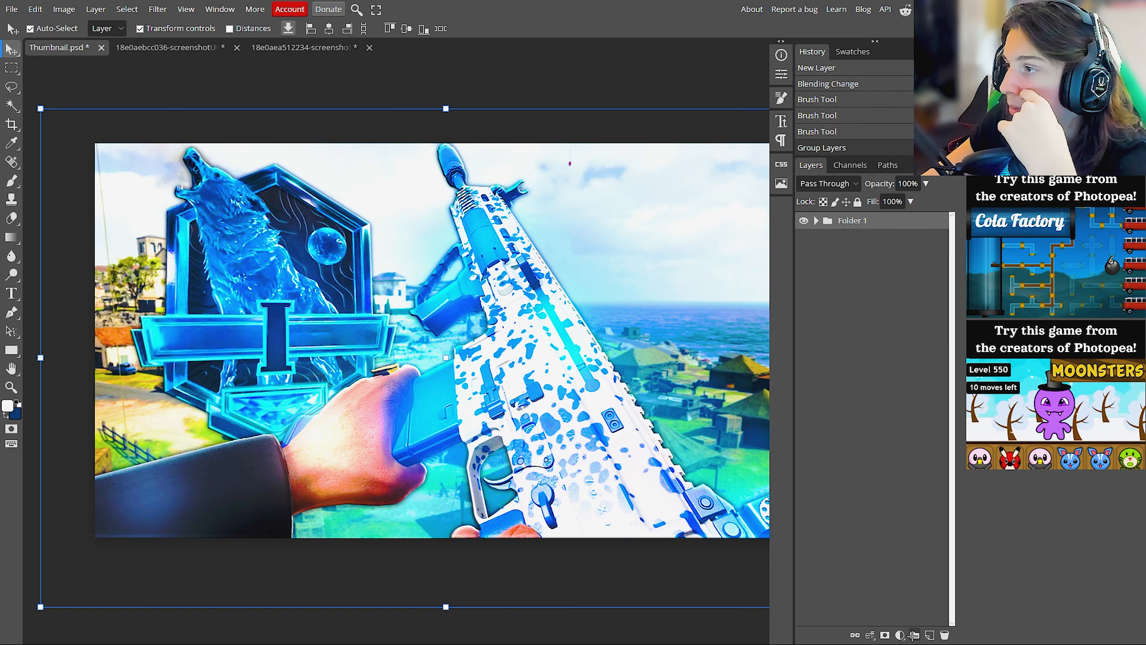
Step: Rename the folder holding all the layers as Thumbnail
double_click(847, 227)
text(Thumbna)
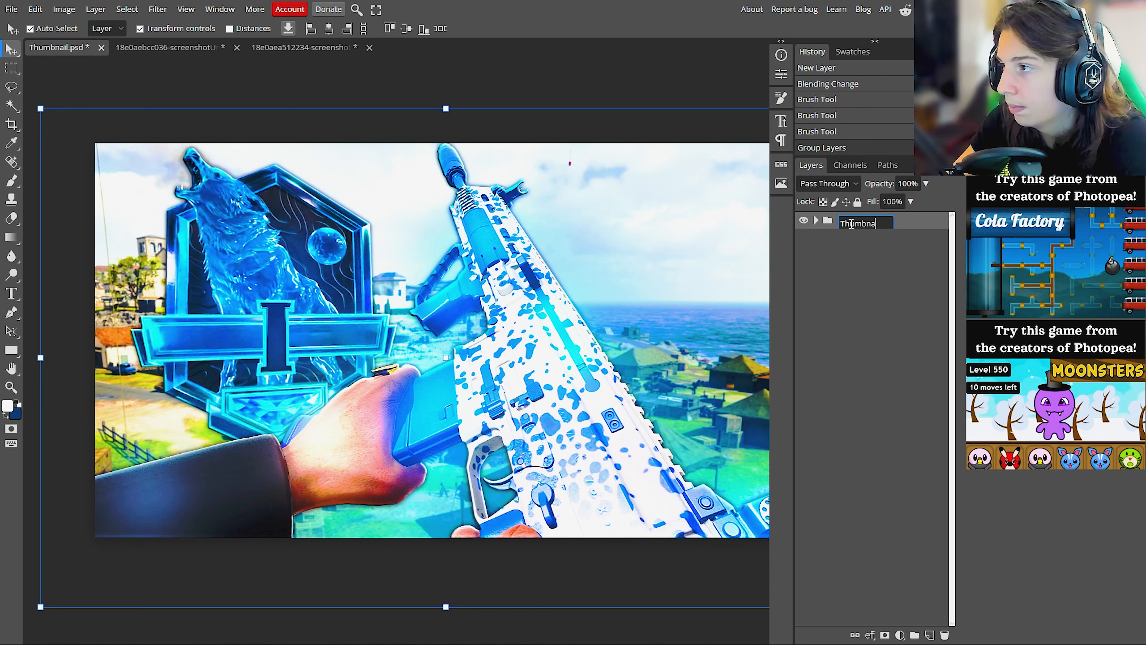
text(il)
key(Return)
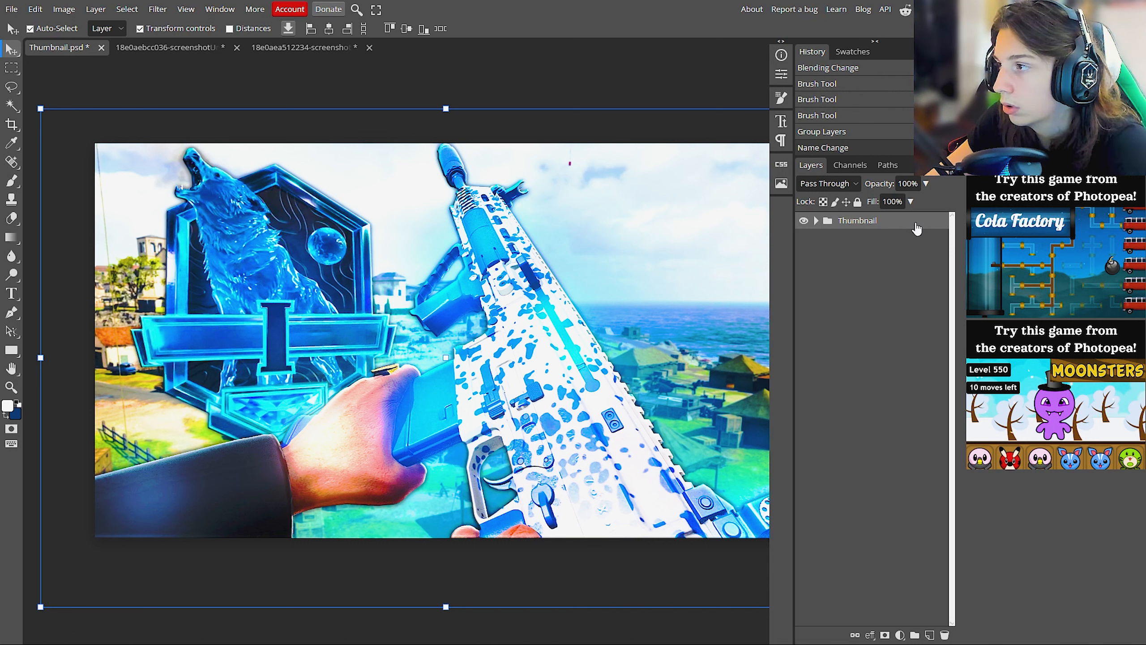
Step: Duplicate the Thumbnail folder and merge the copy into a single layer
key(ctrl+j)
right_click(843, 223)
click(828, 273)
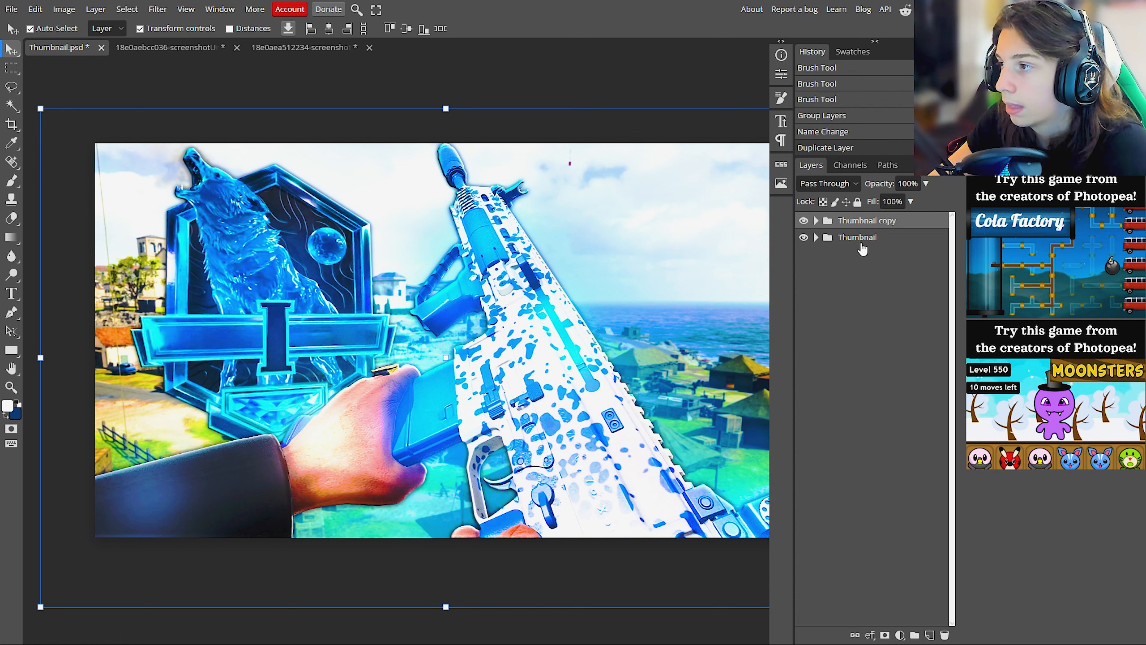
key(ctrl+e)
click(848, 239)
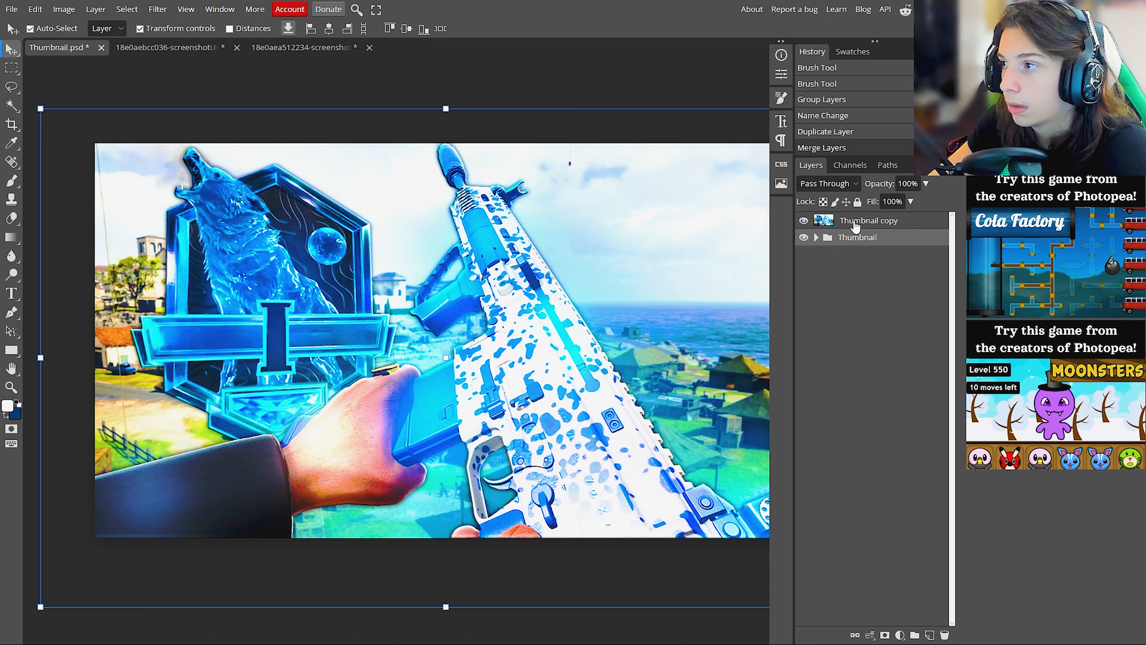
Step: Open the Camera Raw filter on the merged Thumbnail copy layer and raise the temperature and tint slightly
click(852, 221)
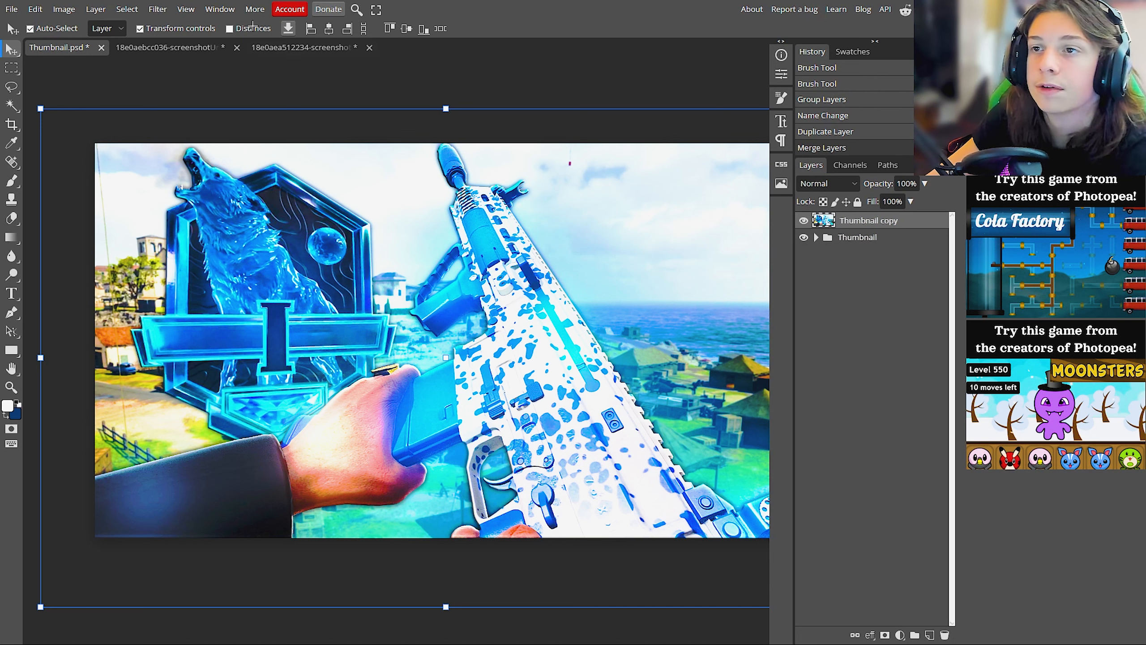
click(158, 9)
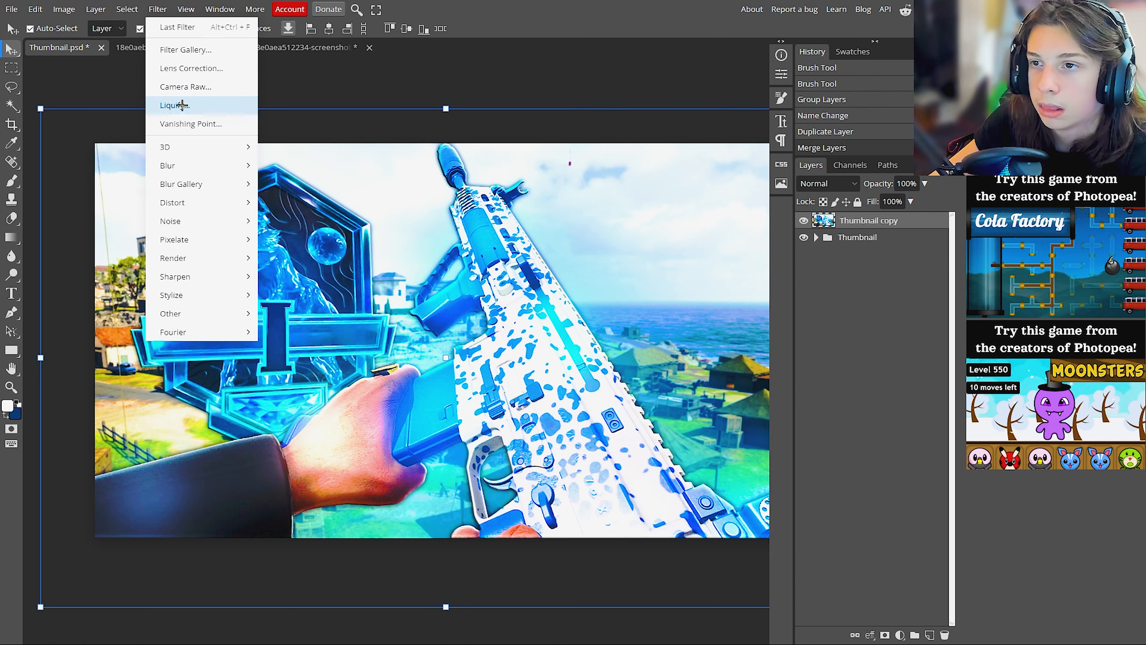
click(183, 90)
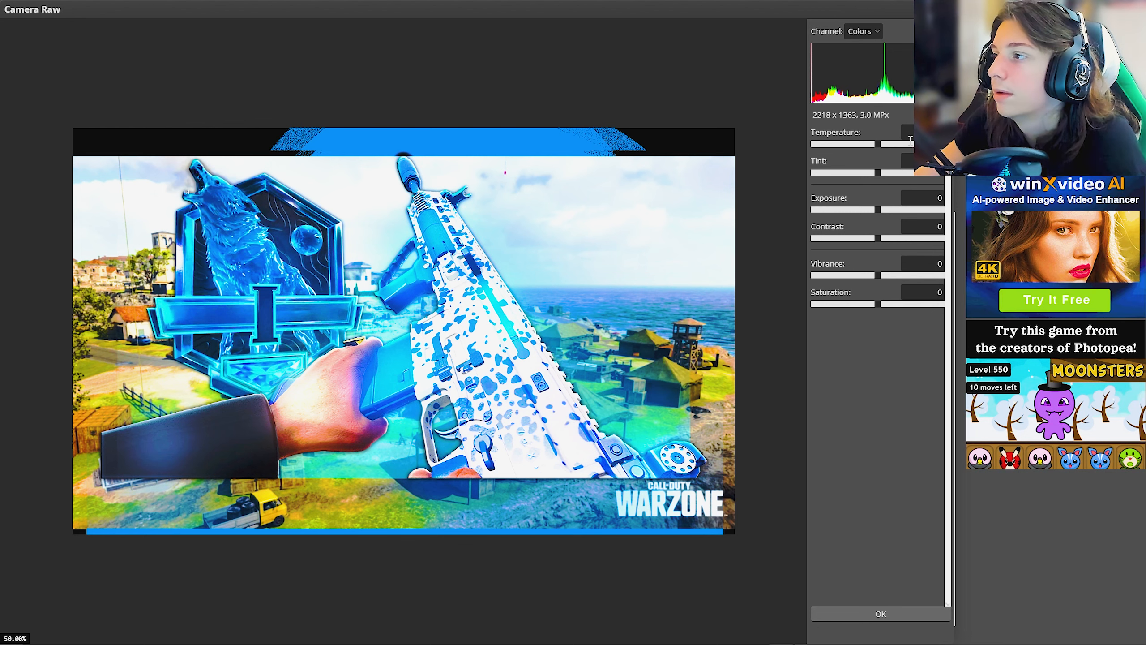
click(881, 174)
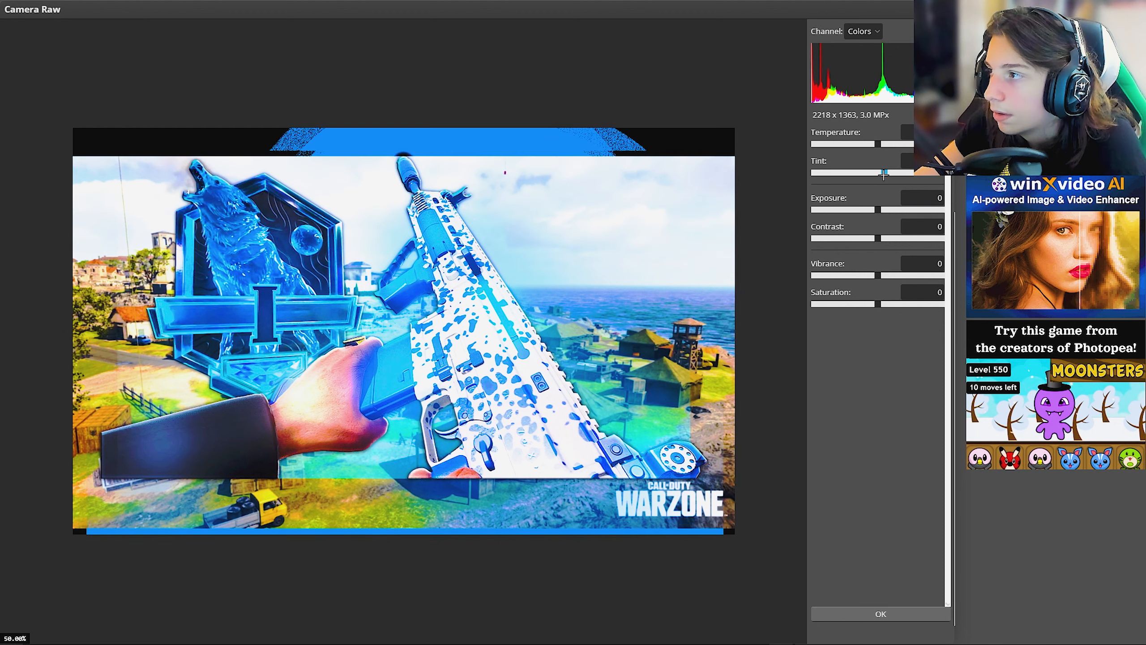
drag(881, 175, 878, 173)
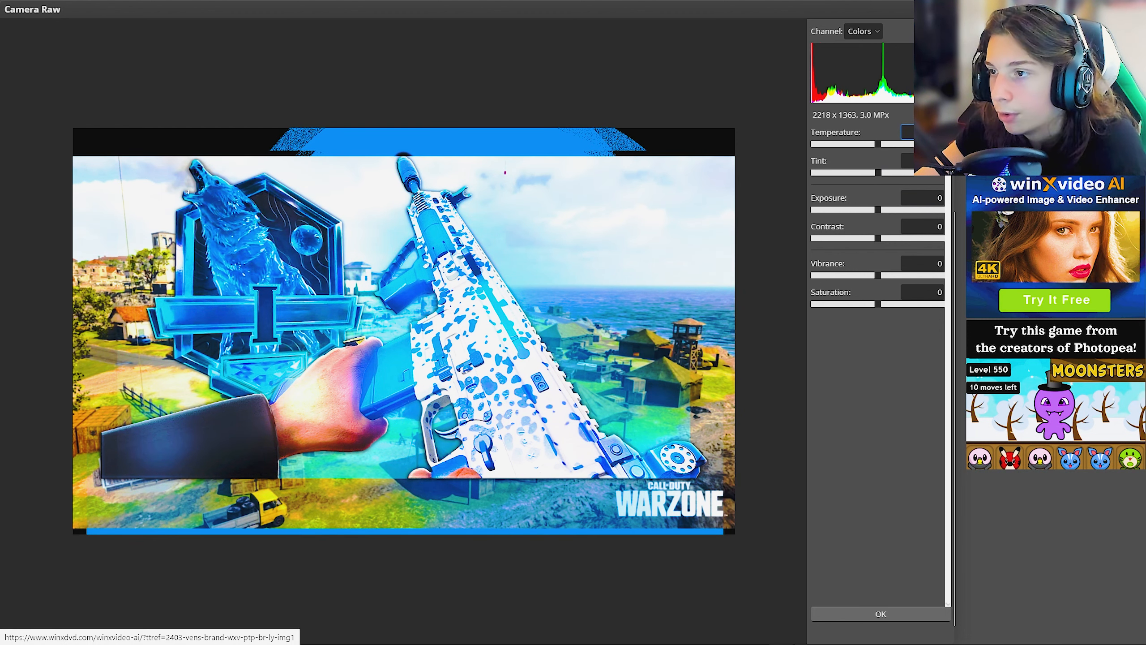
key(Tab)
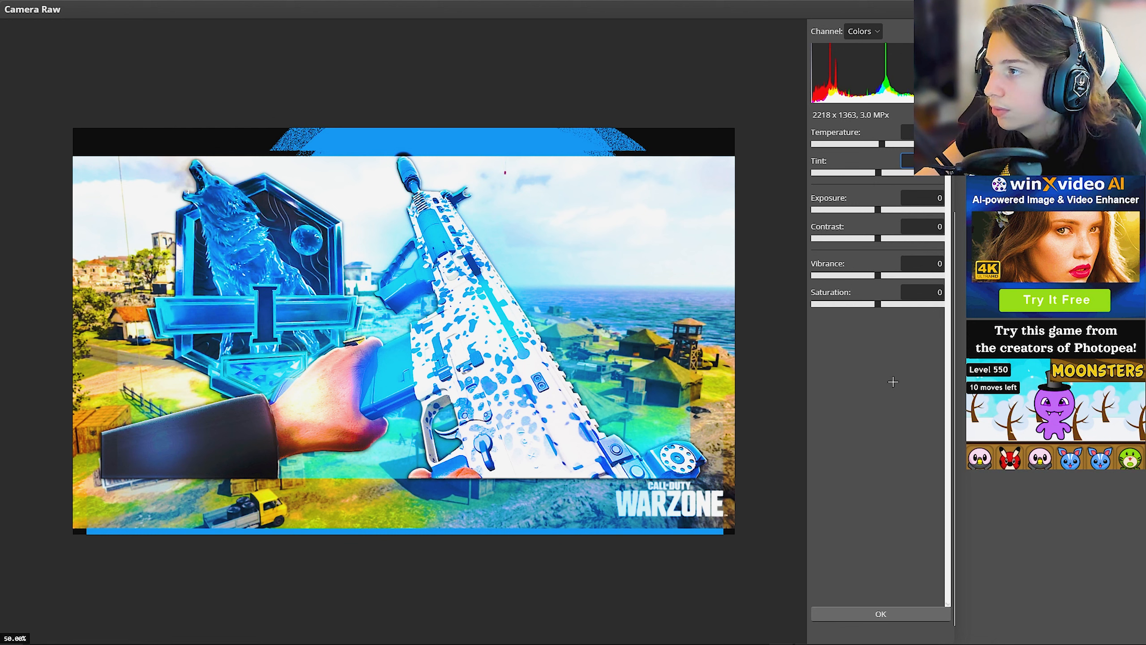
Step: Raise the Camera Raw contrast to 28
click(922, 263)
click(924, 227)
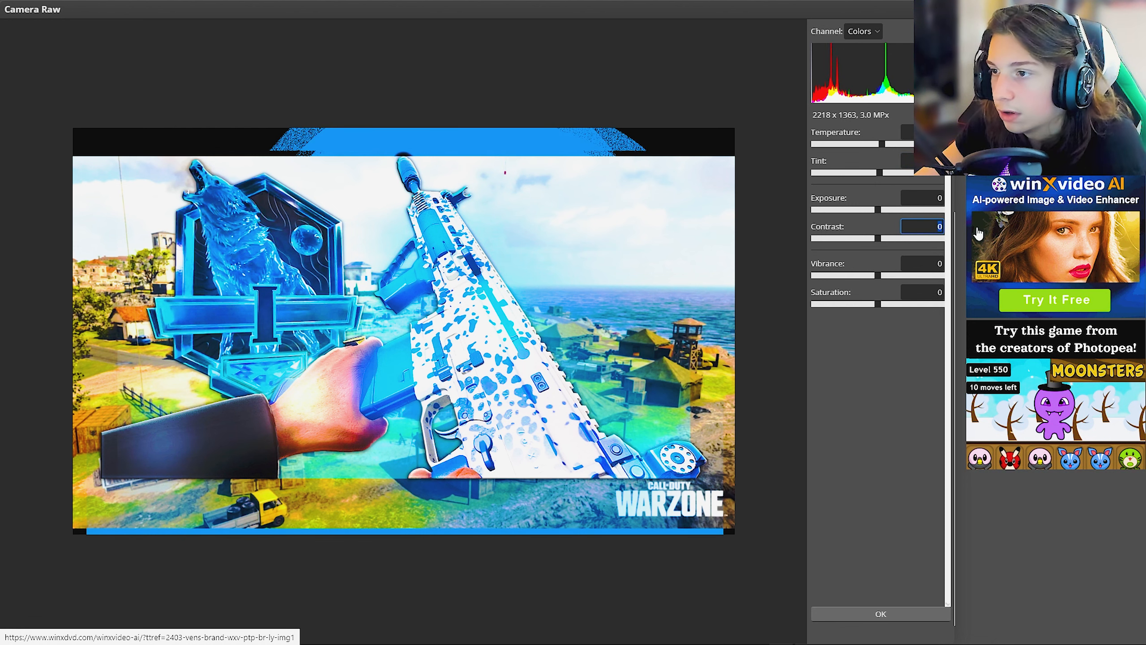
text(1)
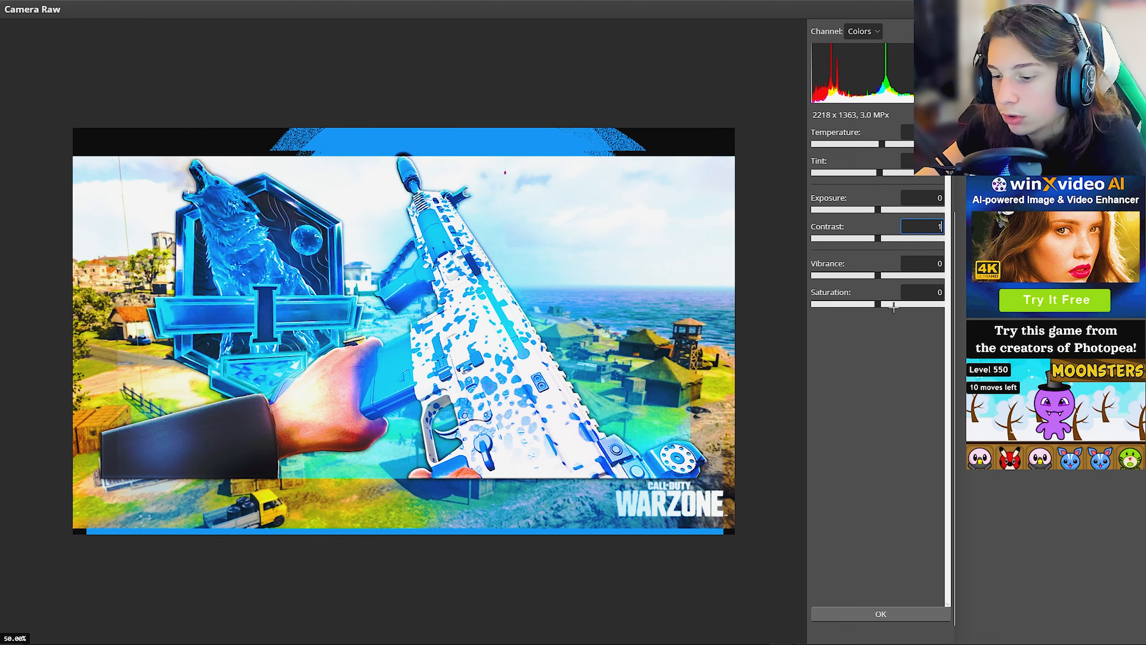
text(8)
key(Return)
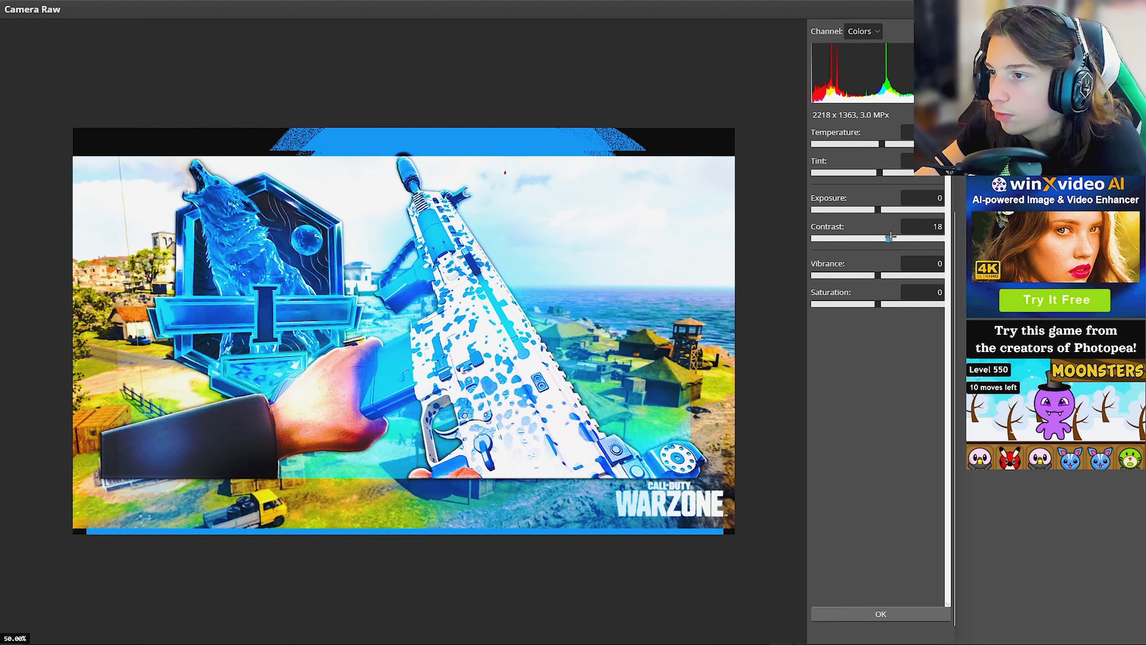
drag(894, 237, 896, 238)
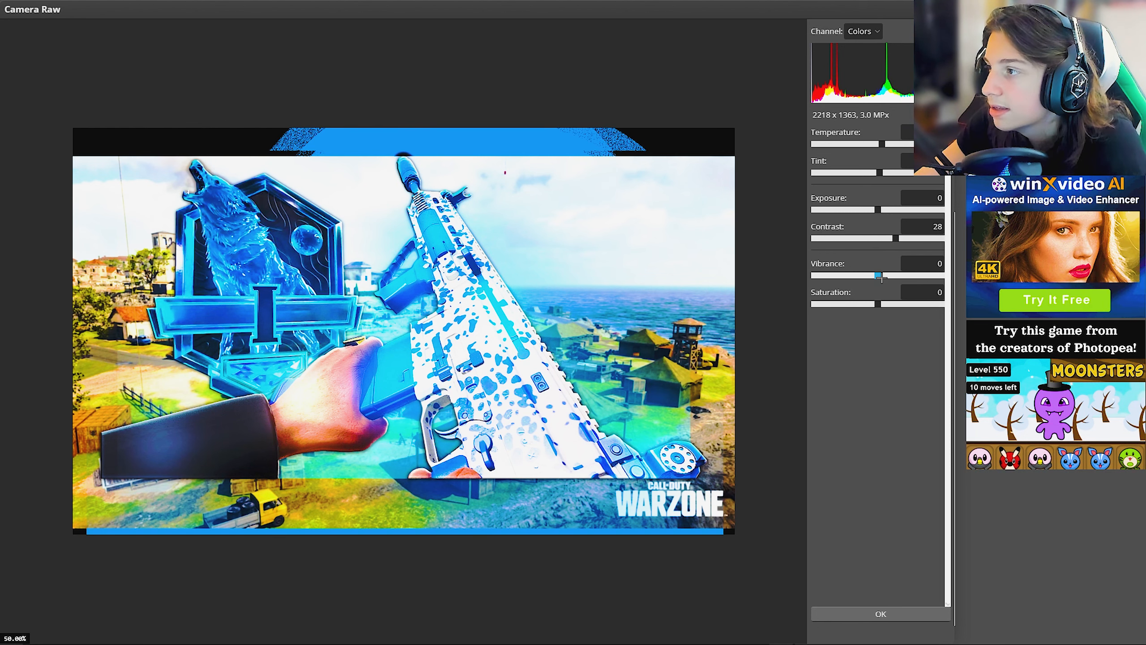
Step: Set vibrance to 7 and exposure to 0.1, keep the Colors channel, and apply the Camera Raw filter
drag(879, 276, 882, 276)
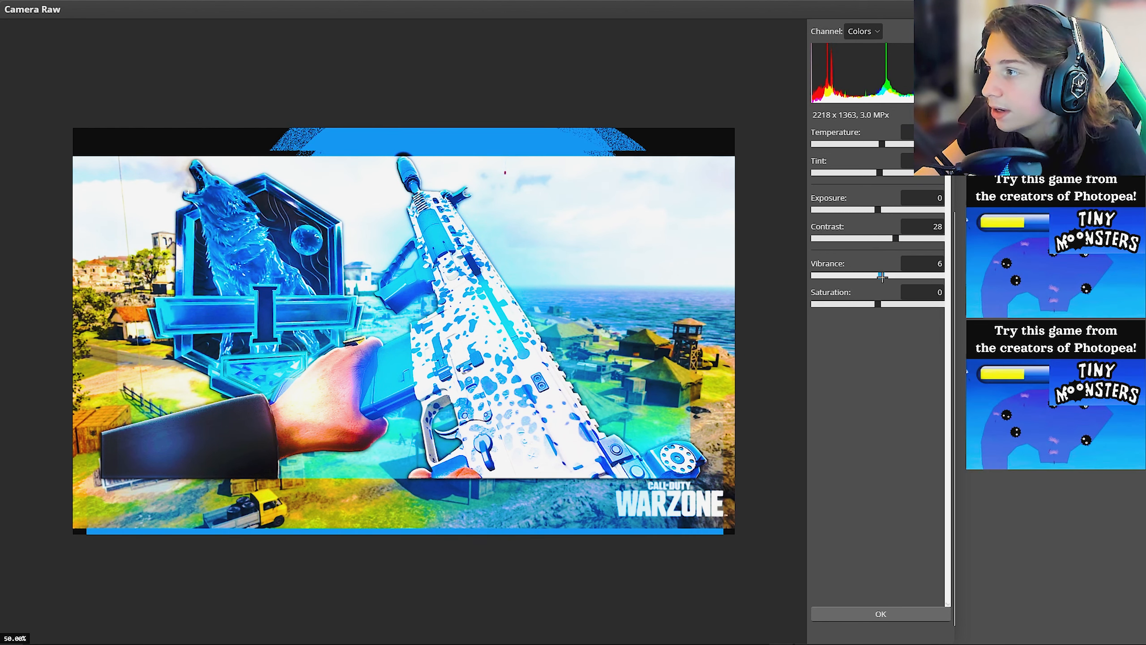
click(880, 210)
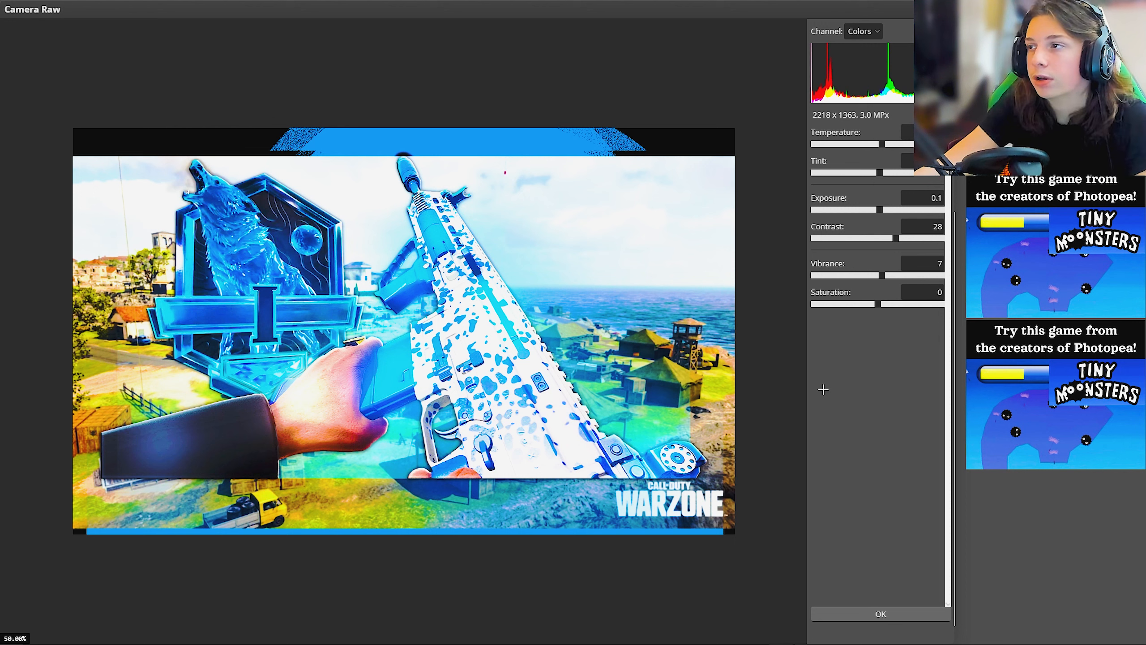
click(868, 31)
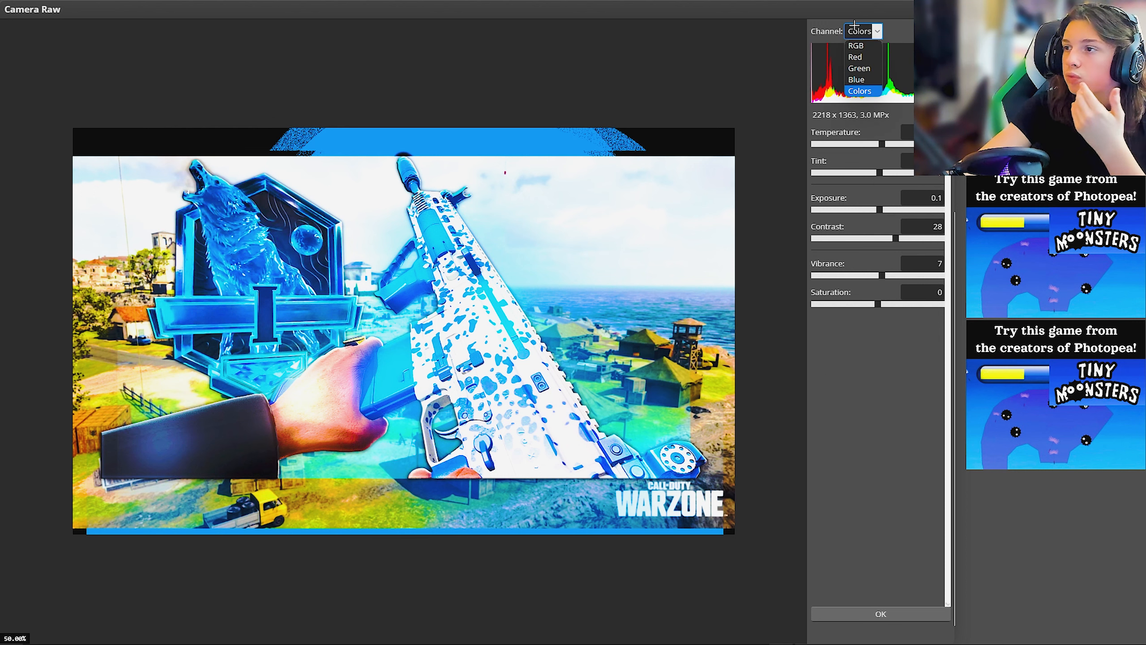
click(861, 90)
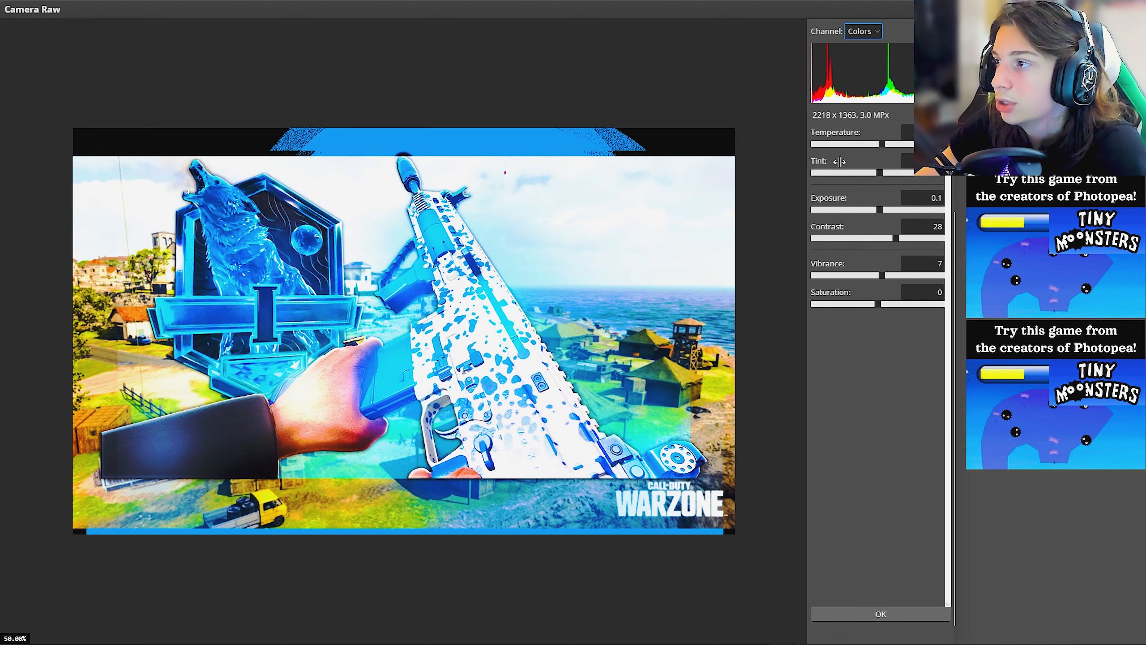
click(880, 613)
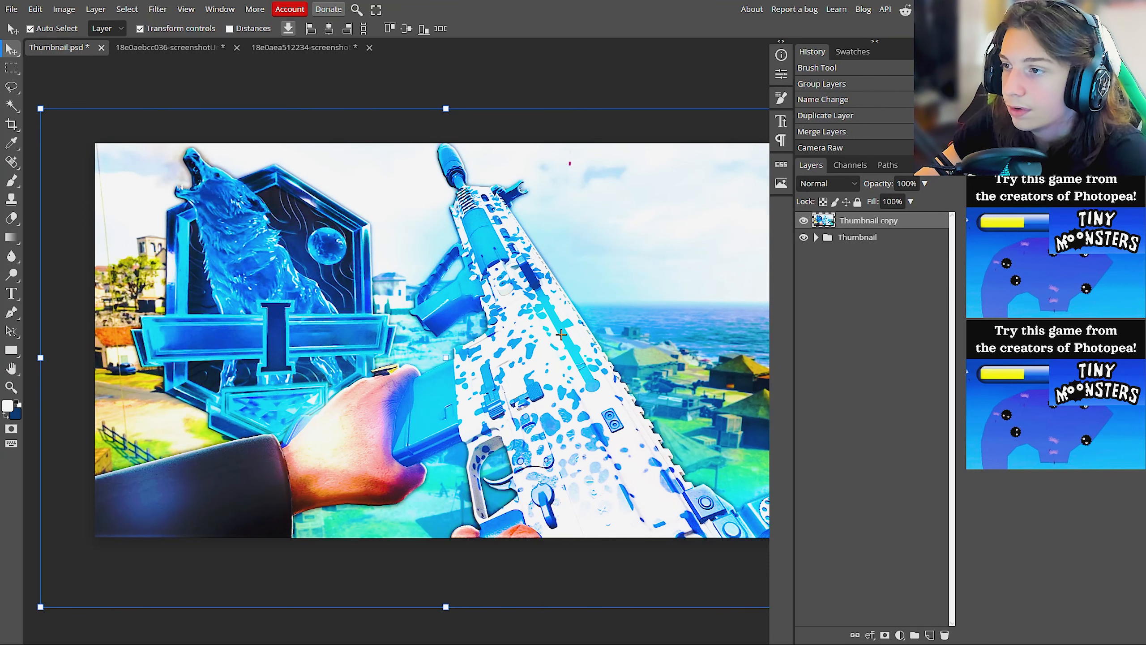
Step: Compare the image with and without the Camera Raw adjustments by repeatedly hiding and showing the Thumbnail copy layer
scroll(438, 279, right, 1)
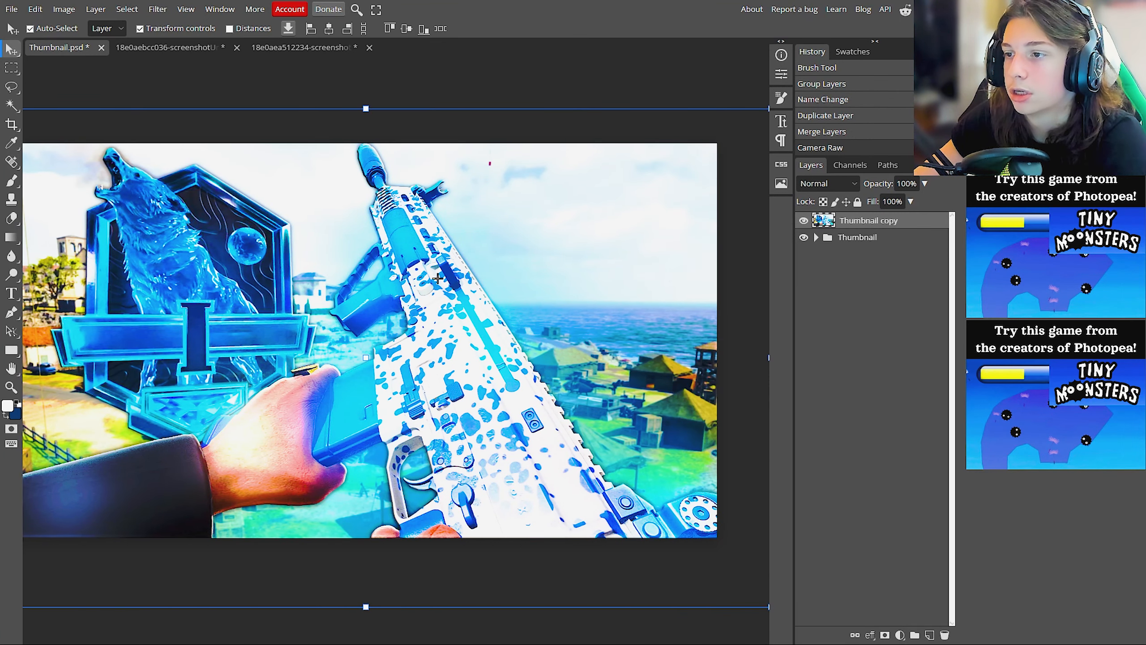
scroll(439, 279, left, 1)
scroll(443, 274, right, 1)
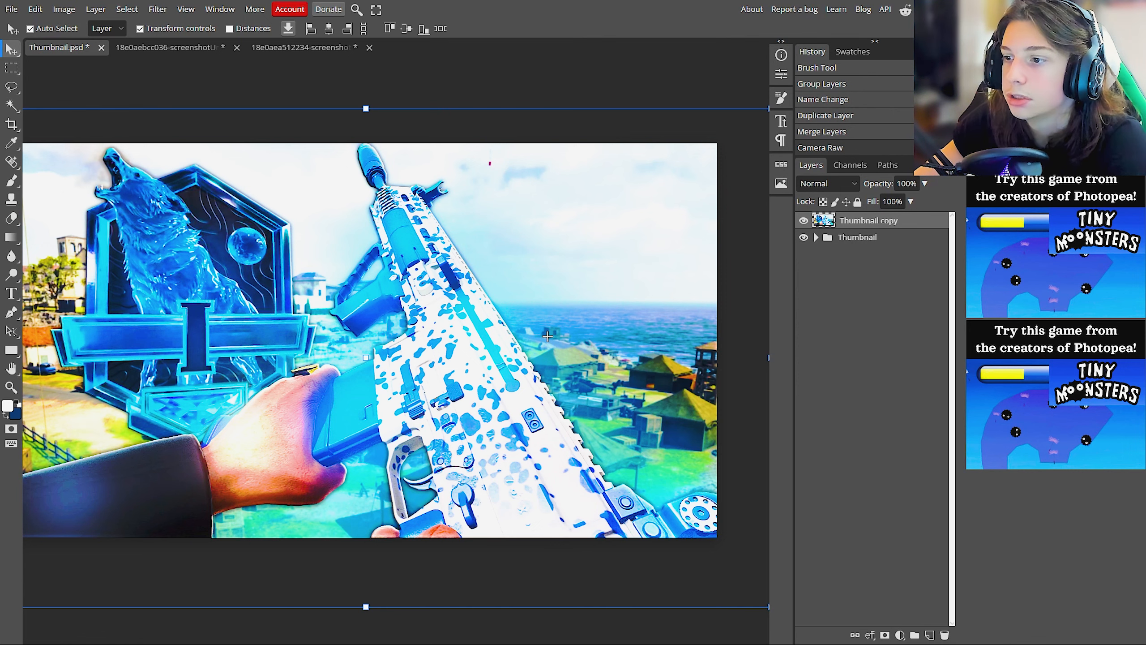
scroll(361, 312, down, 1)
scroll(316, 311, down, 1)
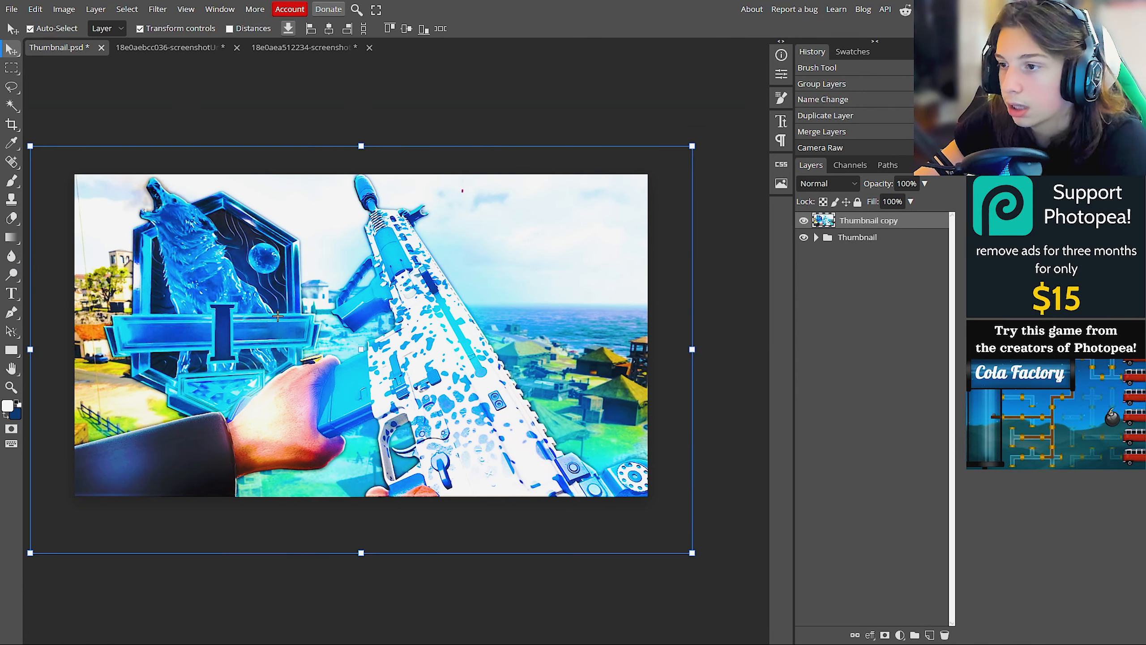
click(804, 221)
click(804, 221)
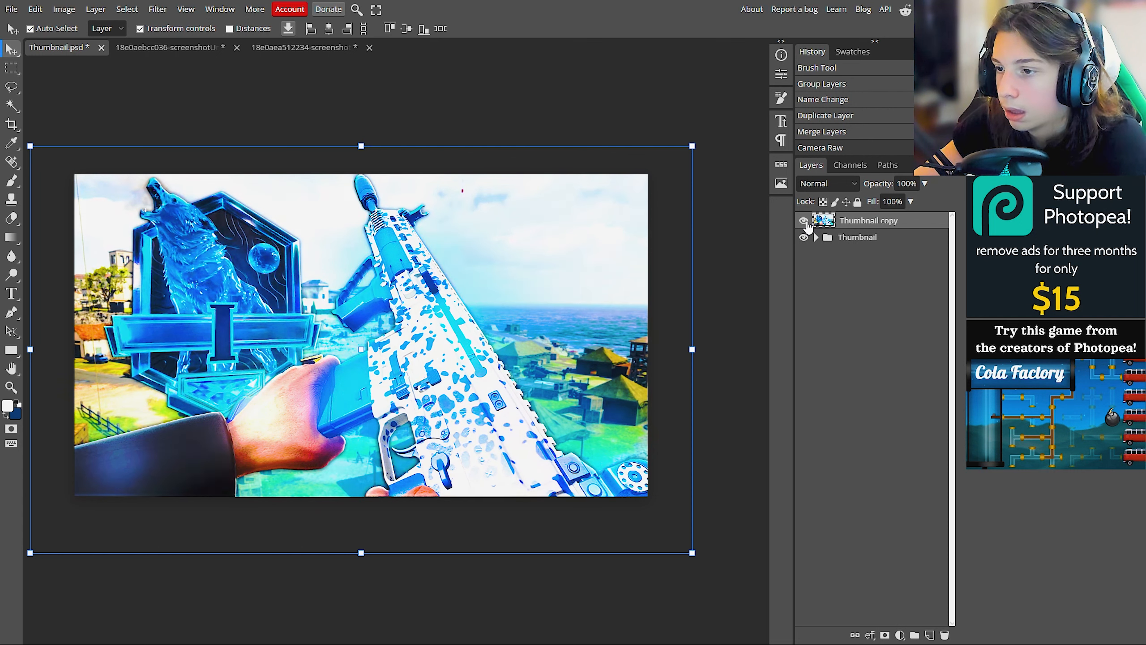
click(804, 221)
click(804, 221)
click(804, 221)
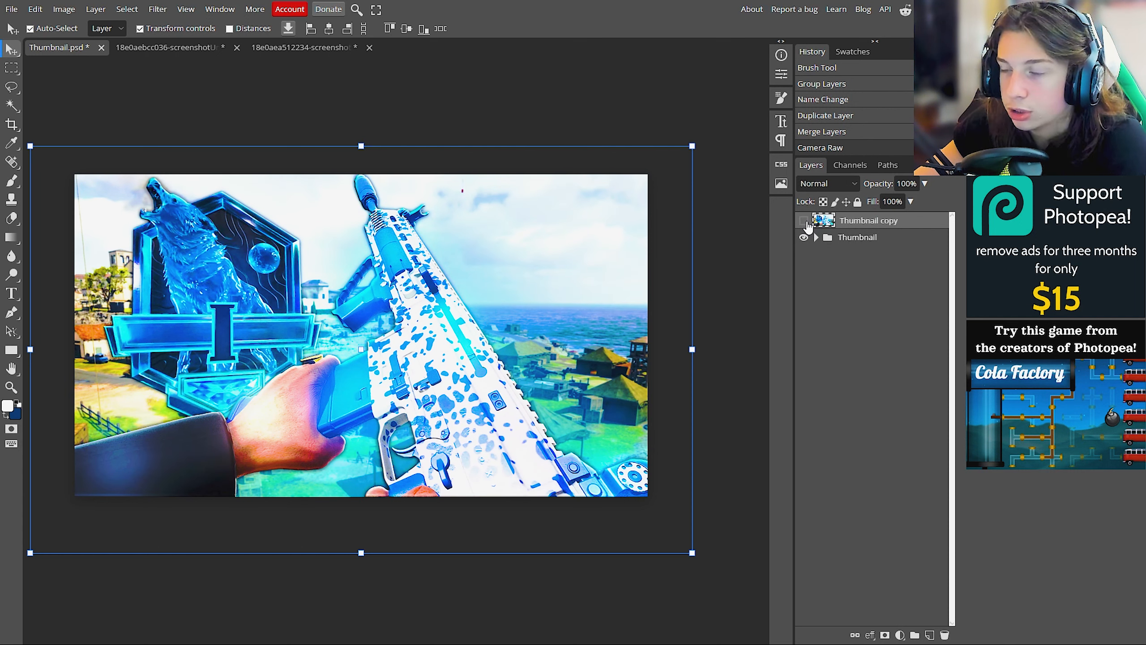
click(804, 221)
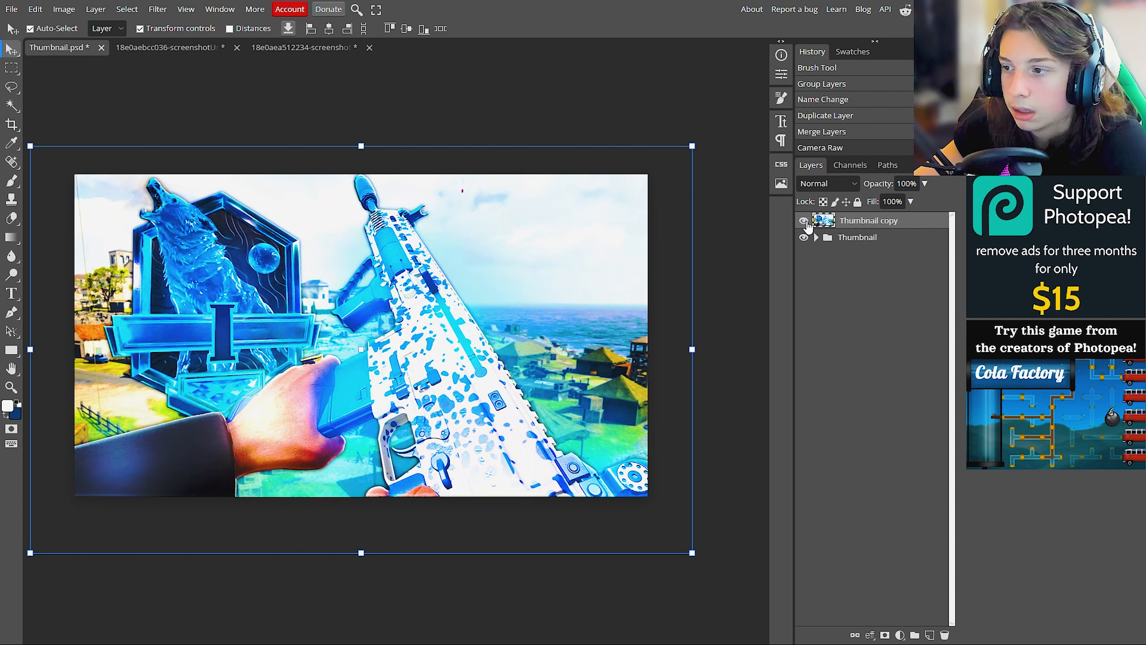
click(804, 221)
click(804, 221)
click(805, 221)
click(805, 221)
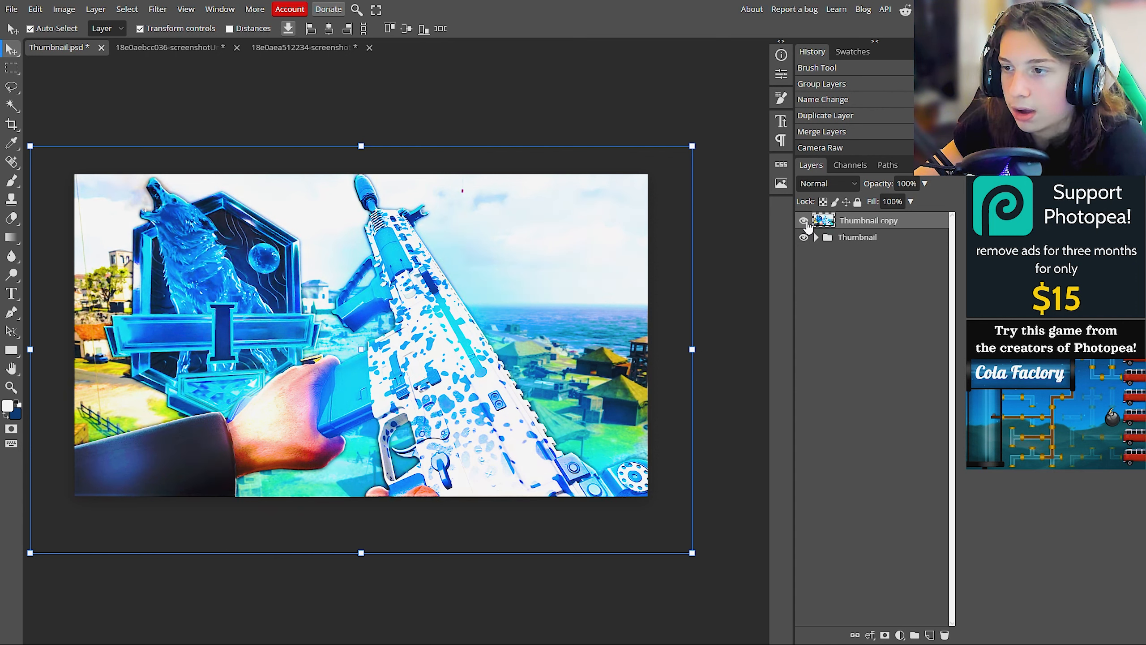
click(805, 221)
click(805, 222)
click(804, 221)
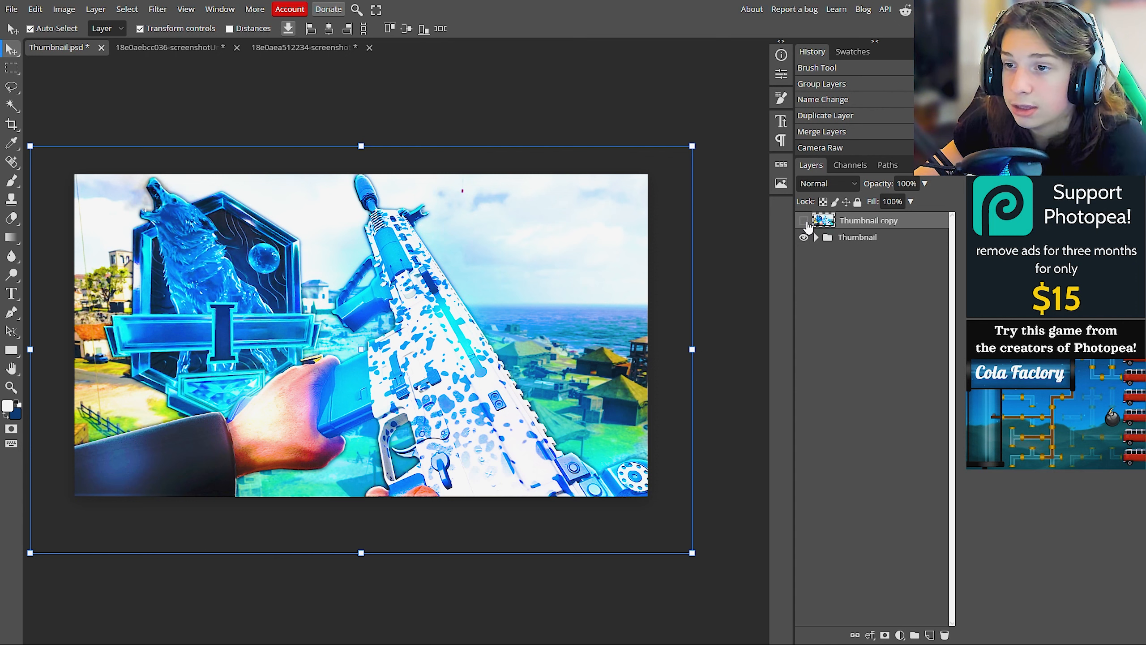
click(805, 221)
click(805, 221)
click(805, 221)
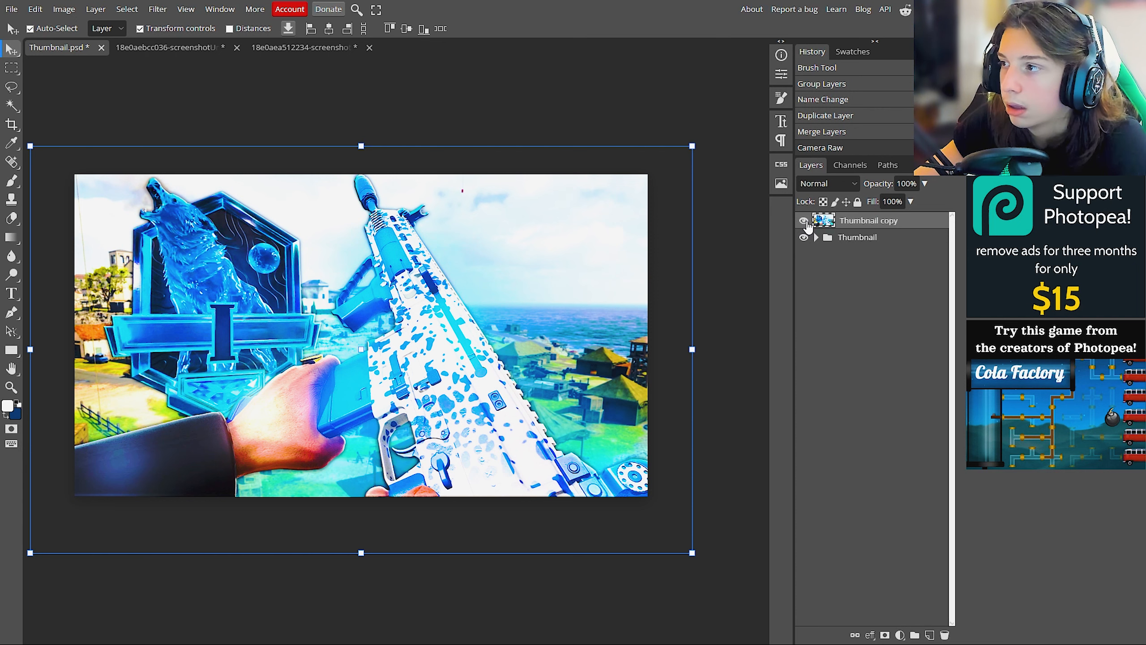
click(805, 222)
click(806, 222)
click(805, 222)
click(806, 222)
click(805, 222)
click(806, 222)
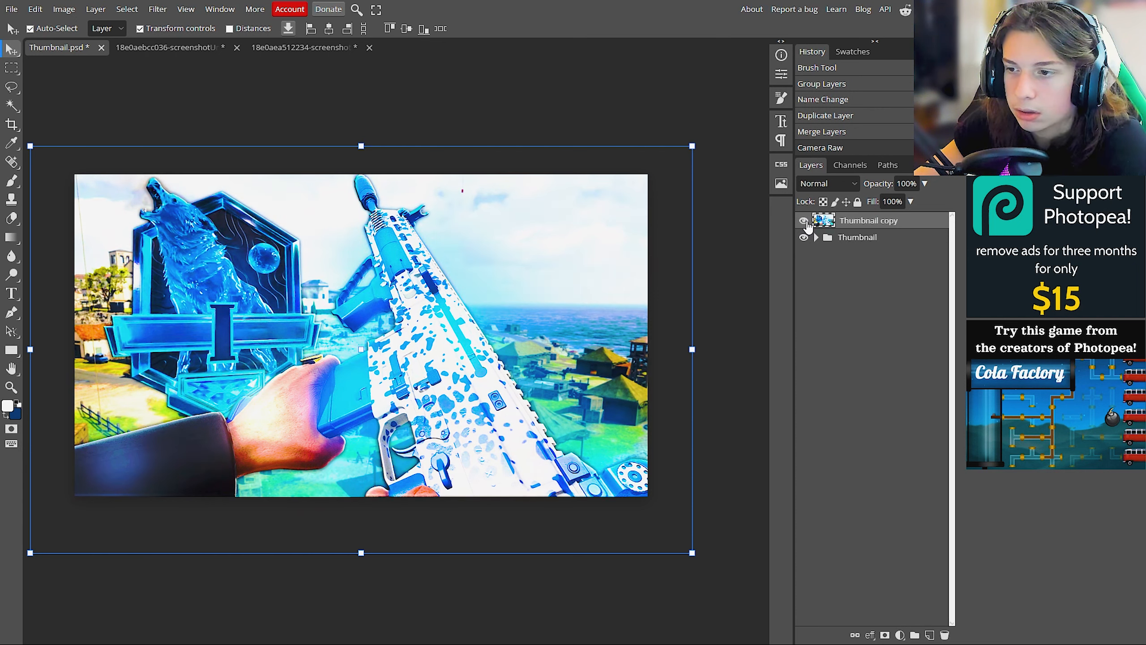
scroll(326, 218, left, 1)
scroll(327, 221, right, 1)
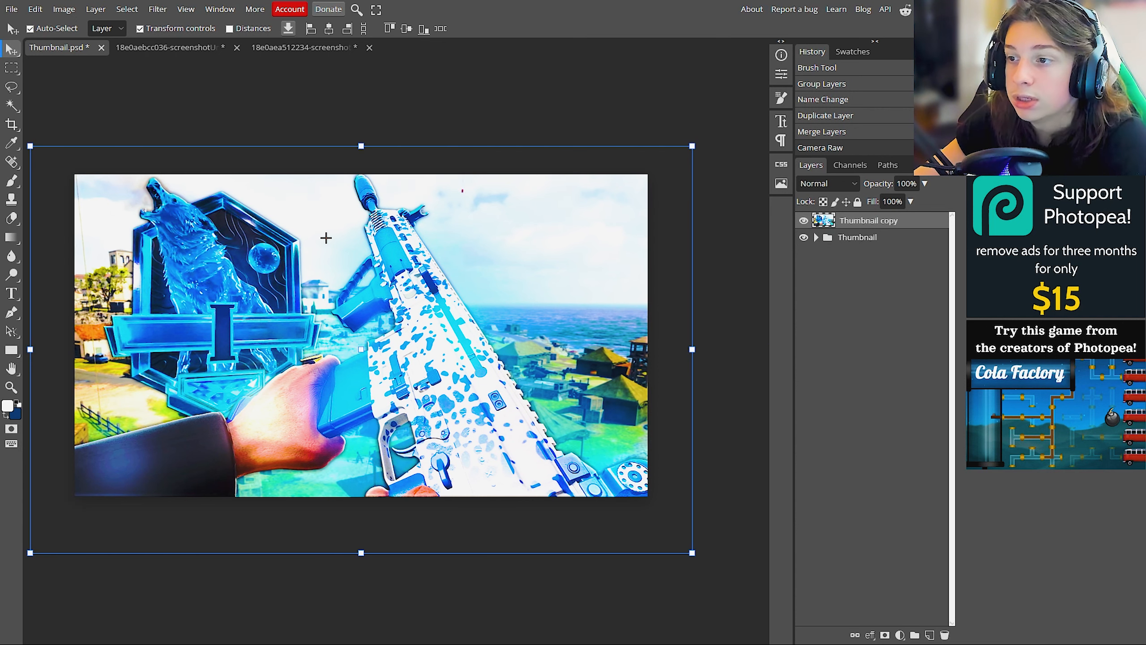
Step: Export the image as a JPG named Thumbnail at 1920 x 1080 px with 100% quality
click(12, 7)
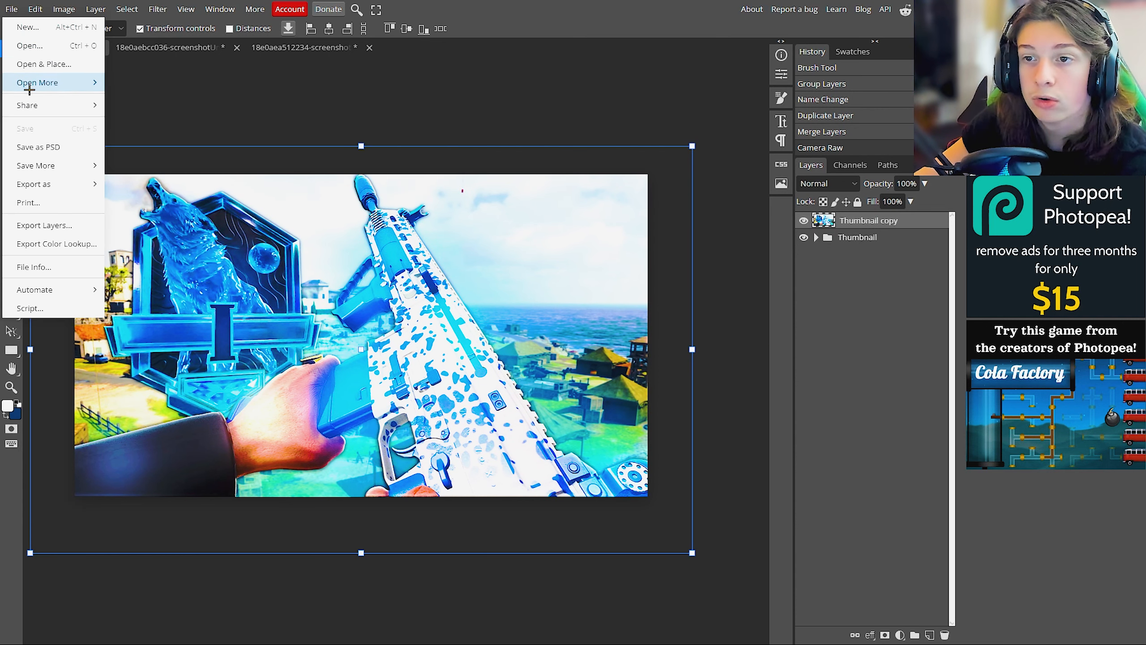
mouse_move(38, 183)
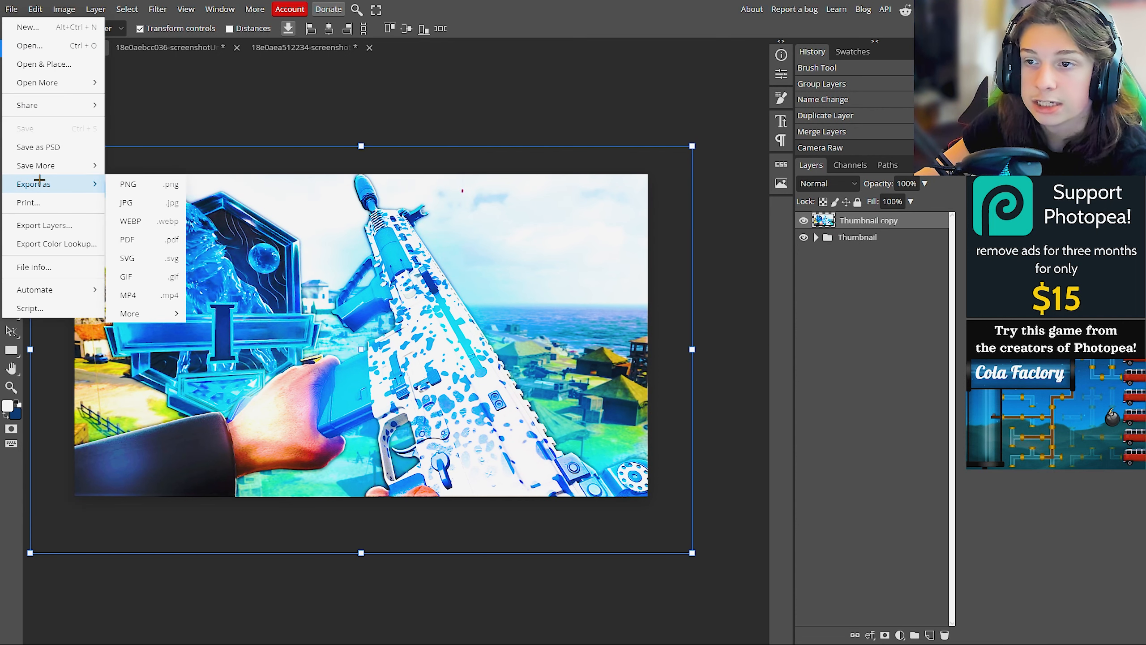
click(129, 202)
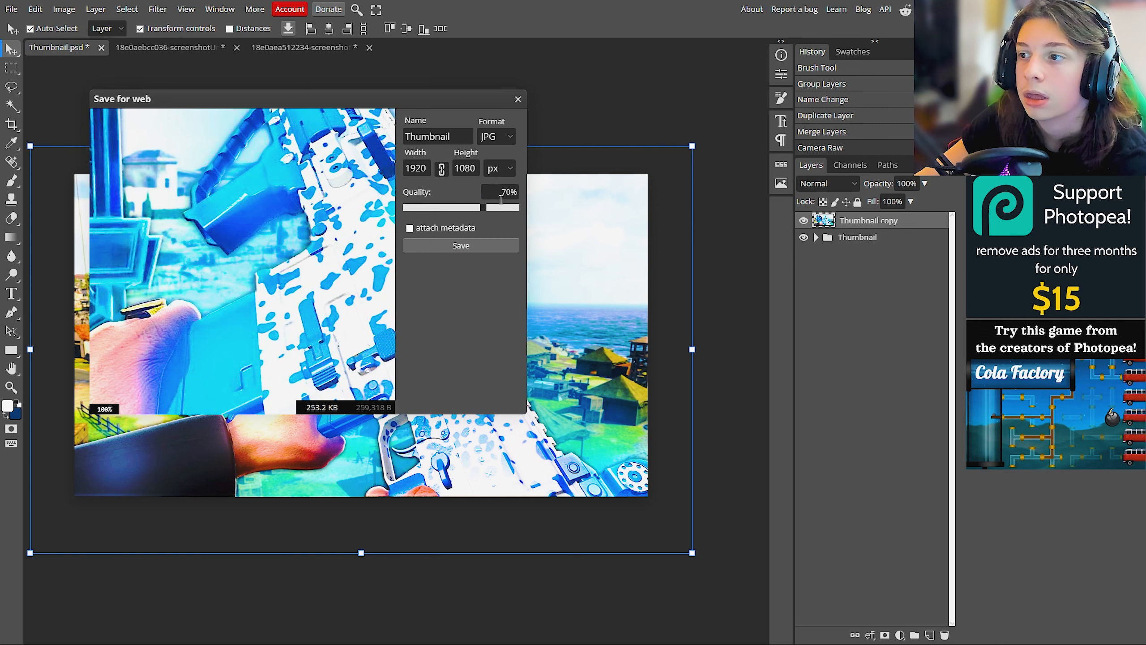
drag(482, 207, 578, 205)
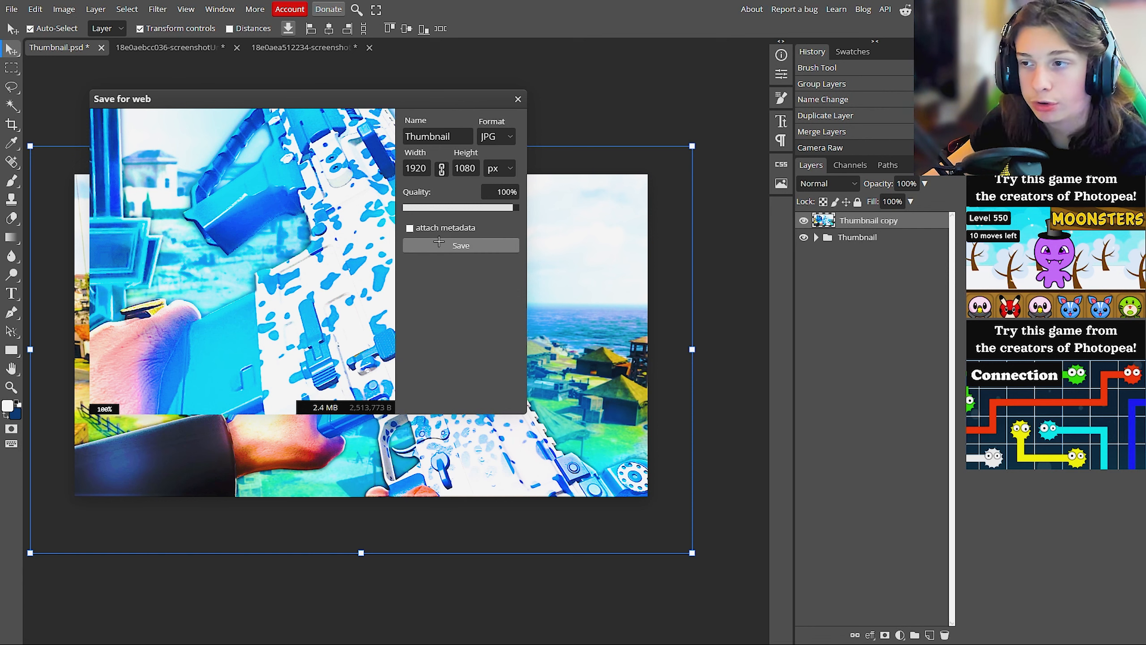
click(439, 241)
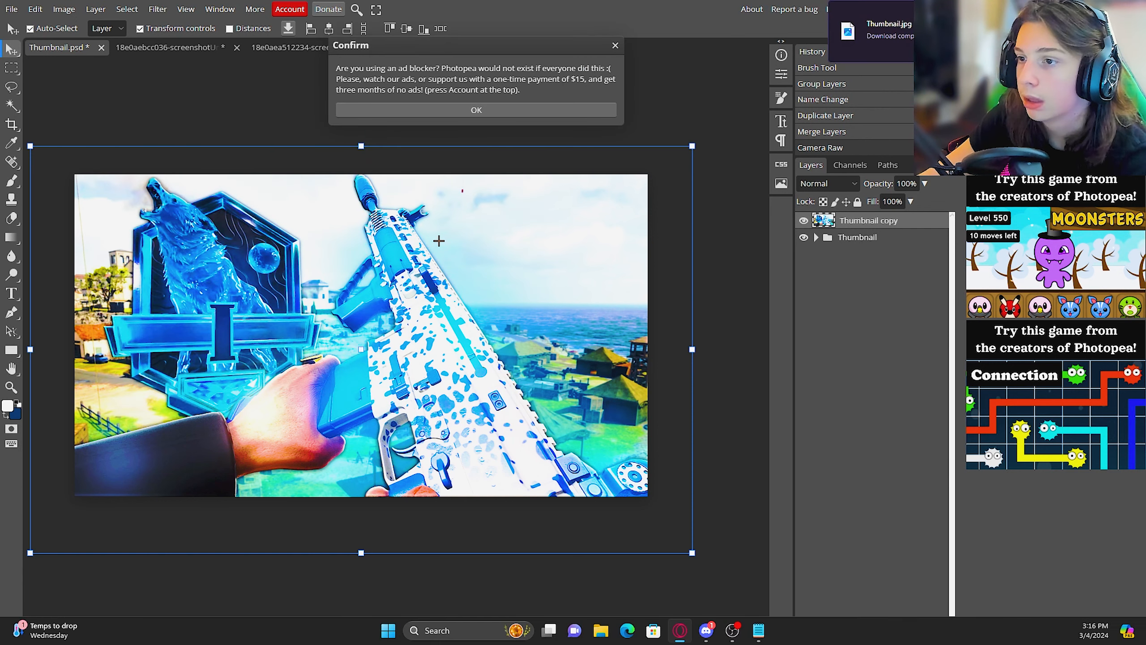
Step: Switch to Paint and open the exported Thumbnail JPG from the Downloads folder
click(484, 632)
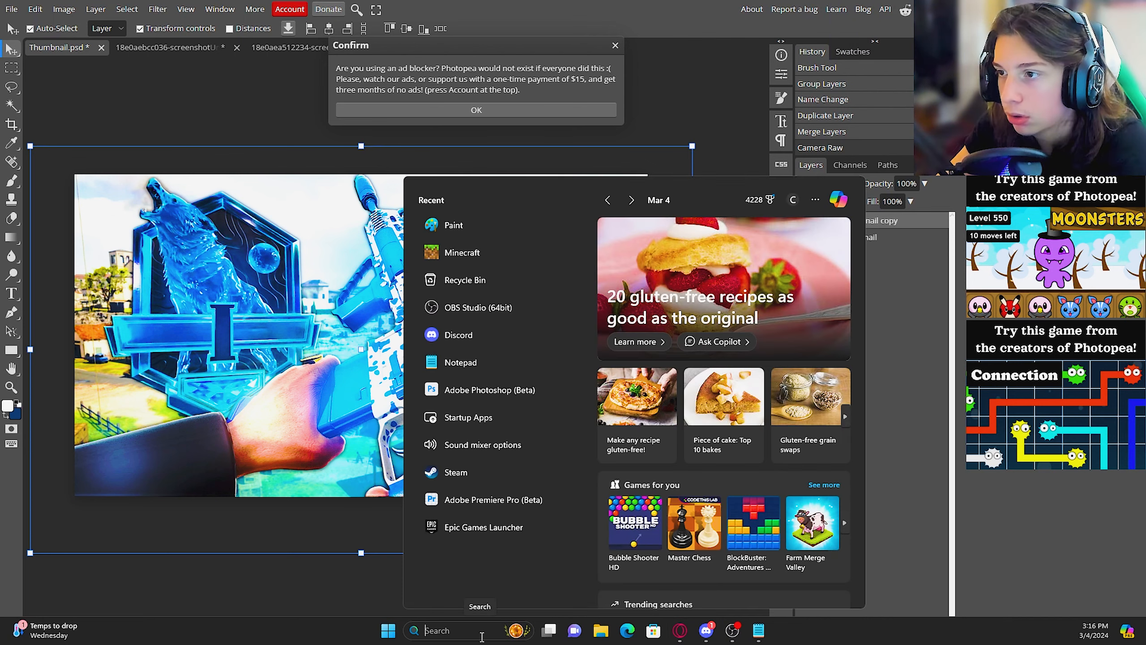
text(paint)
key(Return)
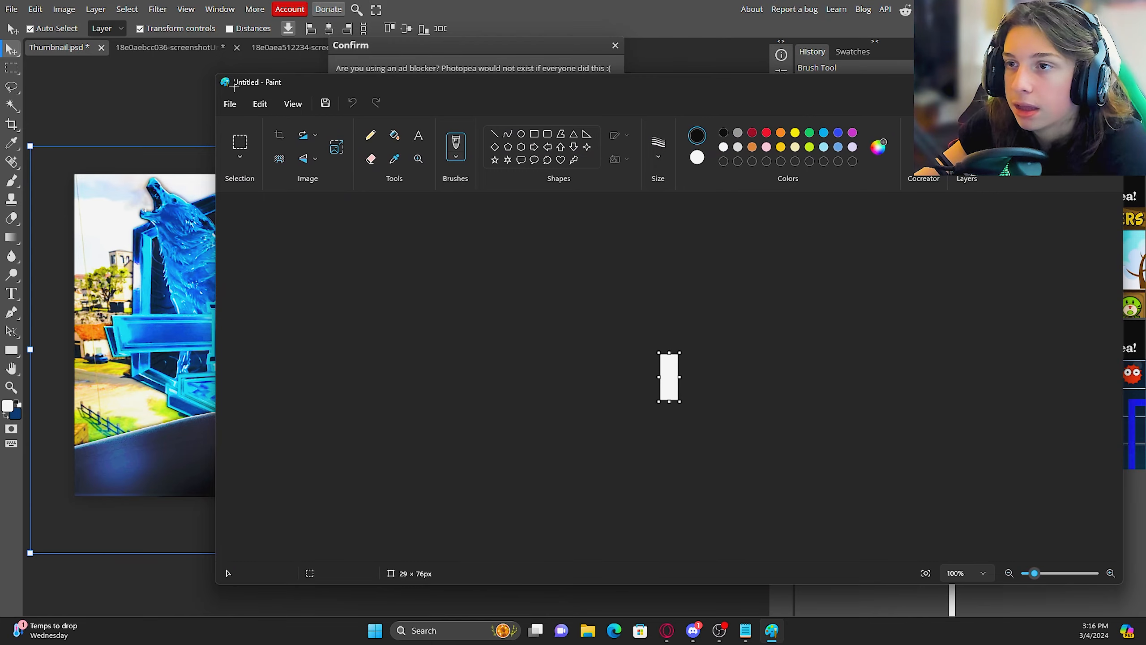
click(234, 103)
click(234, 104)
click(234, 104)
click(243, 146)
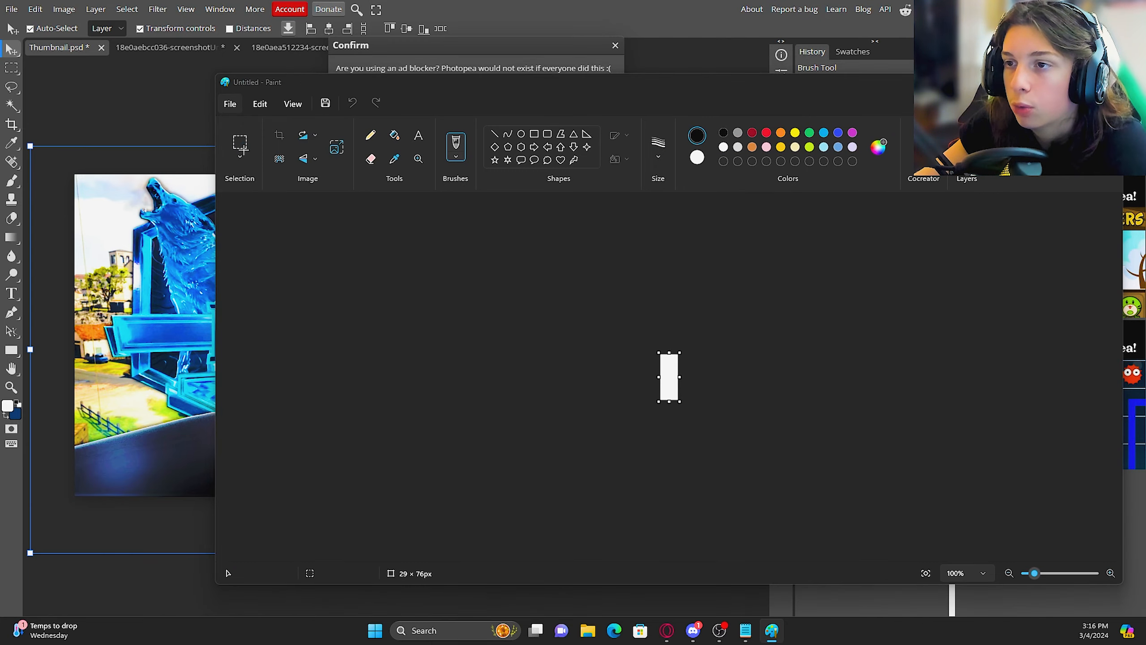
double_click(383, 206)
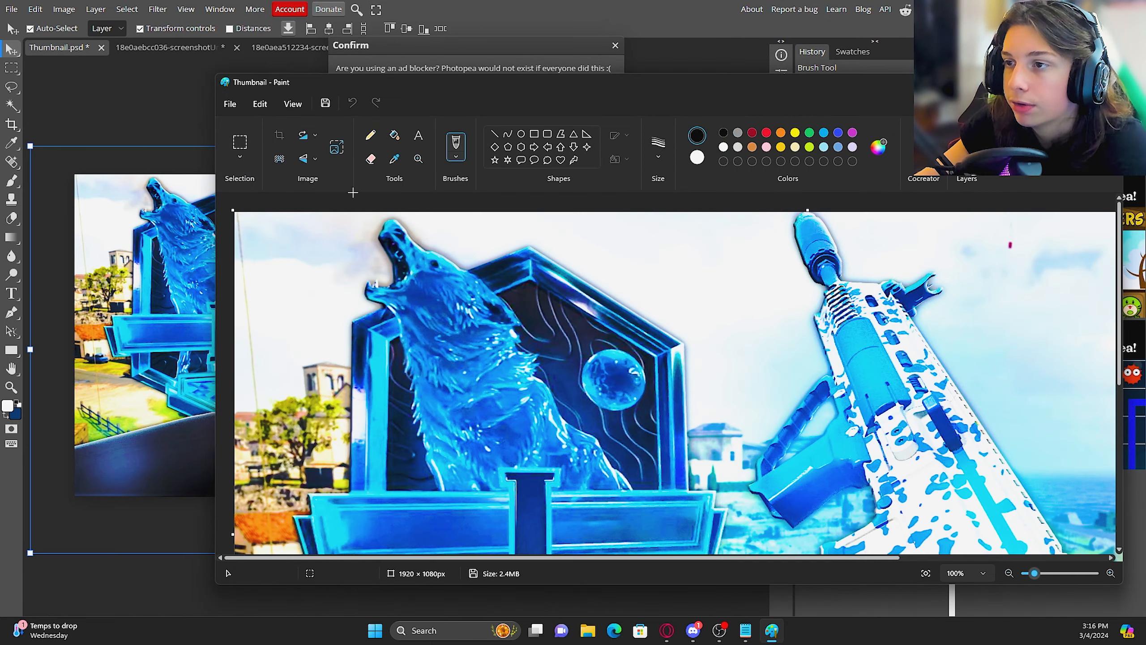
Step: Save the picture again as a JPEG named Thumbnail in Downloads, replacing the existing file
click(230, 104)
mouse_move(265, 215)
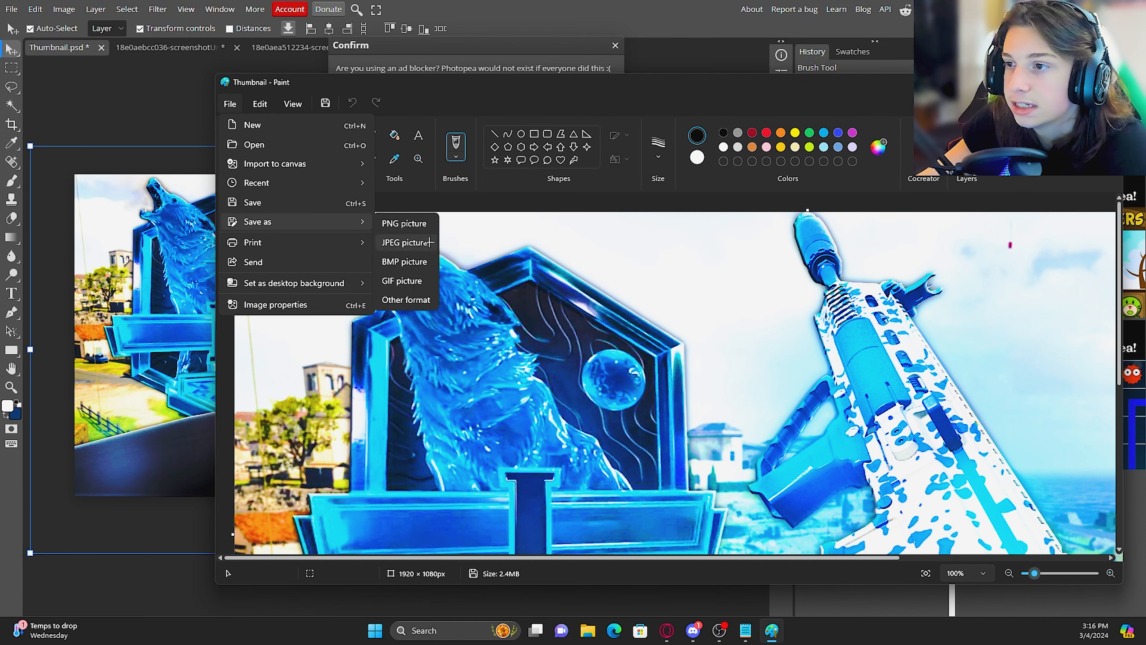
click(422, 243)
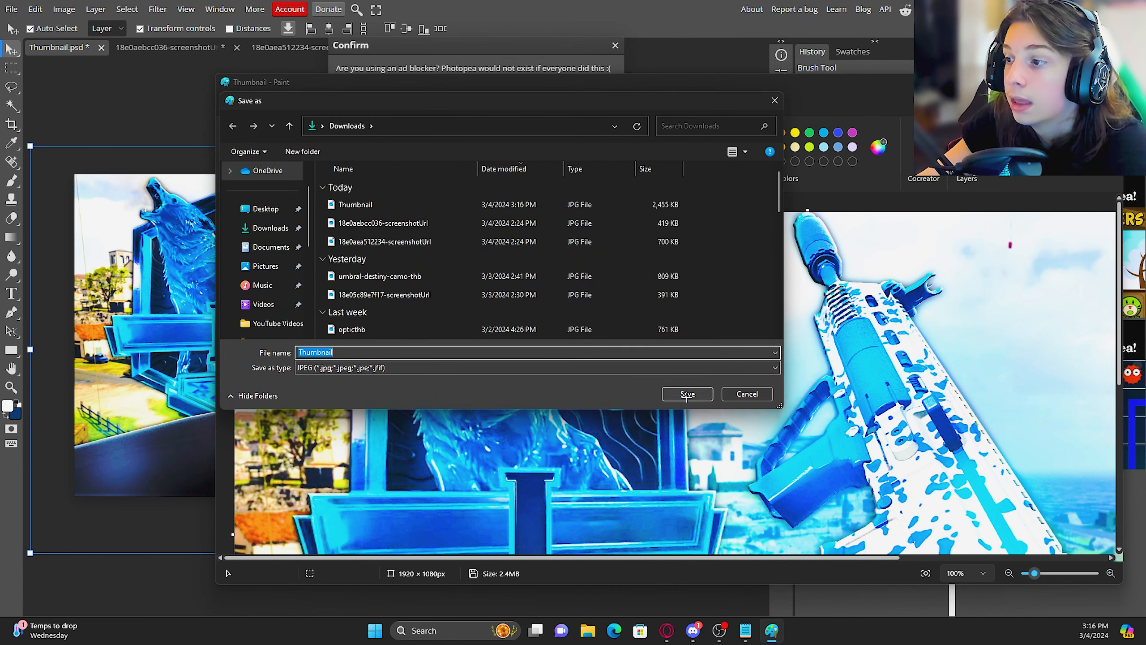
click(687, 393)
click(595, 310)
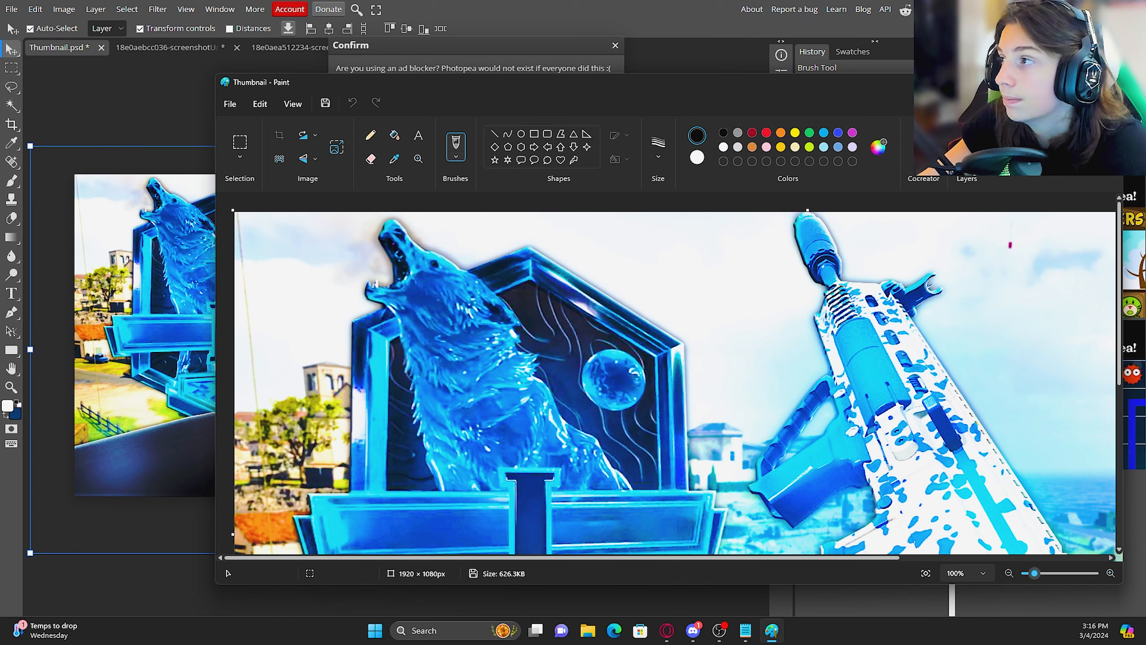
Step: Check the file size of the re-saved Thumbnail JPG in the Downloads folder, then close the folder window
click(560, 593)
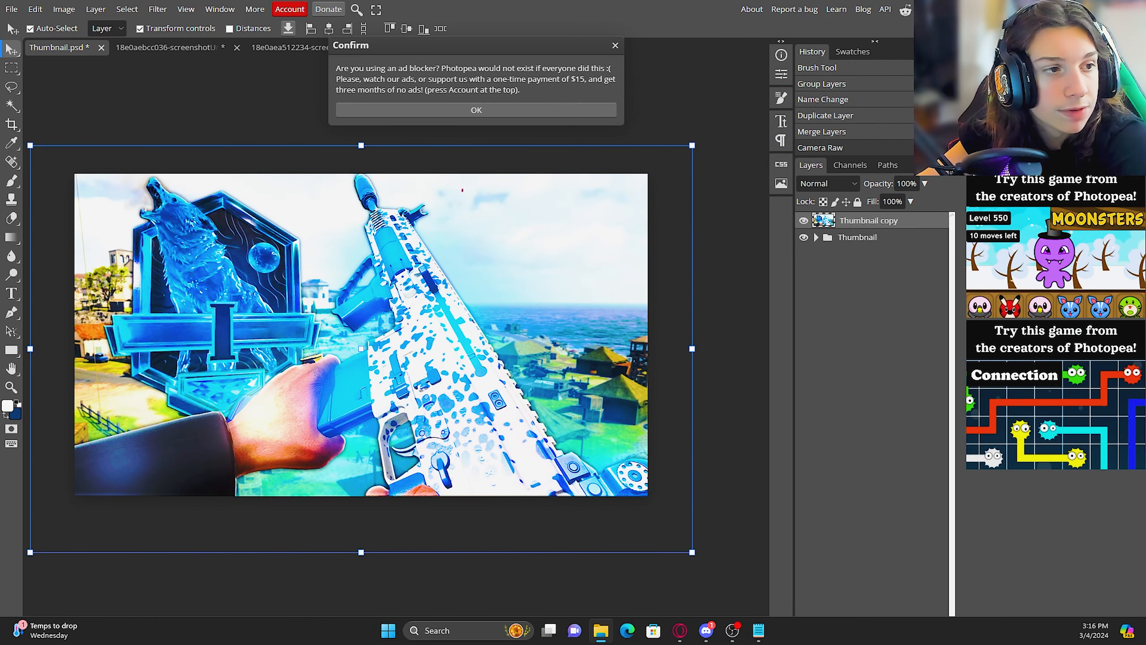
drag(0, 179, 463, 144)
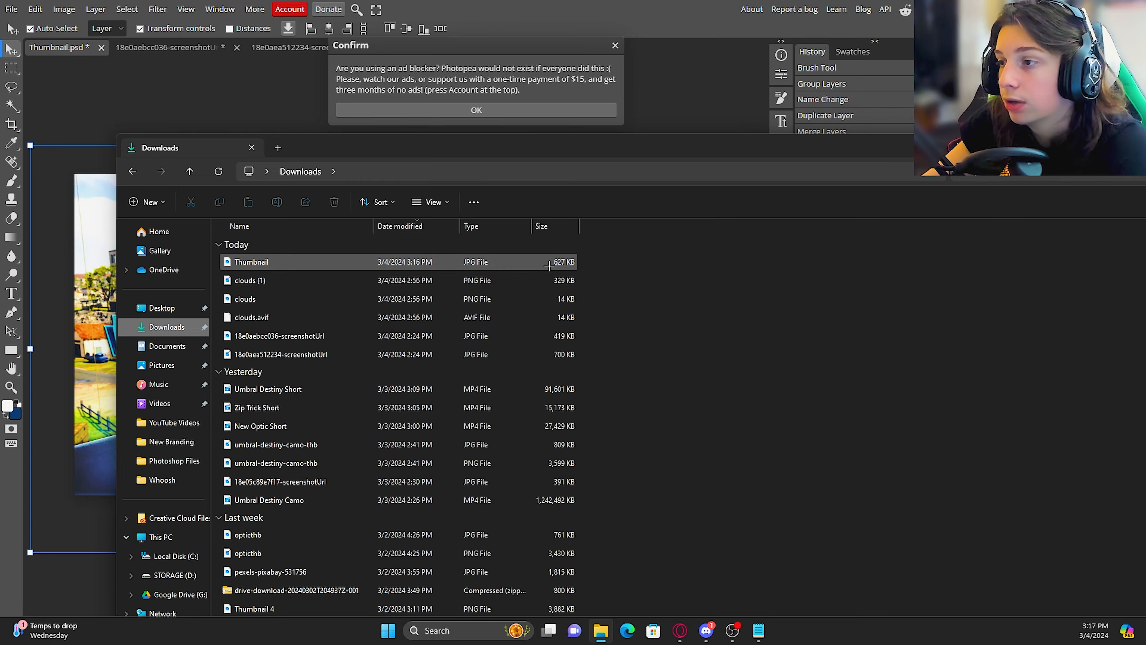
drag(848, 148, 561, 152)
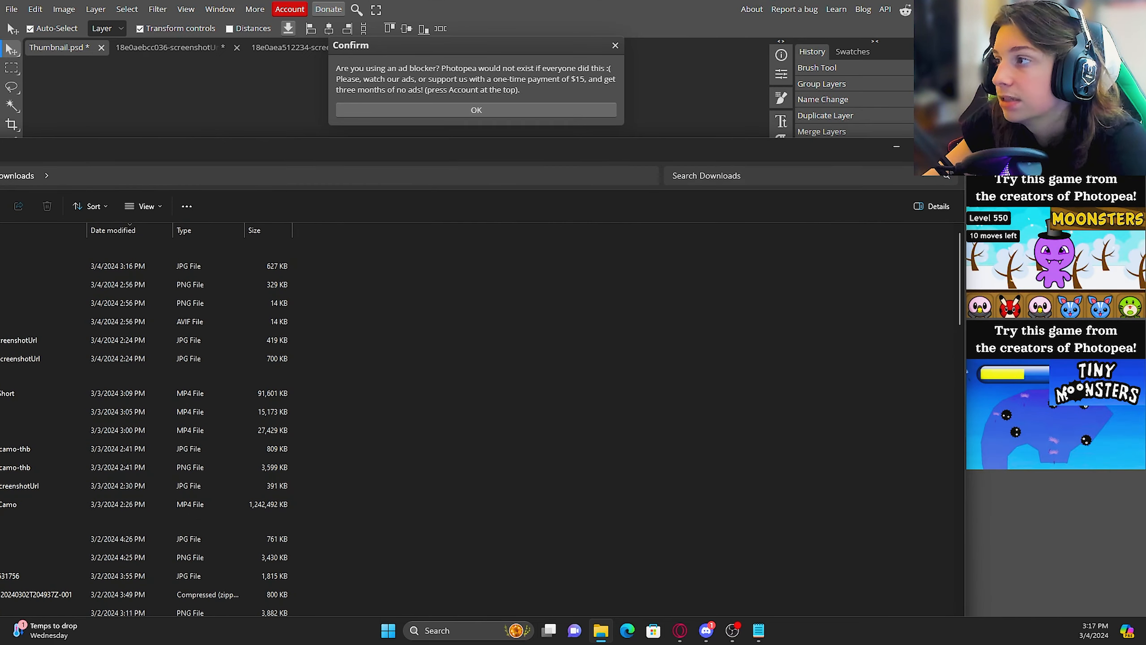
click(947, 146)
scroll(427, 276, up, 3)
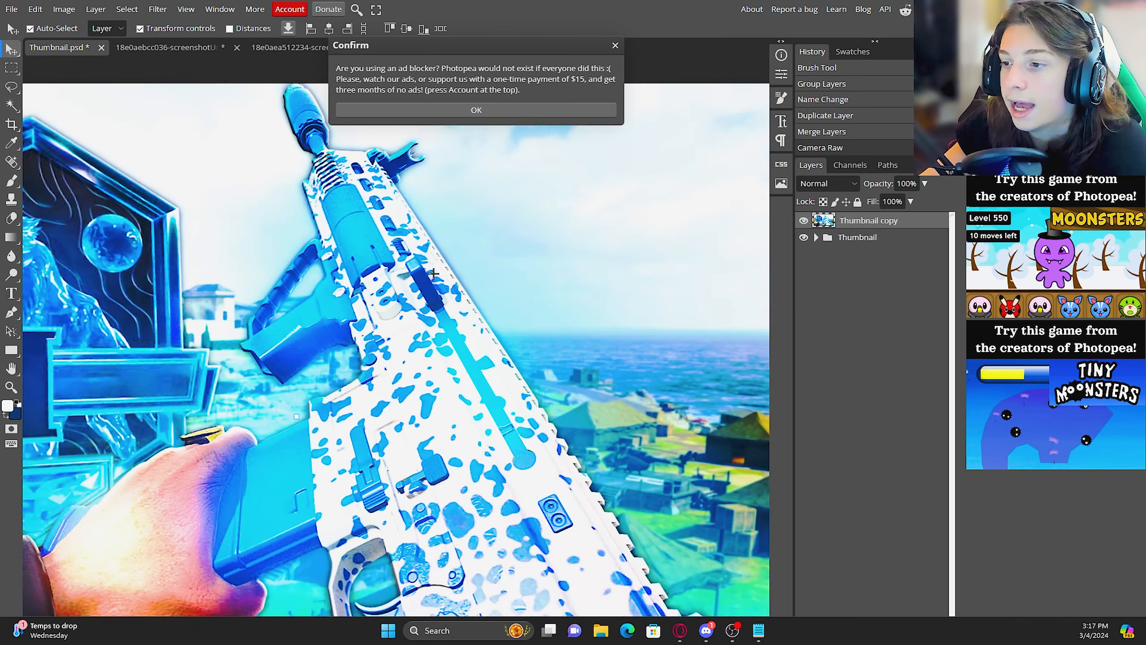
scroll(427, 276, down, 5)
scroll(427, 276, up, 3)
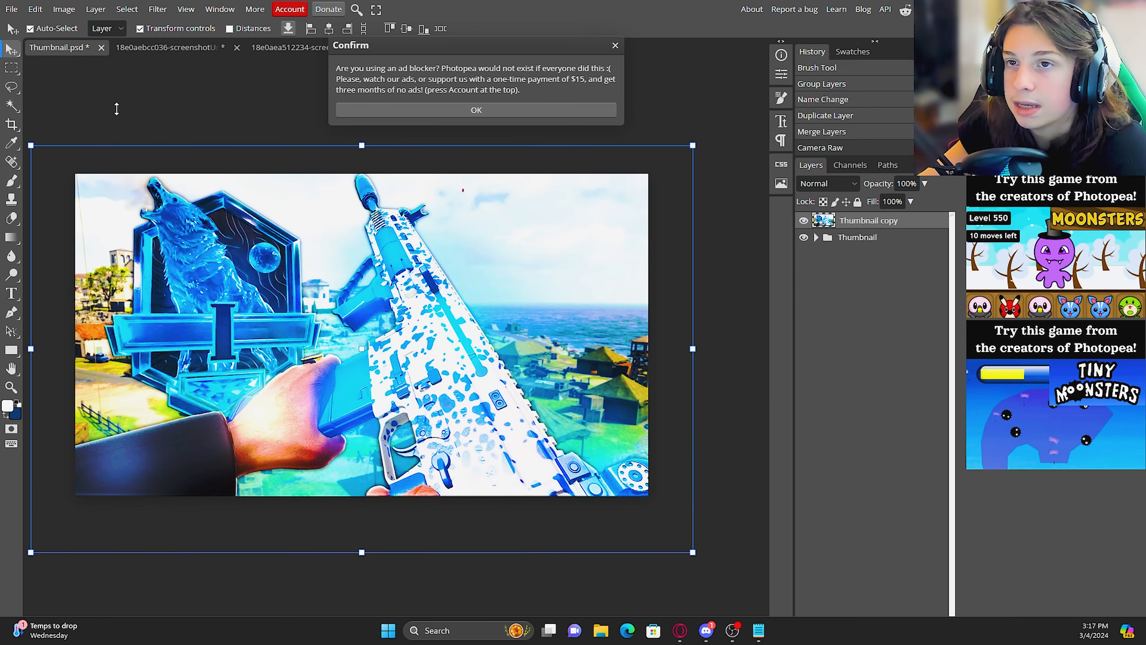
Step: Save the Photopea project to Downloads as a PSD named Thumbnail Tutorial PSD and dismiss the ad blocker notice
click(11, 9)
click(36, 143)
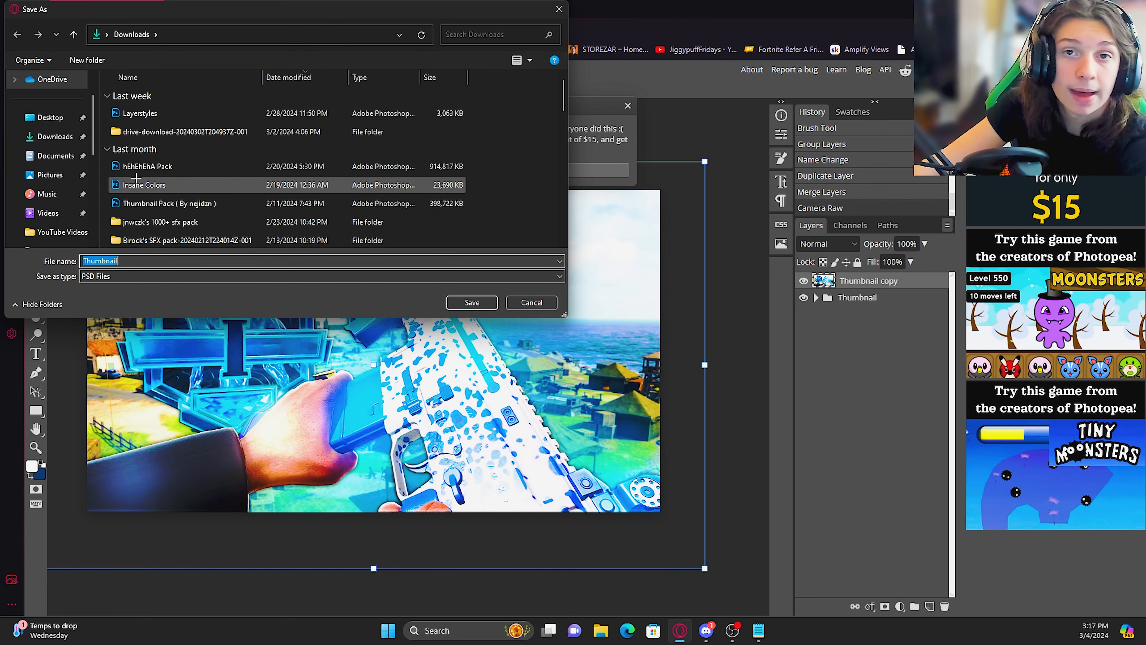
click(175, 265)
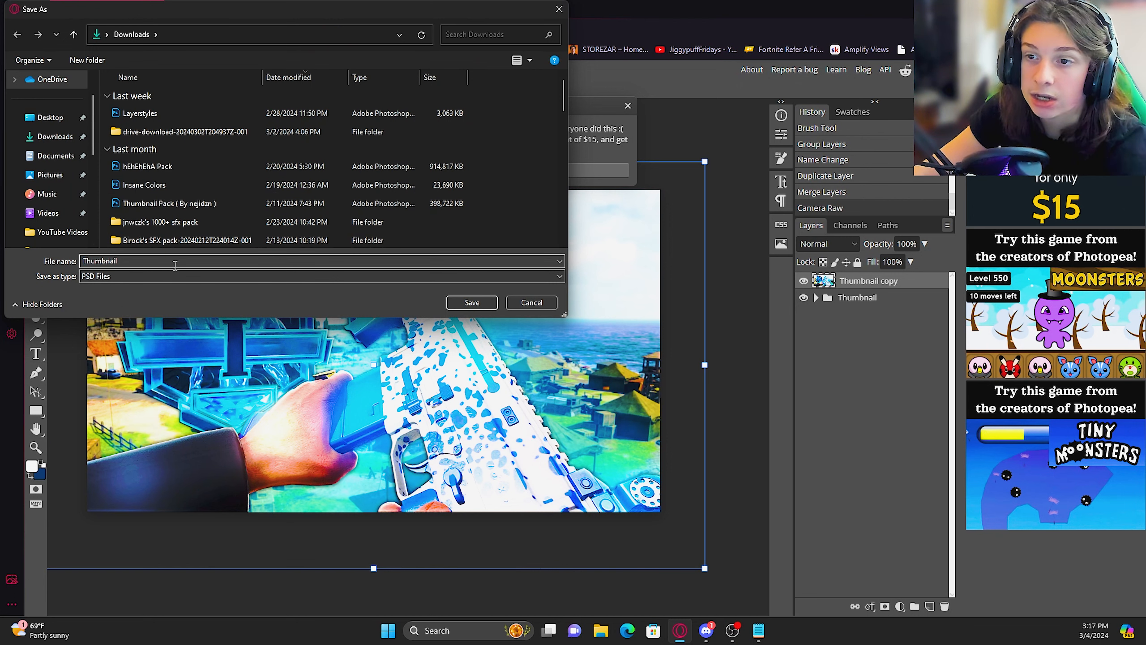
text(Tutorial PSD)
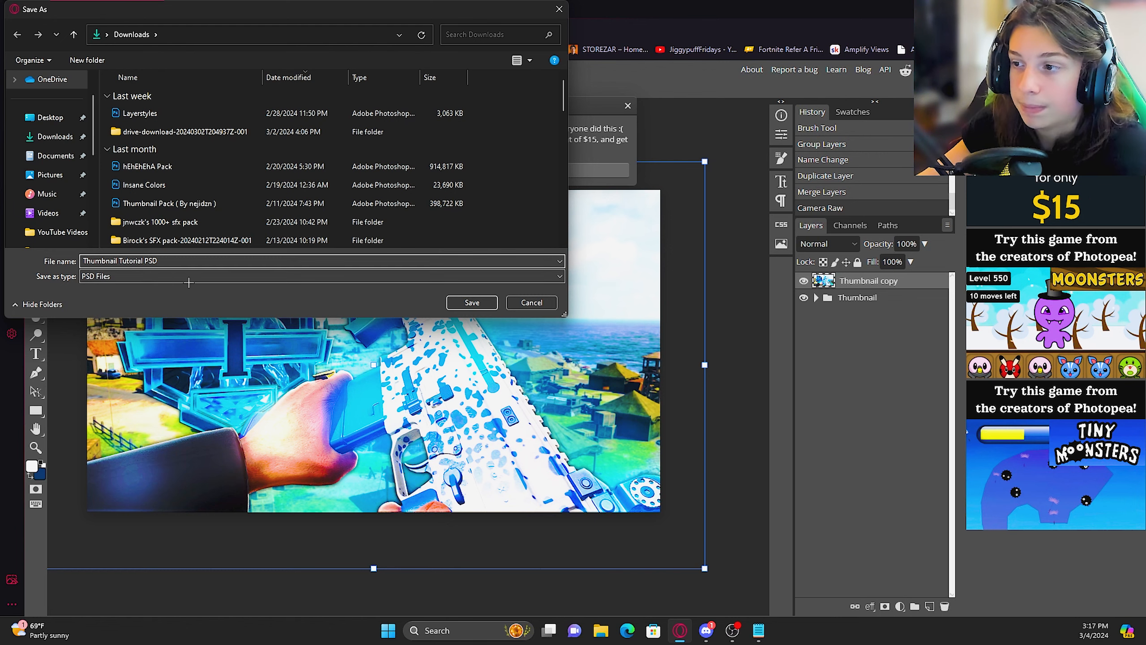
click(452, 301)
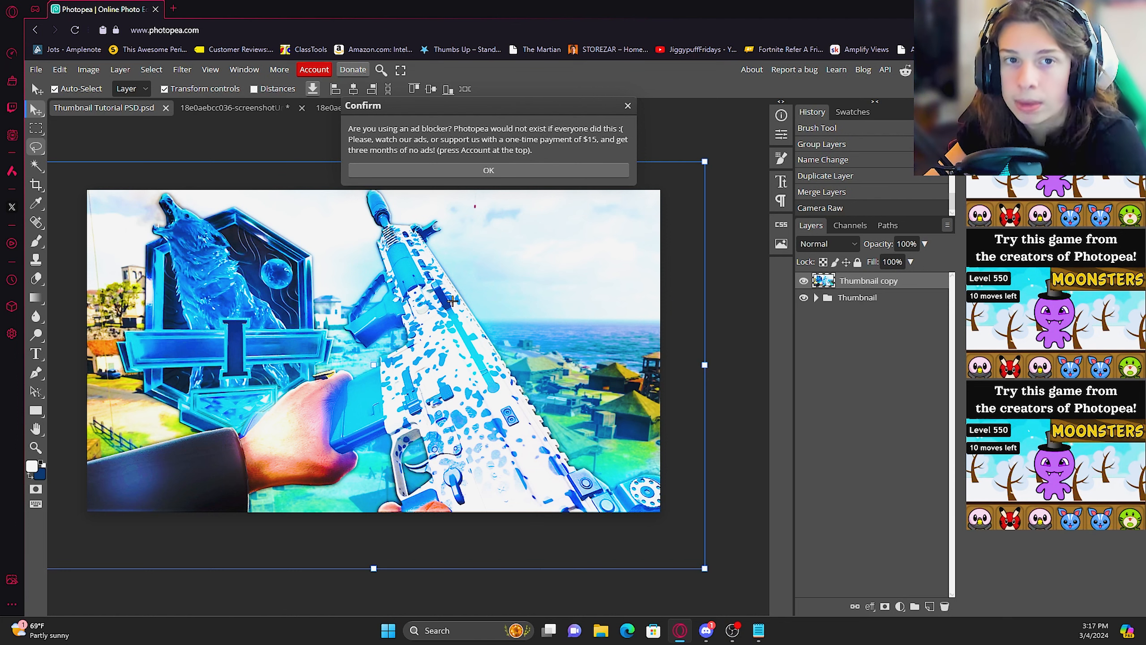
click(515, 170)
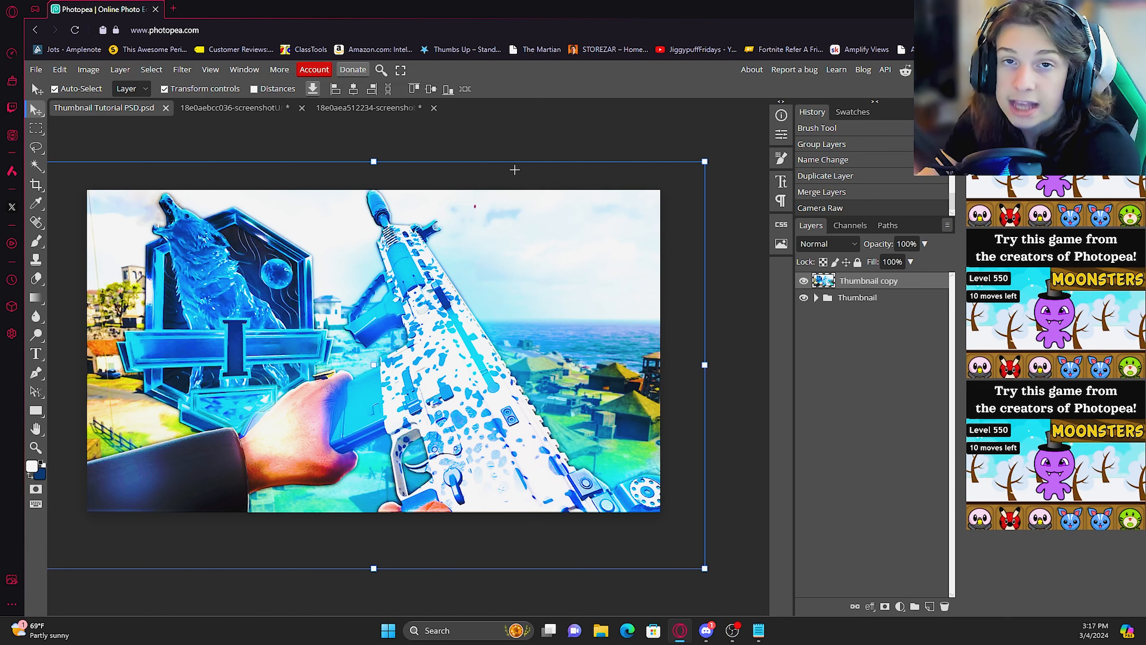